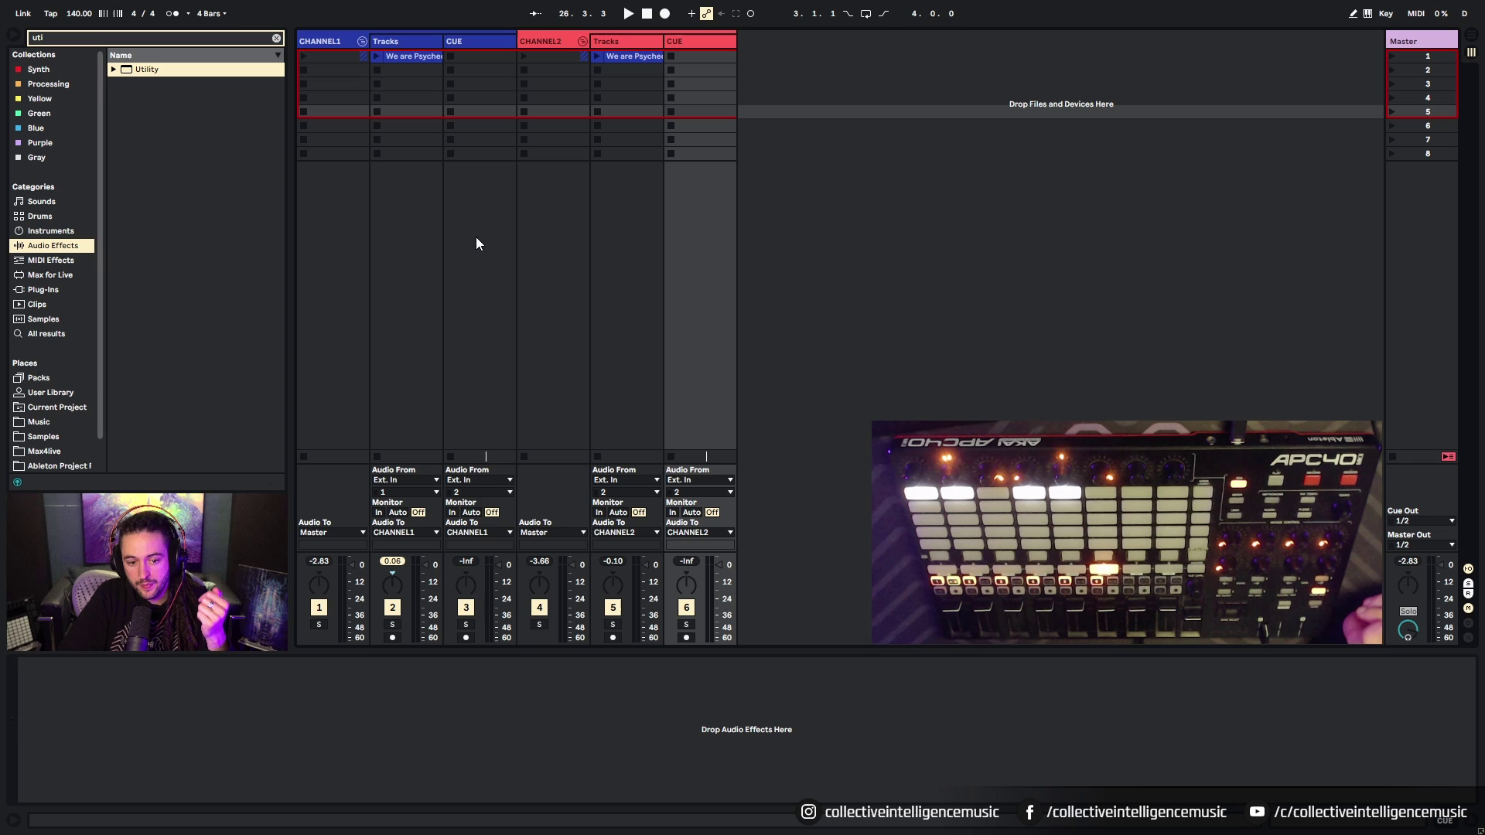
Step: Arm the CUE track and record a CUE 1 take in the Arrangement, then stop
key("Tab")
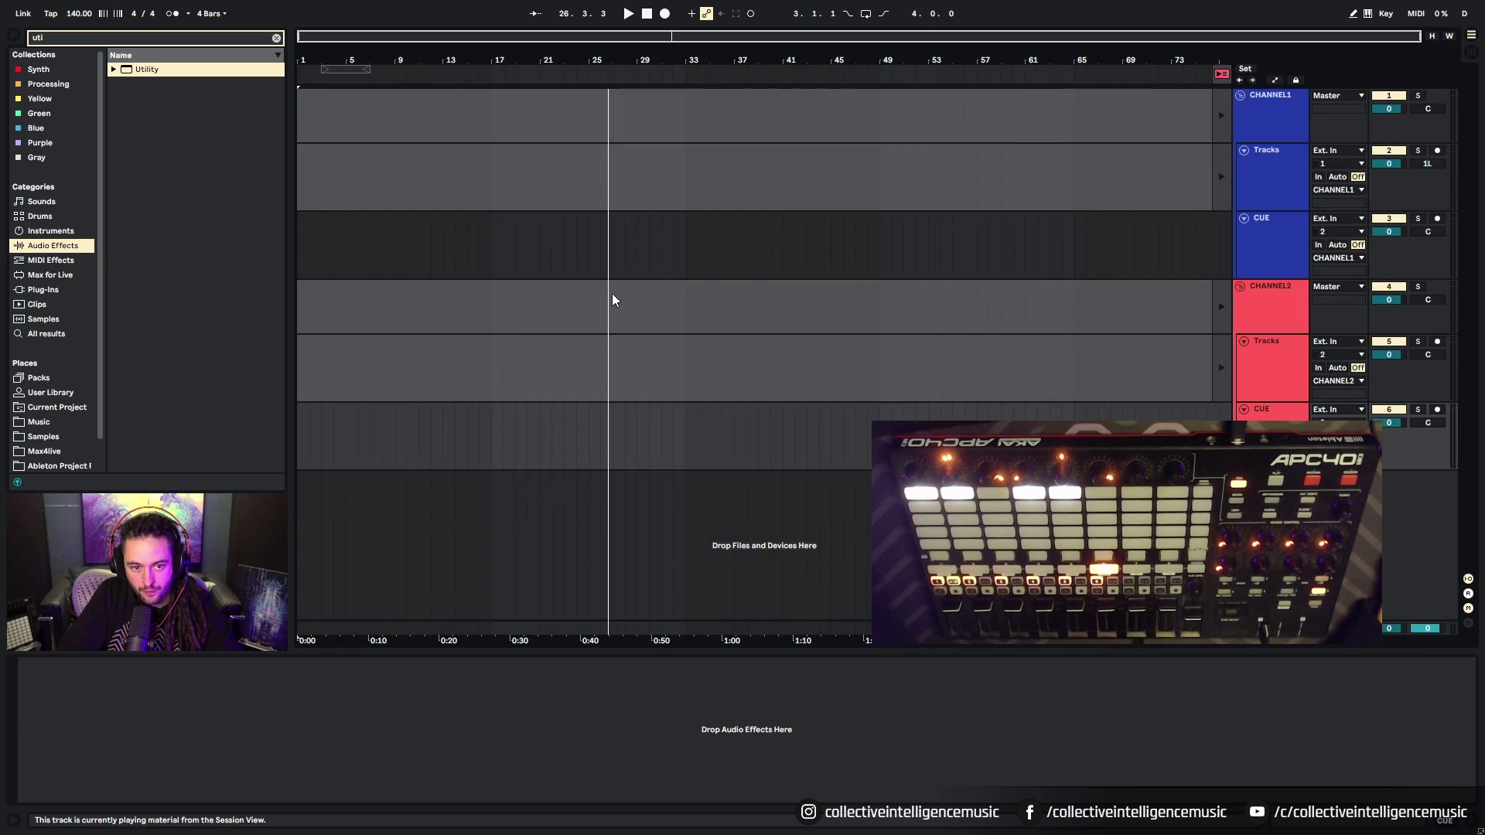
left_click(1222, 76)
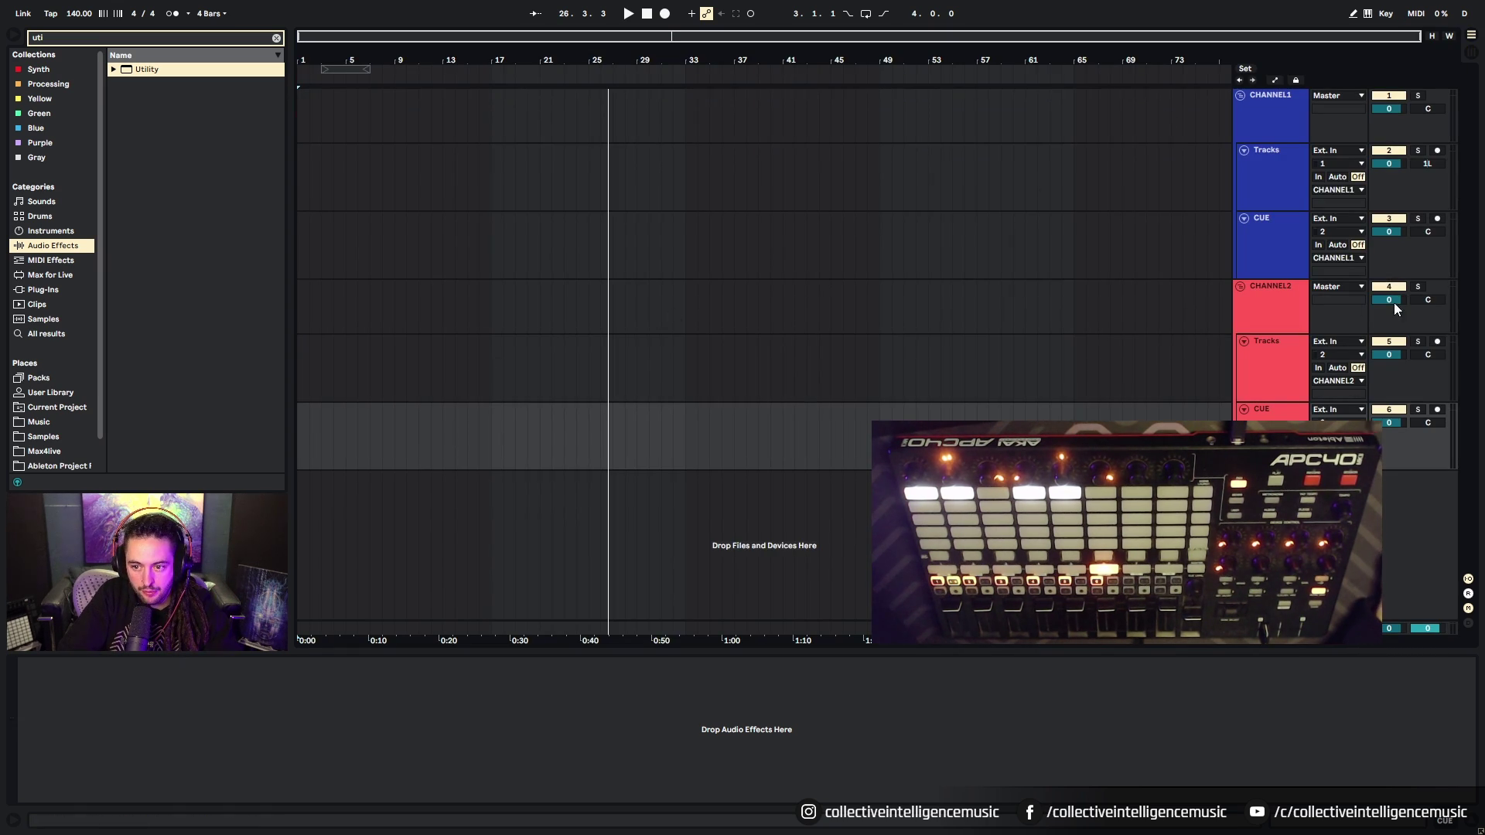
left_click(1437, 218)
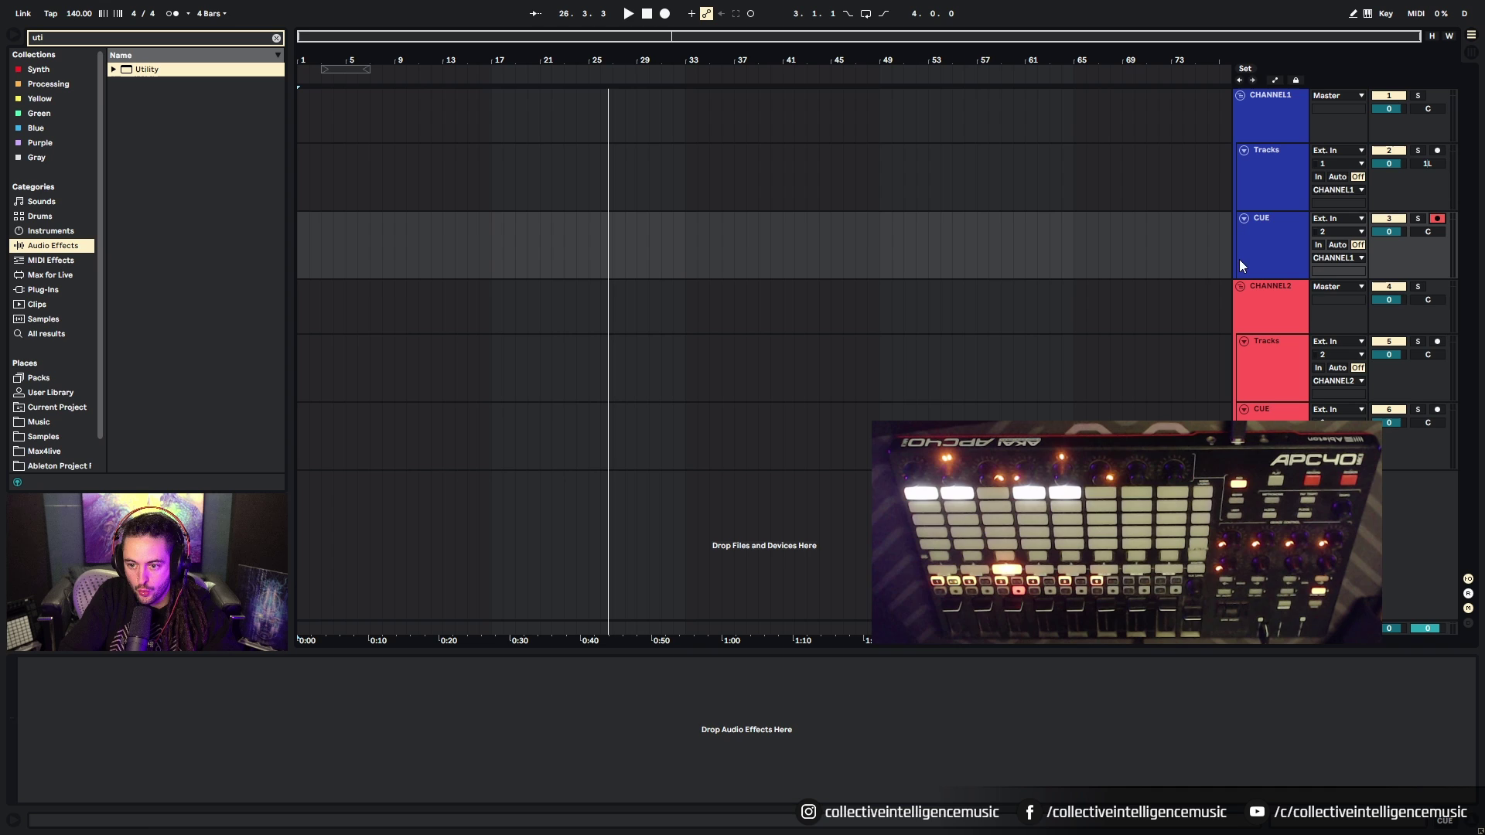
left_click(665, 13)
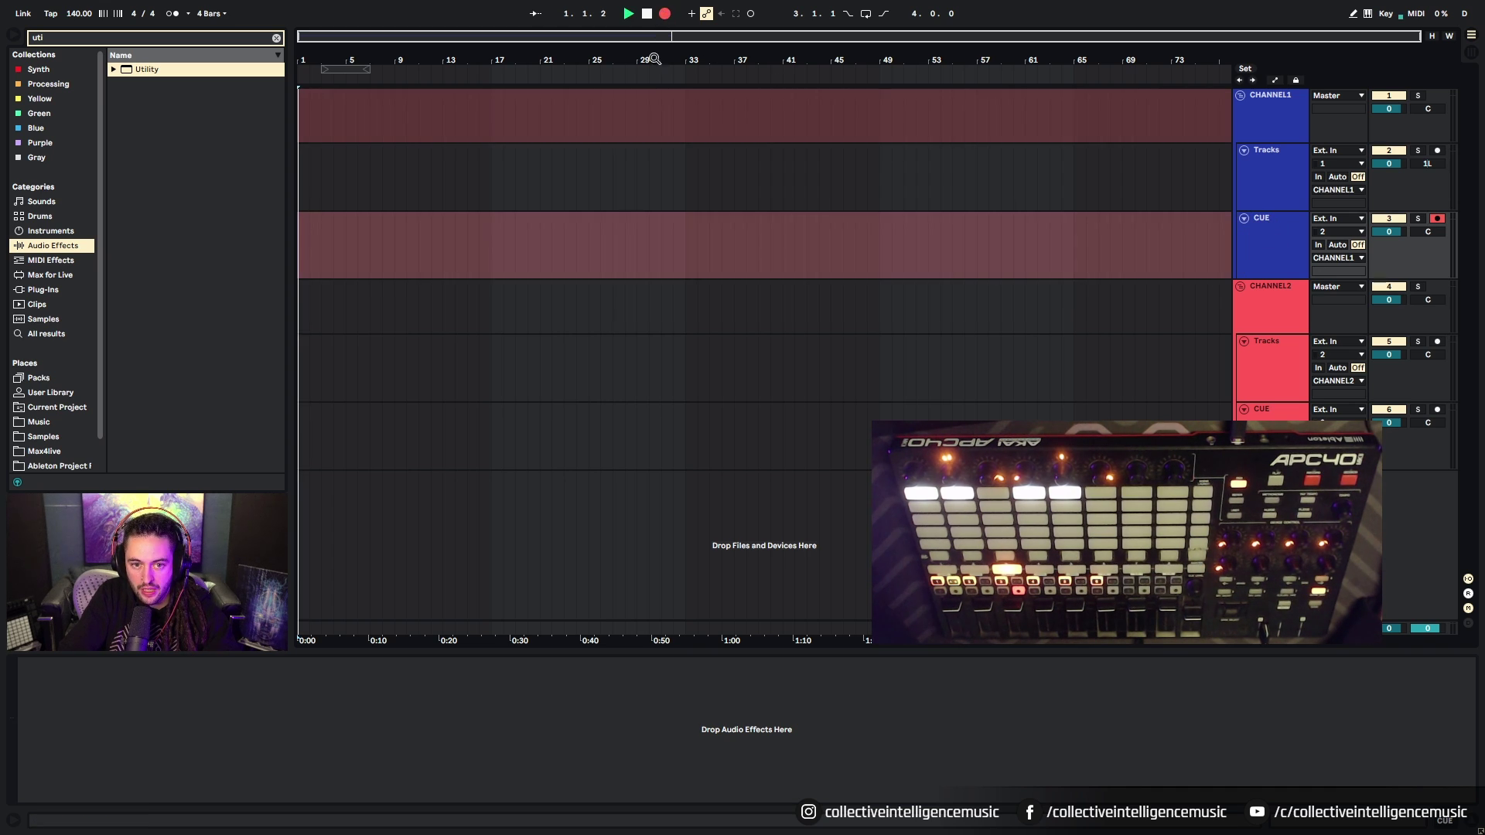
key("plus")
key("plus")
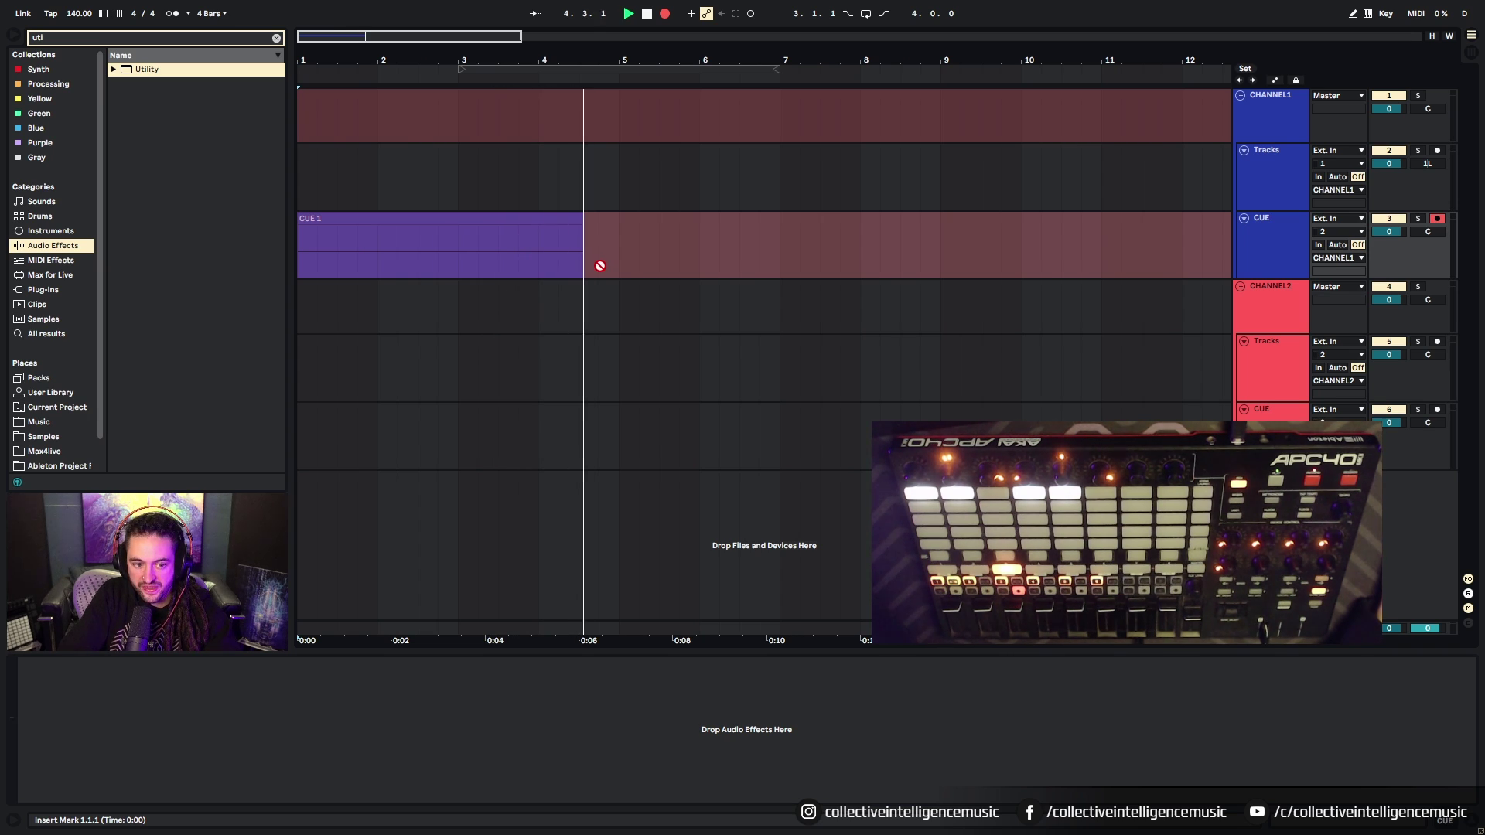
key("space")
Step: Trim CUE 1 to four bars, consolidate it, and drop it into the CUE track's first Session slot
left_click_drag(628, 220, 619, 220)
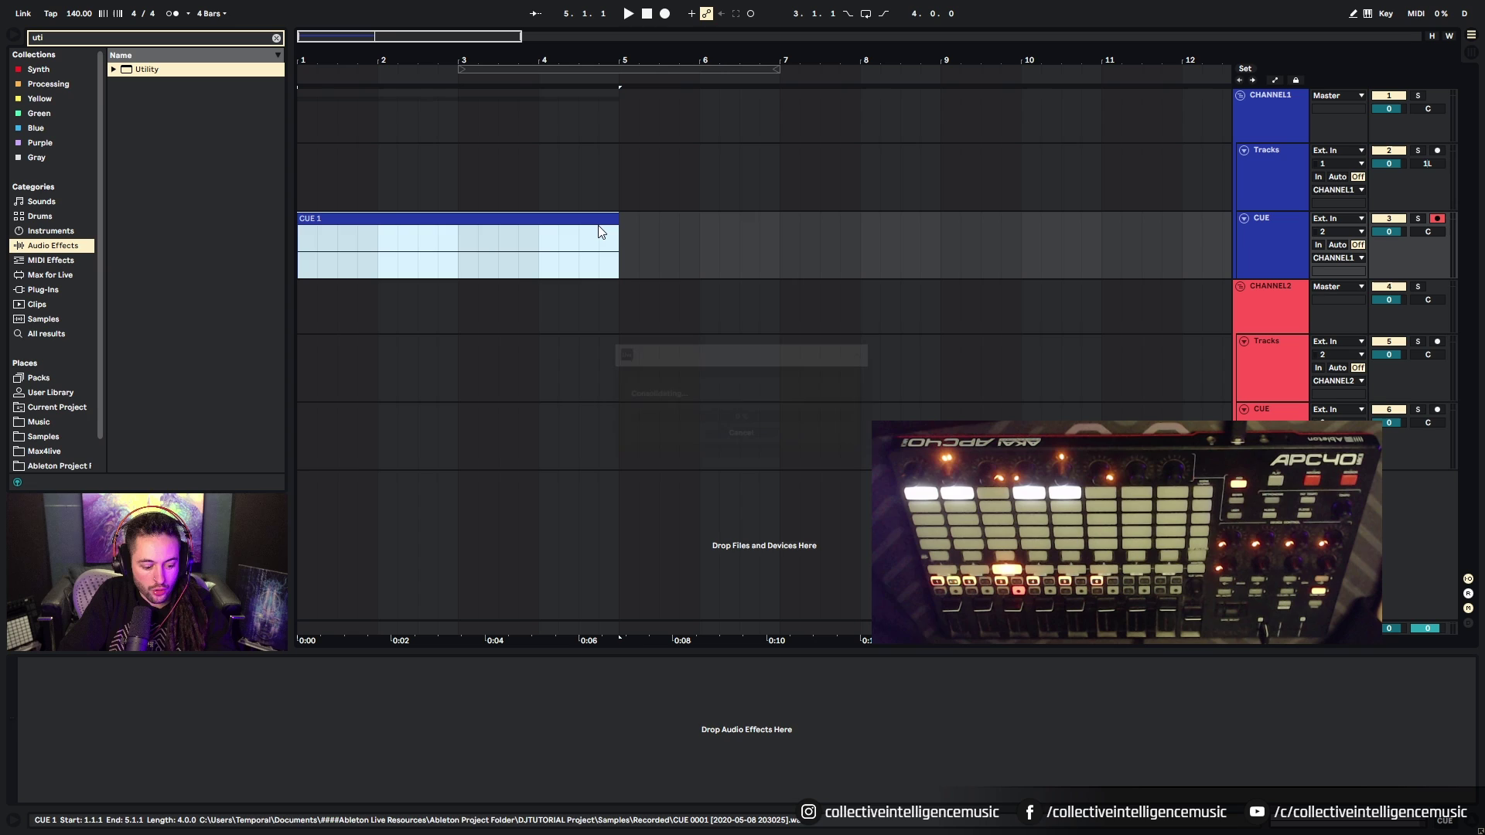
key("ctrl+r")
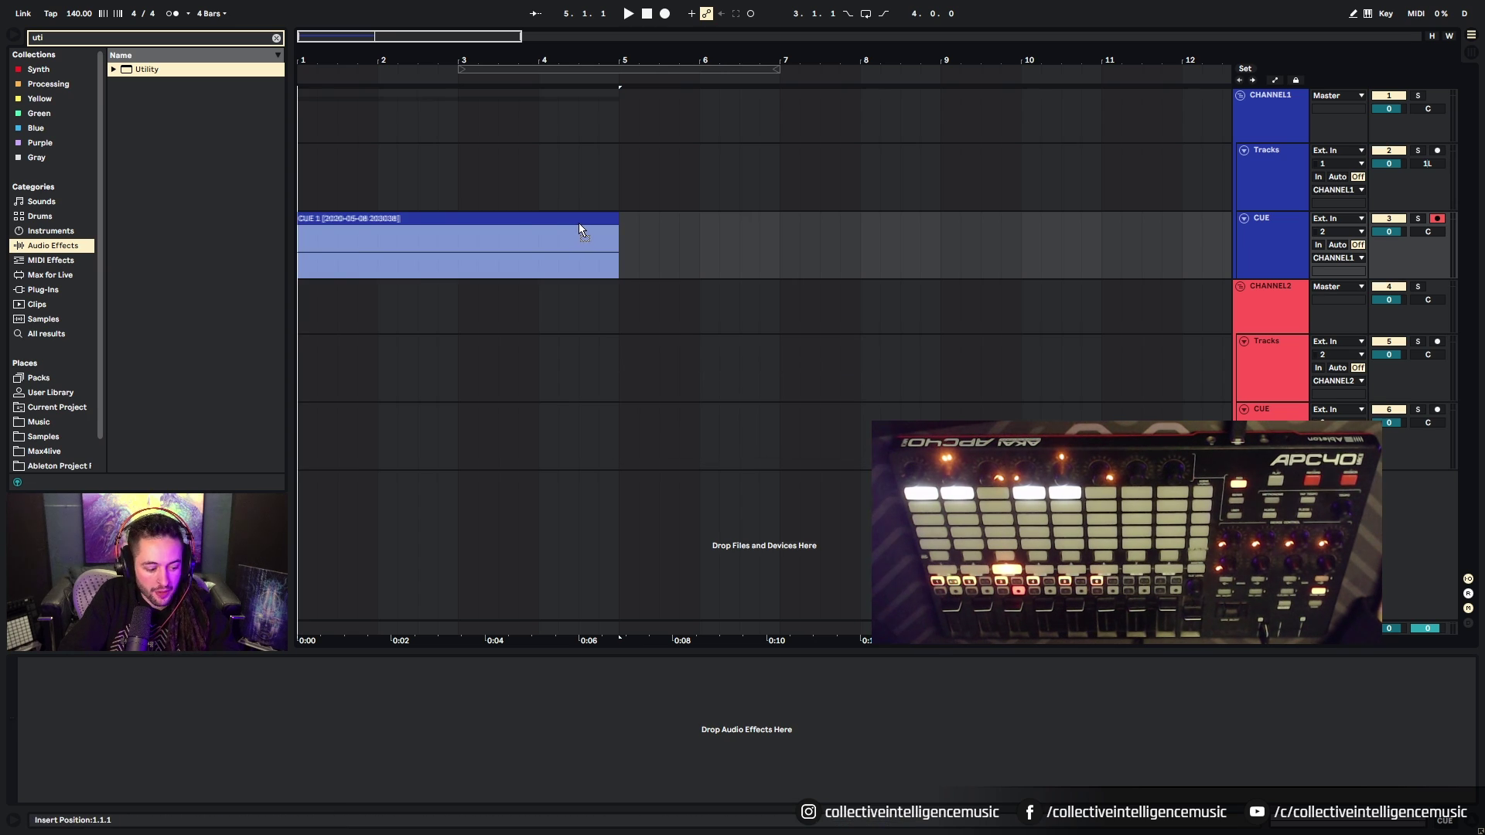
left_click_drag(578, 223, 475, 56)
key("Tab")
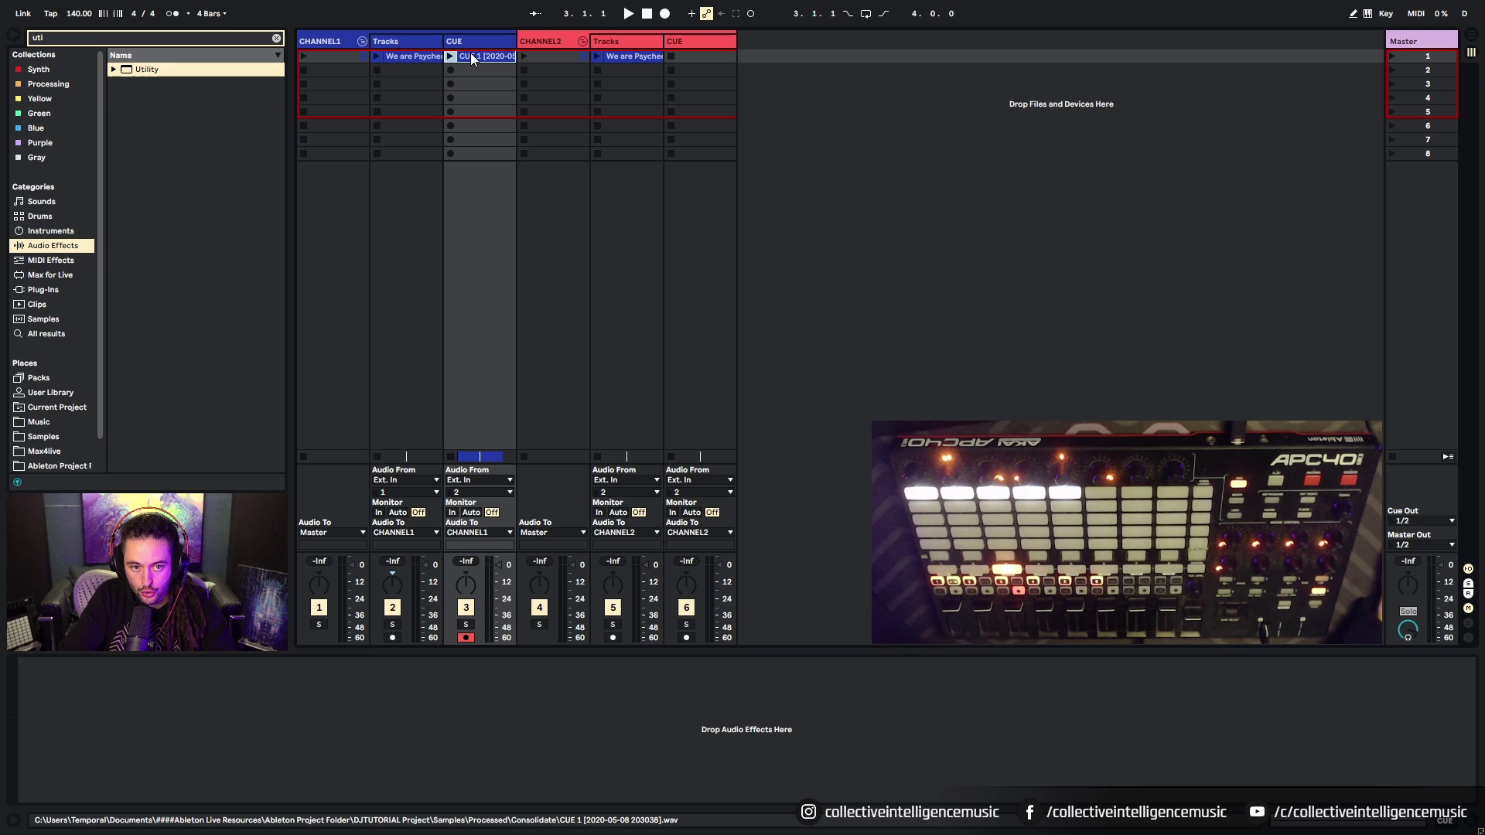
Step: Turn the CUE 1 clip's gain down to -inf dB and add Auto Filter to the CUE track
double_click(473, 56)
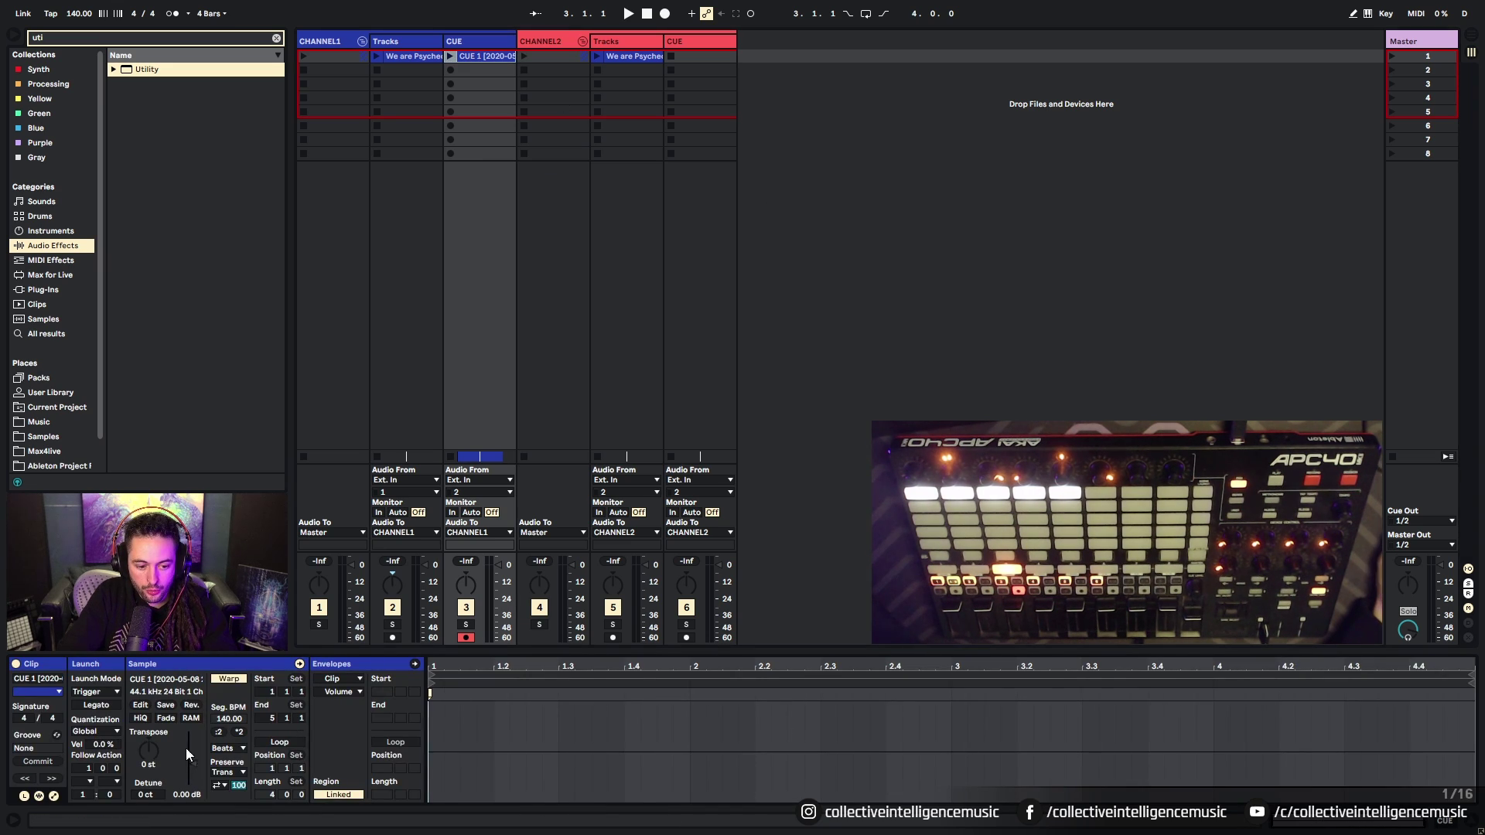
left_click_drag(193, 762, 198, 801)
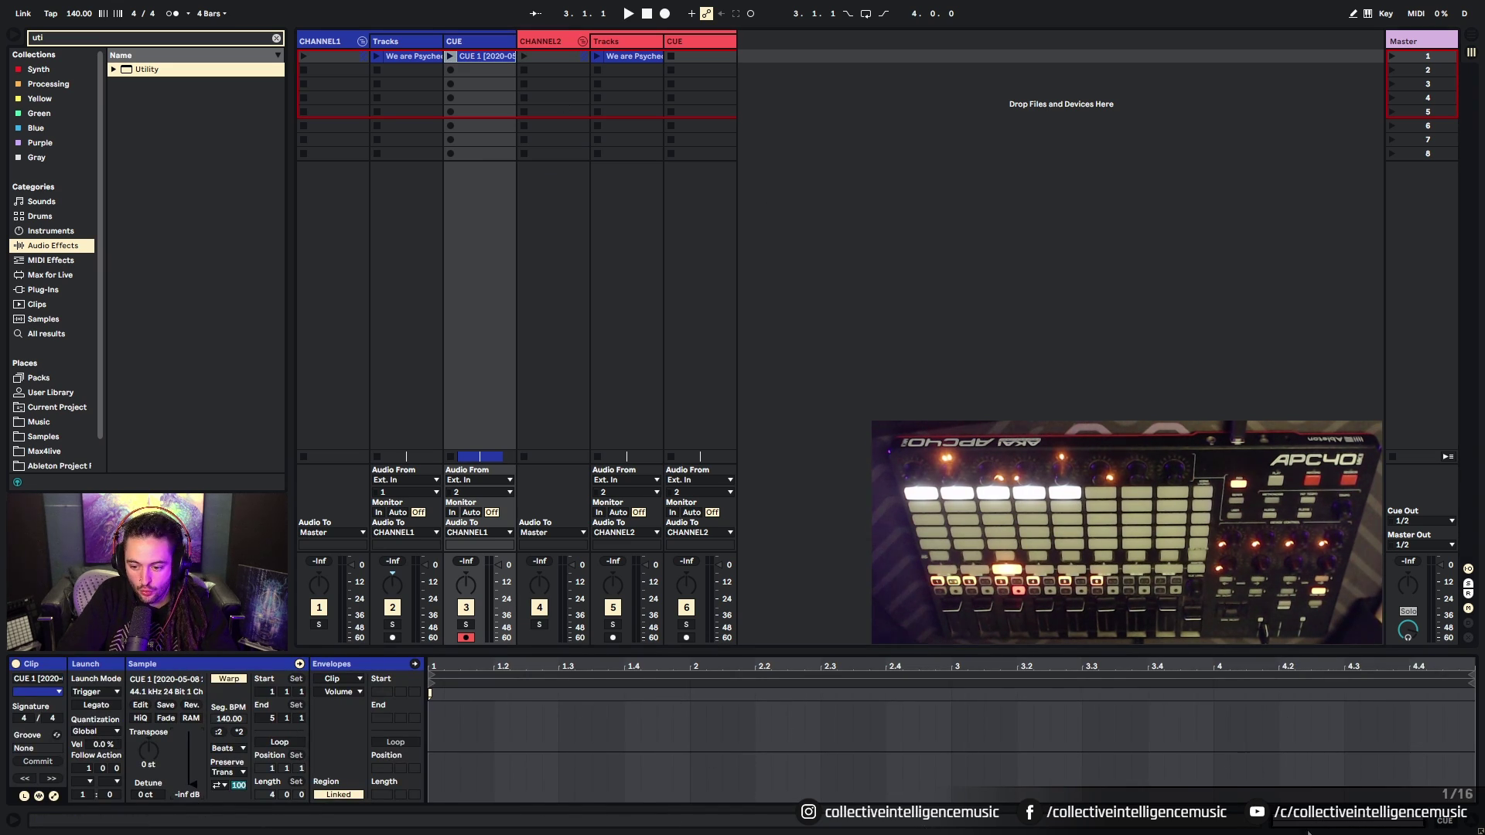
left_click(277, 38)
scroll(165, 282, "down", 5)
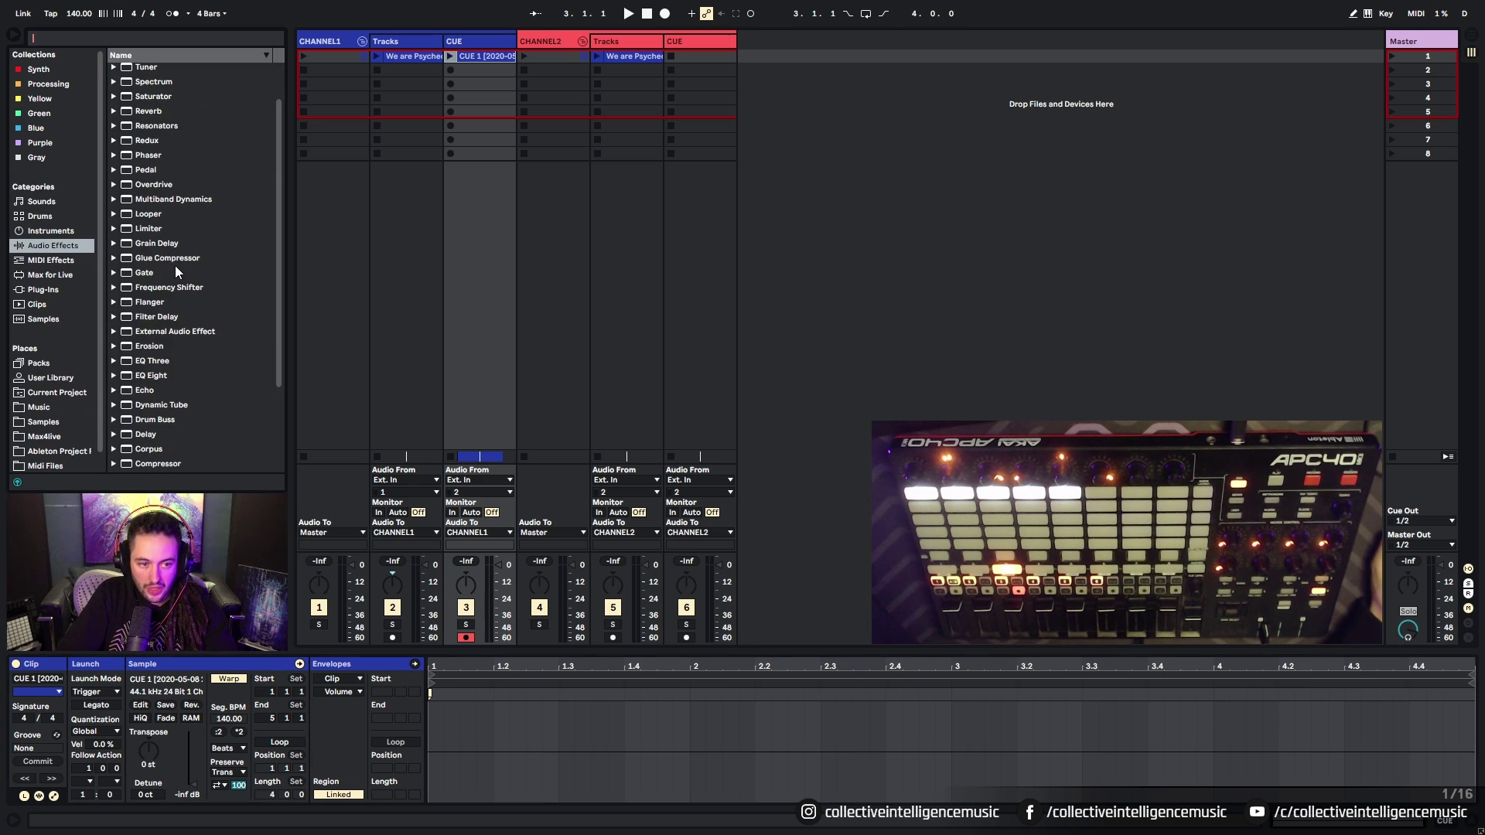
scroll(165, 268, "down", 1)
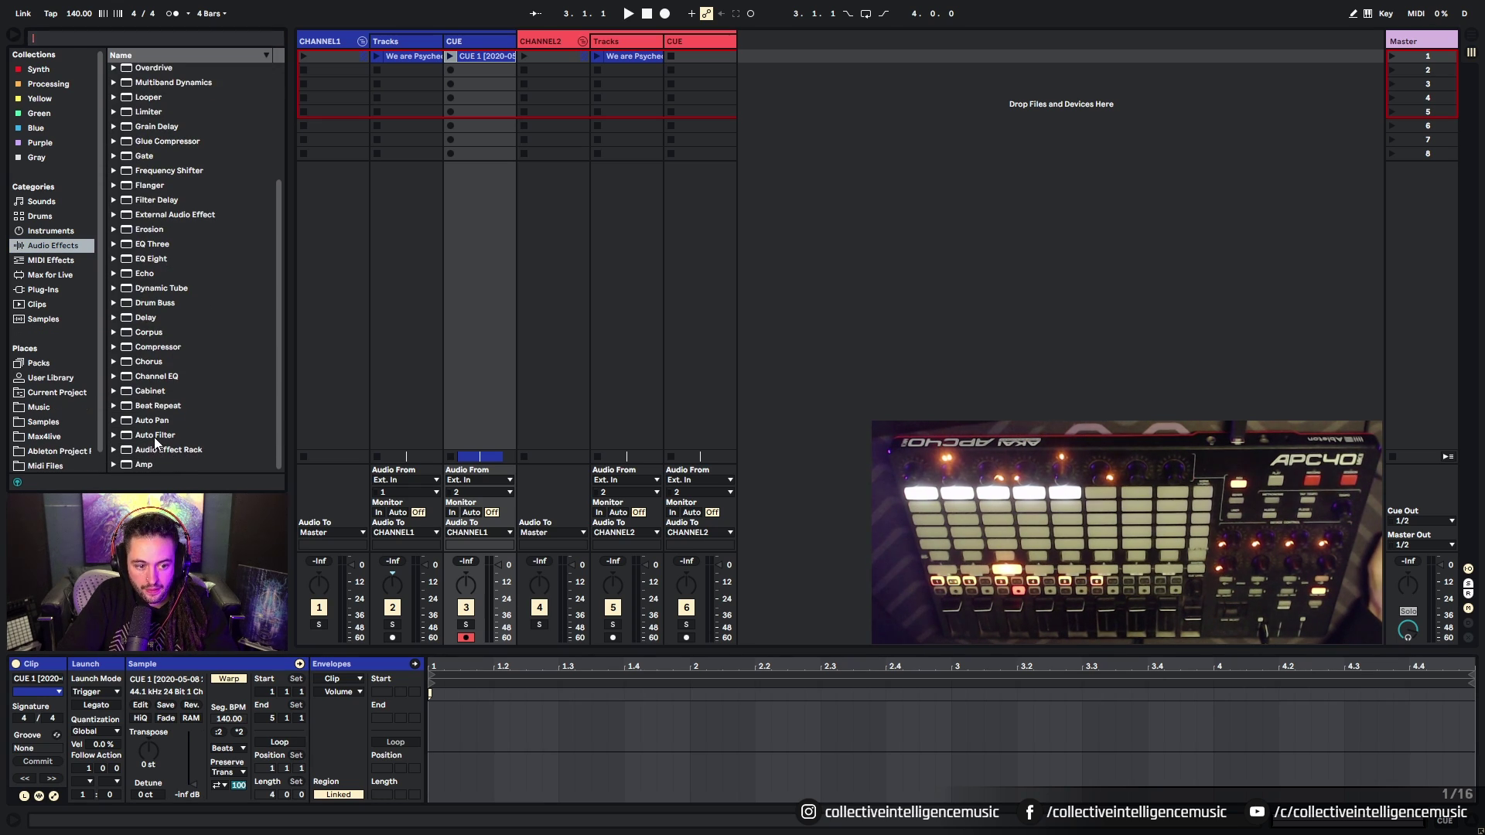
left_click_drag(158, 435, 472, 48)
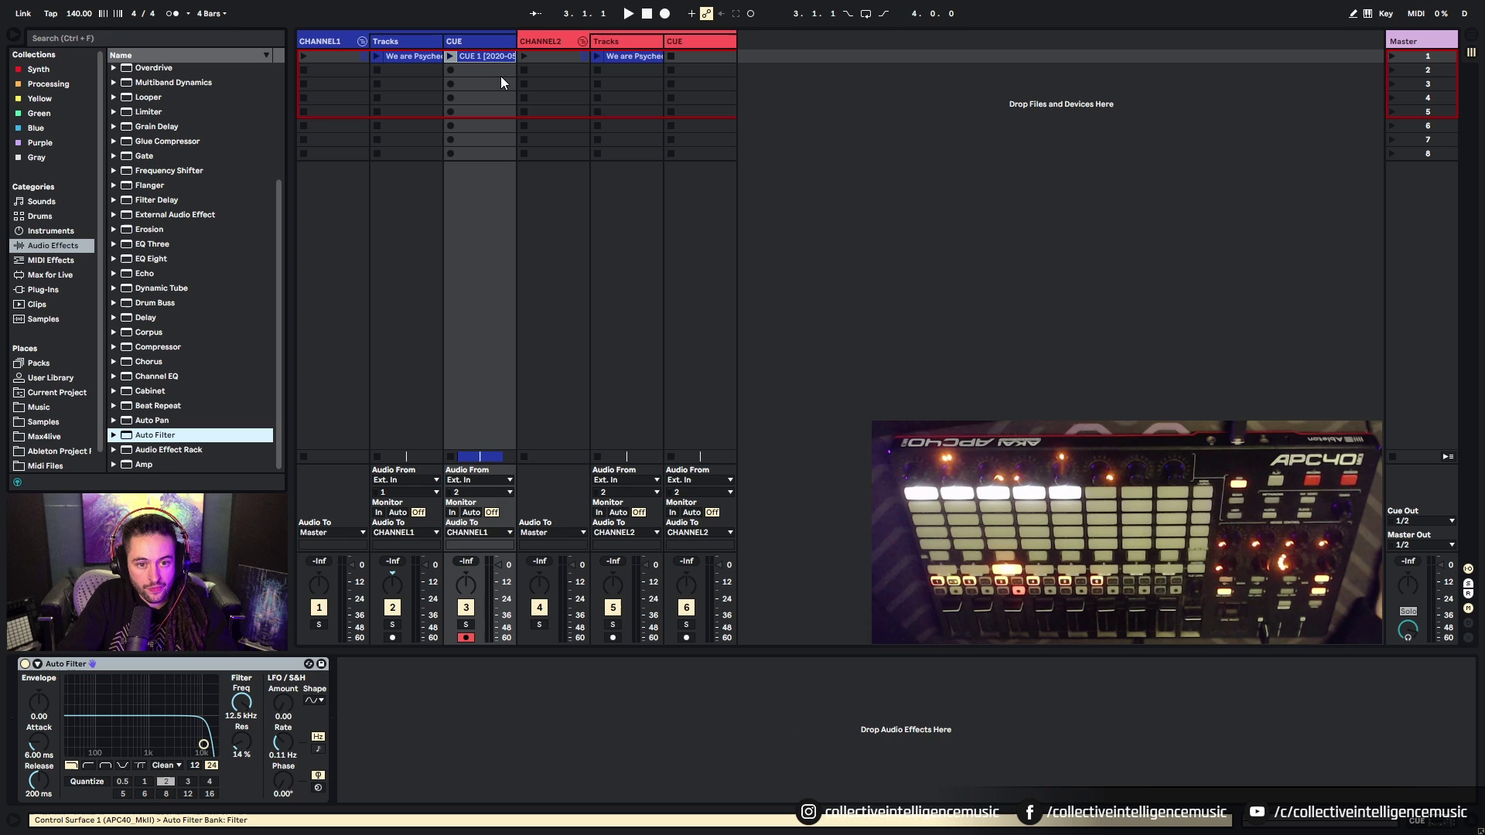
Step: Show the clip's Auto Filter Device On envelope, adding then removing an Off breakpoint at the start
key("shift+Tab")
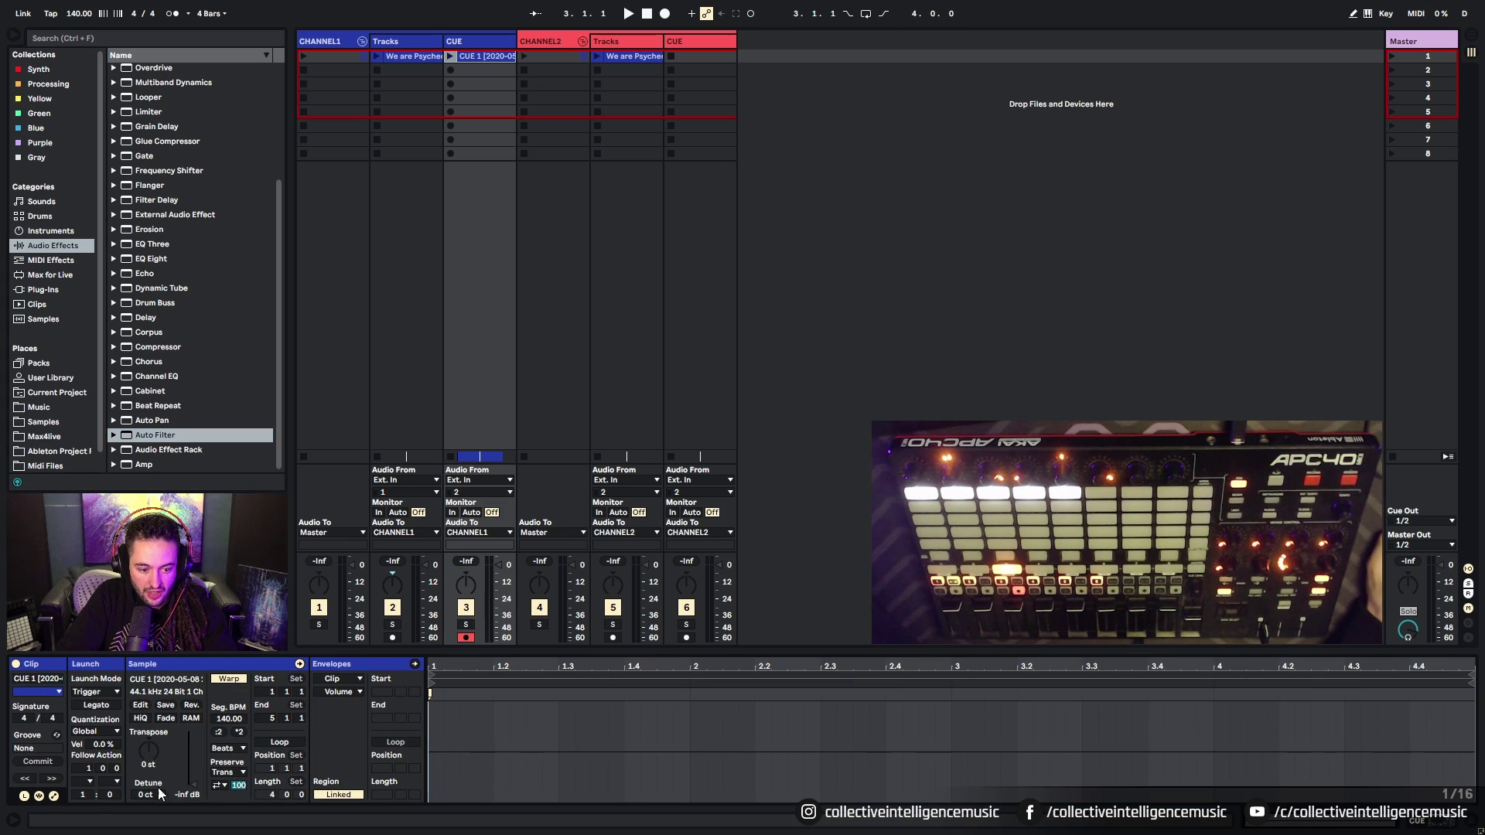
left_click(339, 679)
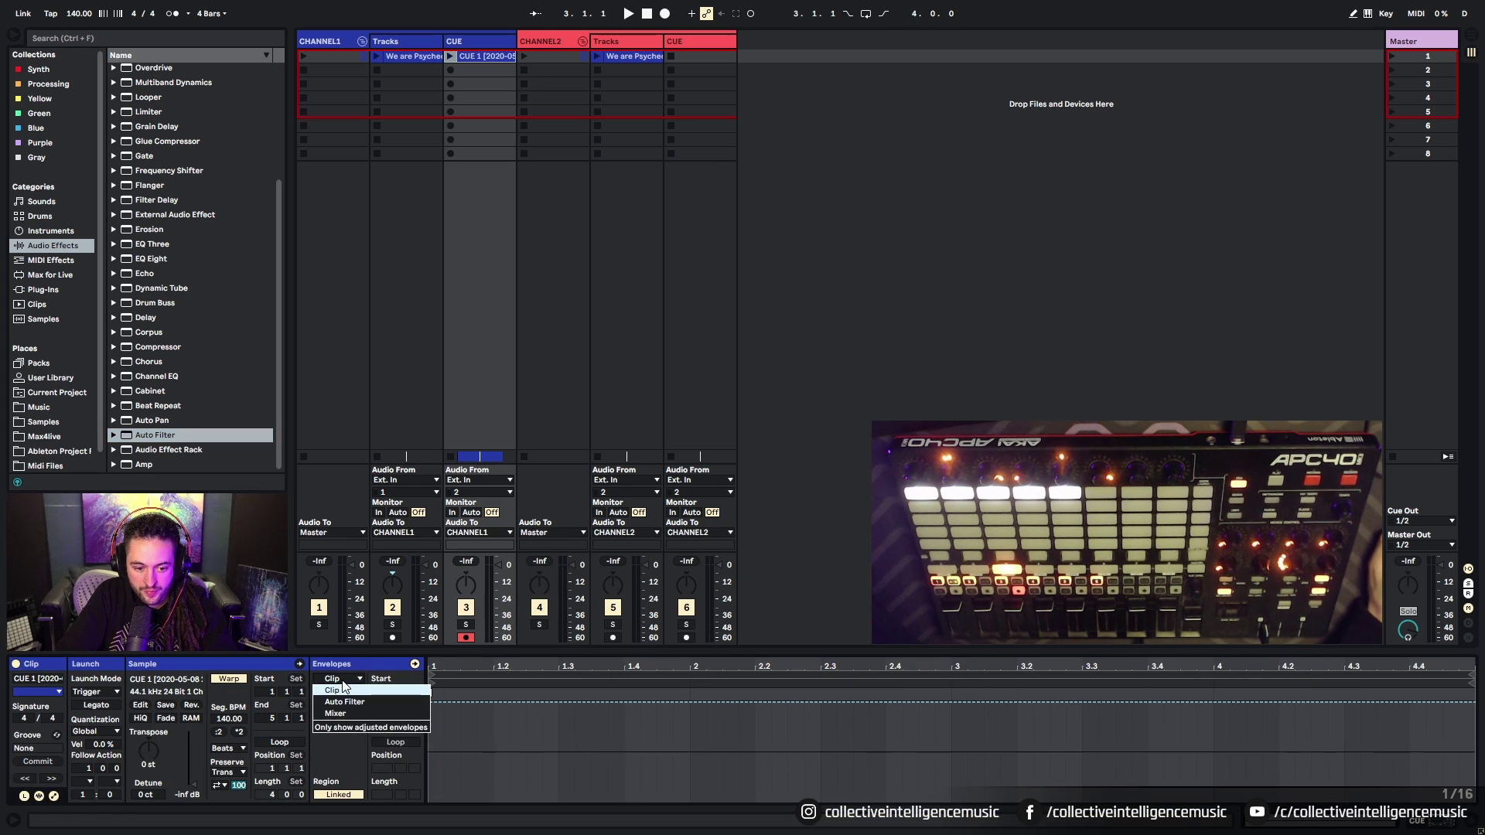
left_click(345, 703)
left_click(341, 692)
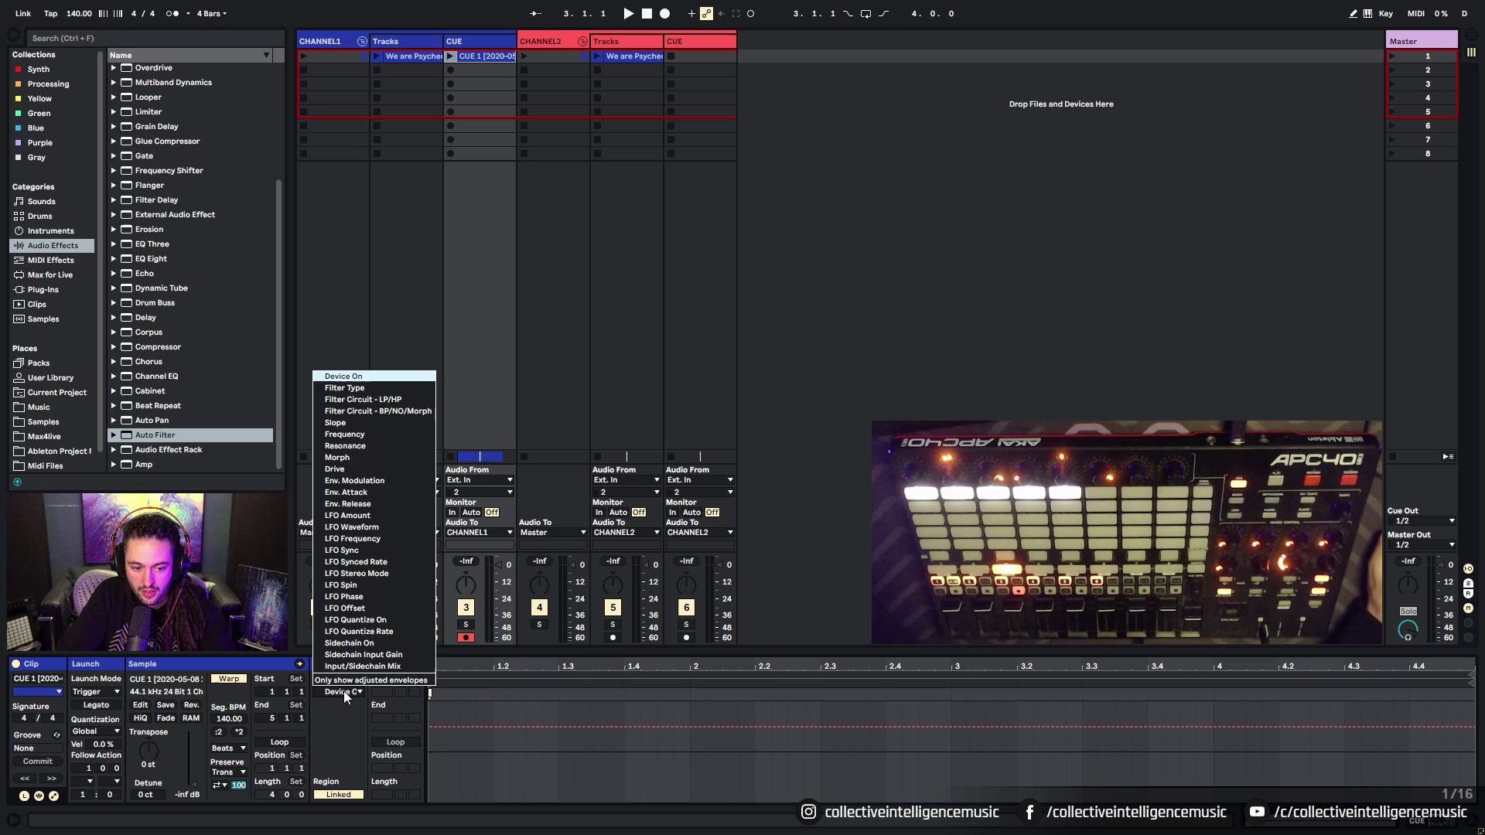
left_click(350, 378)
left_click(429, 730)
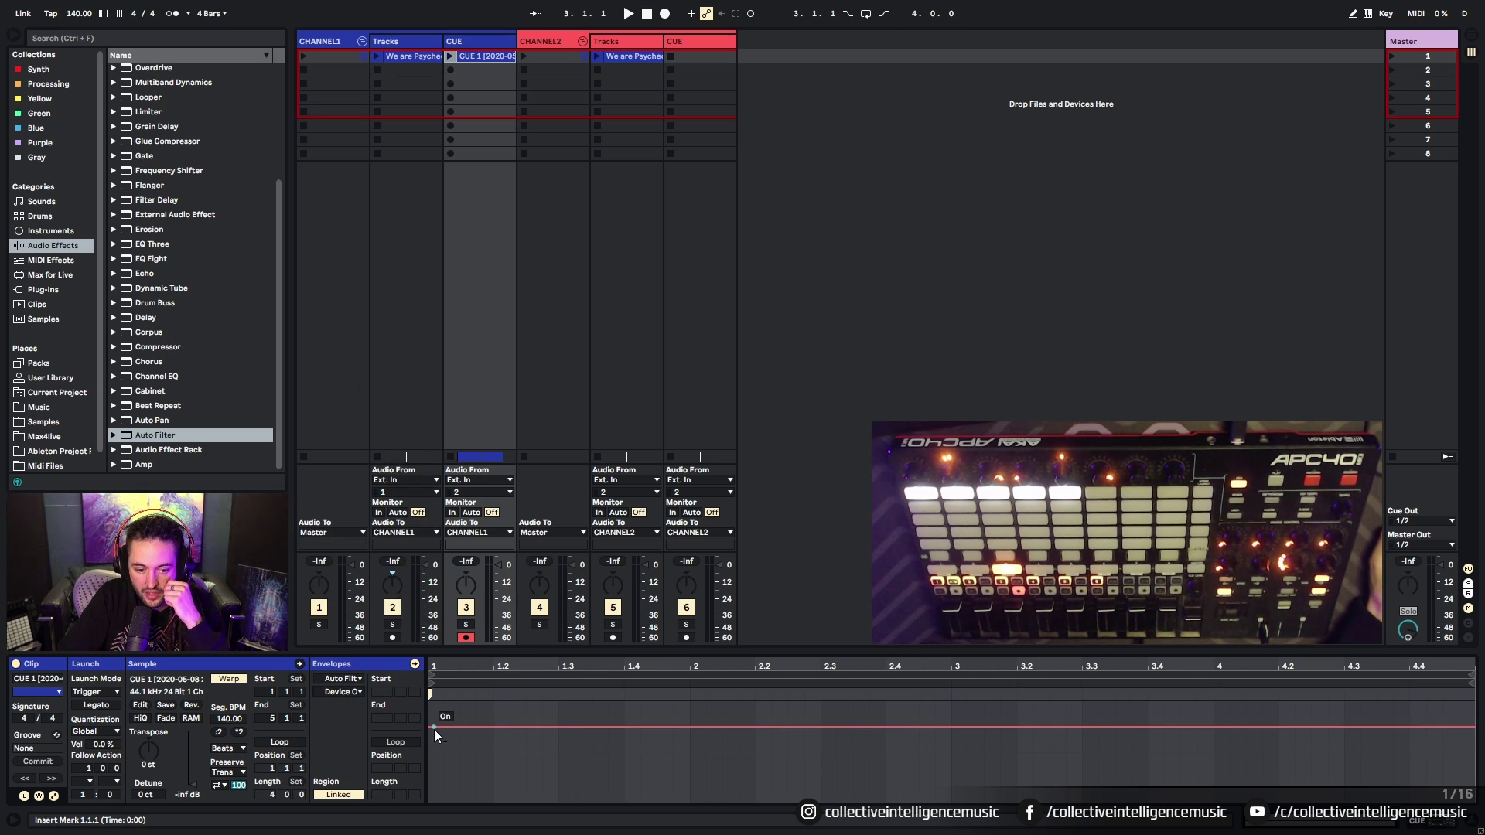
left_click_drag(429, 727, 433, 773)
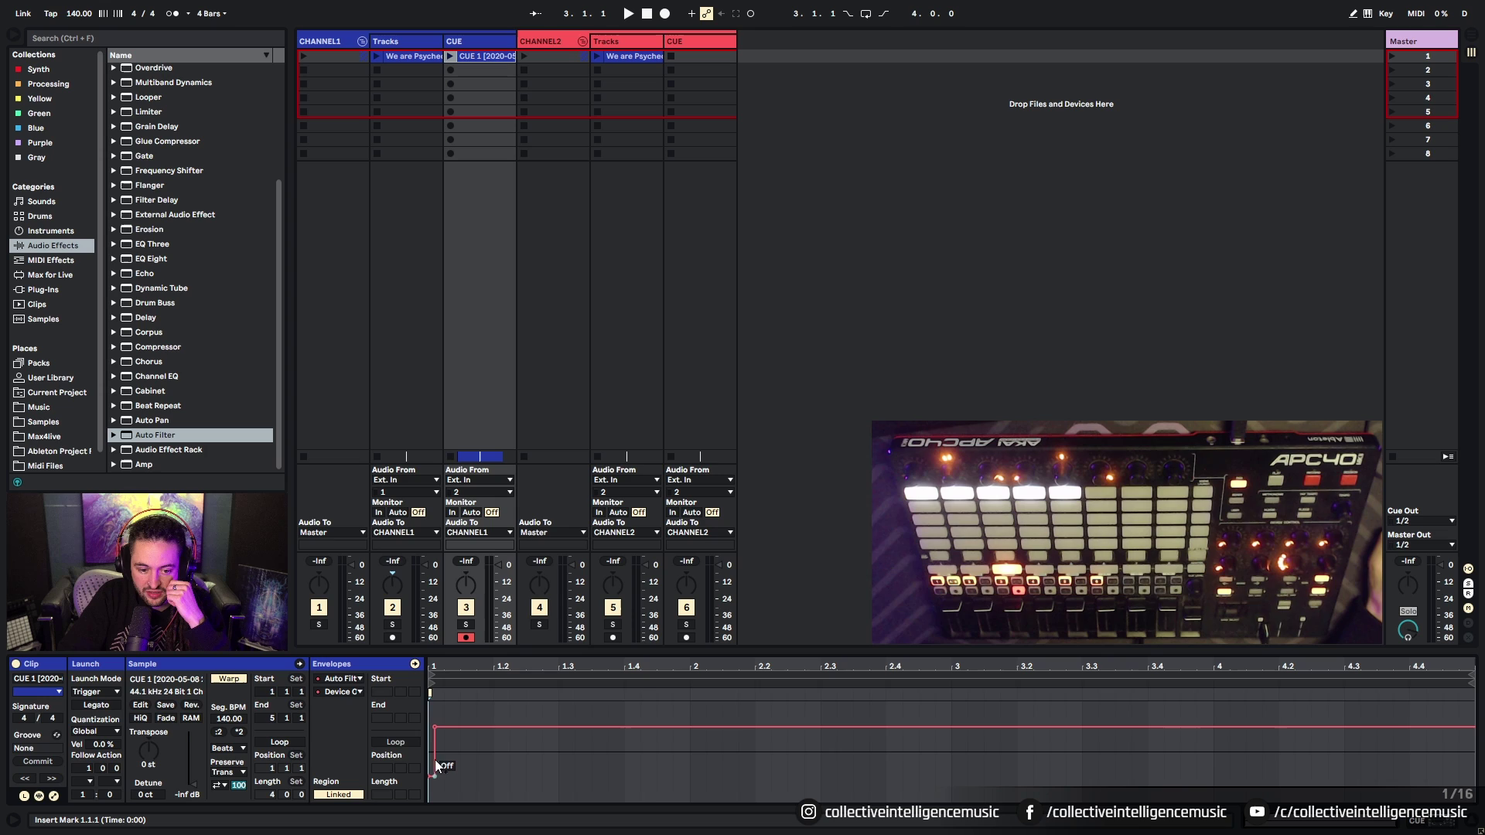
left_click(434, 731)
Step: Draw an Auto Filter Frequency envelope rising to 9.20 kHz, then switch the envelope view to Resonance
scroll(432, 724, "up", 3)
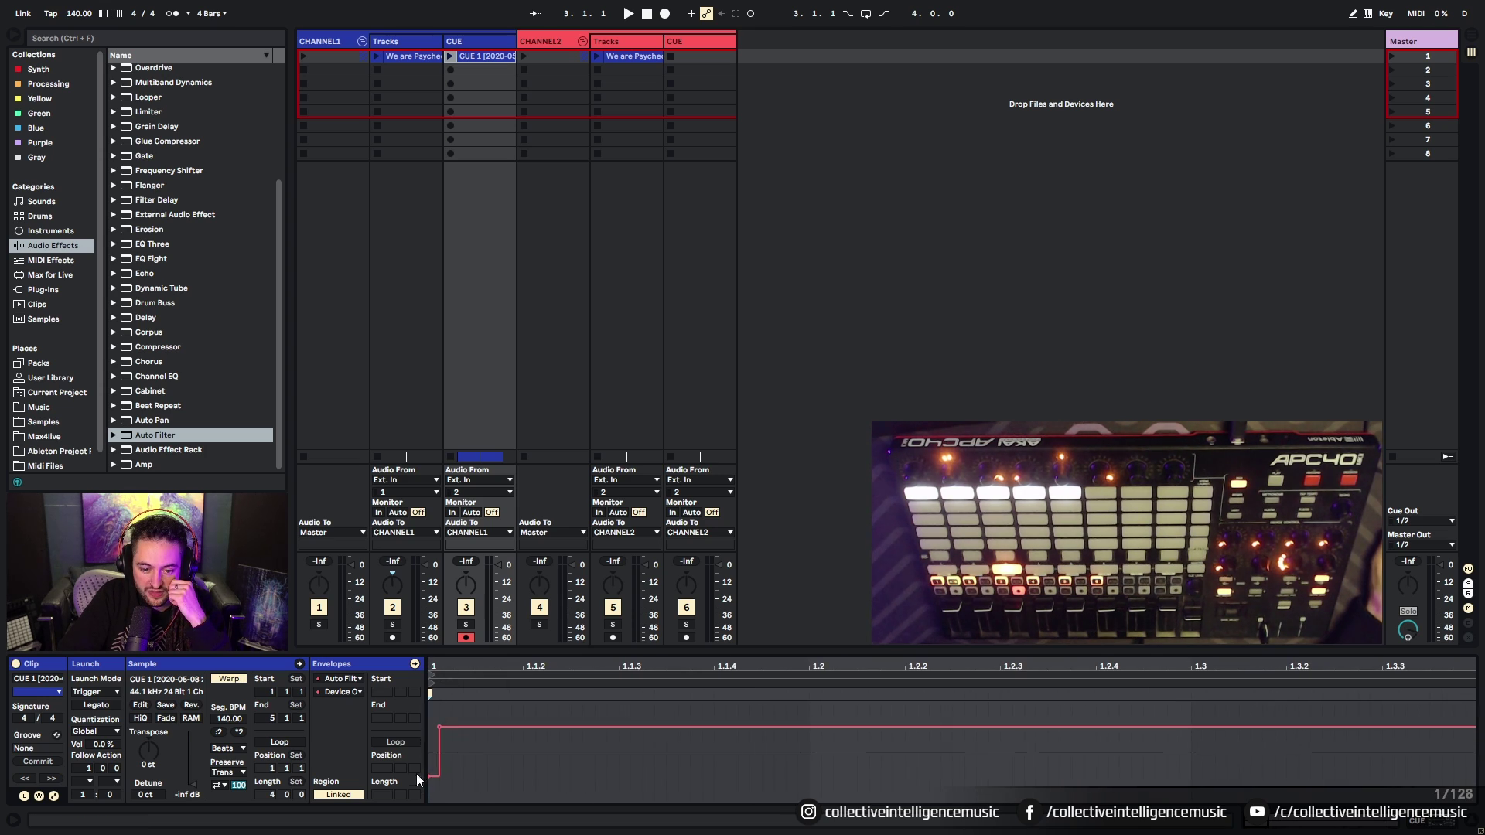
scroll(495, 751, "down", 3)
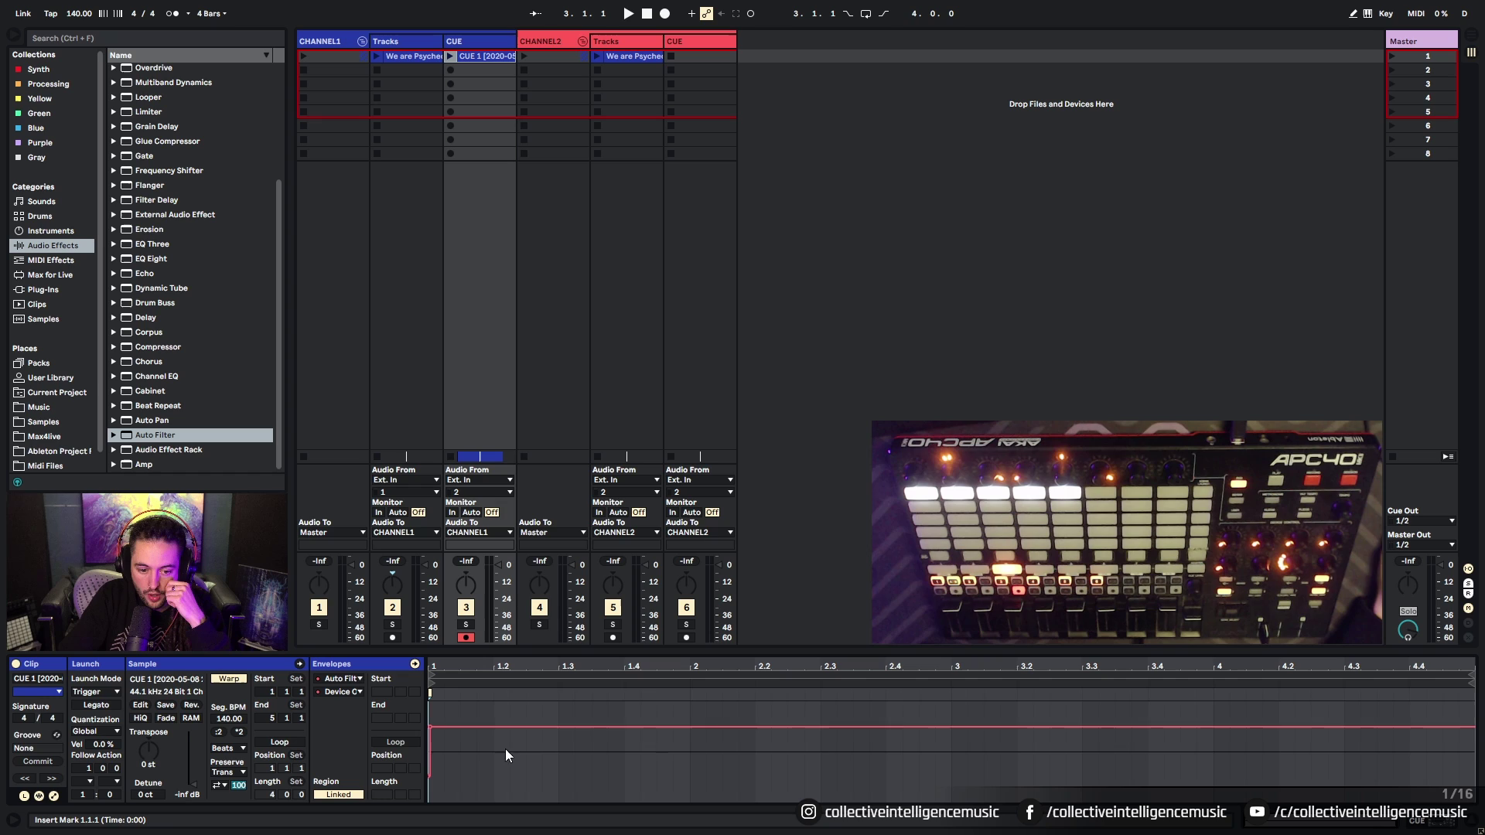
scroll(1480, 713, "up", 3)
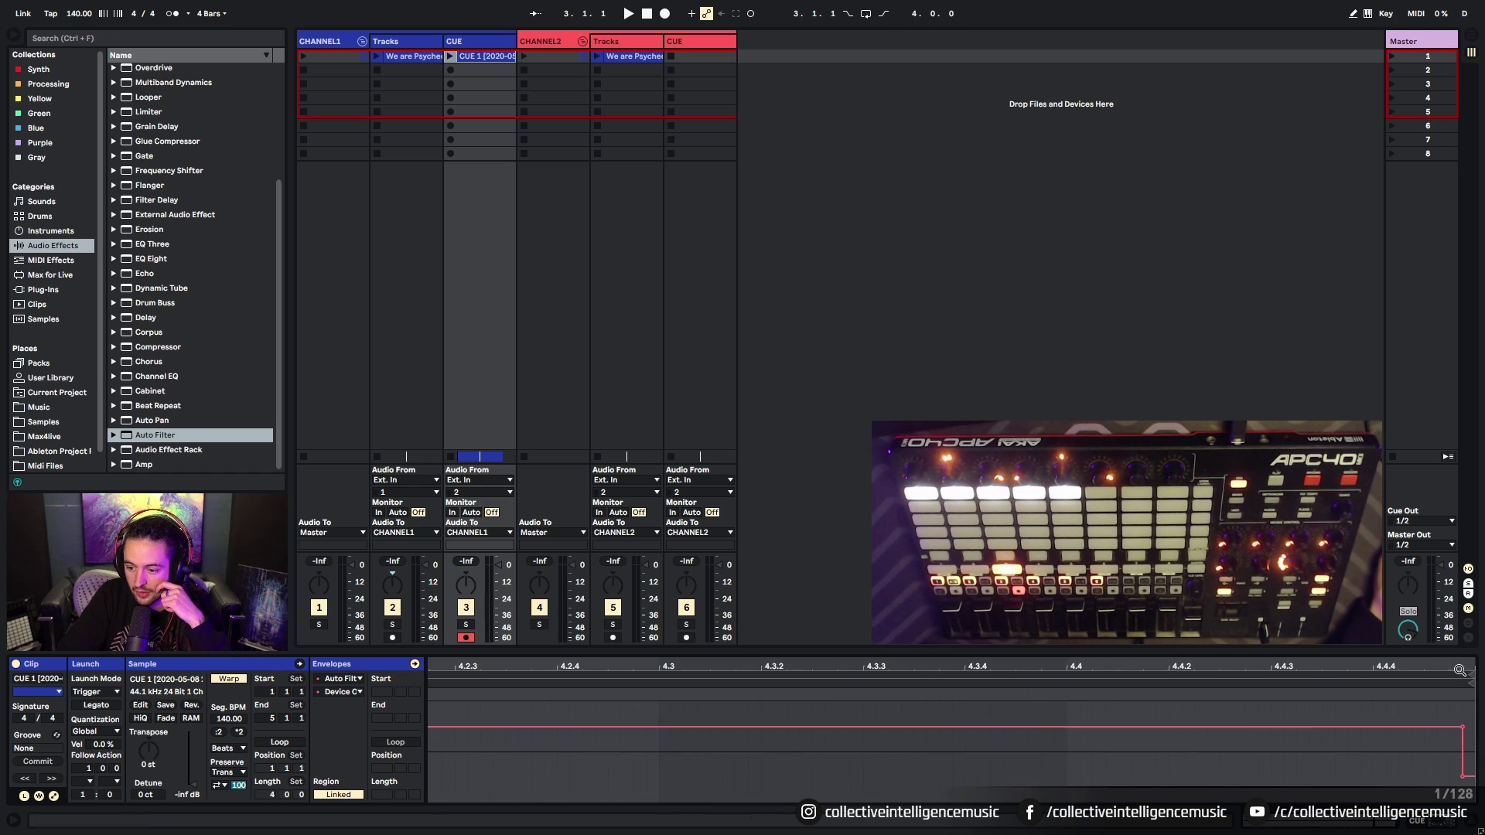
scroll(1462, 766, "down", 3)
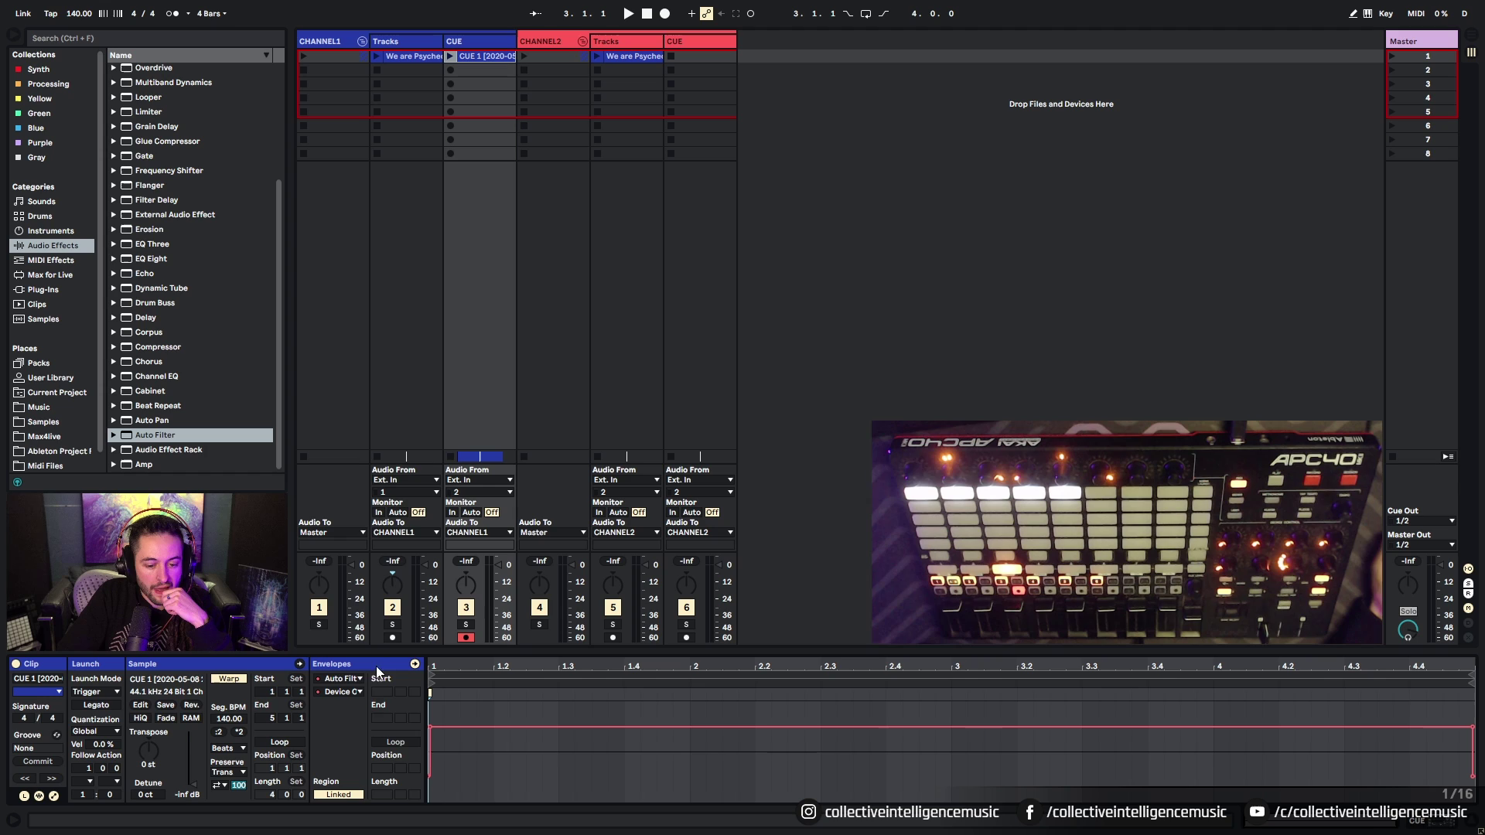
left_click(354, 692)
left_click(375, 435)
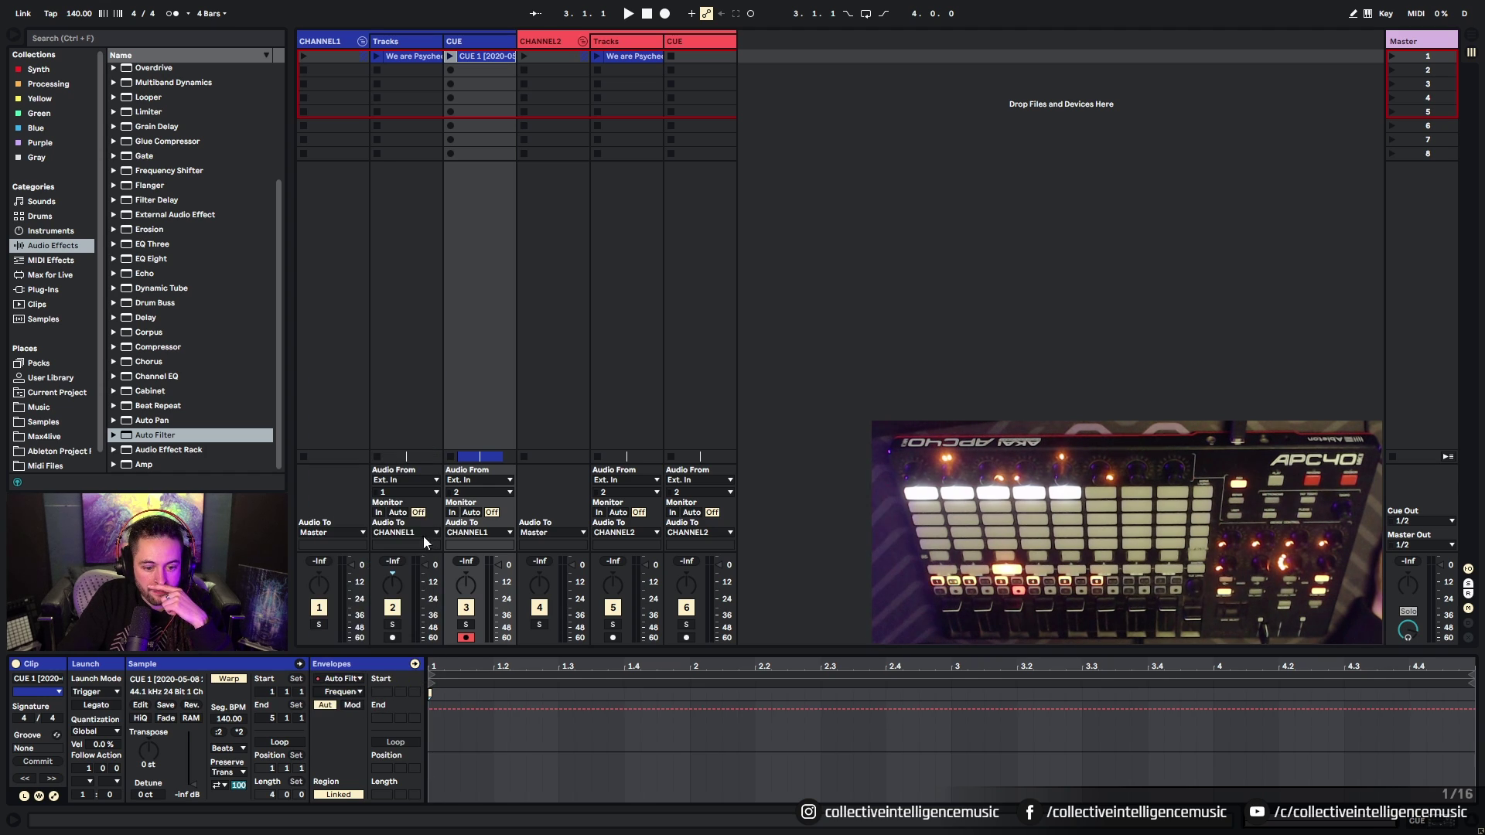
left_click_drag(434, 710, 424, 803)
scroll(616, 696, "down", 1)
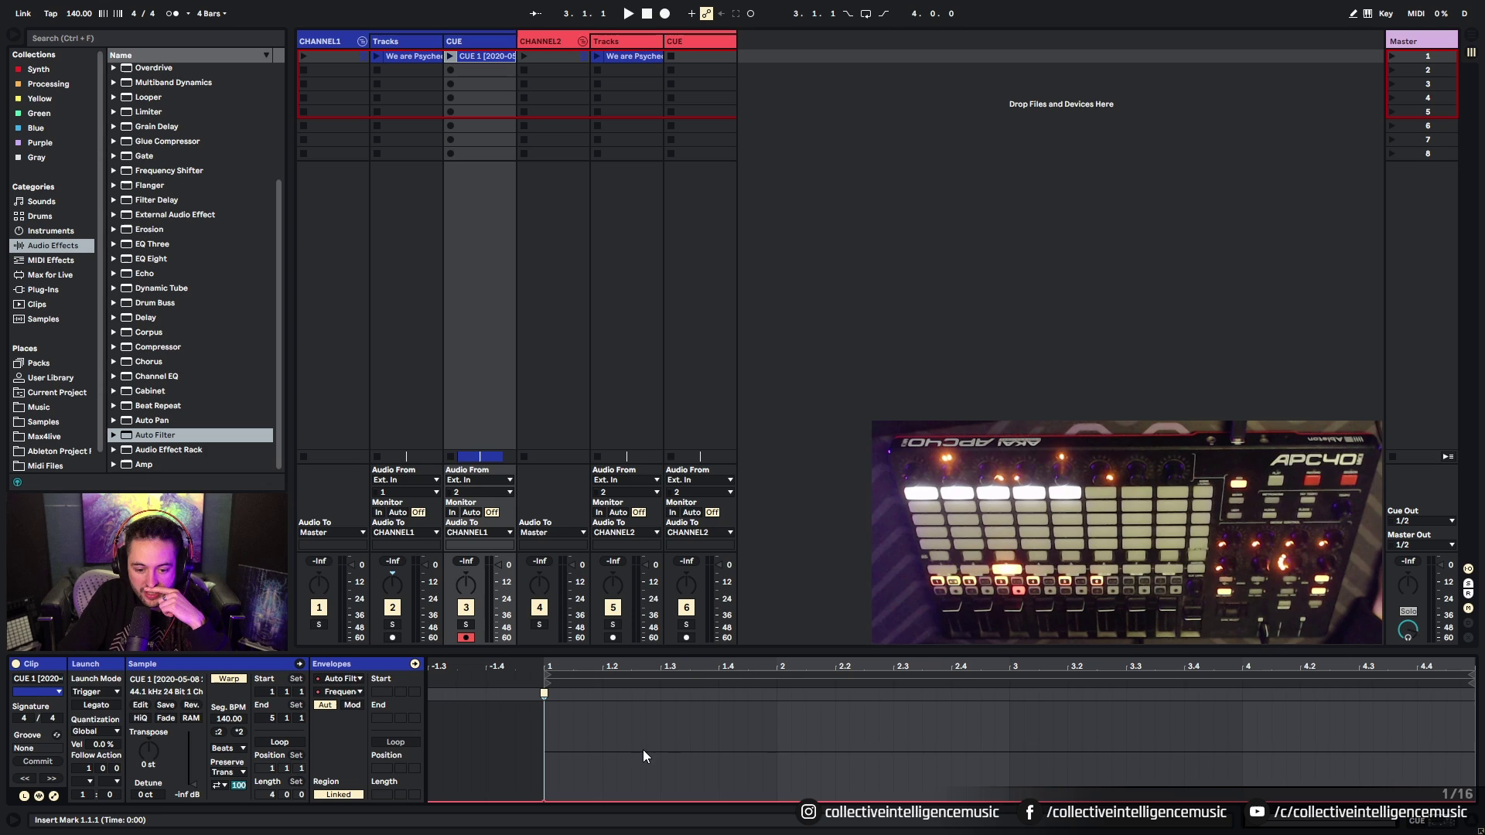
left_click_drag(1420, 805, 1475, 804)
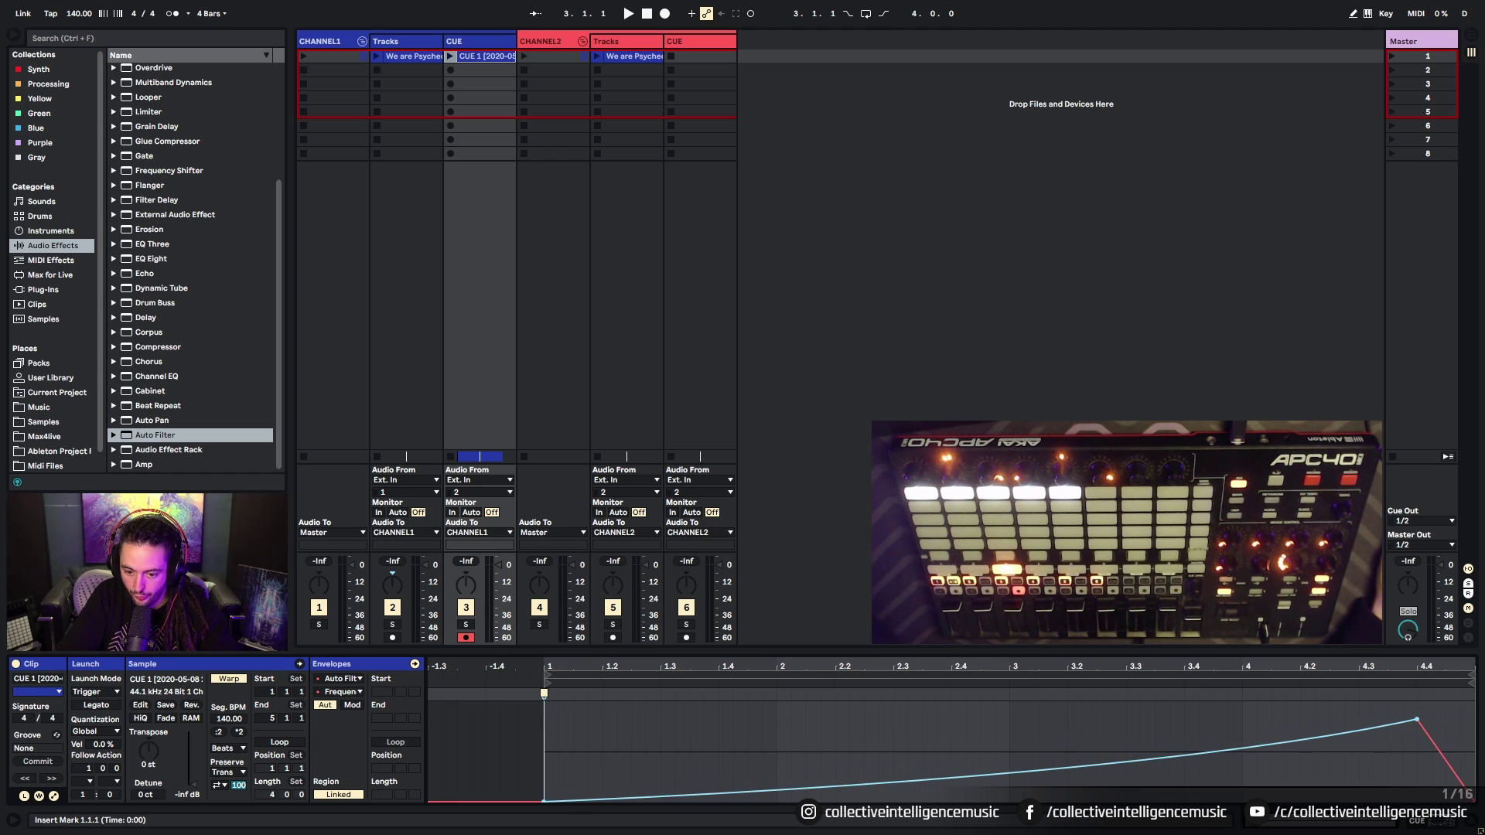
left_click(353, 693)
left_click(348, 446)
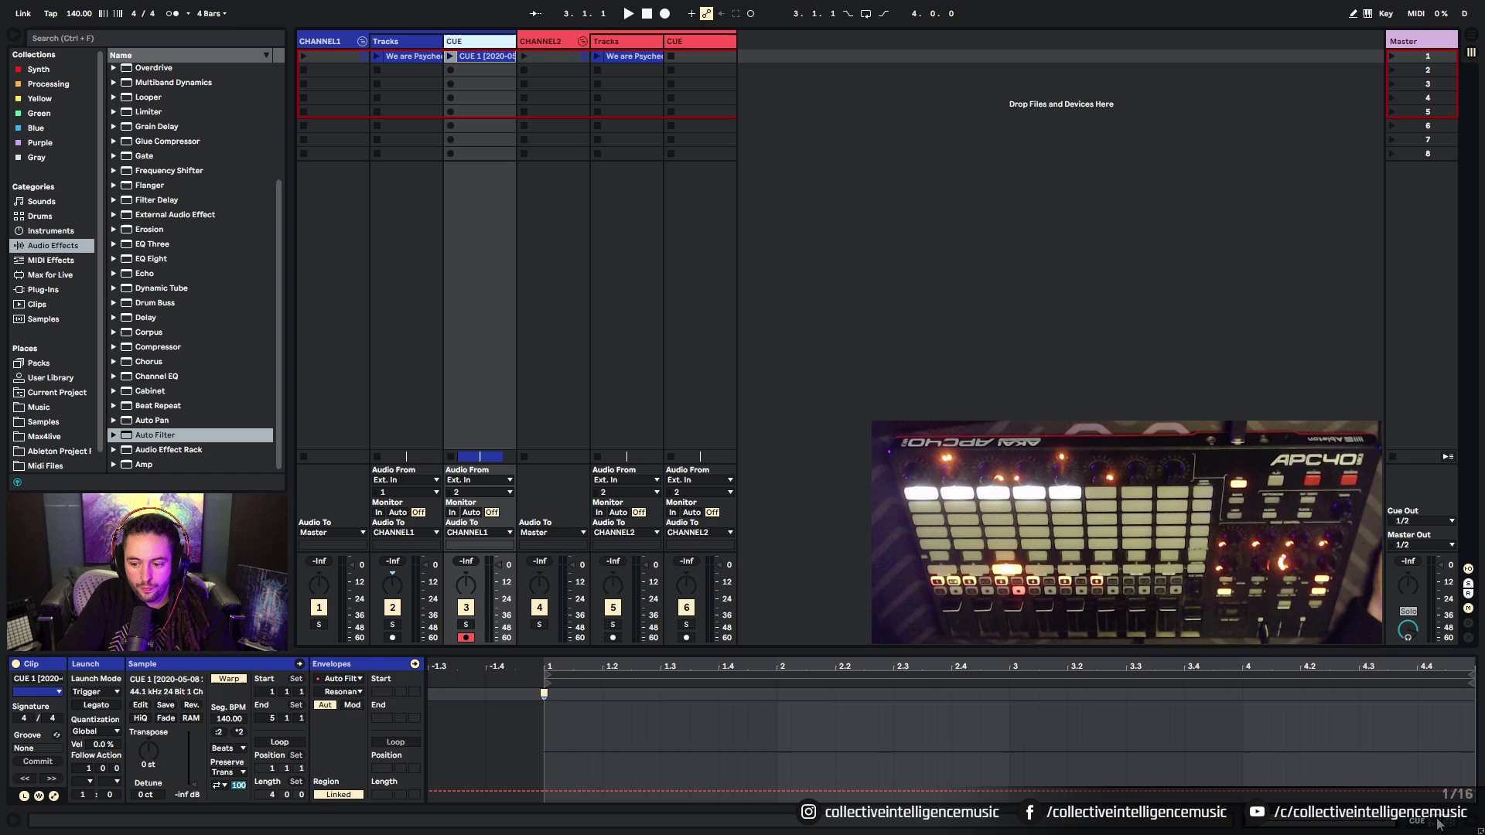
Step: Make the CUE Auto Filter high-pass and select Frequency in the CUE 1 clip envelope
key("shift+Tab")
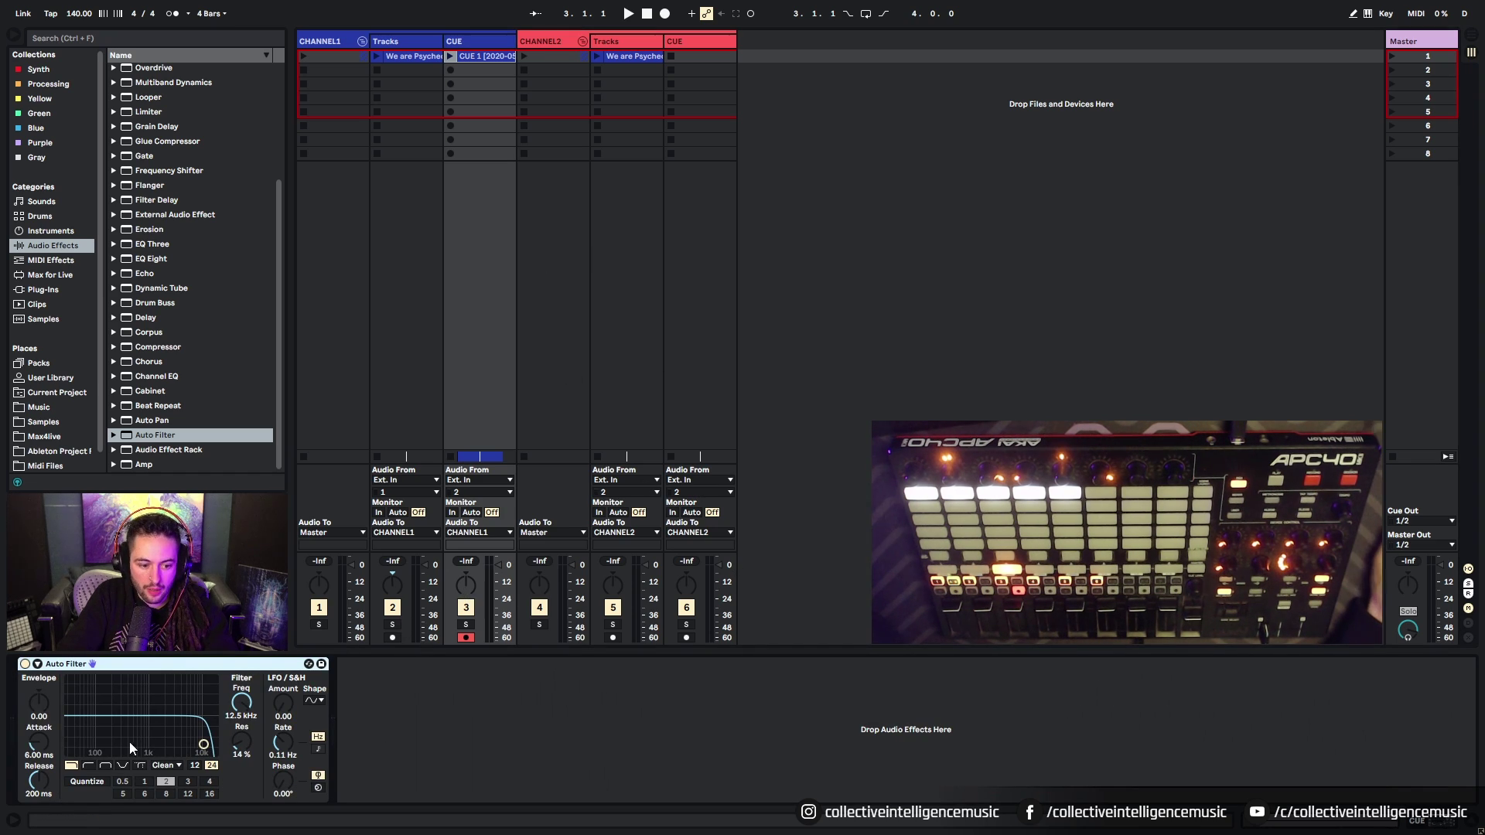
left_click(88, 766)
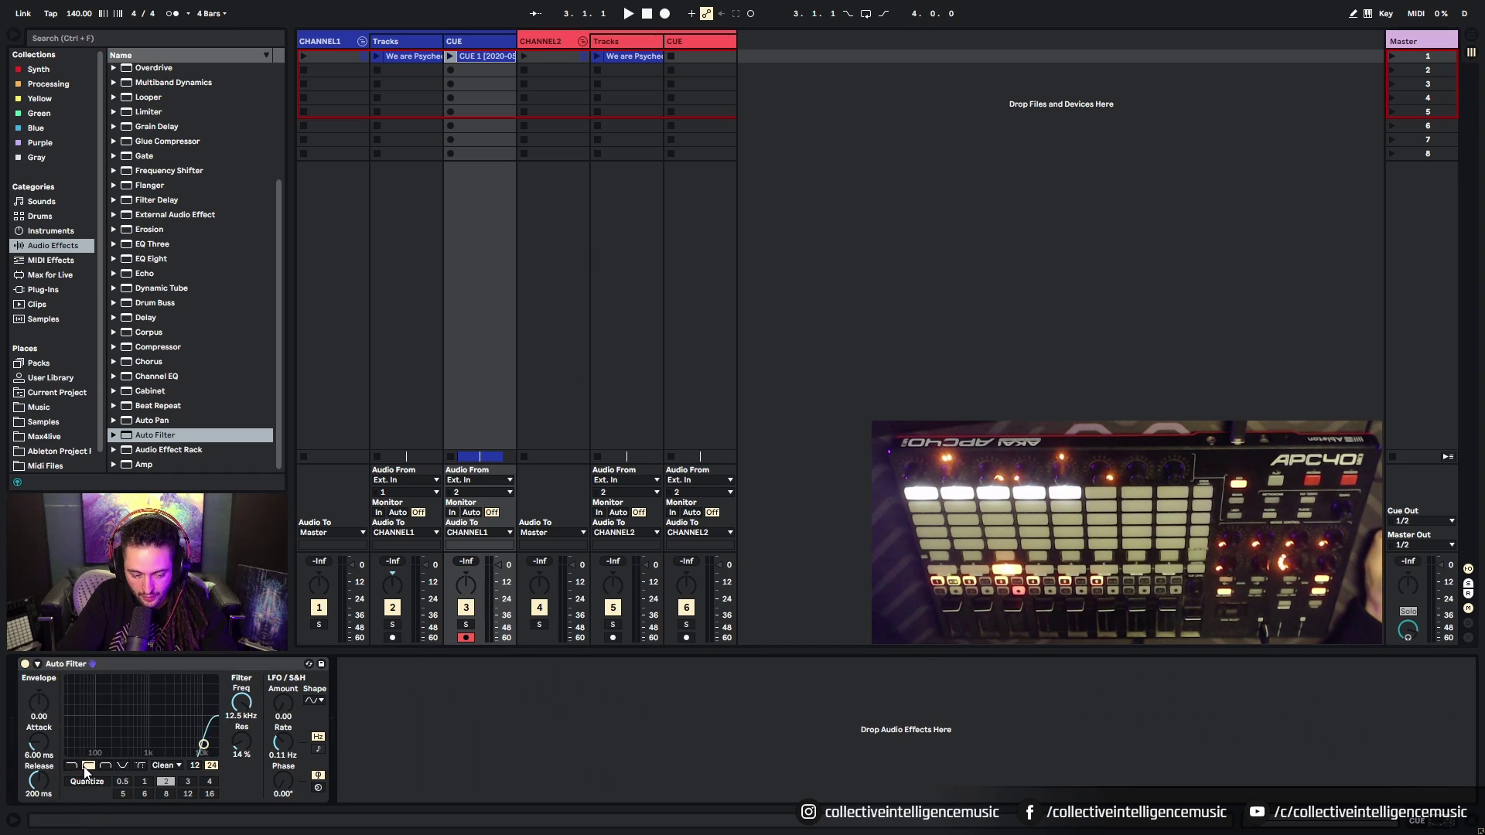
key("shift+Tab")
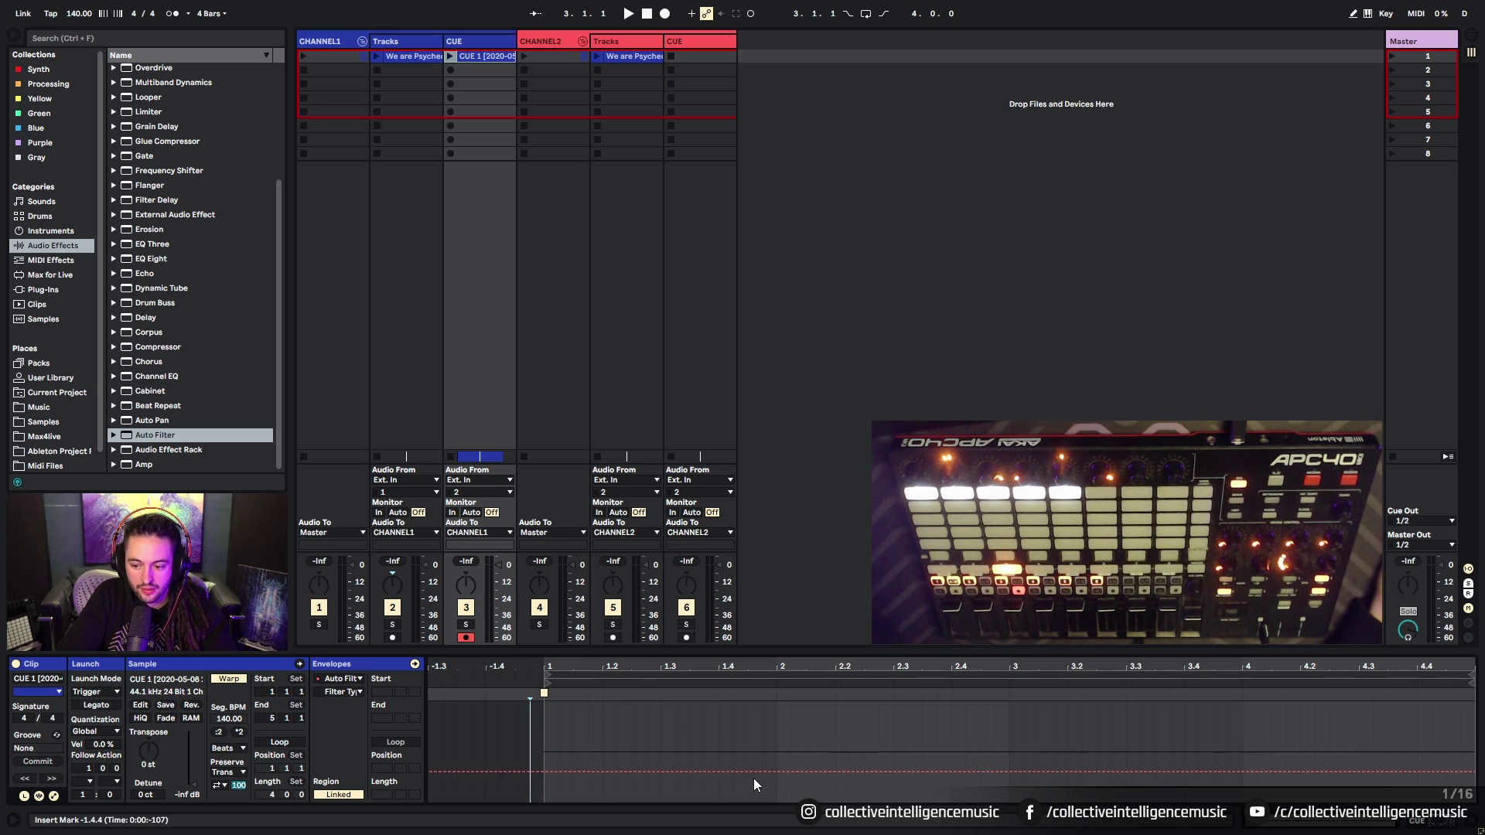
left_click(340, 692)
left_click(351, 435)
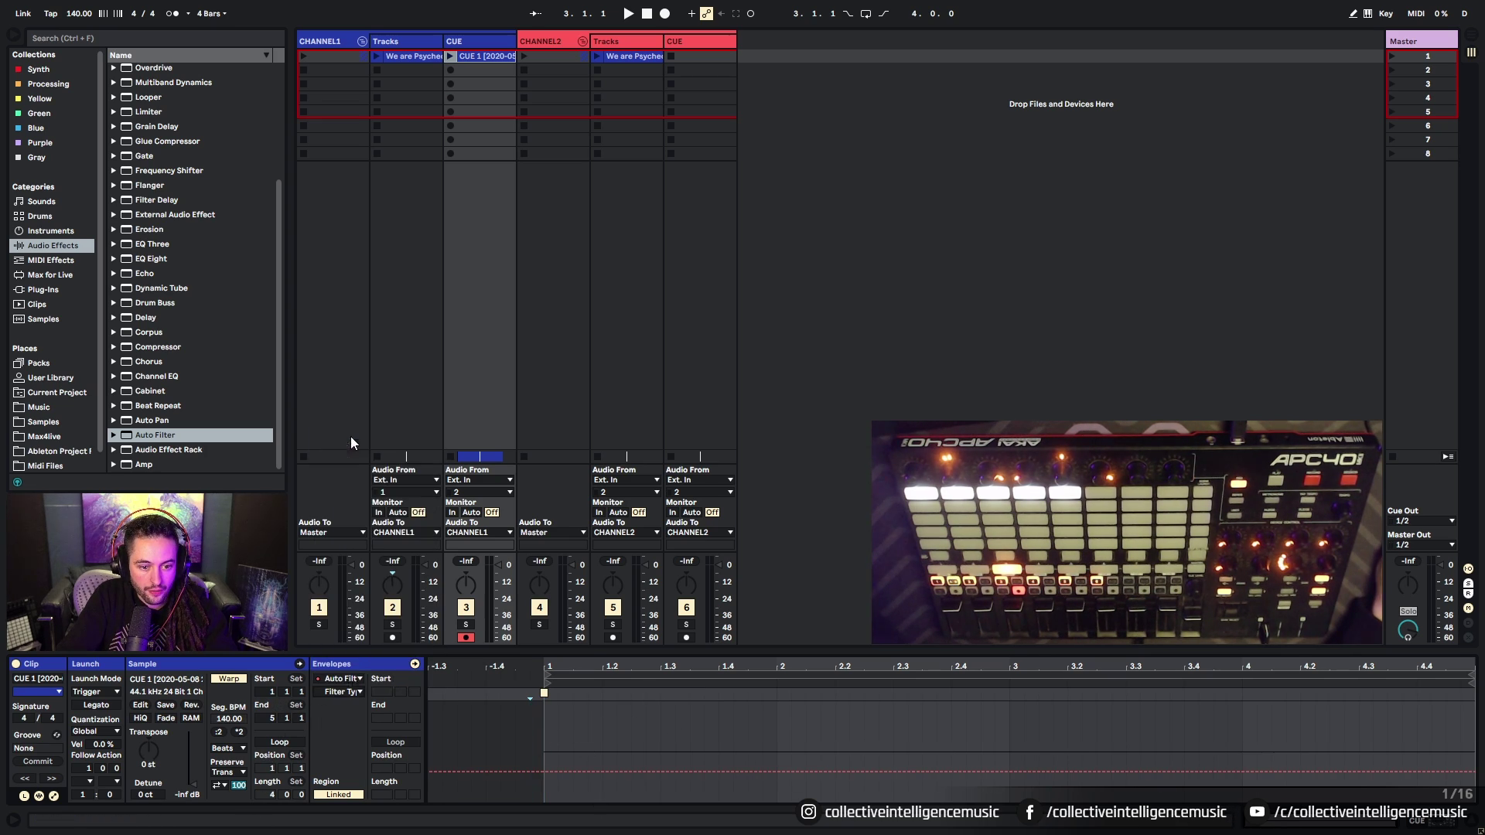
Step: Sweep the Auto Filter frequency fully down to 26 Hz and switch the device off
key("shift+Tab")
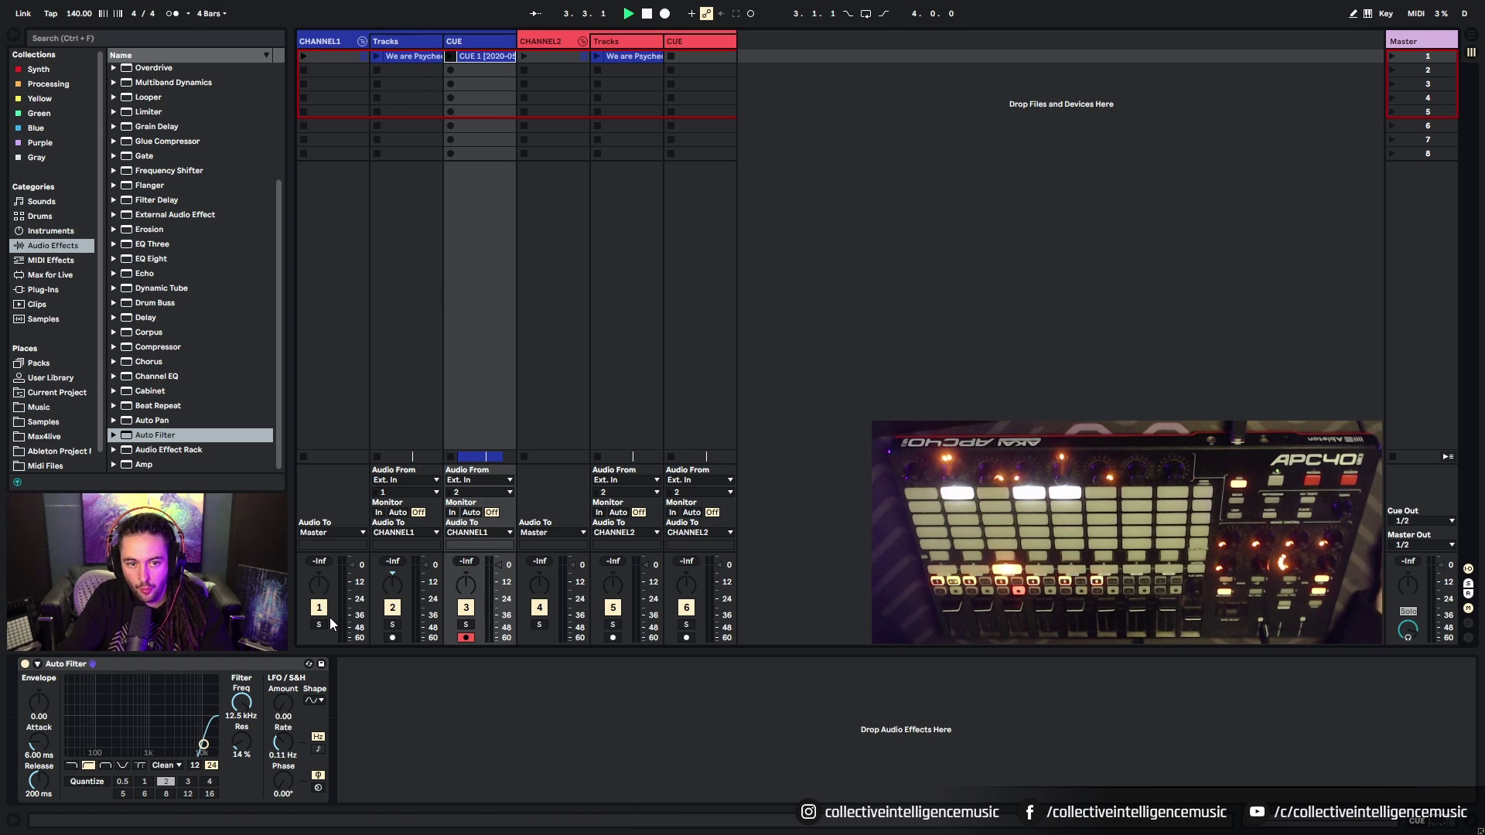
left_click_drag(203, 745, 126, 745)
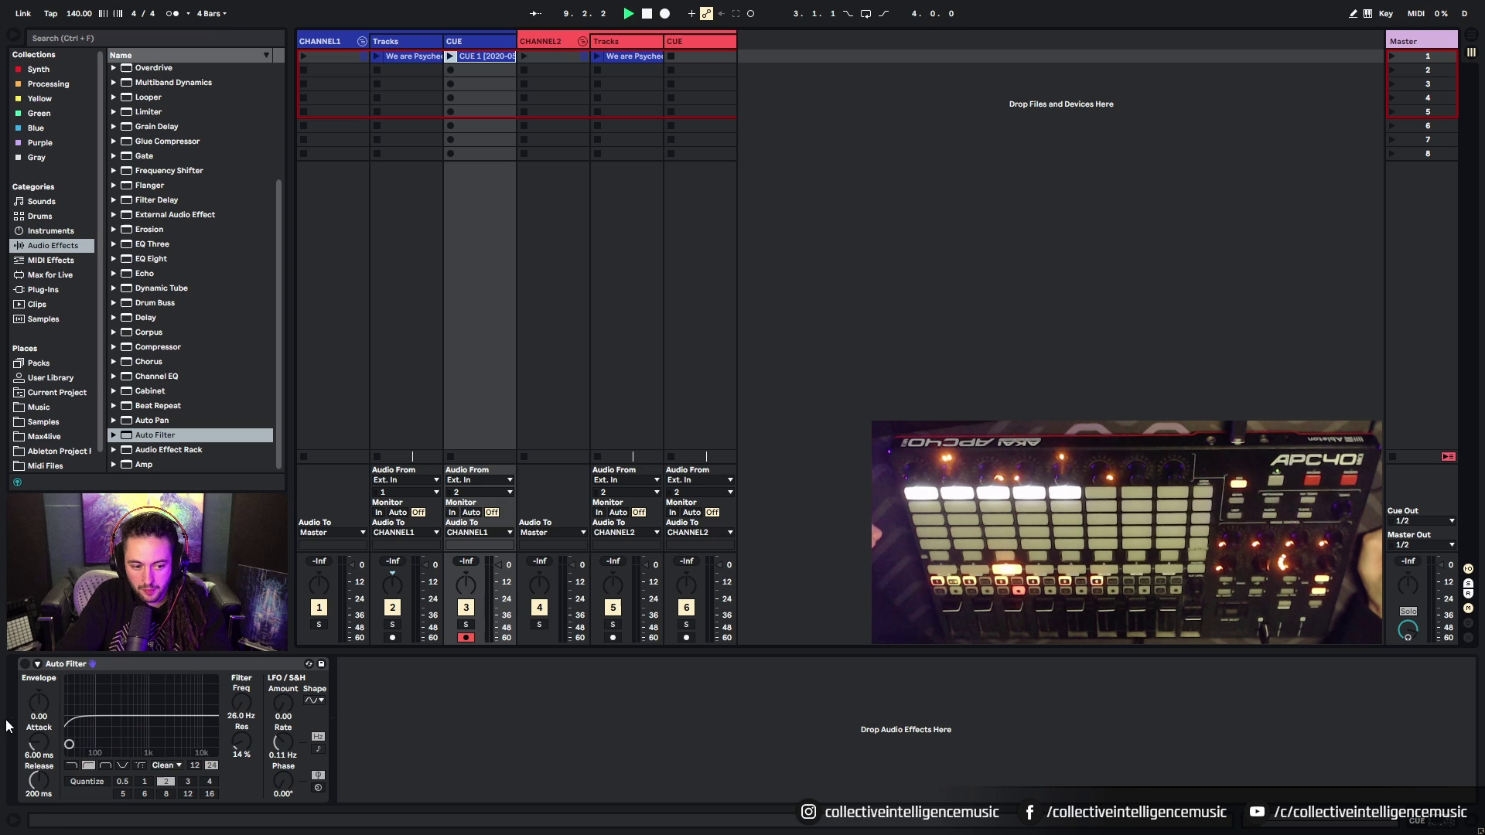
left_click(26, 663)
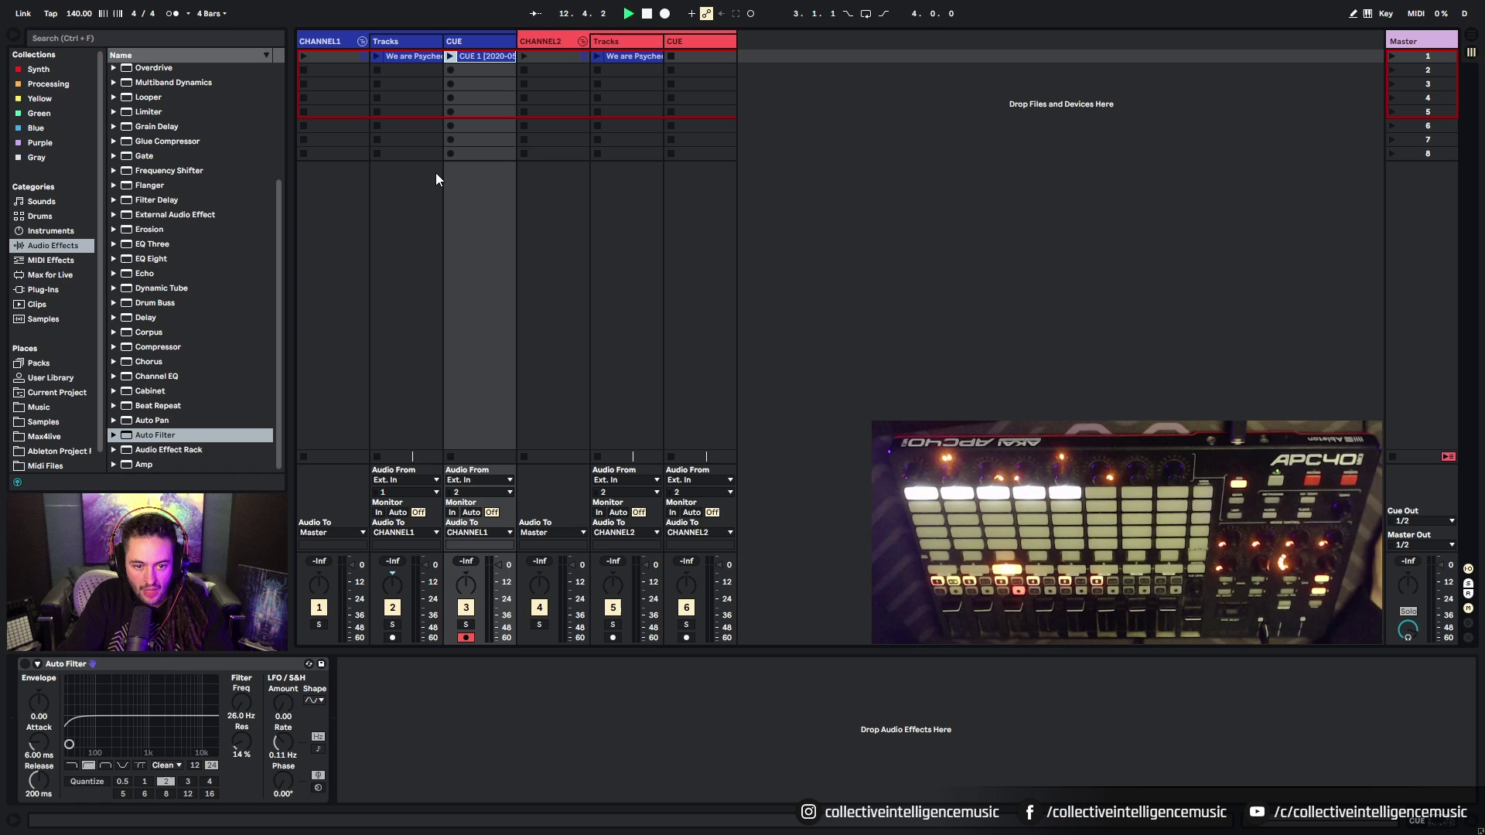
Step: Route the Tracks track's Audio To output to CUE
left_click(402, 41)
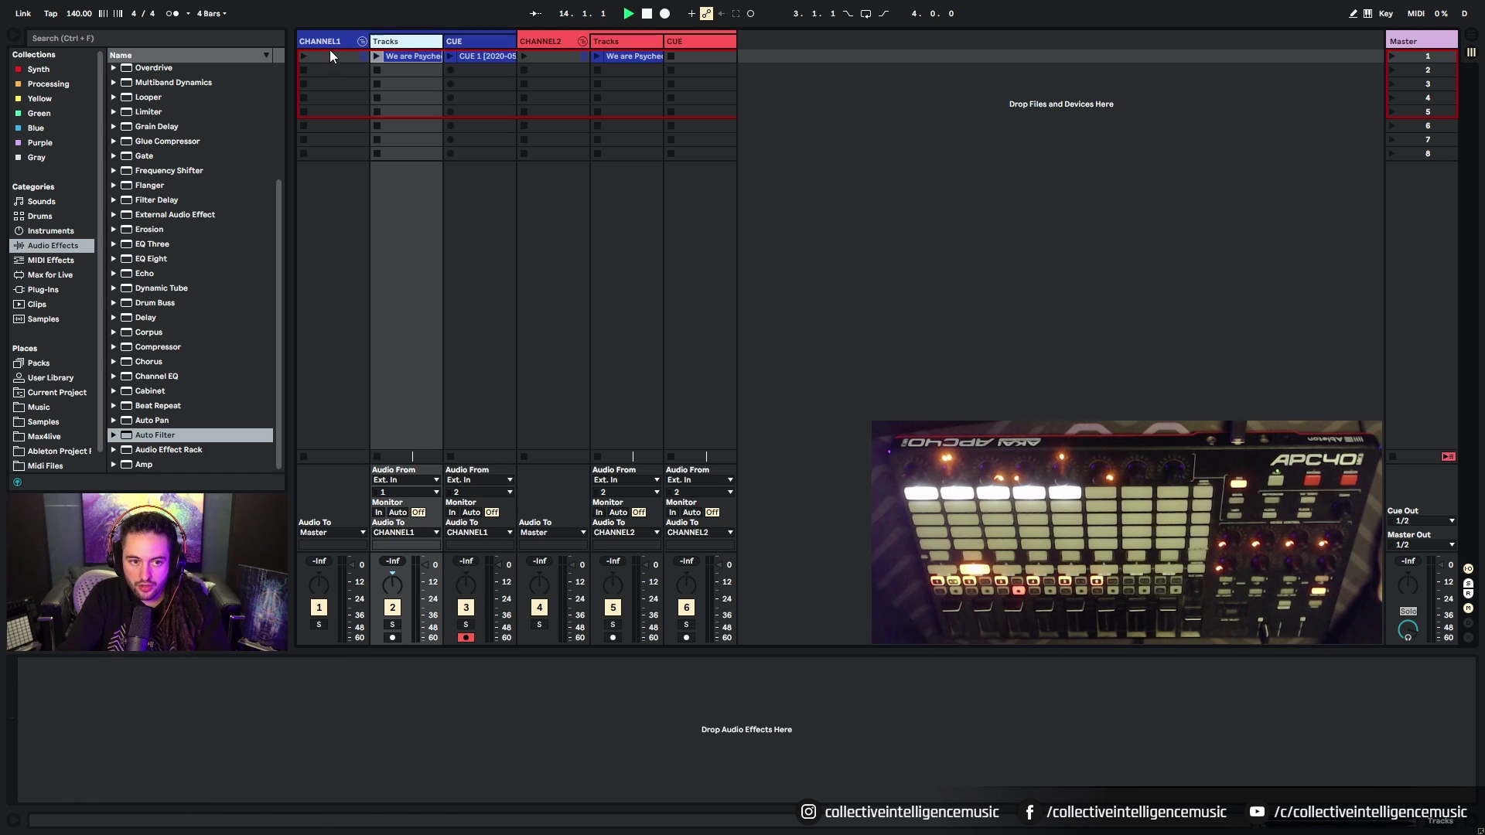
left_click(330, 45)
left_click(391, 45)
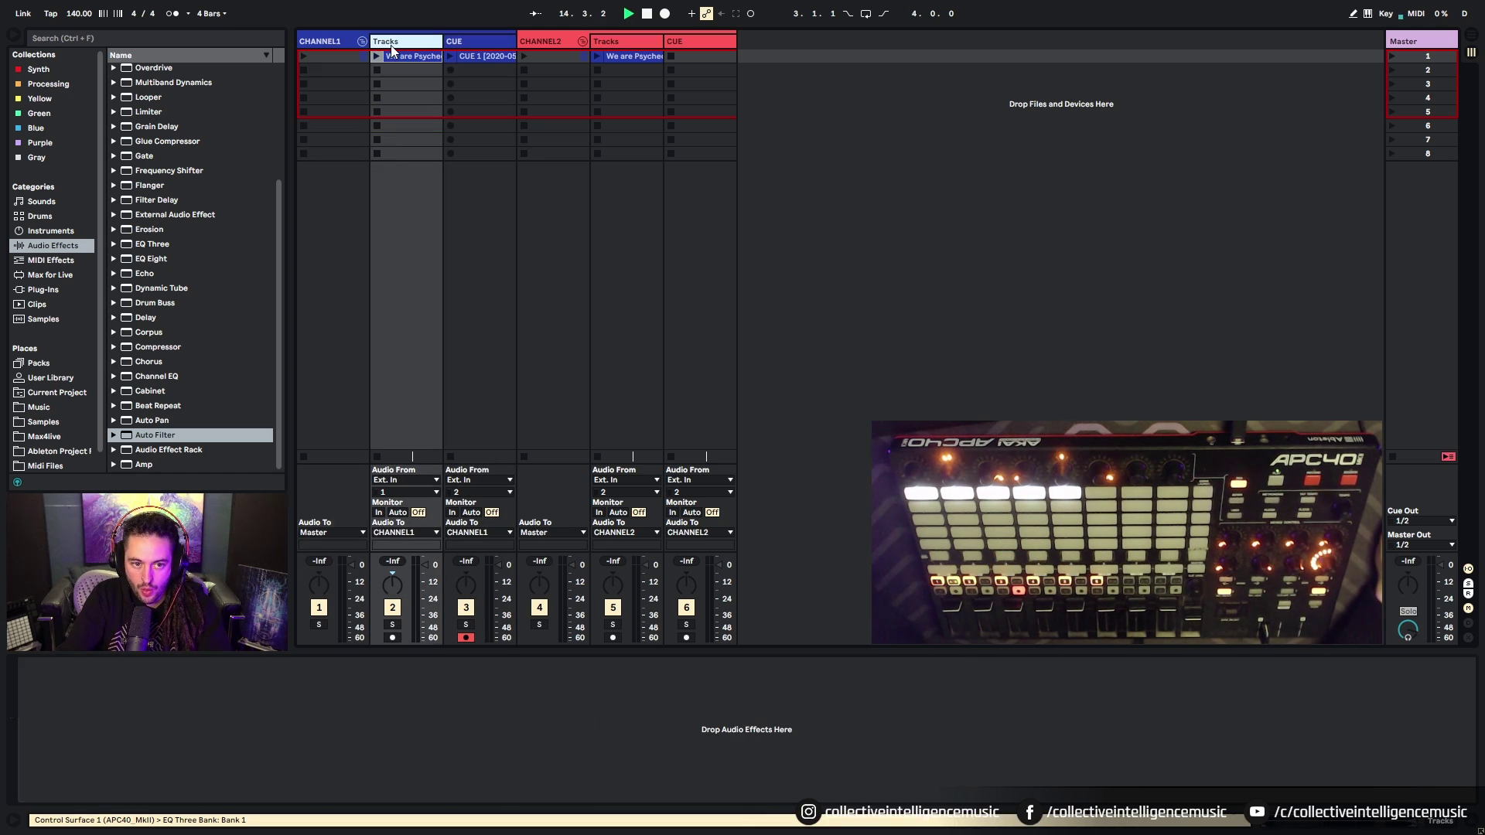
left_click(406, 532)
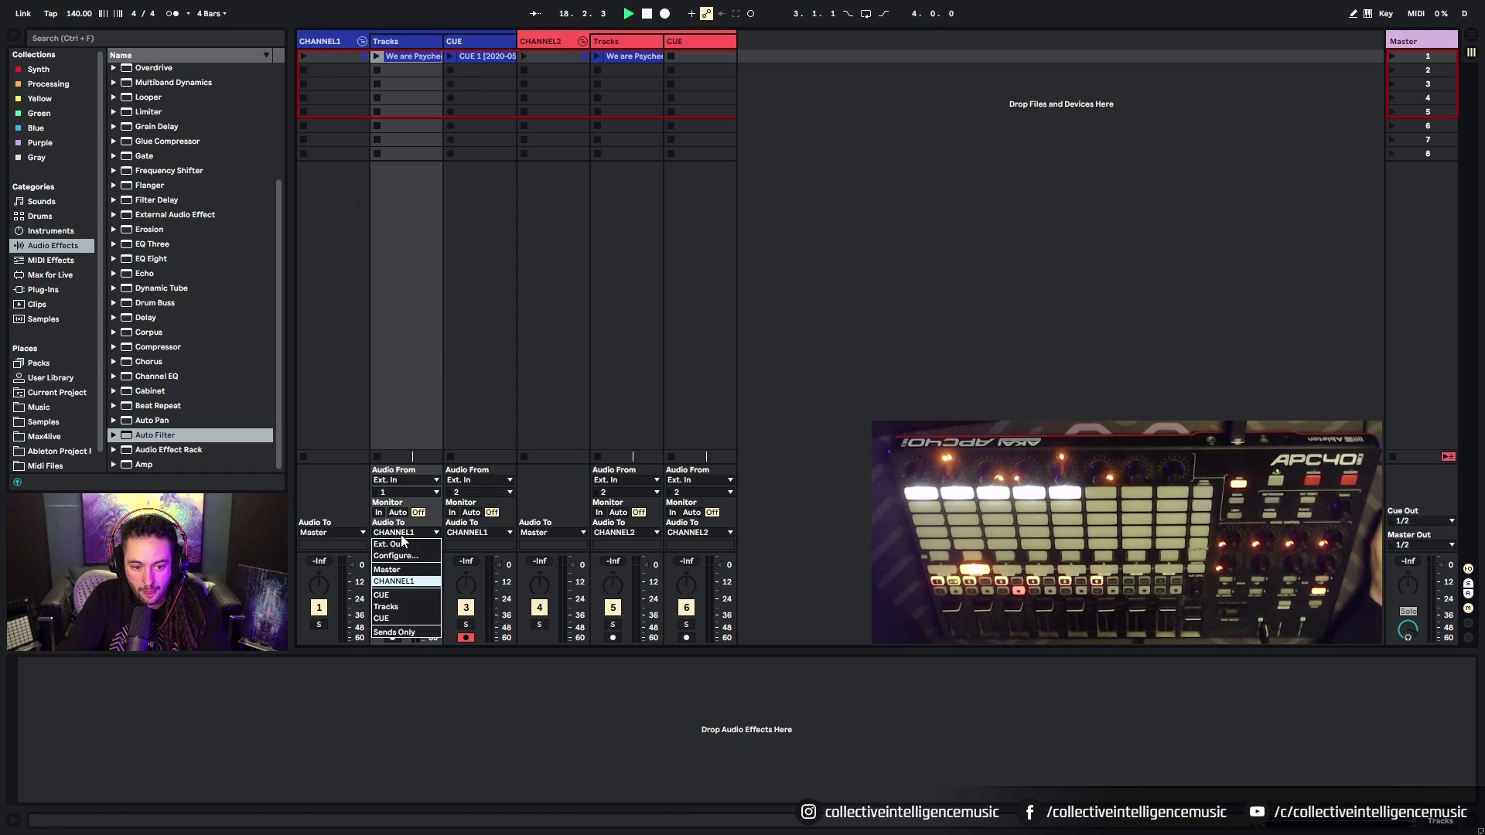
left_click(394, 602)
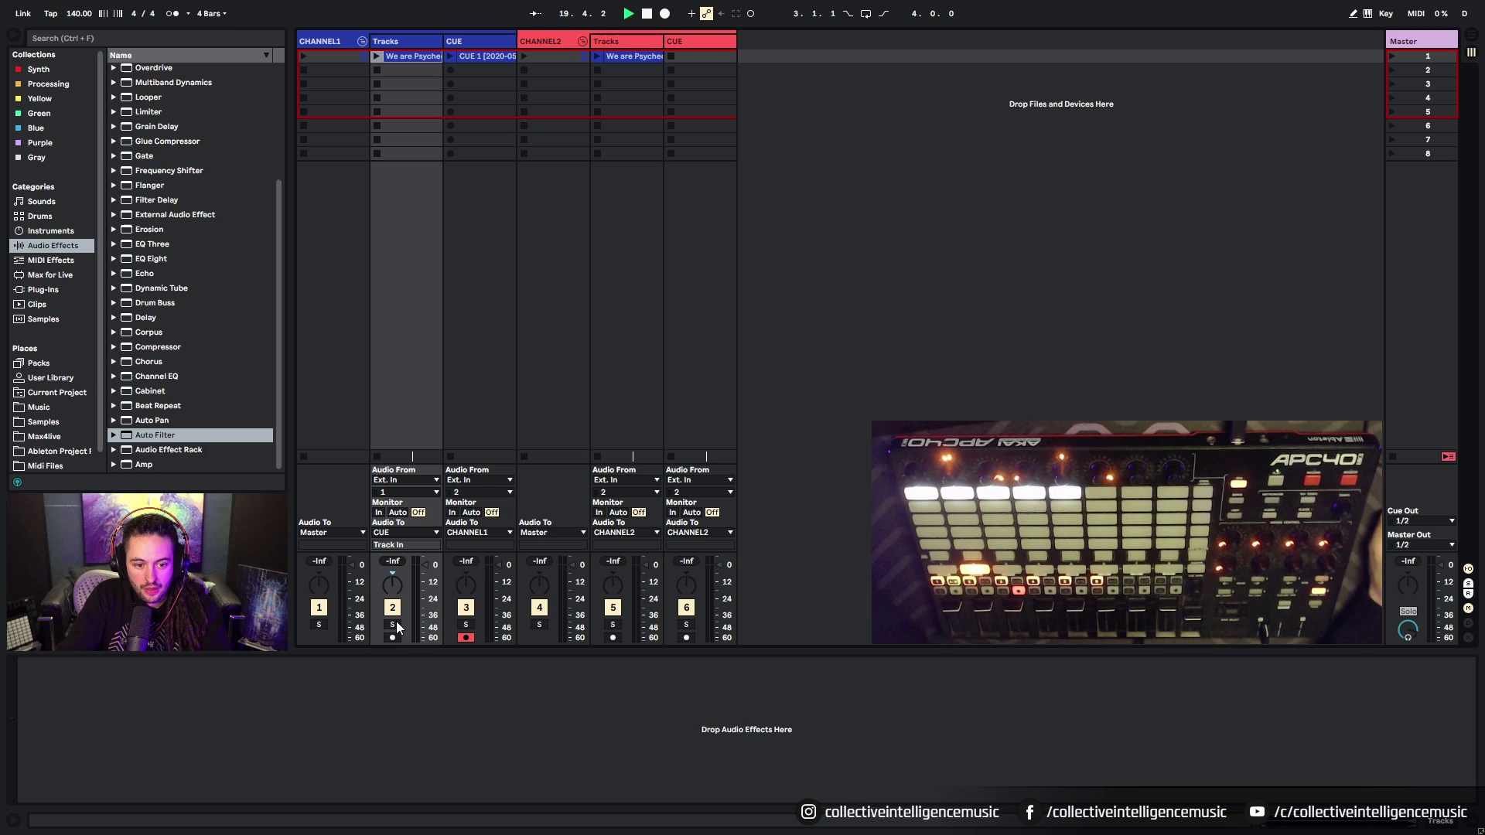
Step: Set the CUE track's Audio From input to No Input, leaving its input channel unchanged
left_click(472, 481)
left_click(451, 483)
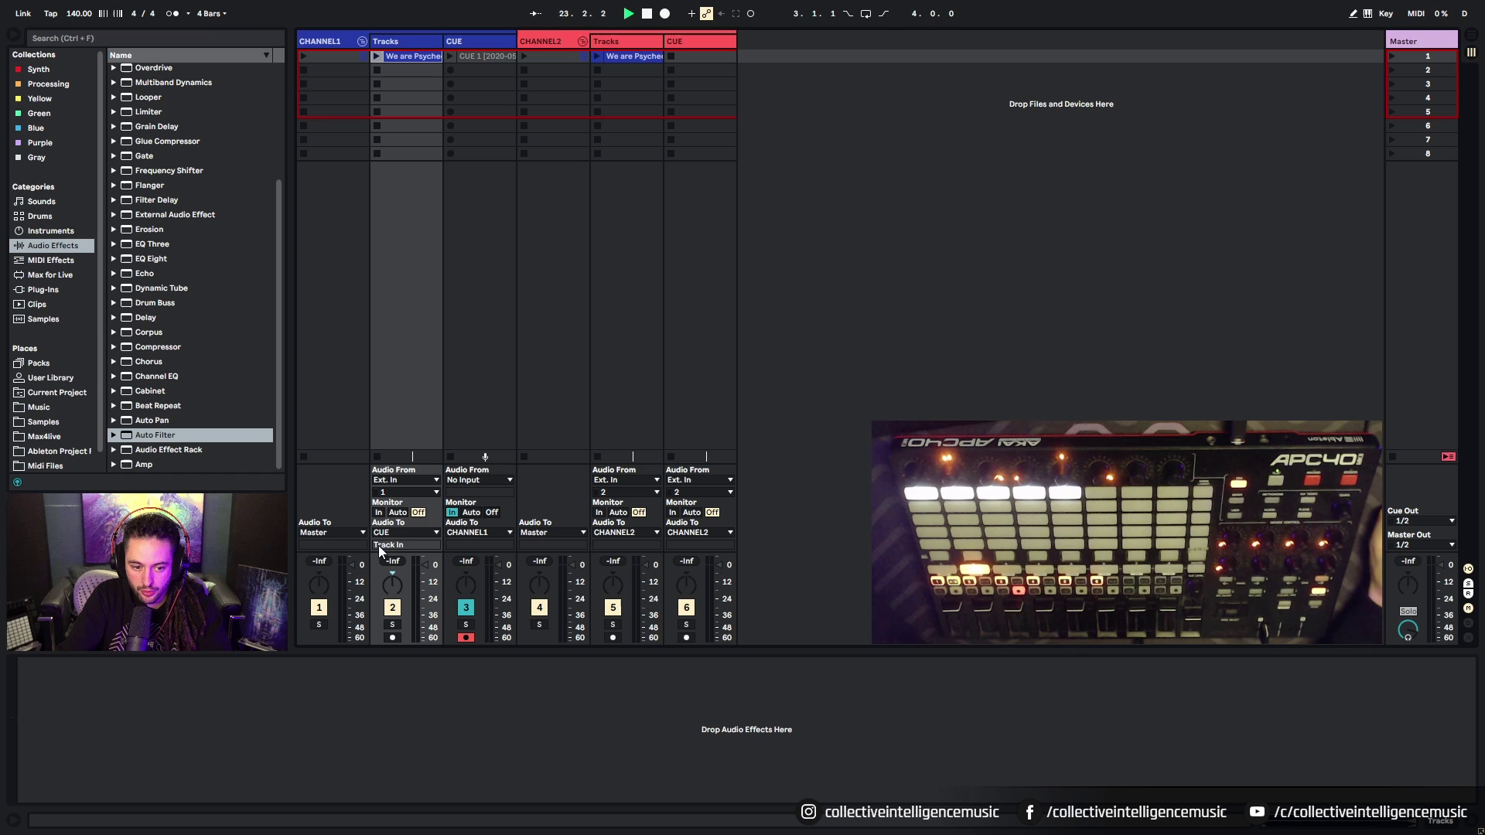
left_click(475, 492)
left_click(466, 634)
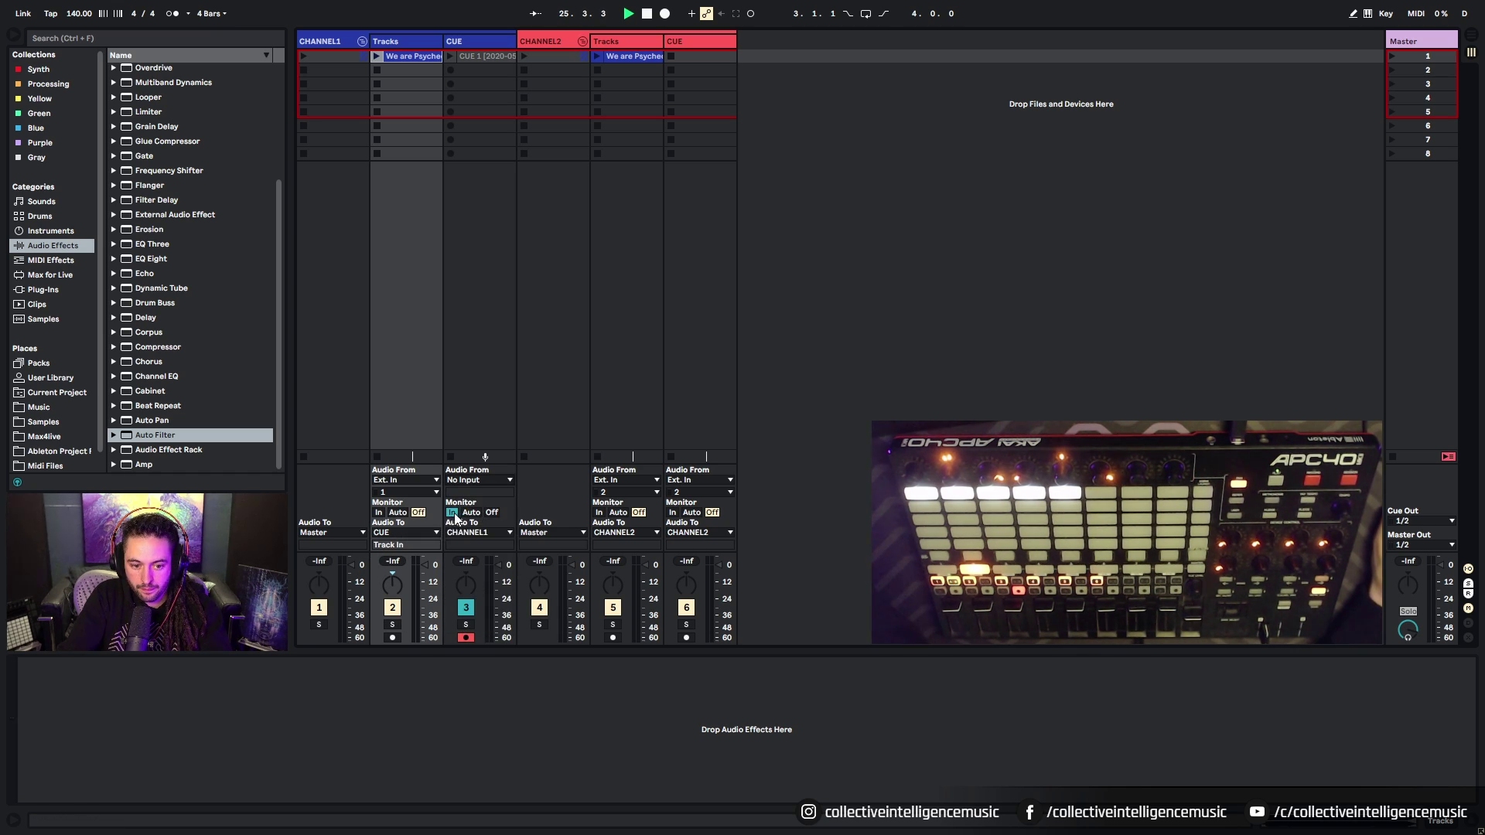
Step: Inspect the device chains of the Tracks, CUE and CHANNEL1 tracks
left_click(393, 45)
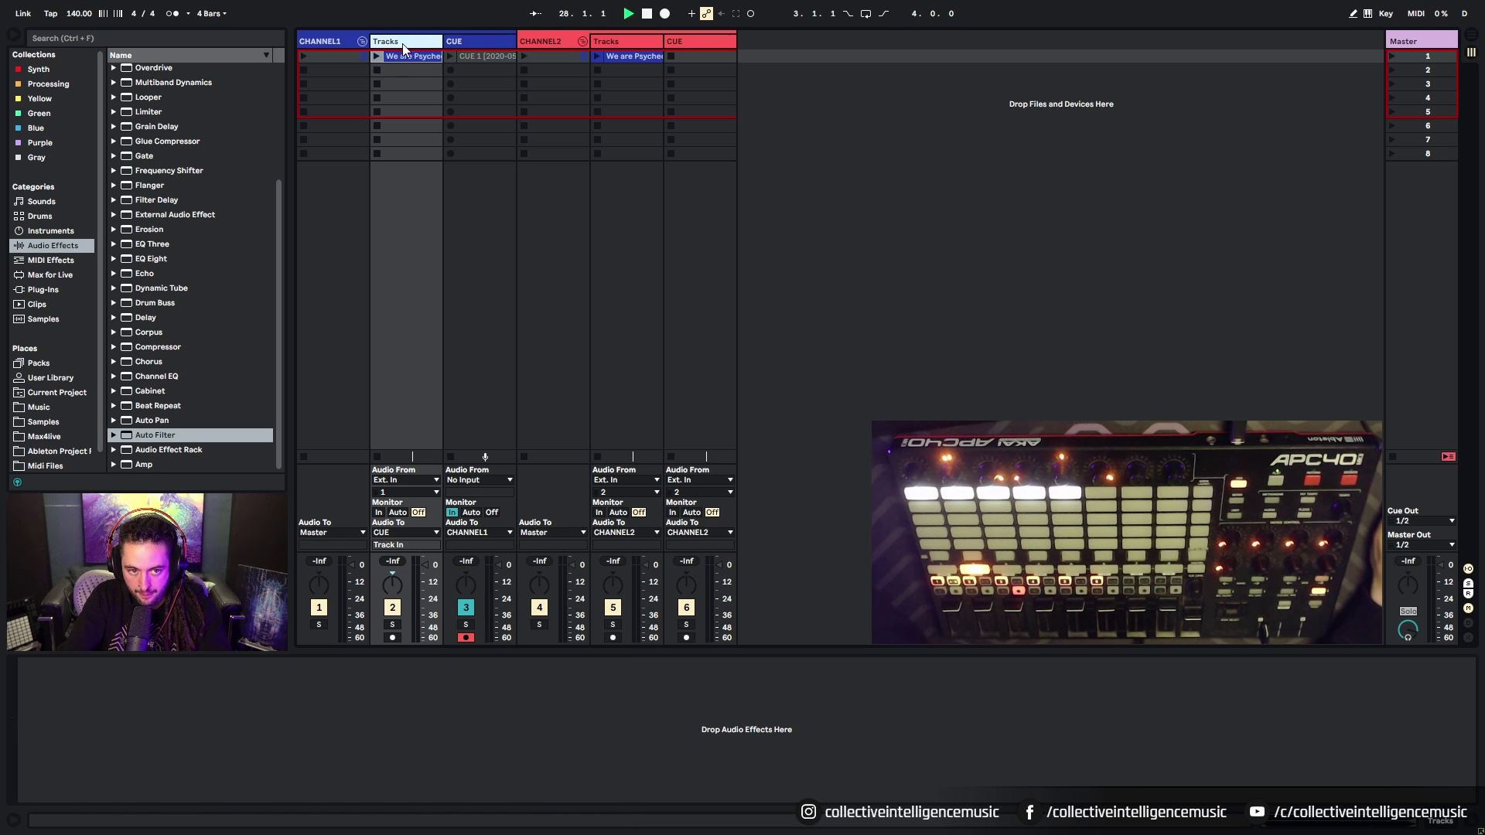
left_click(463, 44)
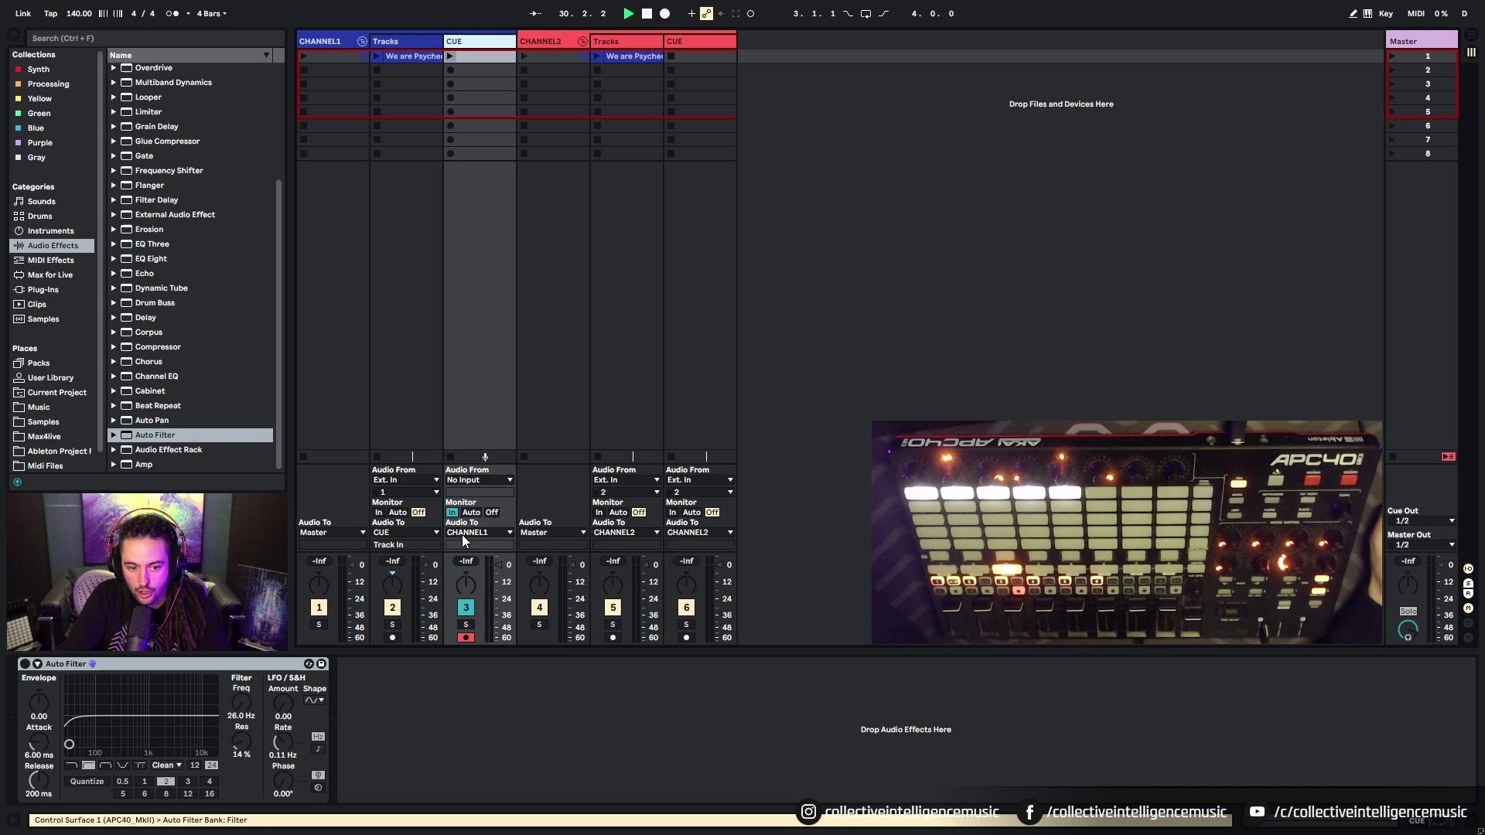
left_click(318, 45)
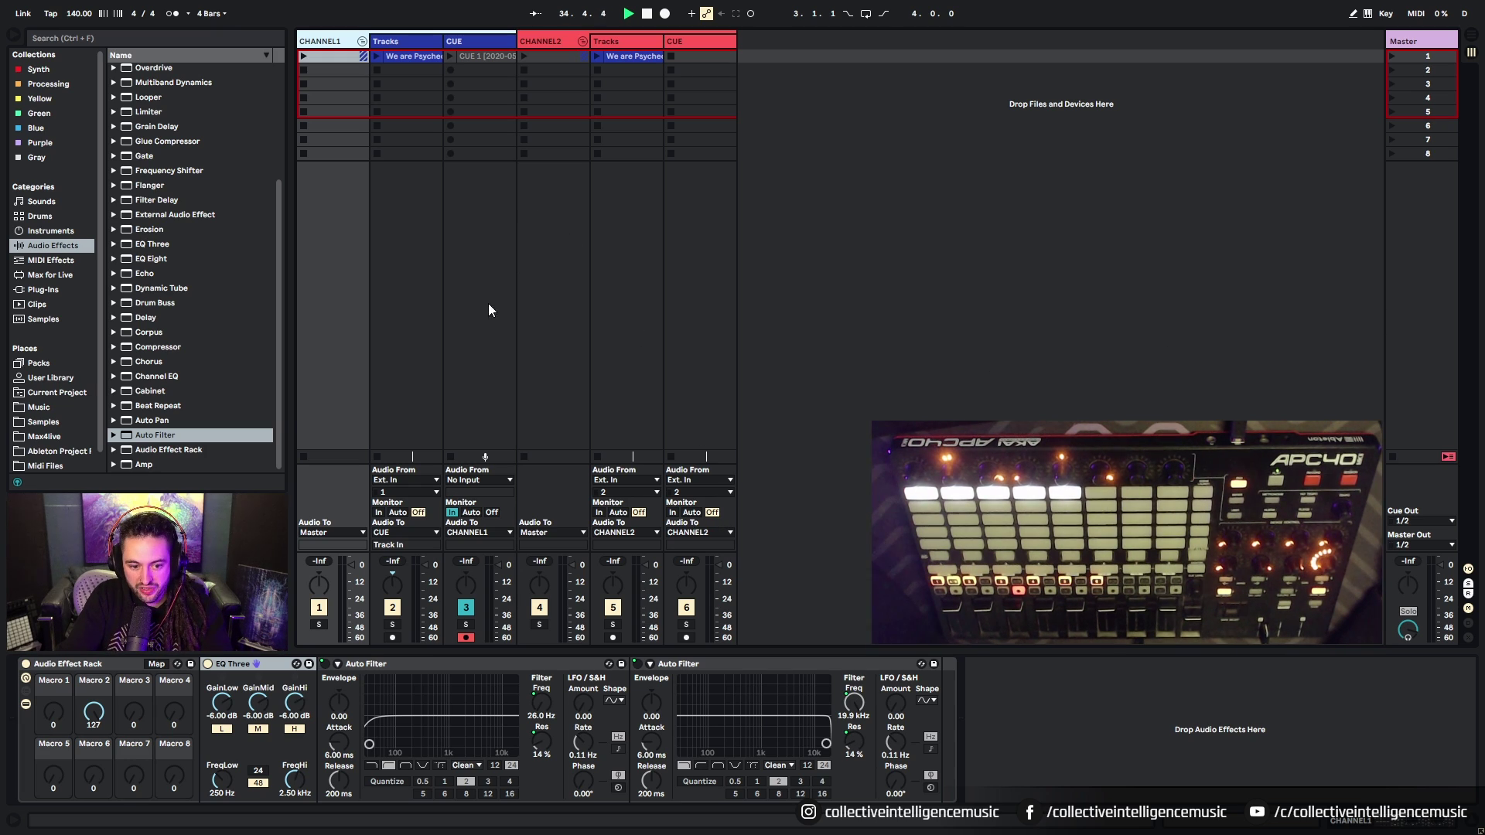
Step: Launch We are Psychedelic and CUE 1, lowering the envelope peak from 6.41 kHz to 3.28 kHz
left_click(377, 56)
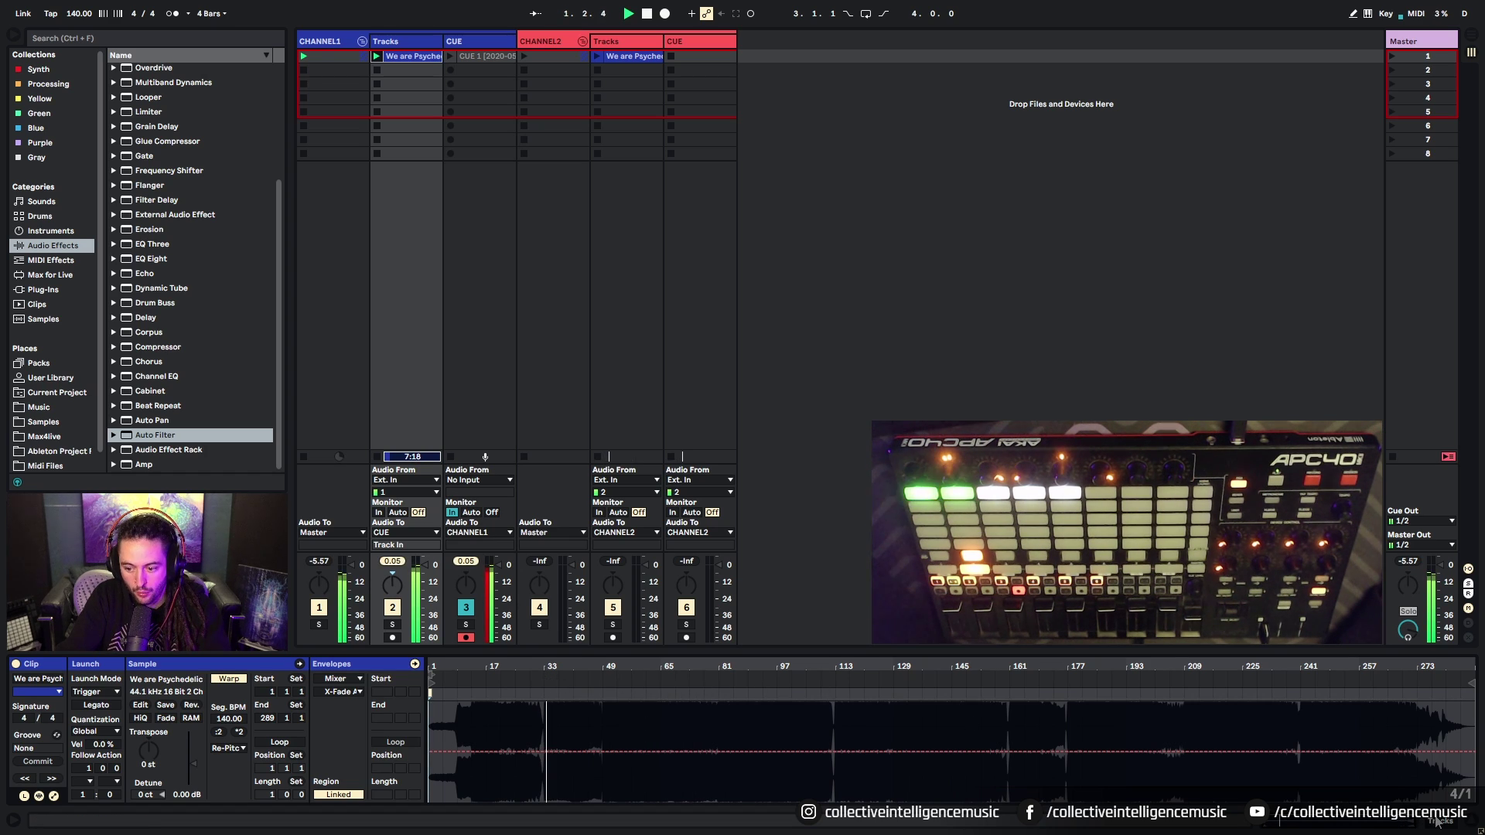
left_click(450, 56)
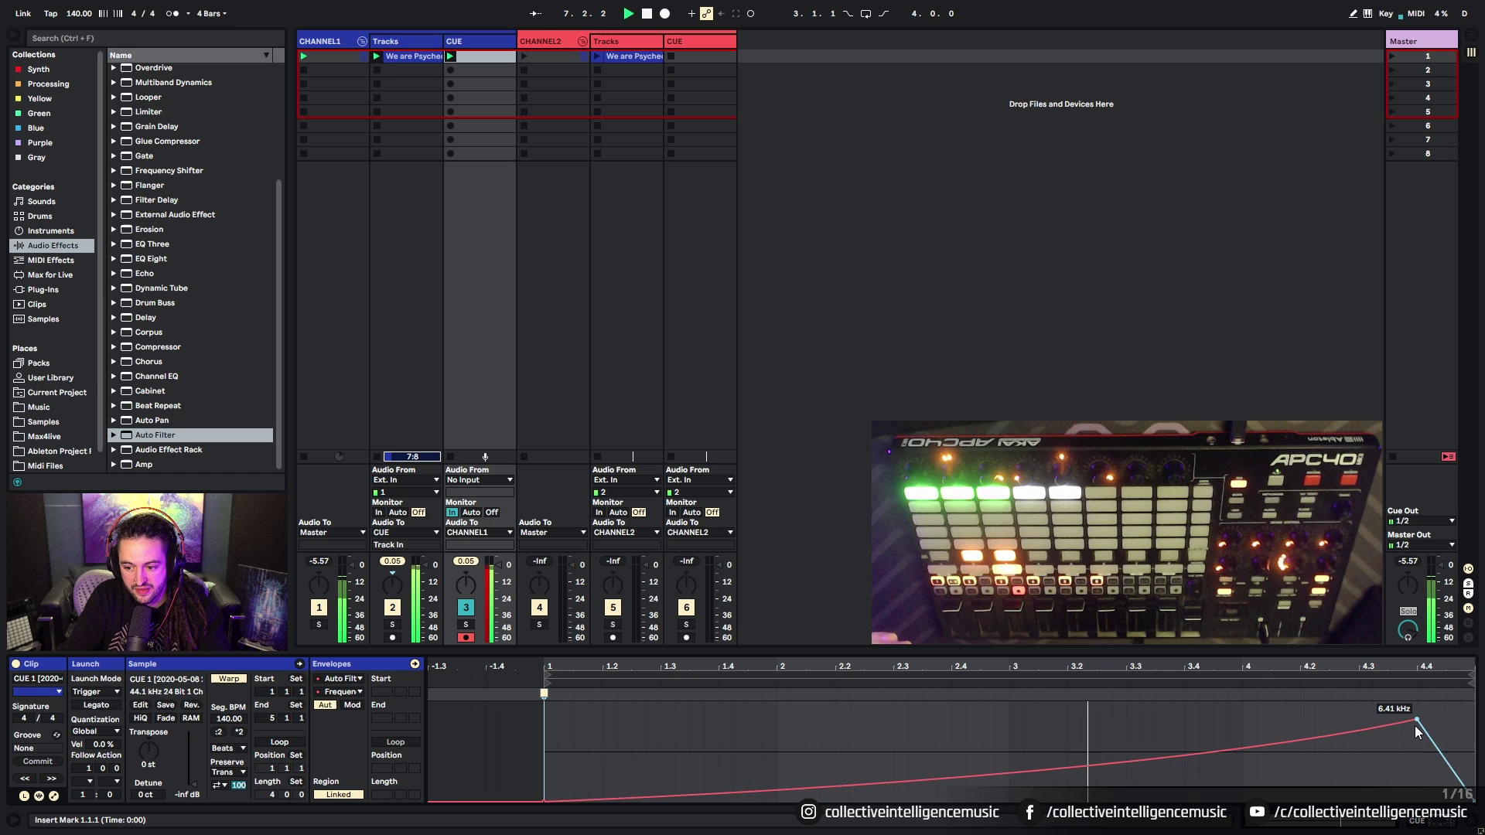
mouse_move(1416, 723)
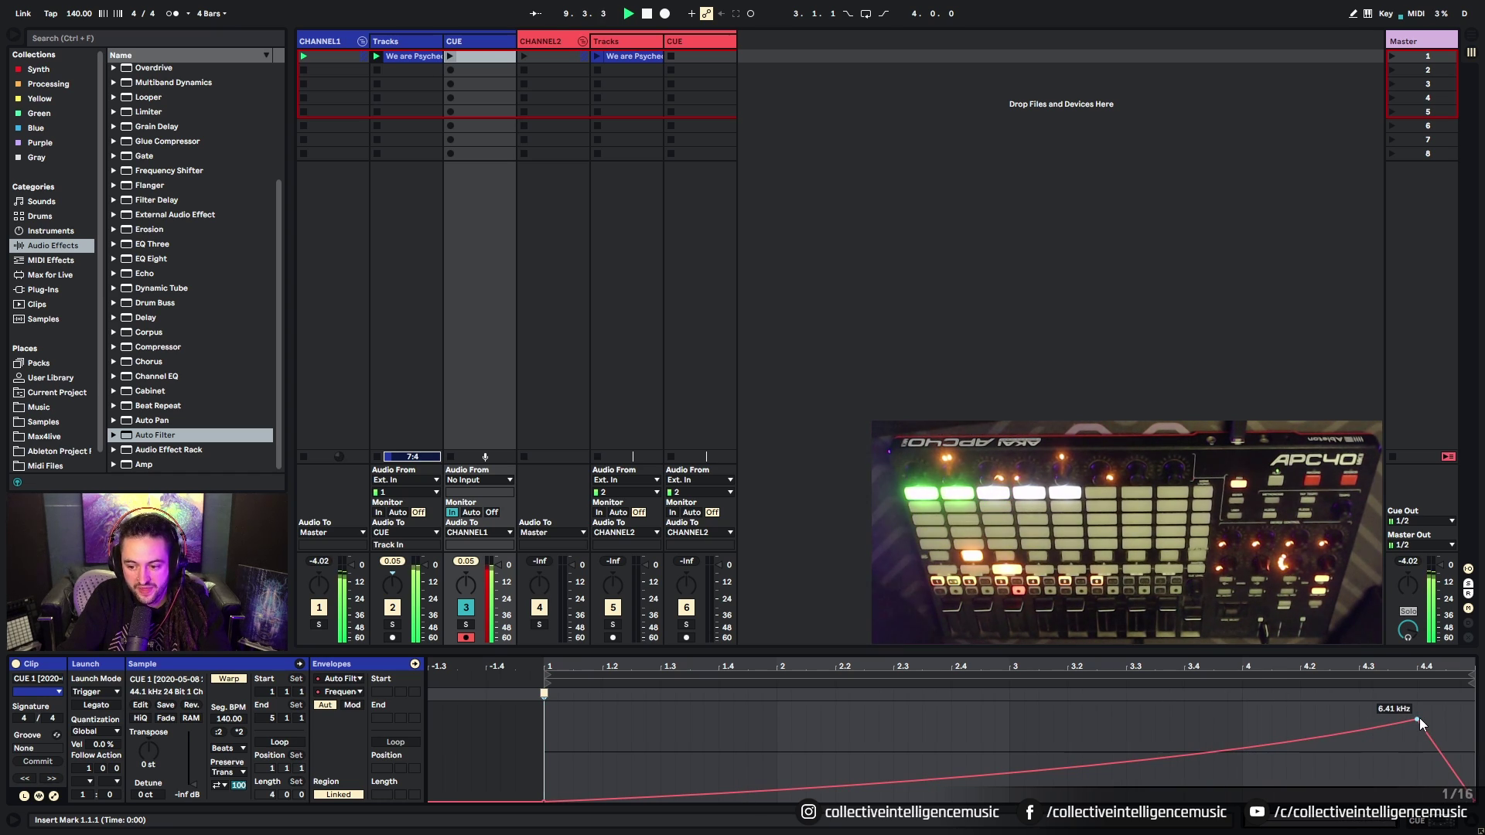
left_click_drag(1418, 718, 1419, 730)
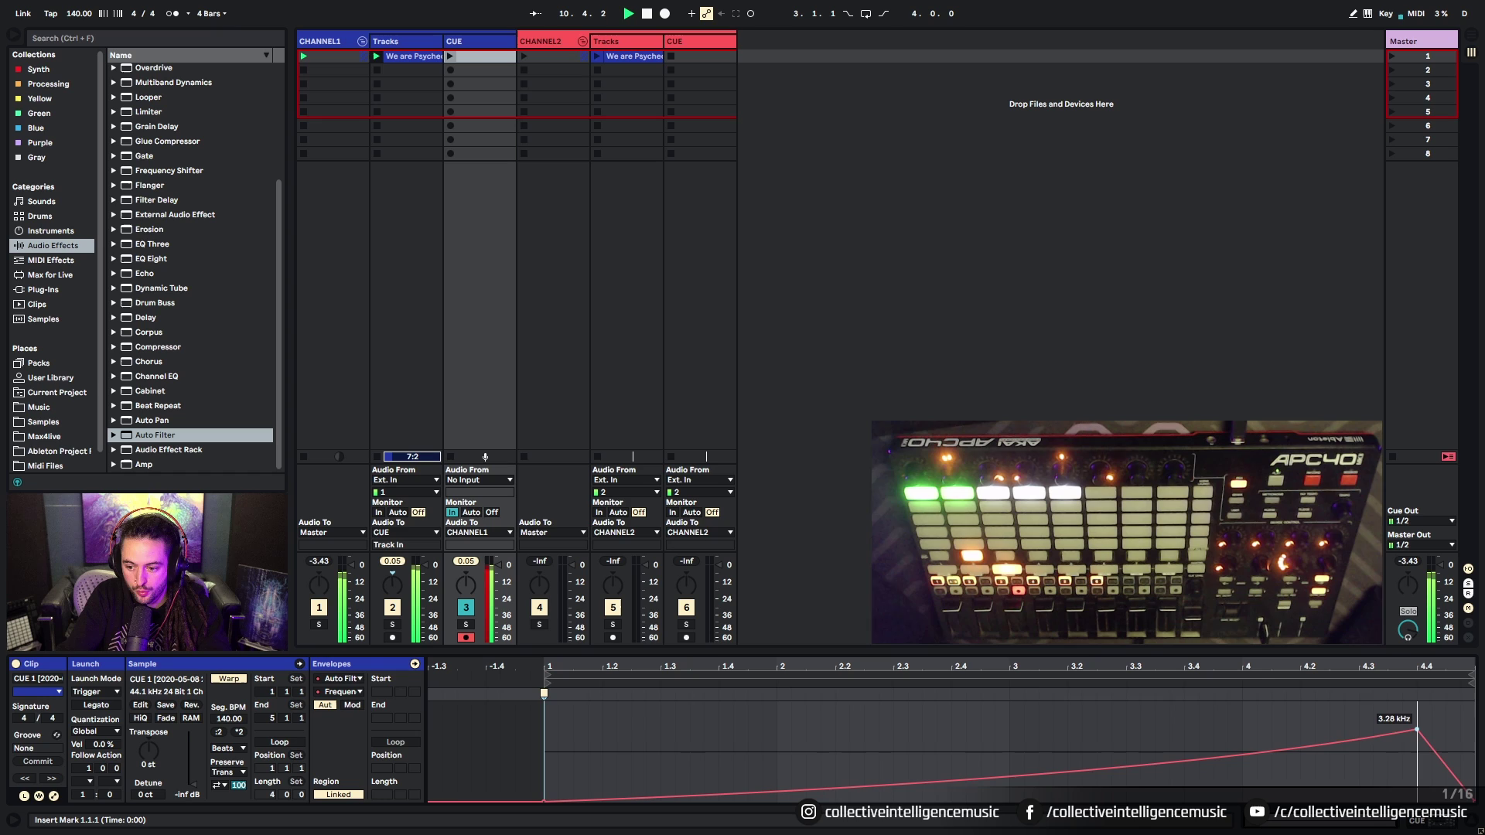
left_click(1428, 829)
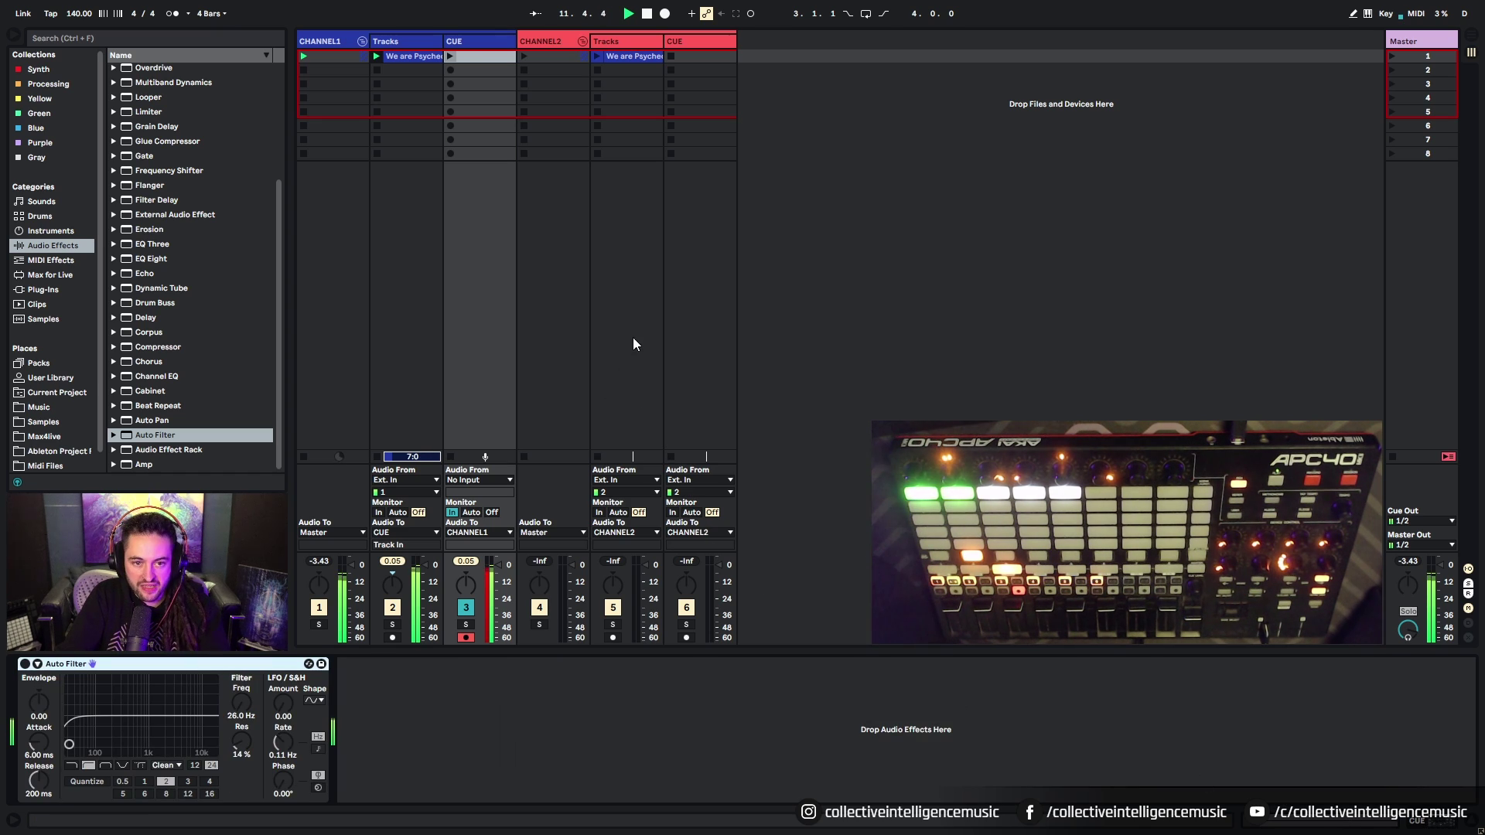
left_click(449, 56)
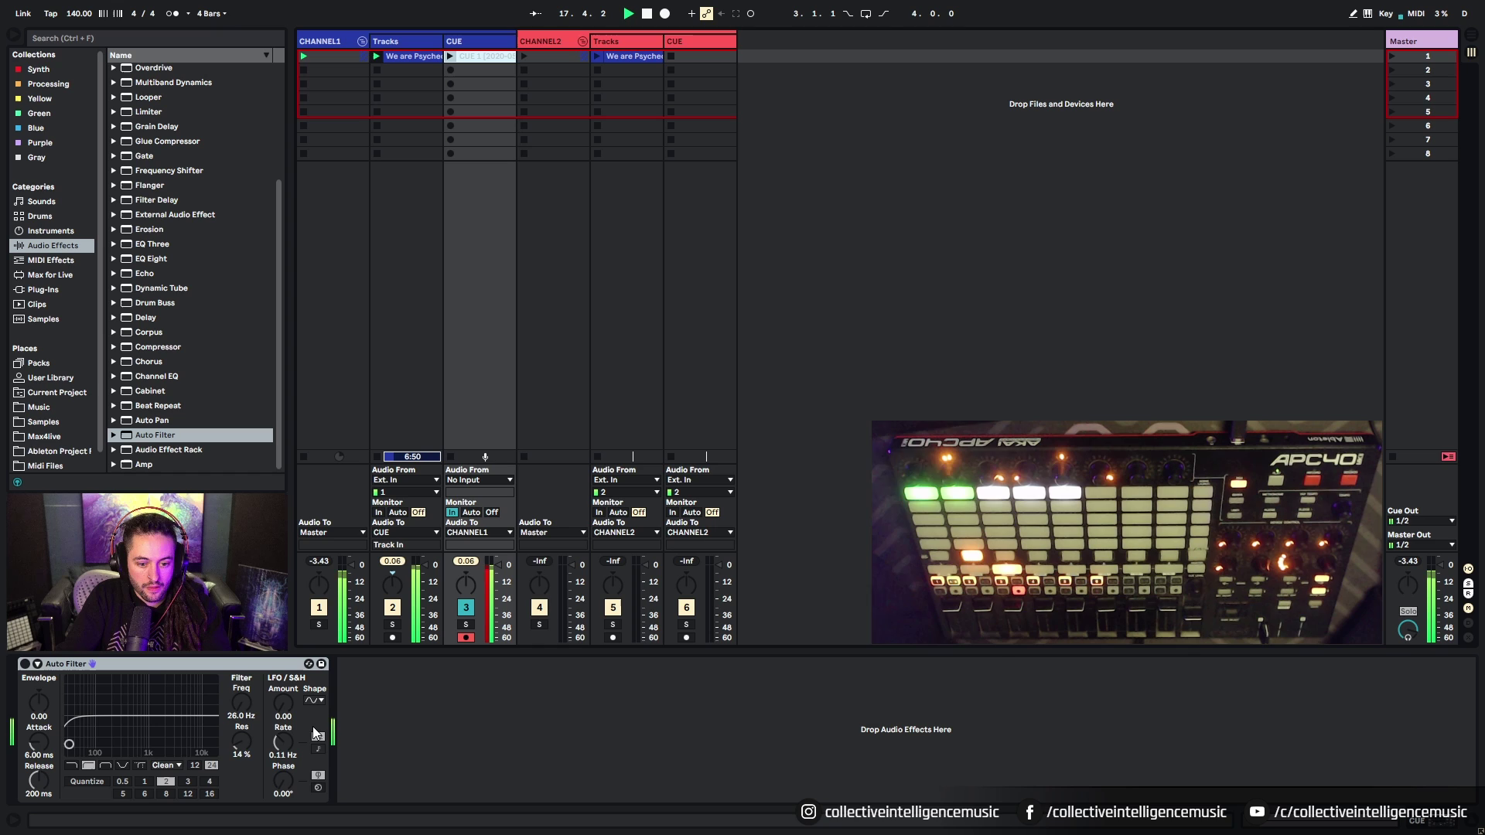
Step: Stop playback and point the CUE 1 clip envelope at the Auto Filter's Device On parameter
key("space")
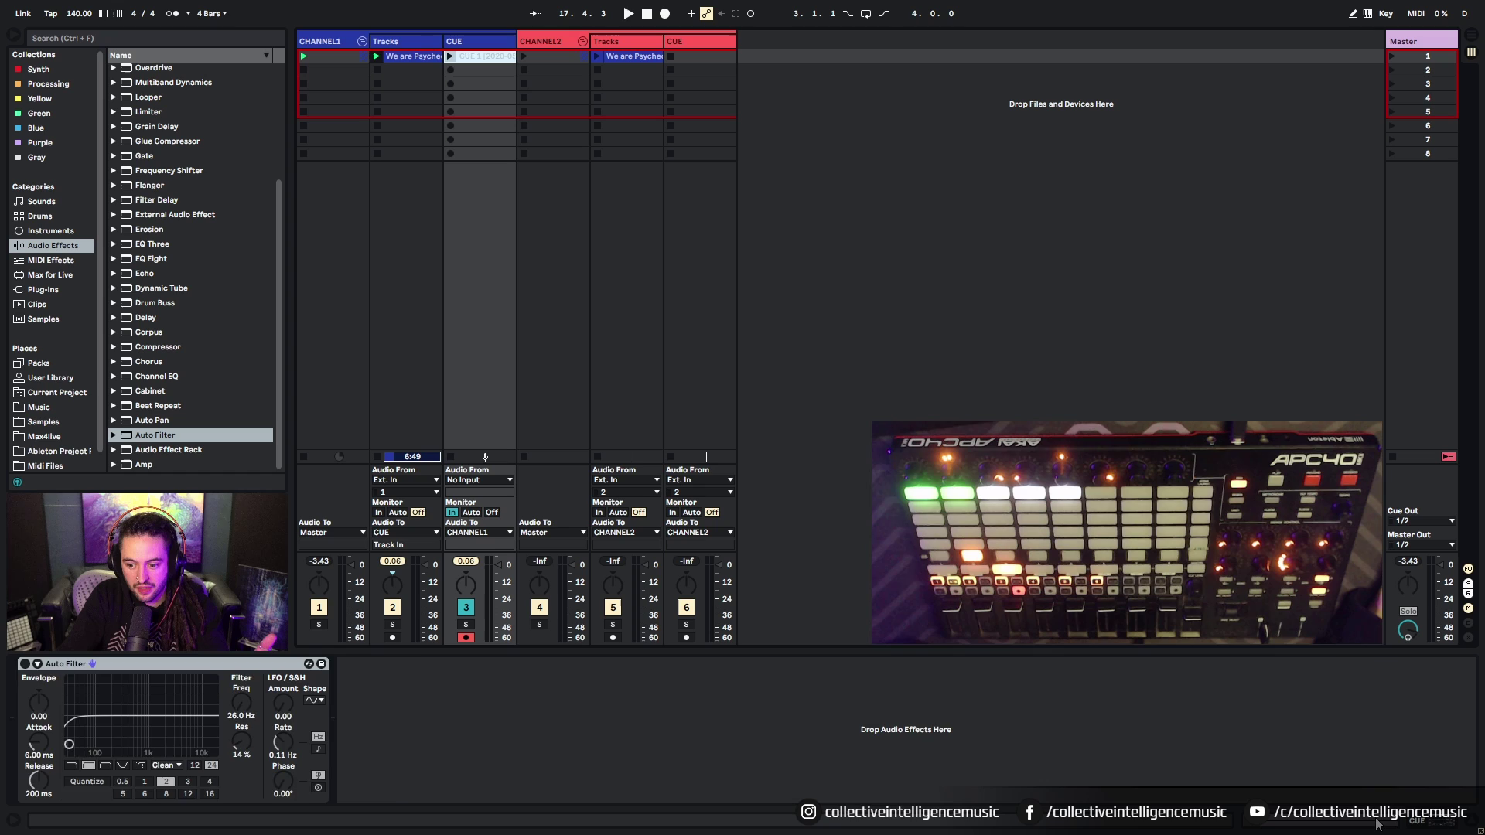
key("shift+Tab")
left_click(337, 686)
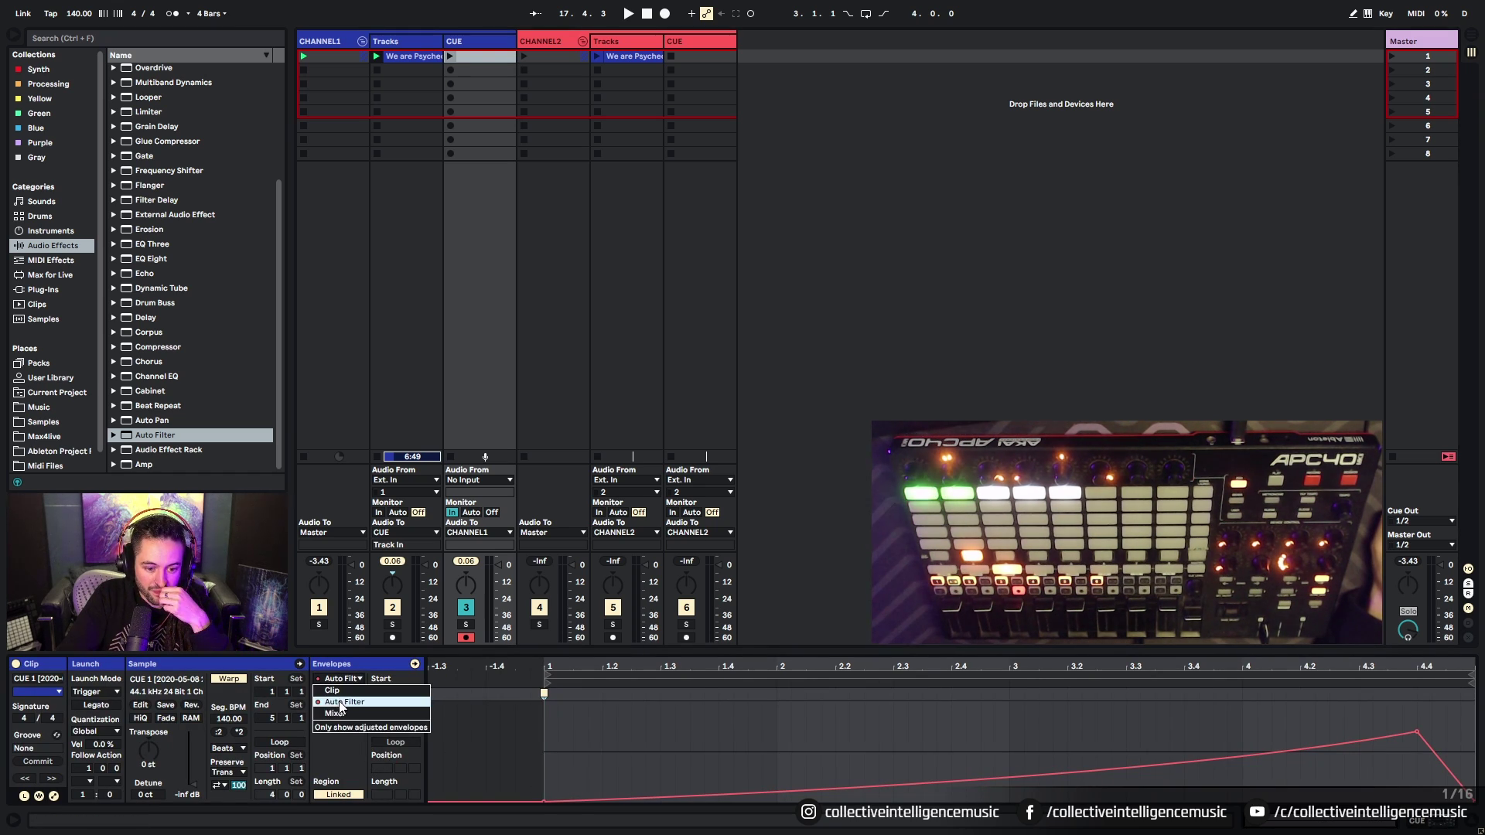
left_click(345, 702)
left_click(340, 691)
left_click(361, 377)
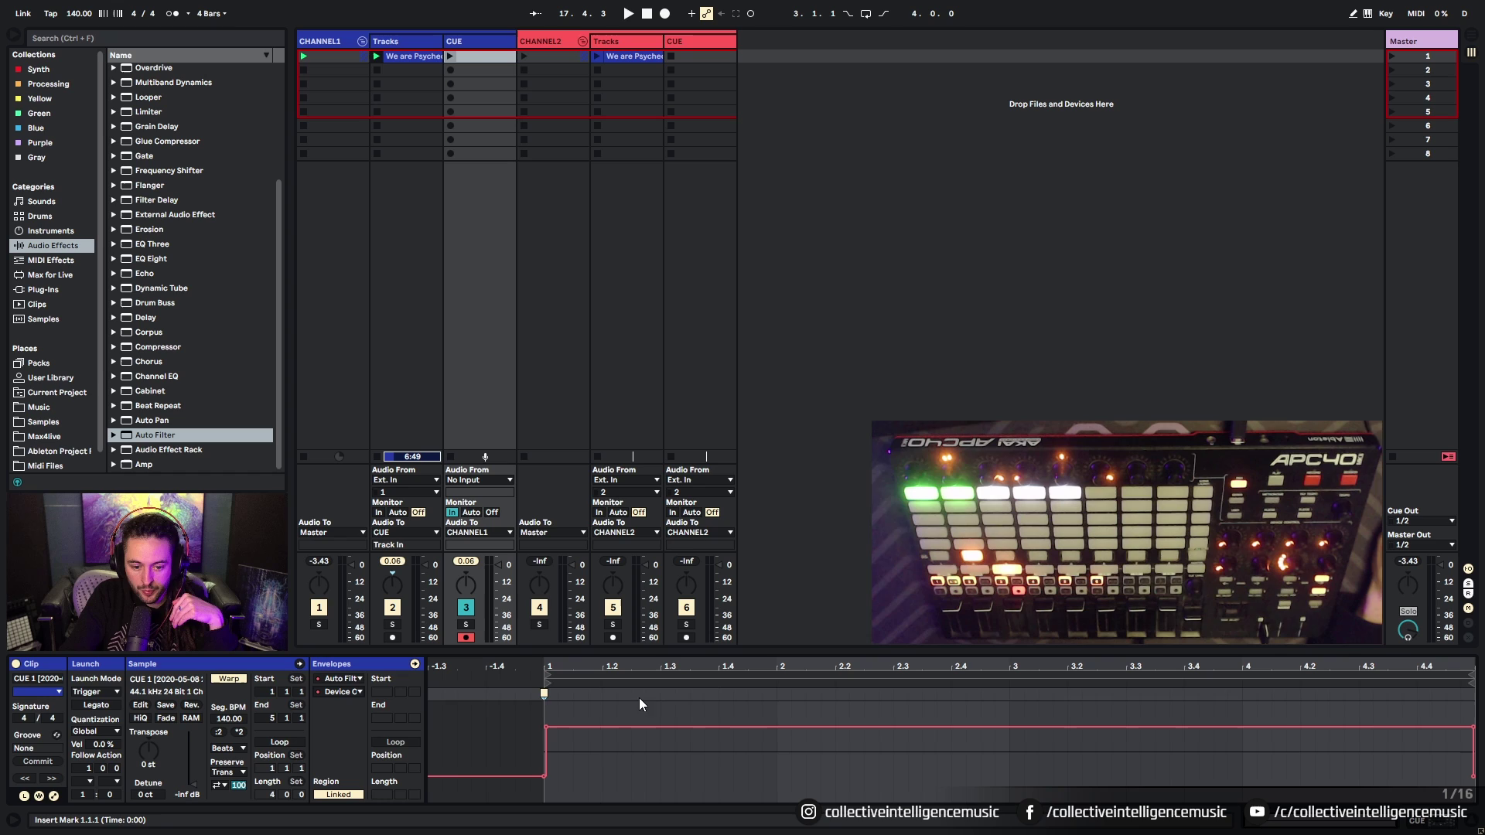
left_click(1432, 828)
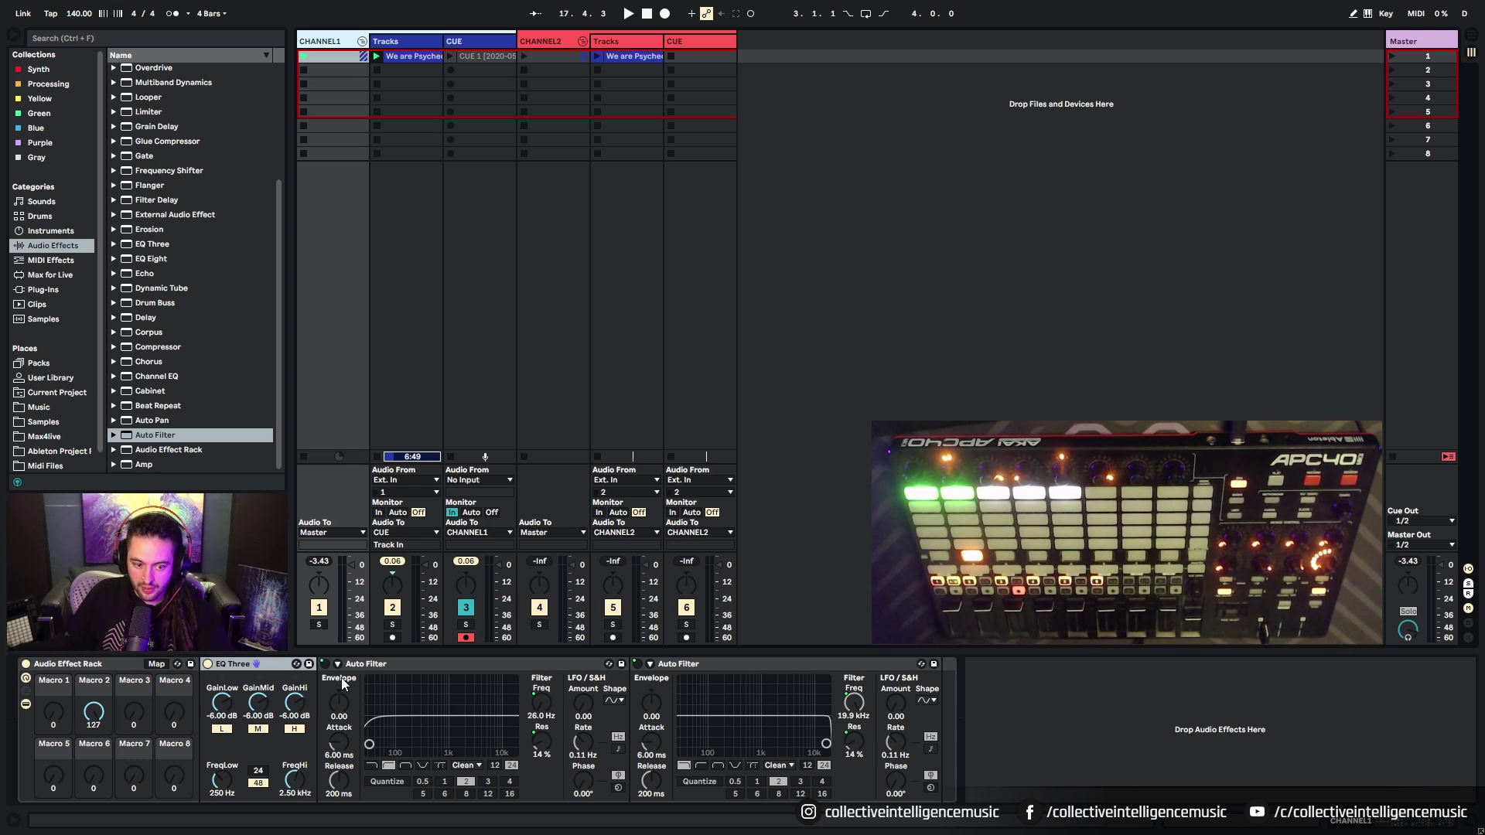
Step: Clear the CUE 1 clip's Auto Filter frequency automation from the envelope's right-click menu
right_click(248, 667)
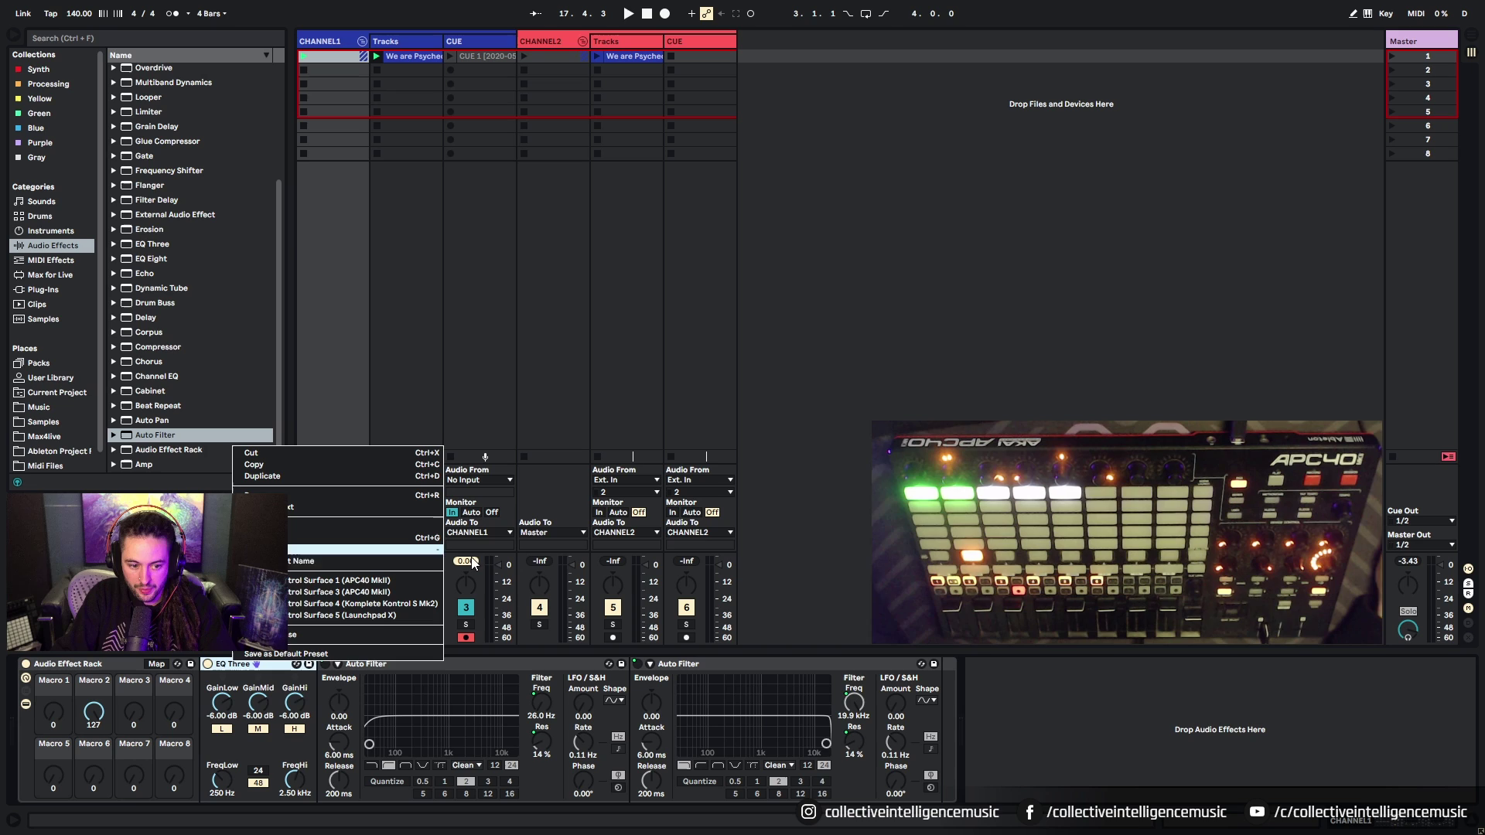
left_click(340, 654)
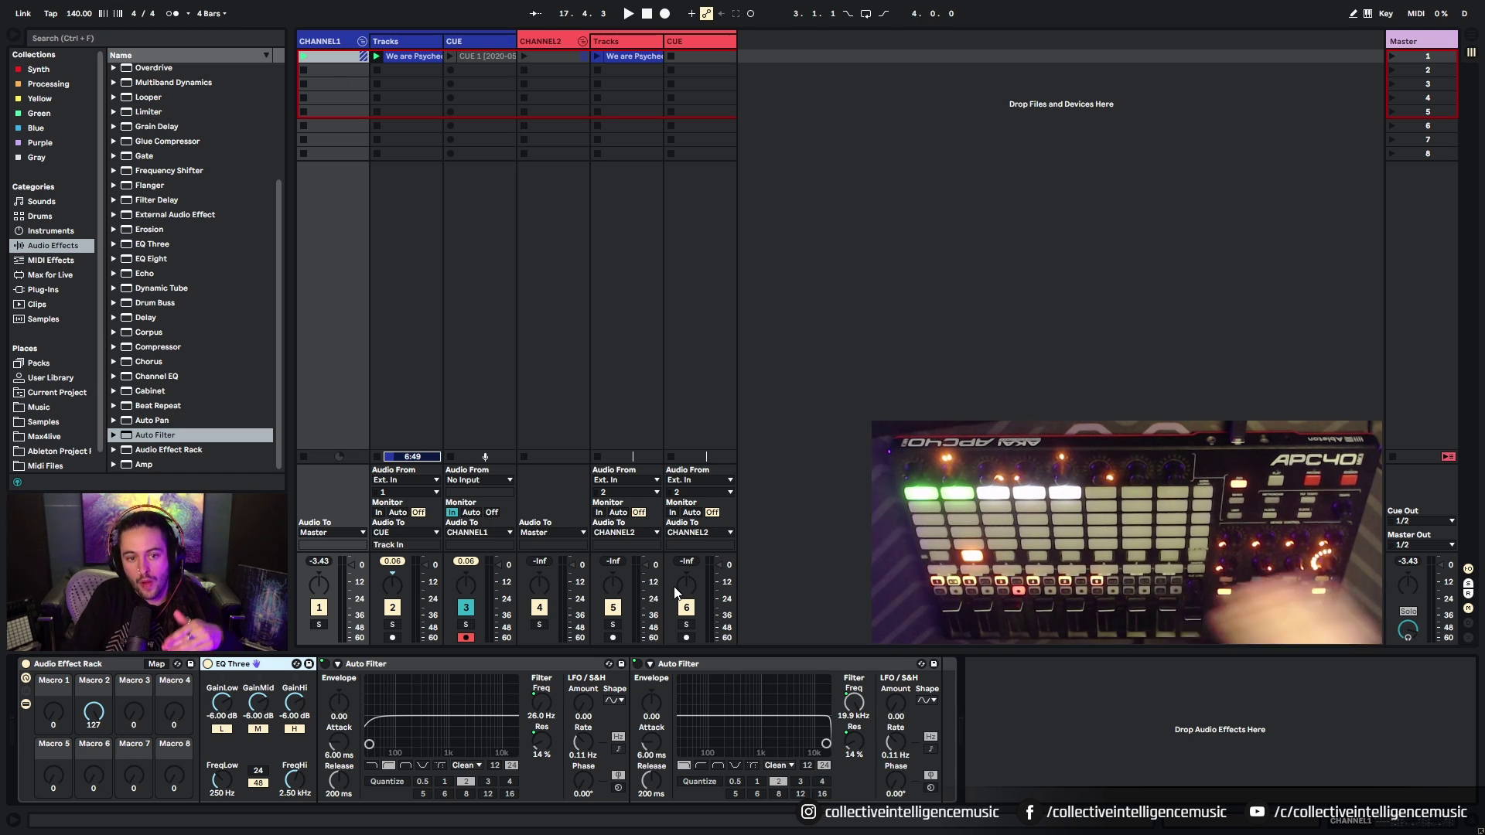
right_click(559, 740)
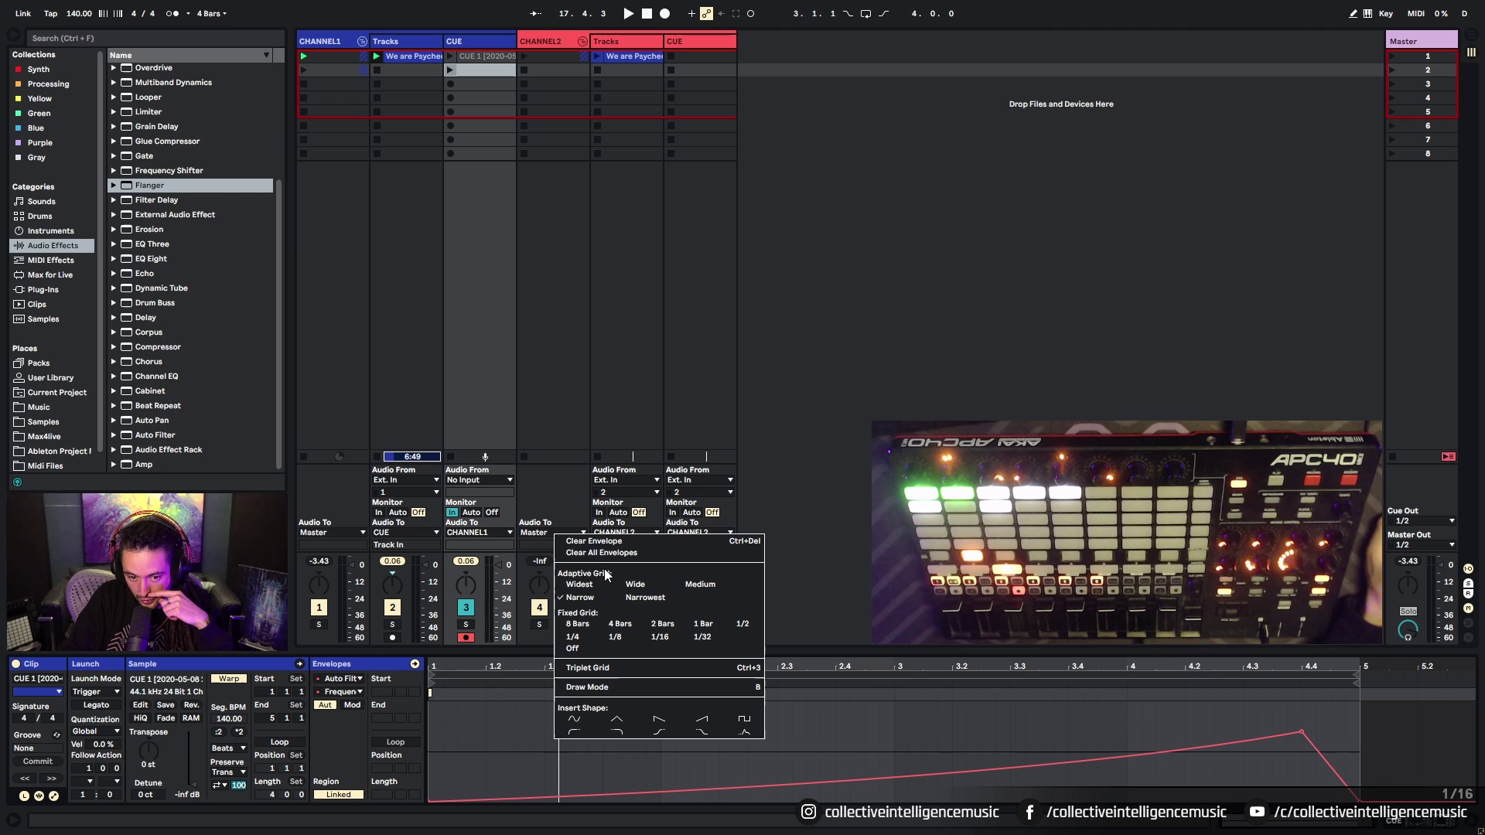
left_click(462, 732)
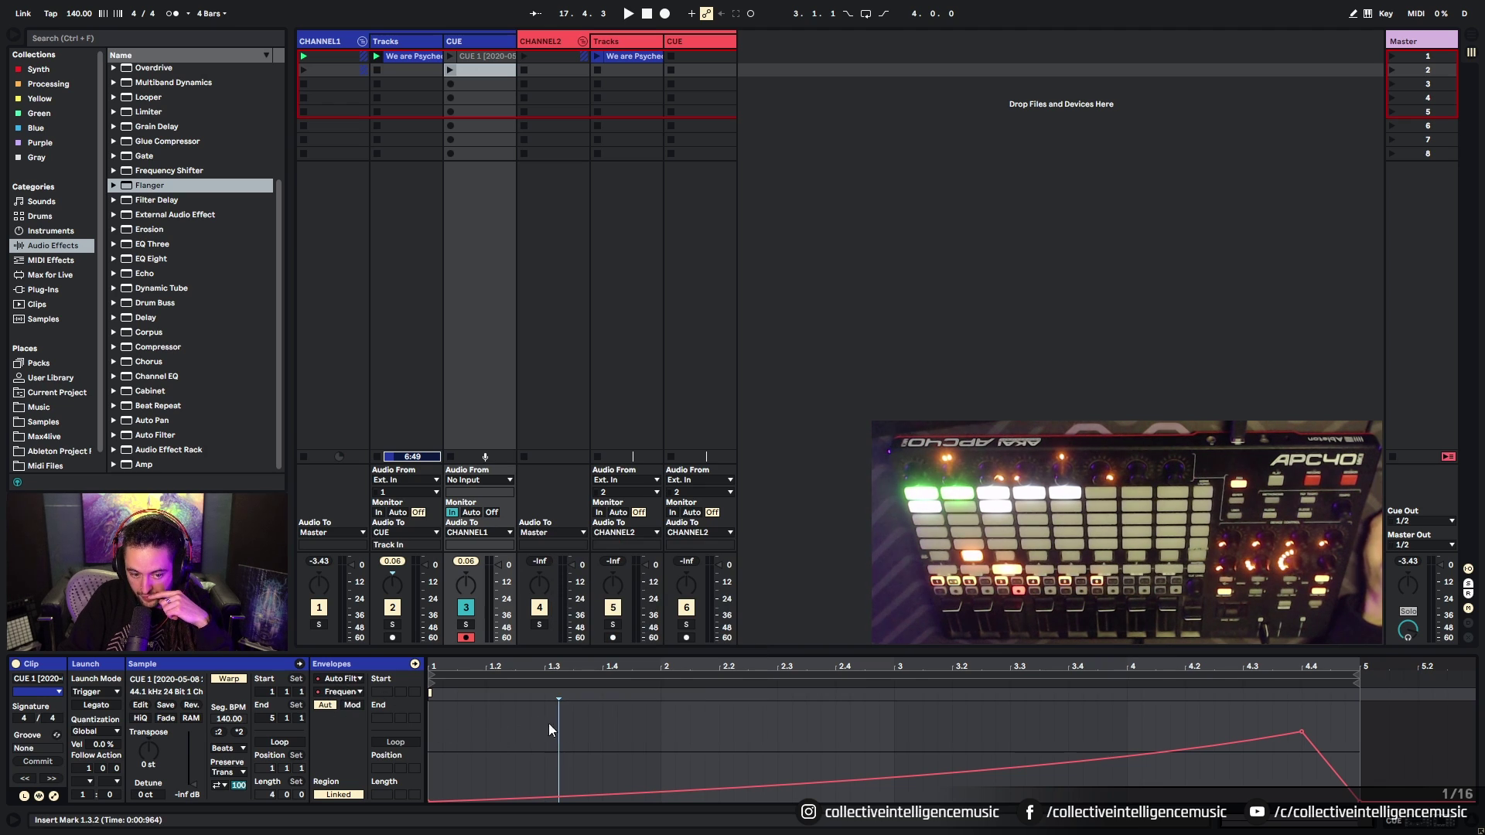
right_click(779, 733)
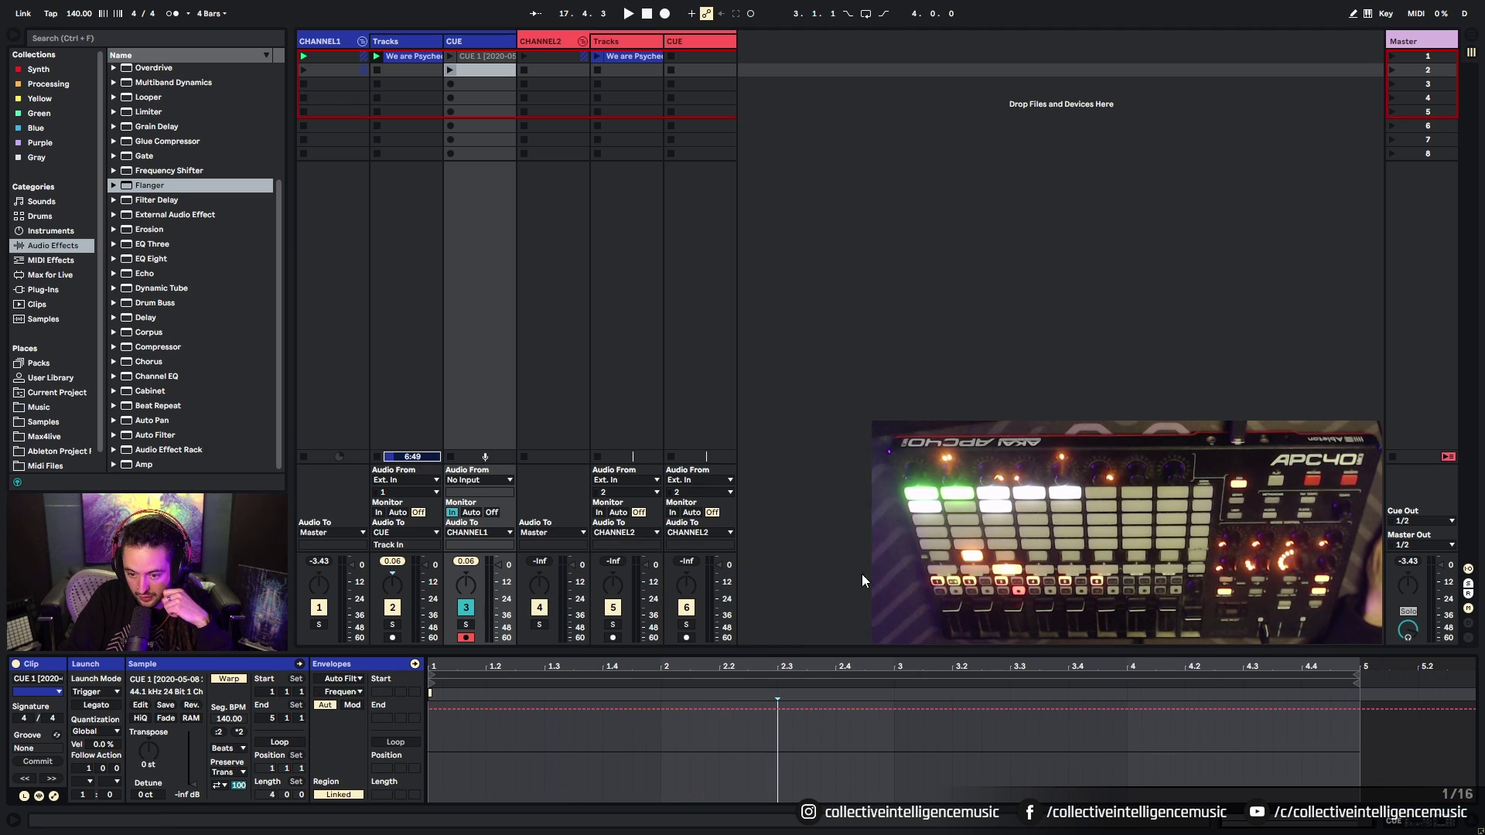
left_click(334, 679)
left_click(350, 706)
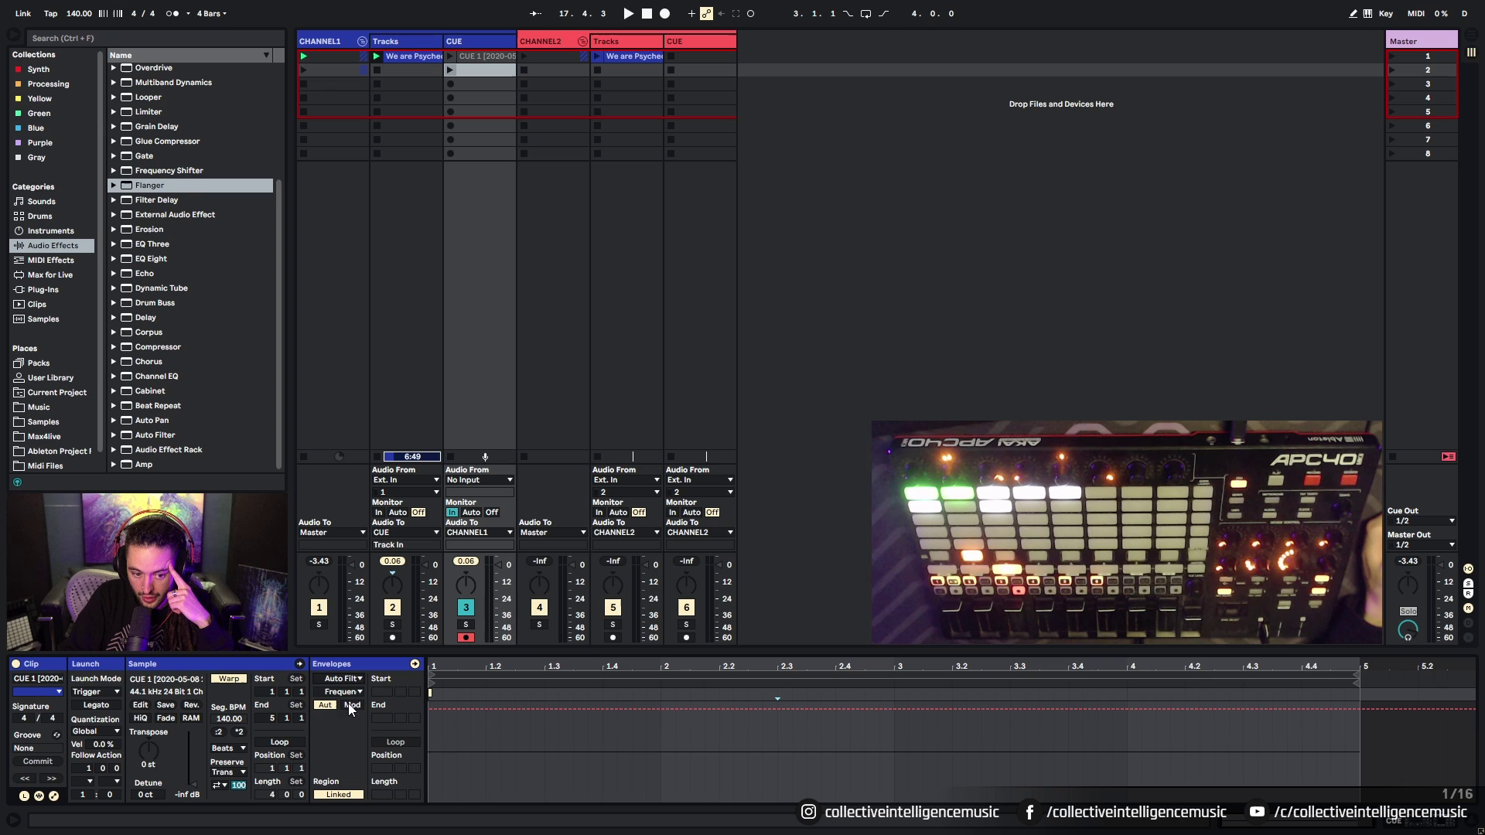
Step: Compare the CUE track's Auto Filter and Flanger devices with the CUE 1 clip details, pasting a clip copy
key("shift+Tab")
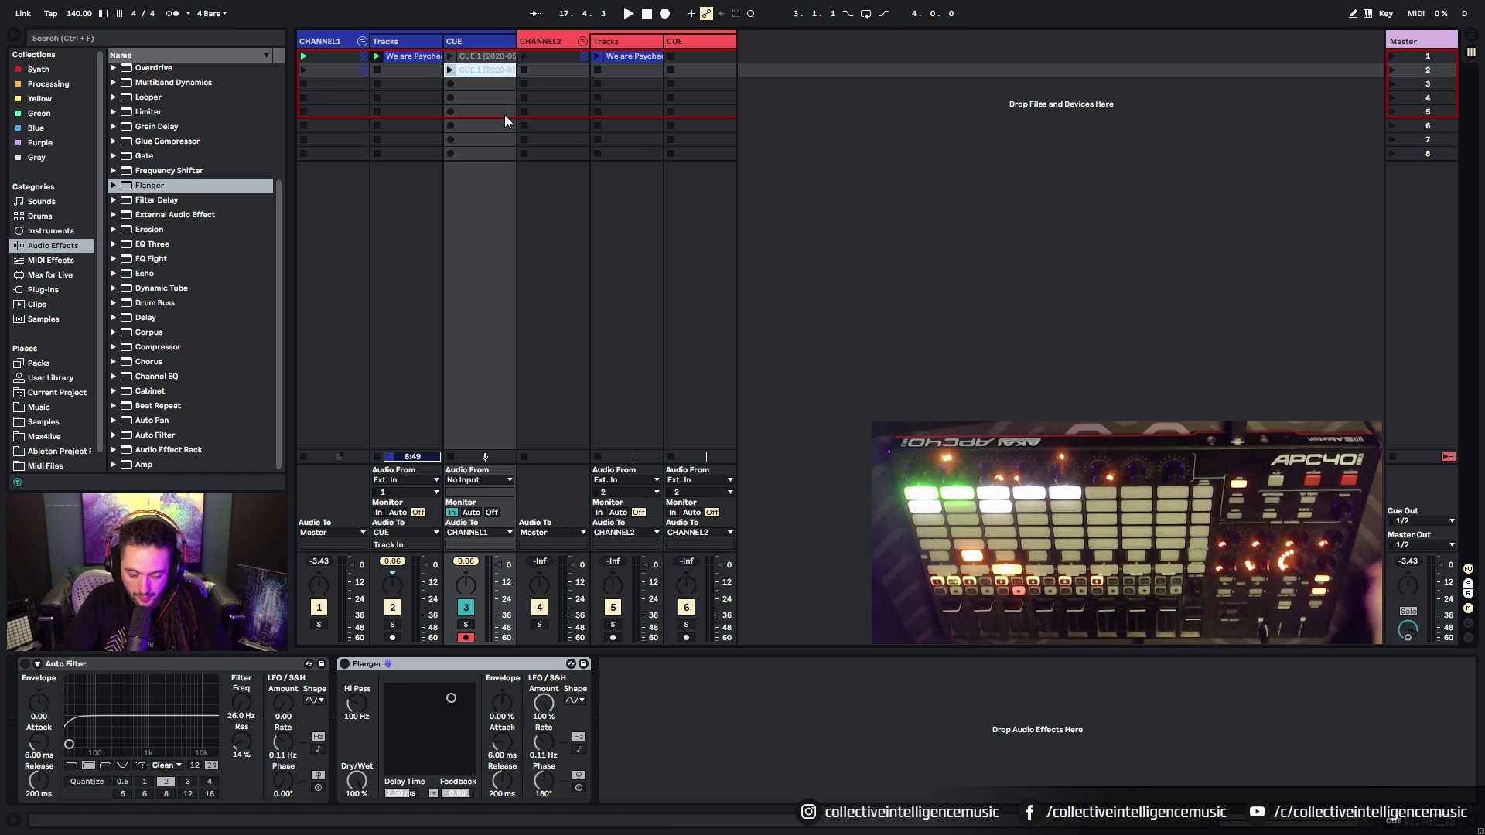
key("shift+Tab")
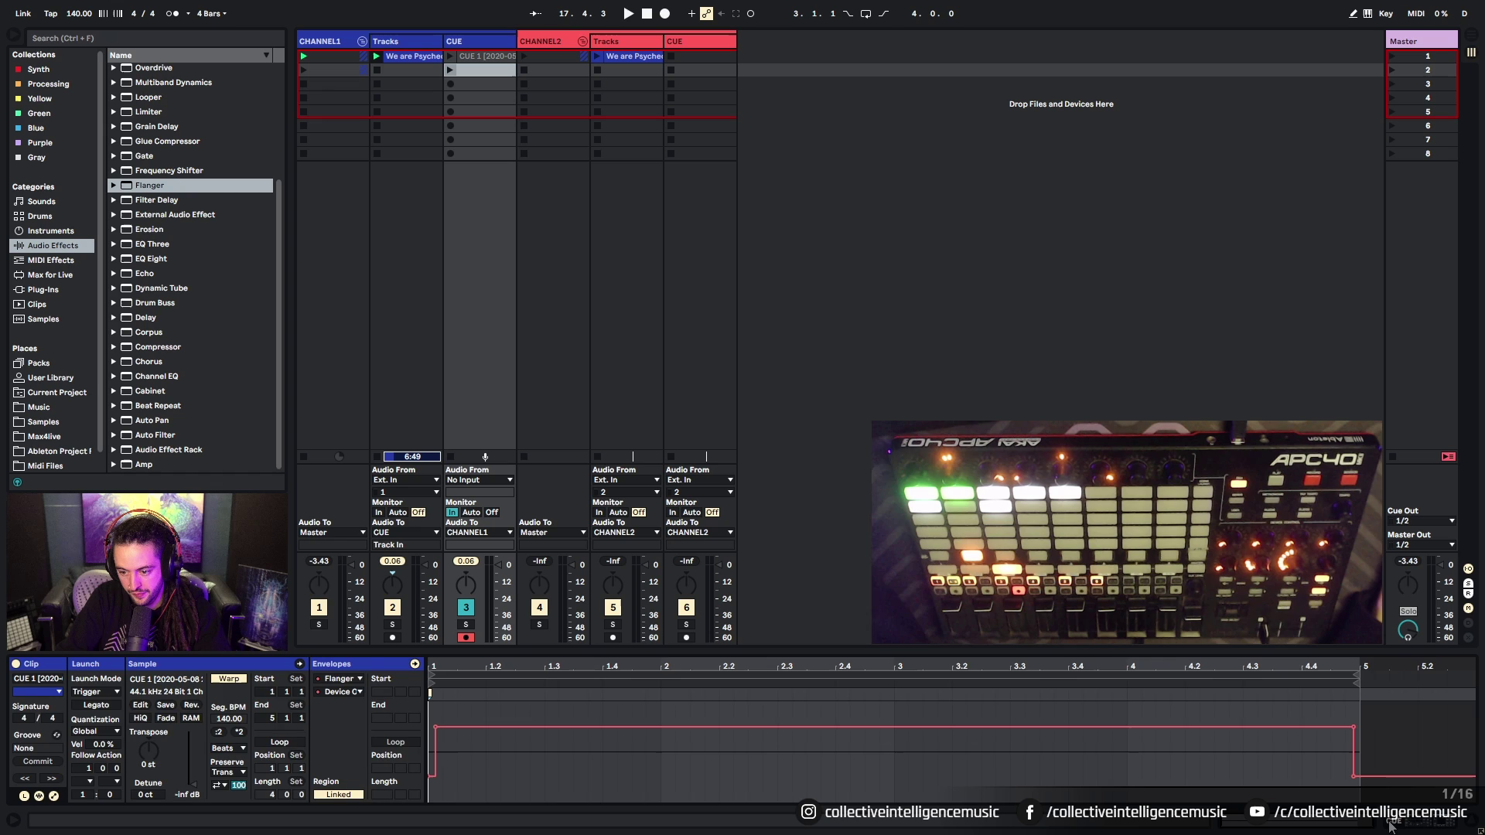
key("shift+Tab")
left_click(466, 71)
key("ctrl+v")
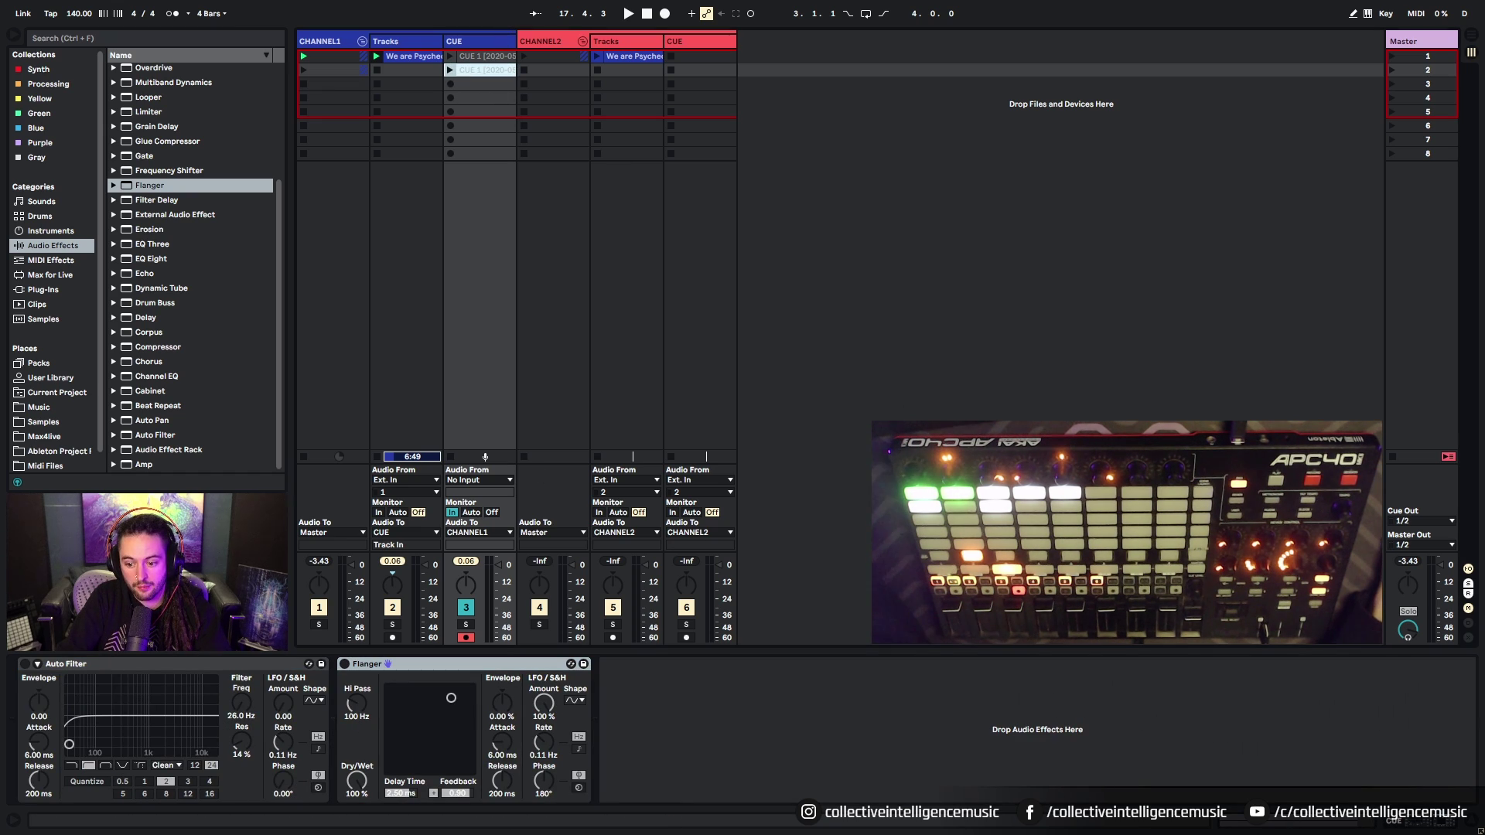
key("shift+Tab")
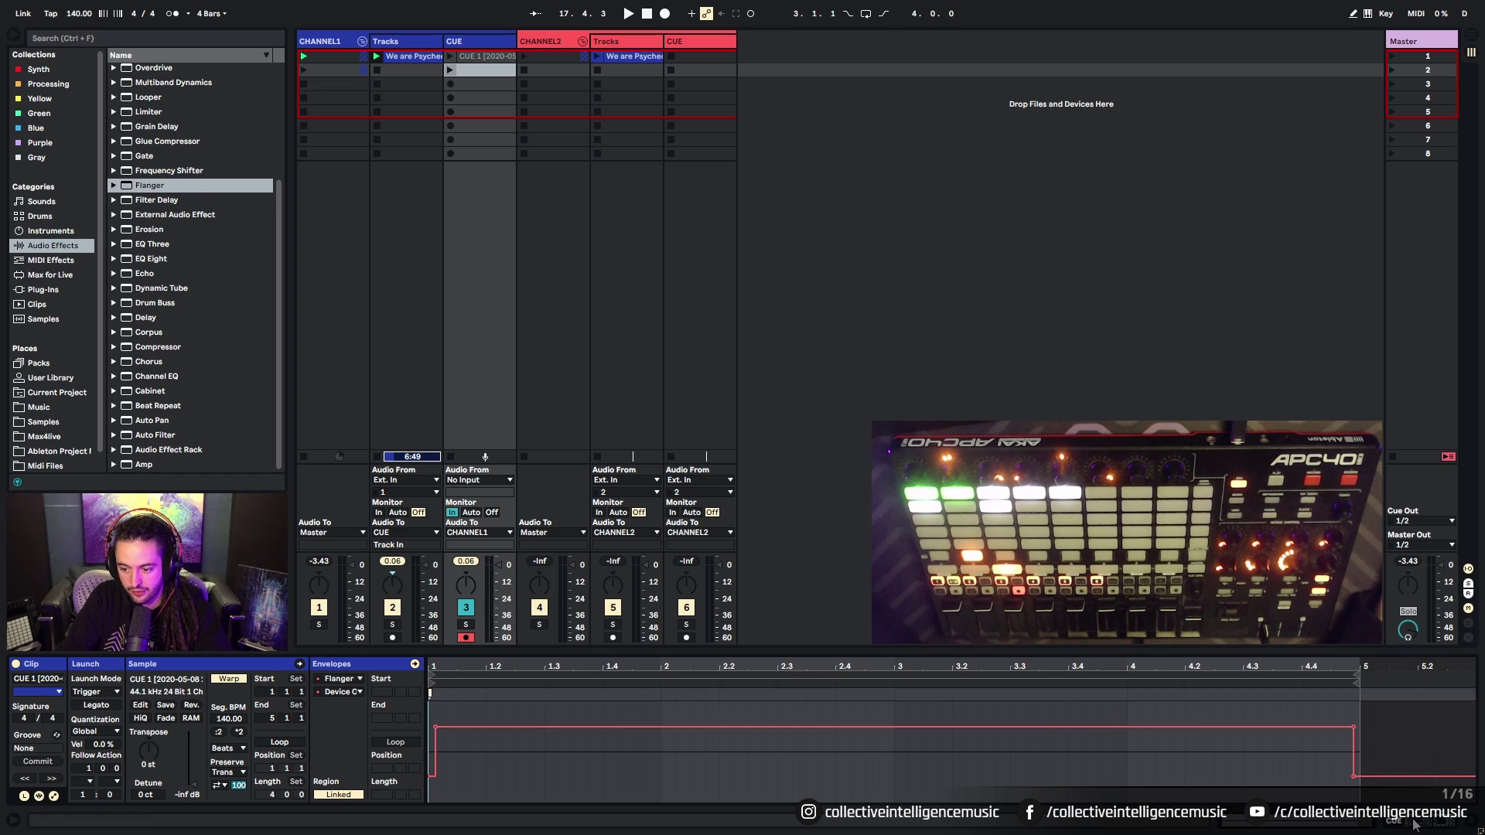
key("shift+Tab")
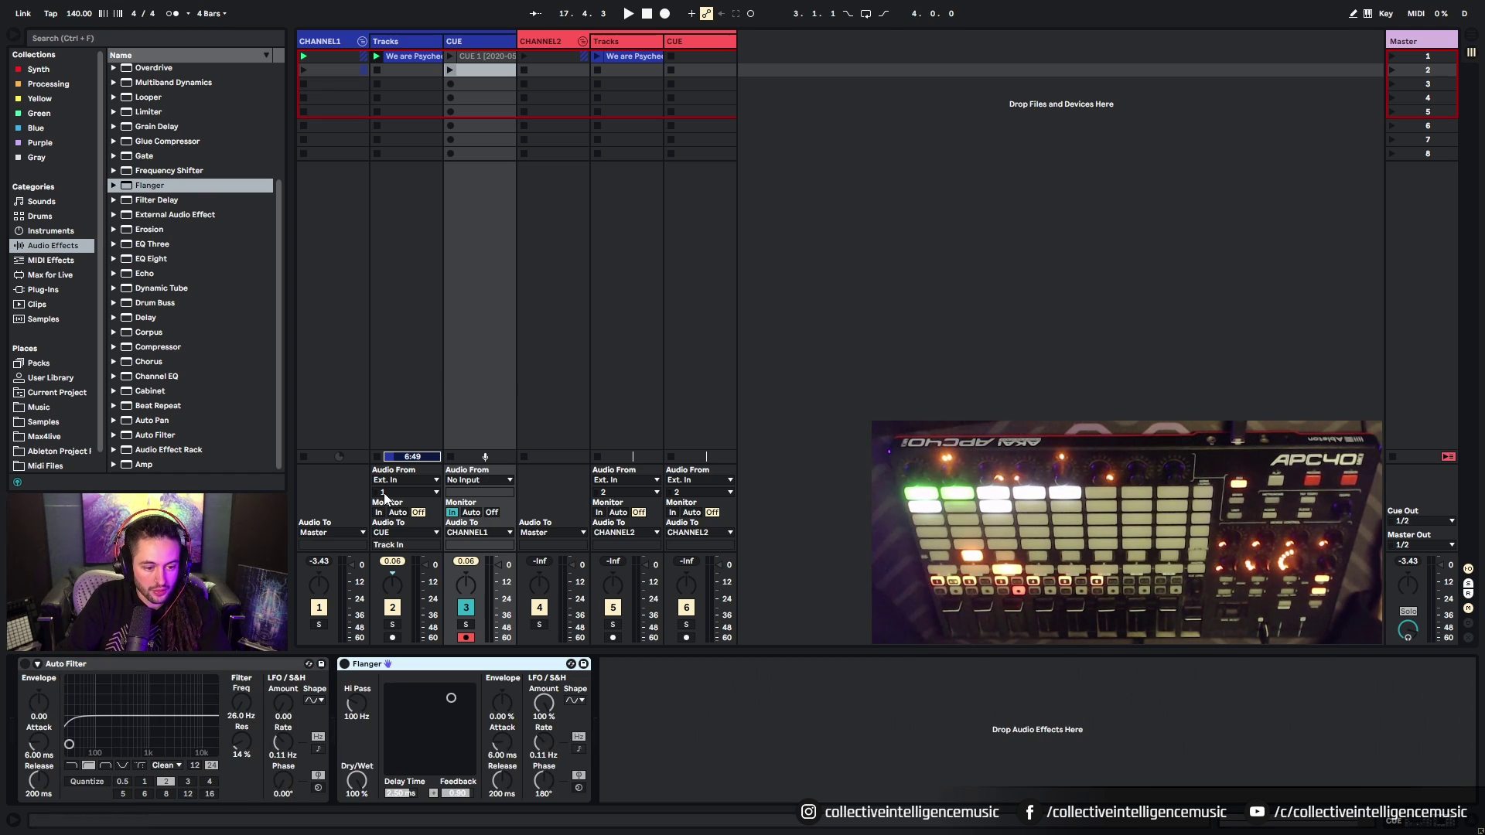
Step: Duplicate the CUE 1 clip into the empty slot below with Ctrl+D
left_click(475, 59)
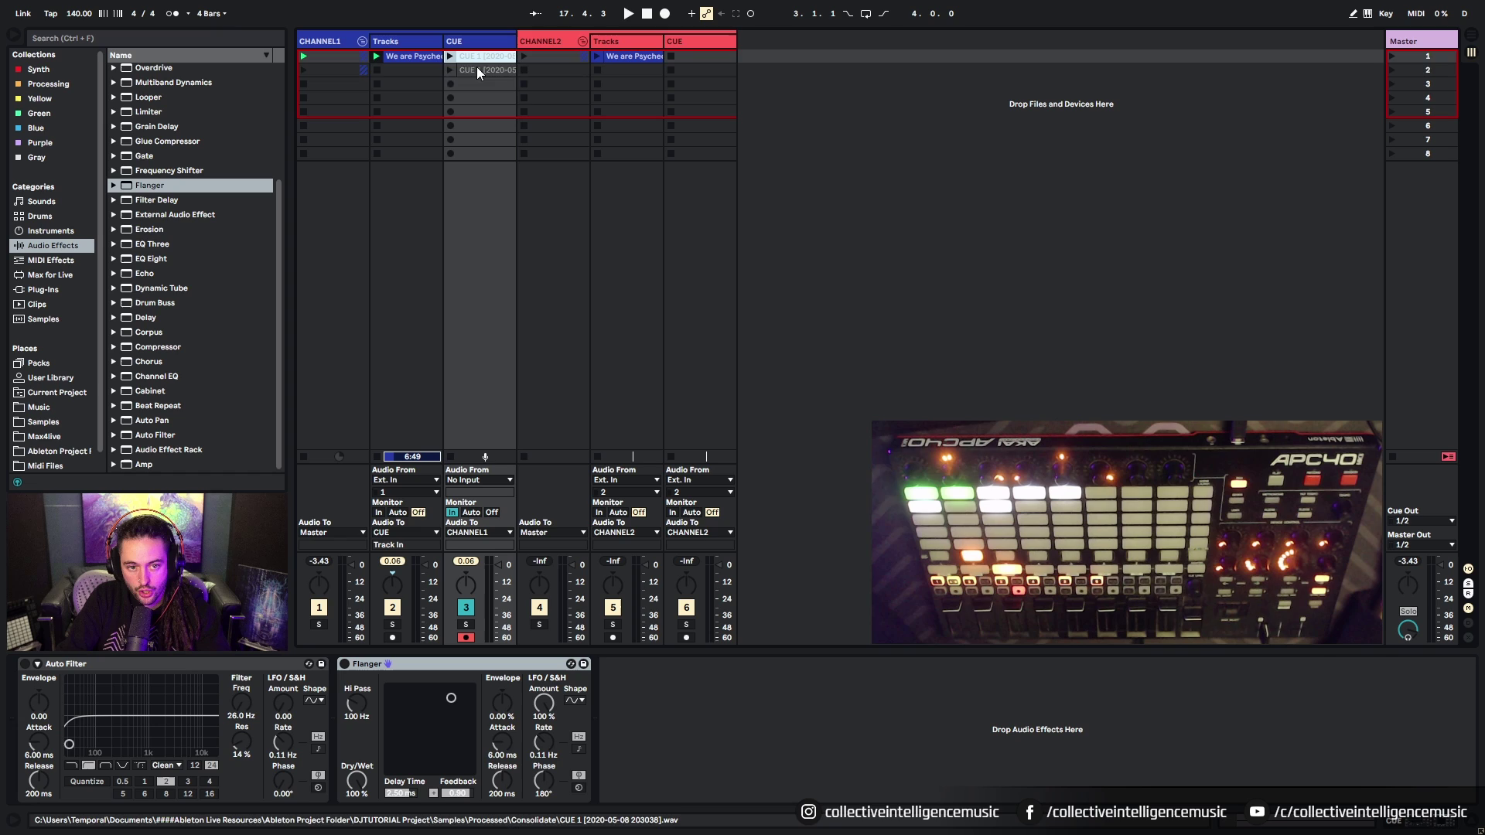
key("ctrl+d")
key("shift+Tab")
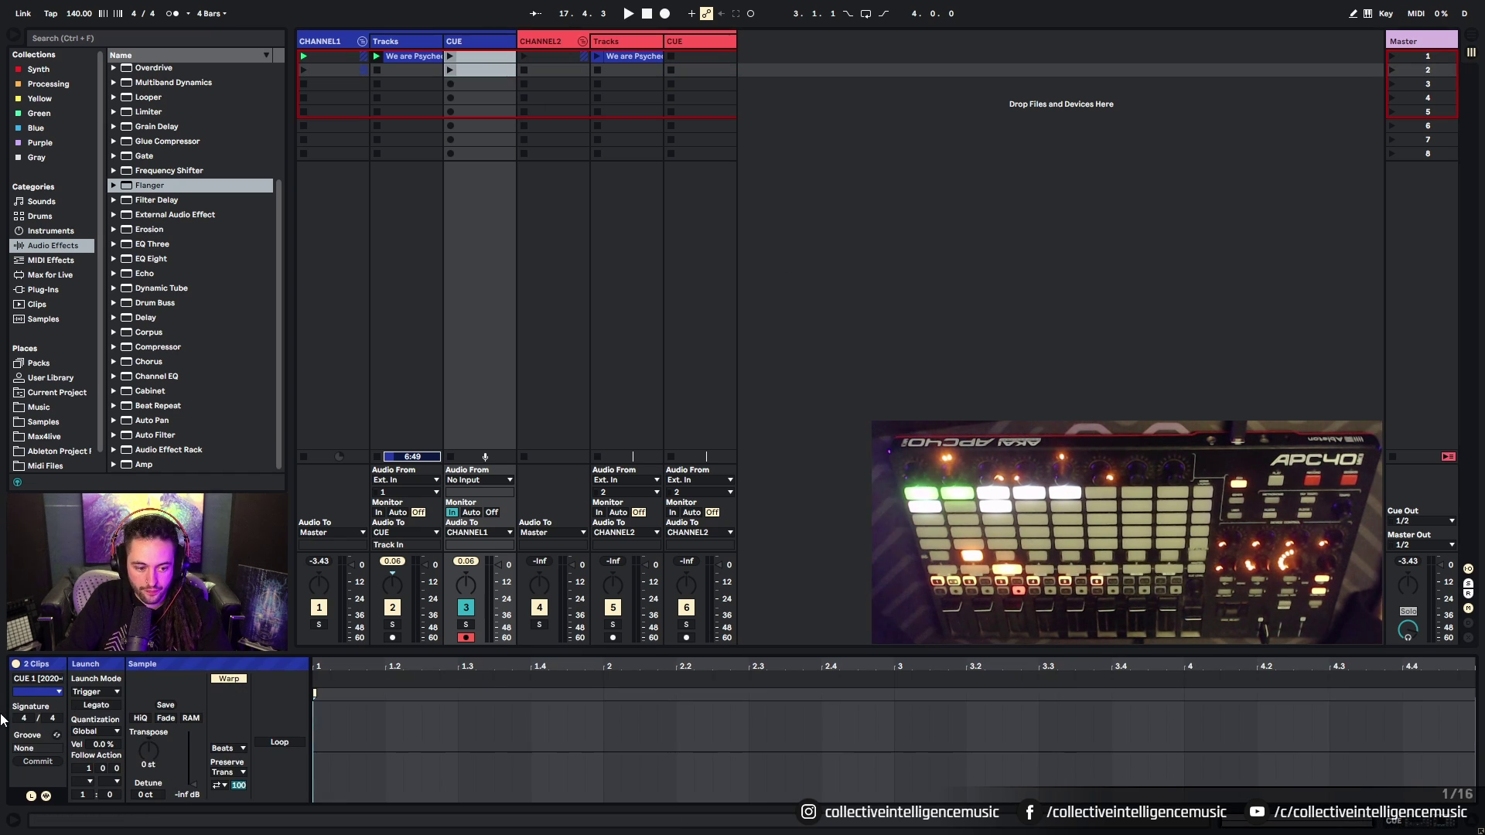
Step: Select both stacked CUE 1 clips together to view them in Clip View
left_click(32, 797)
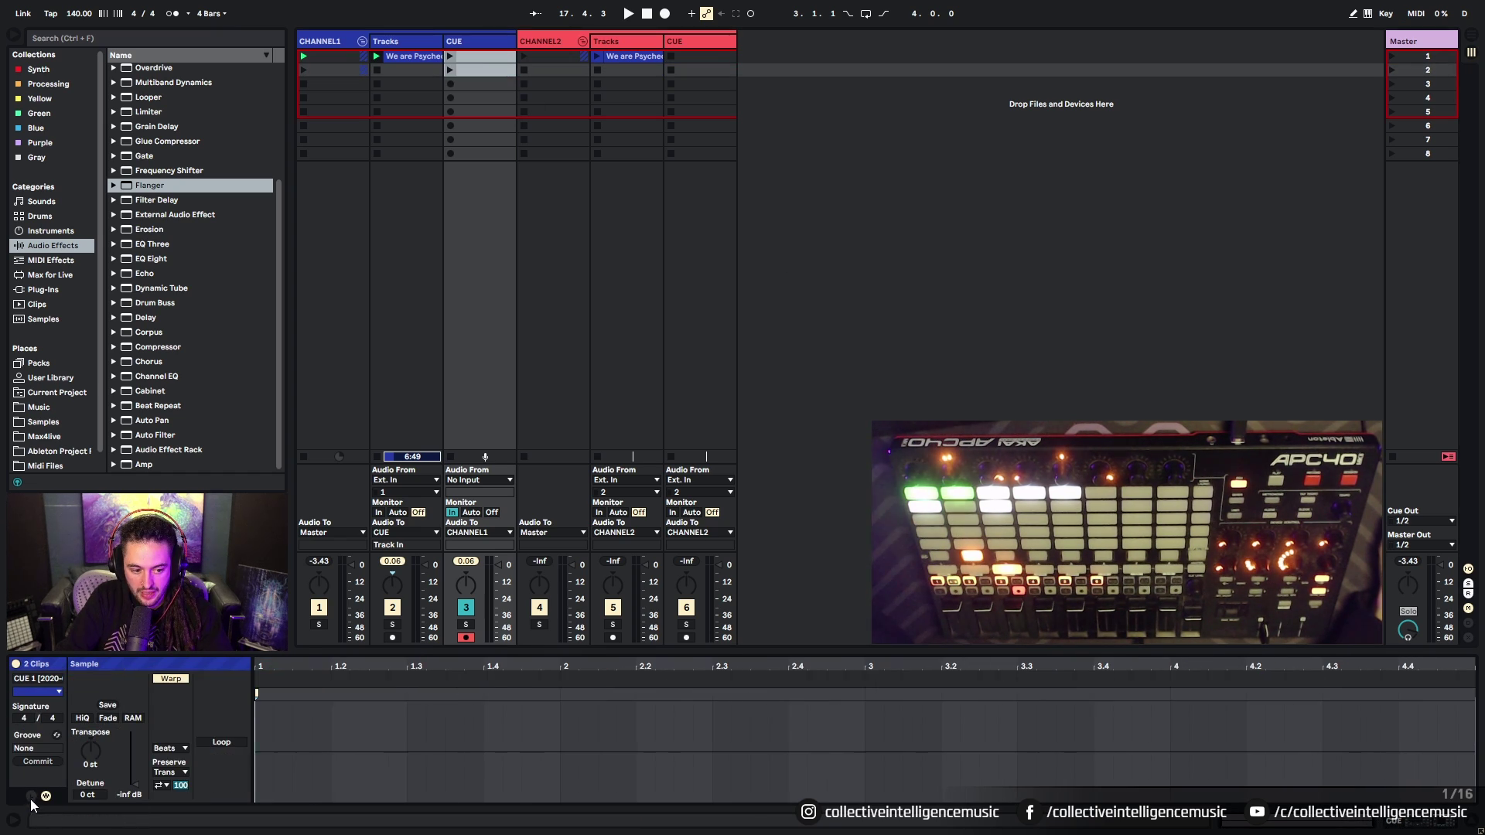
left_click(32, 797)
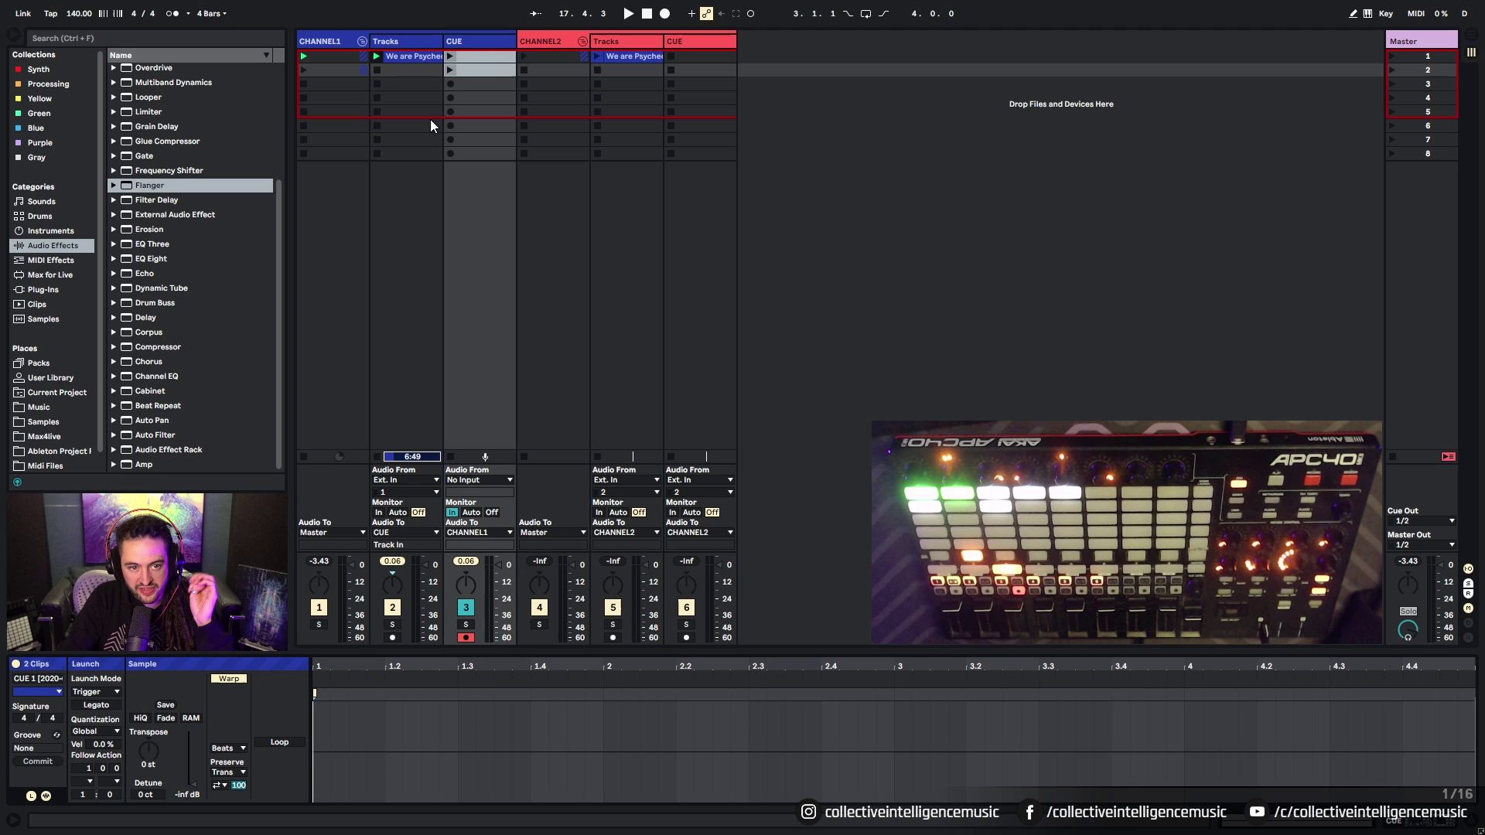
left_click(479, 112)
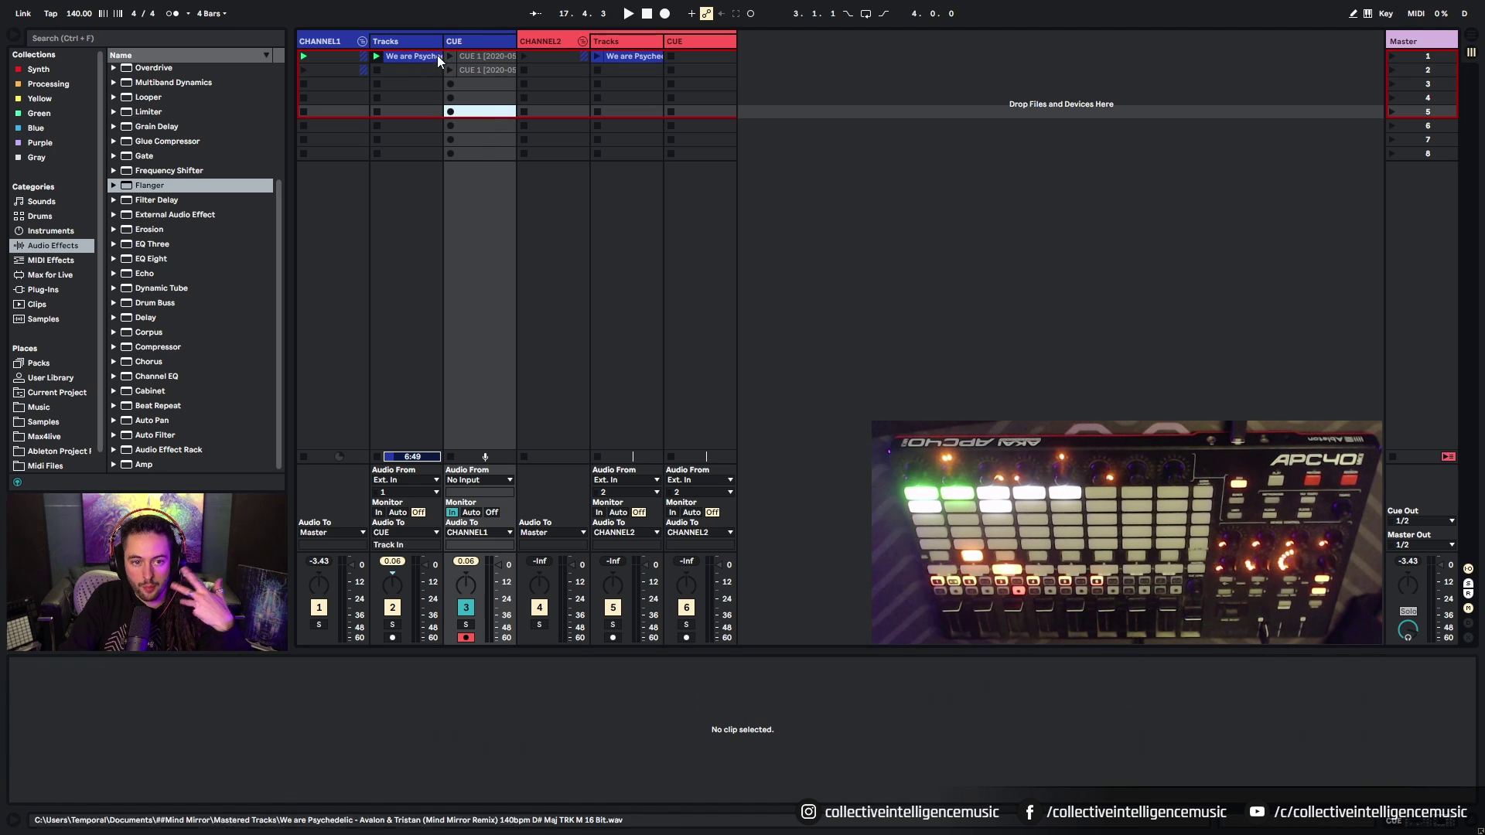
left_click(485, 56)
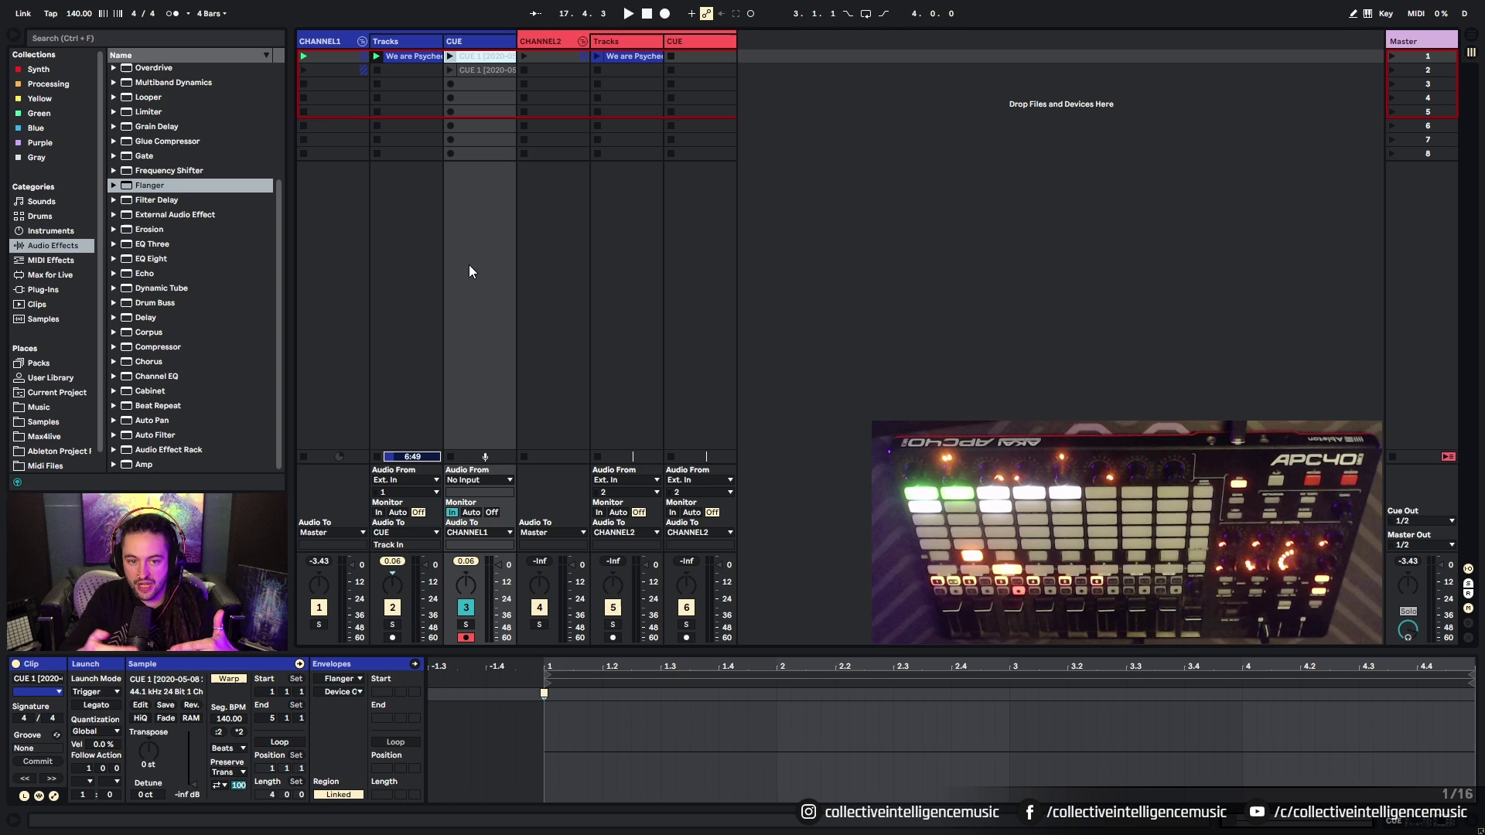
left_click(464, 72, "shift")
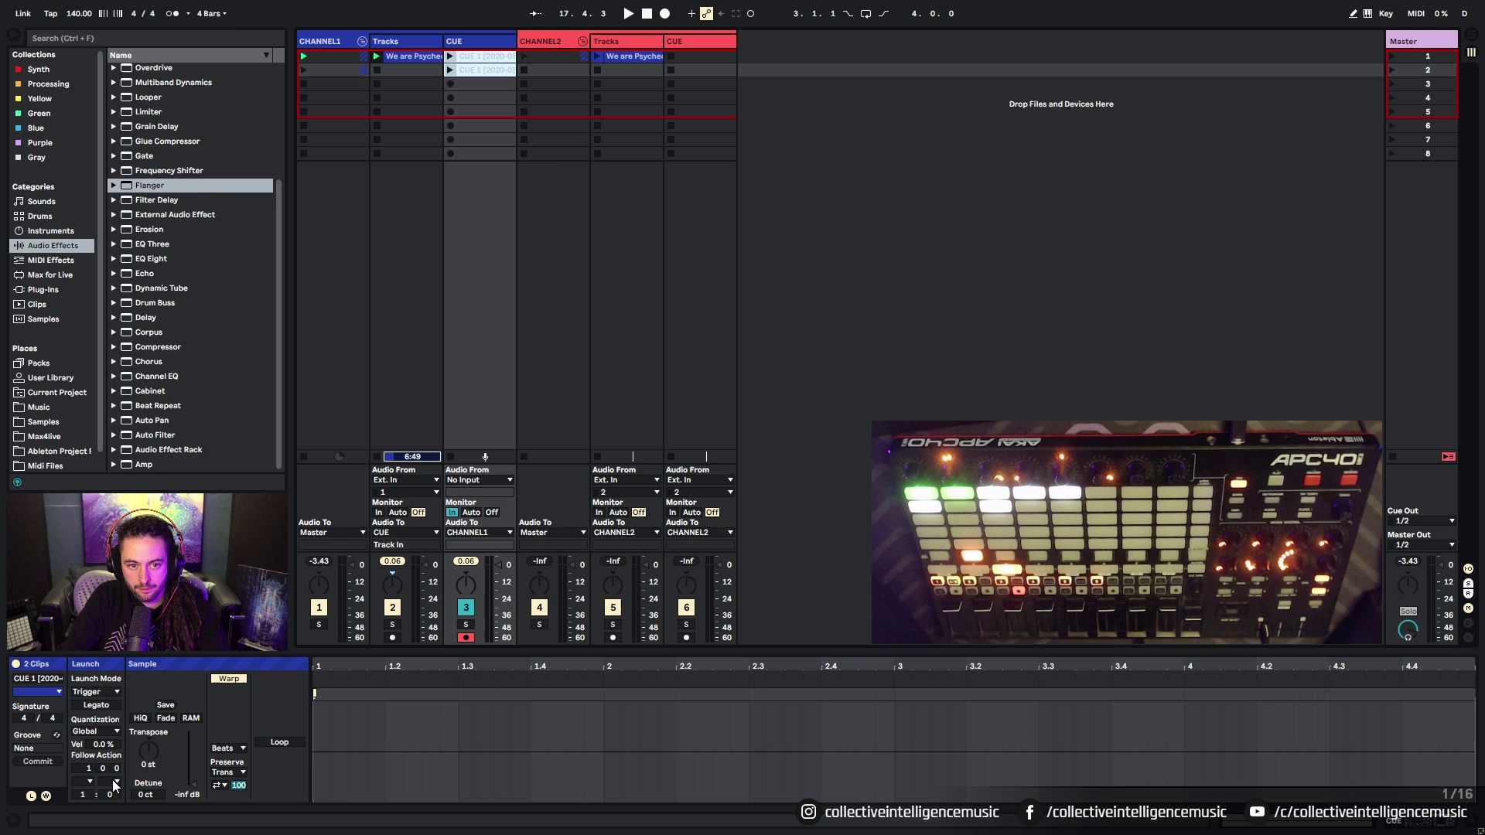
Step: Give the first CUE 1 clip a Next follow action that fires after four bars
left_click(470, 61)
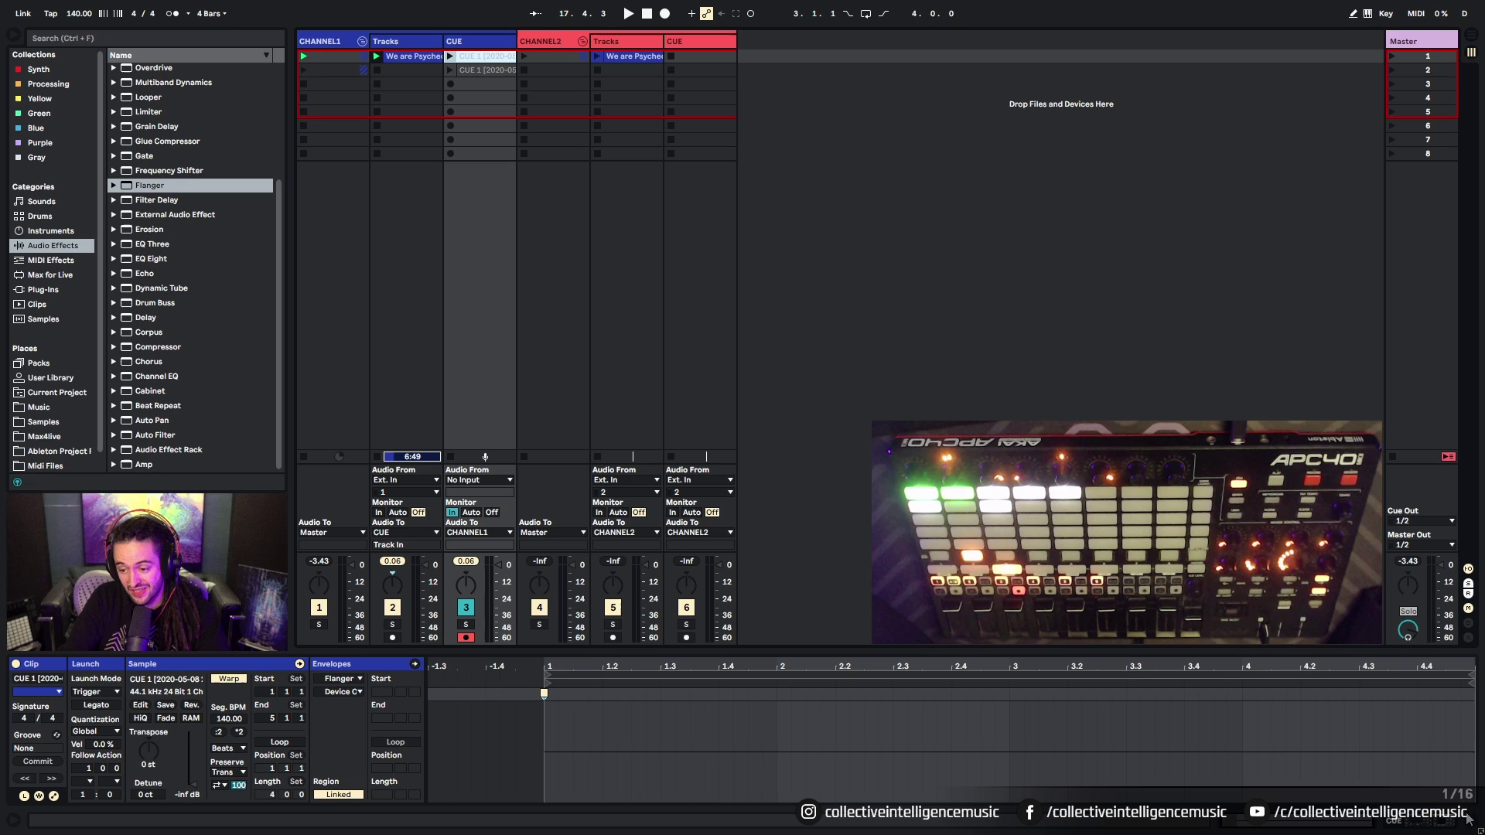
left_click(91, 782)
left_click(88, 782)
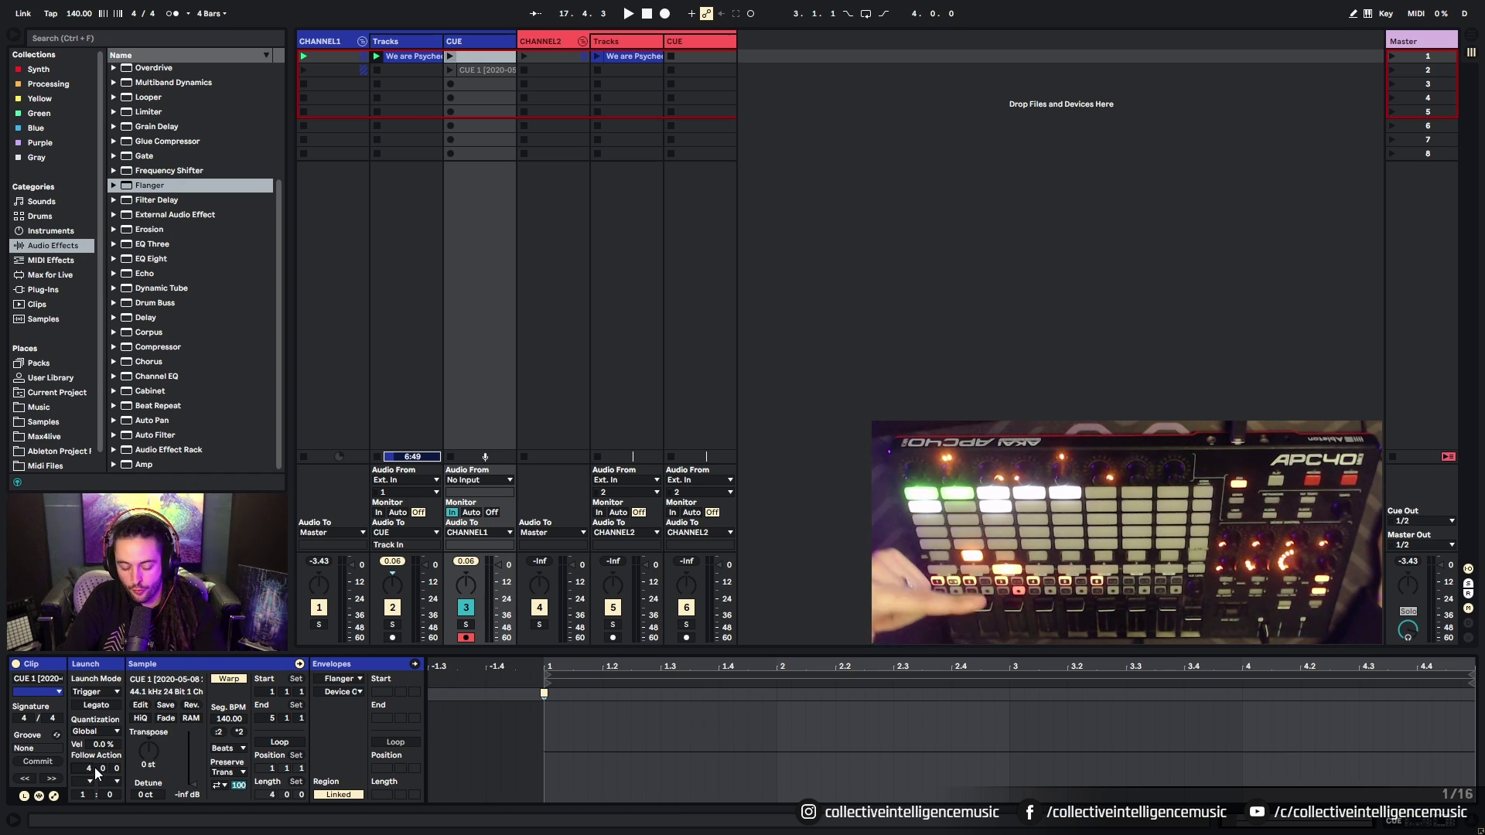
left_click_drag(89, 768, 89, 782)
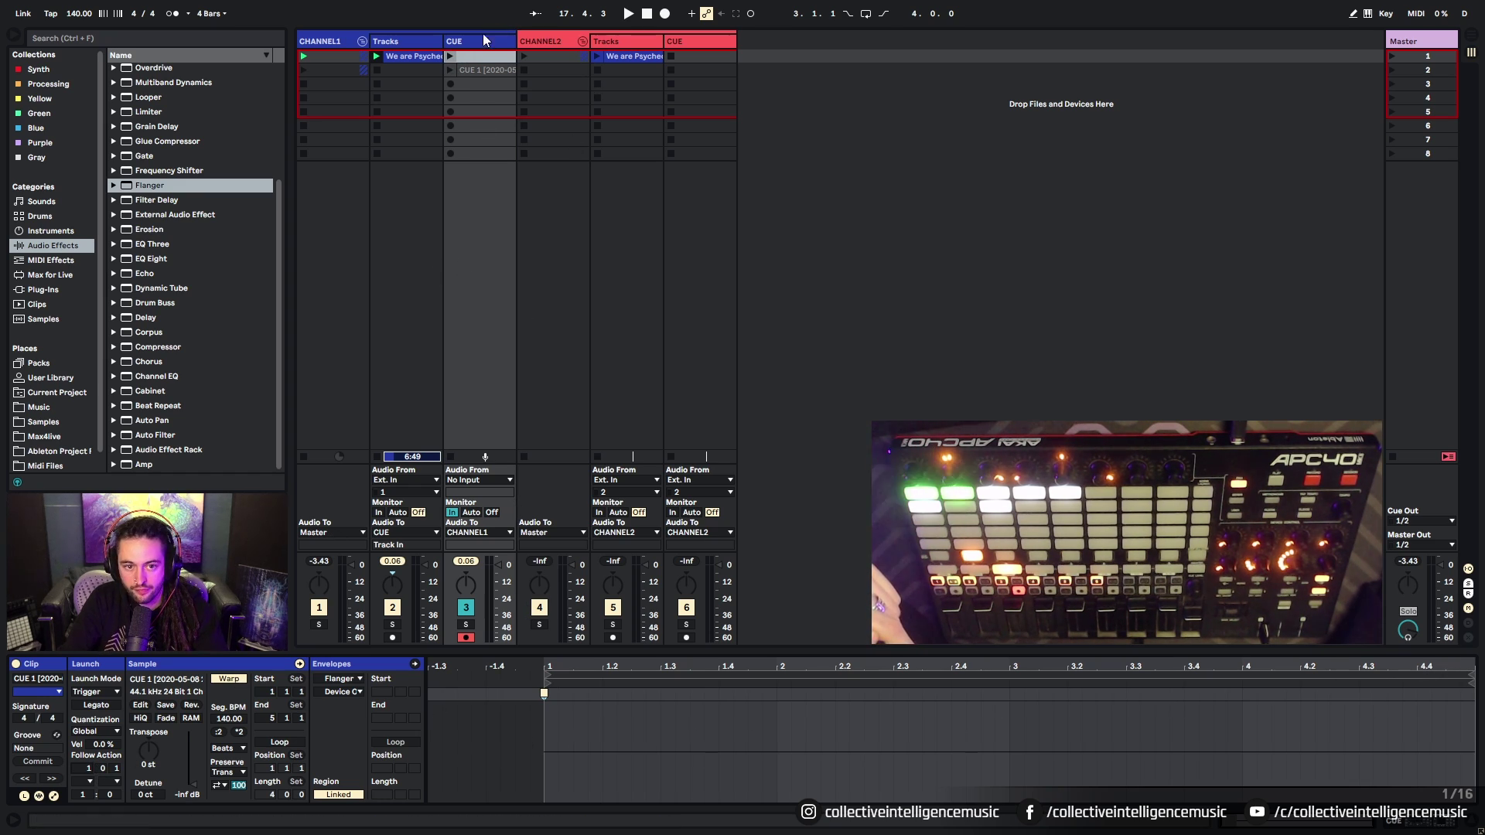
left_click_drag(548, 749, 779, 745)
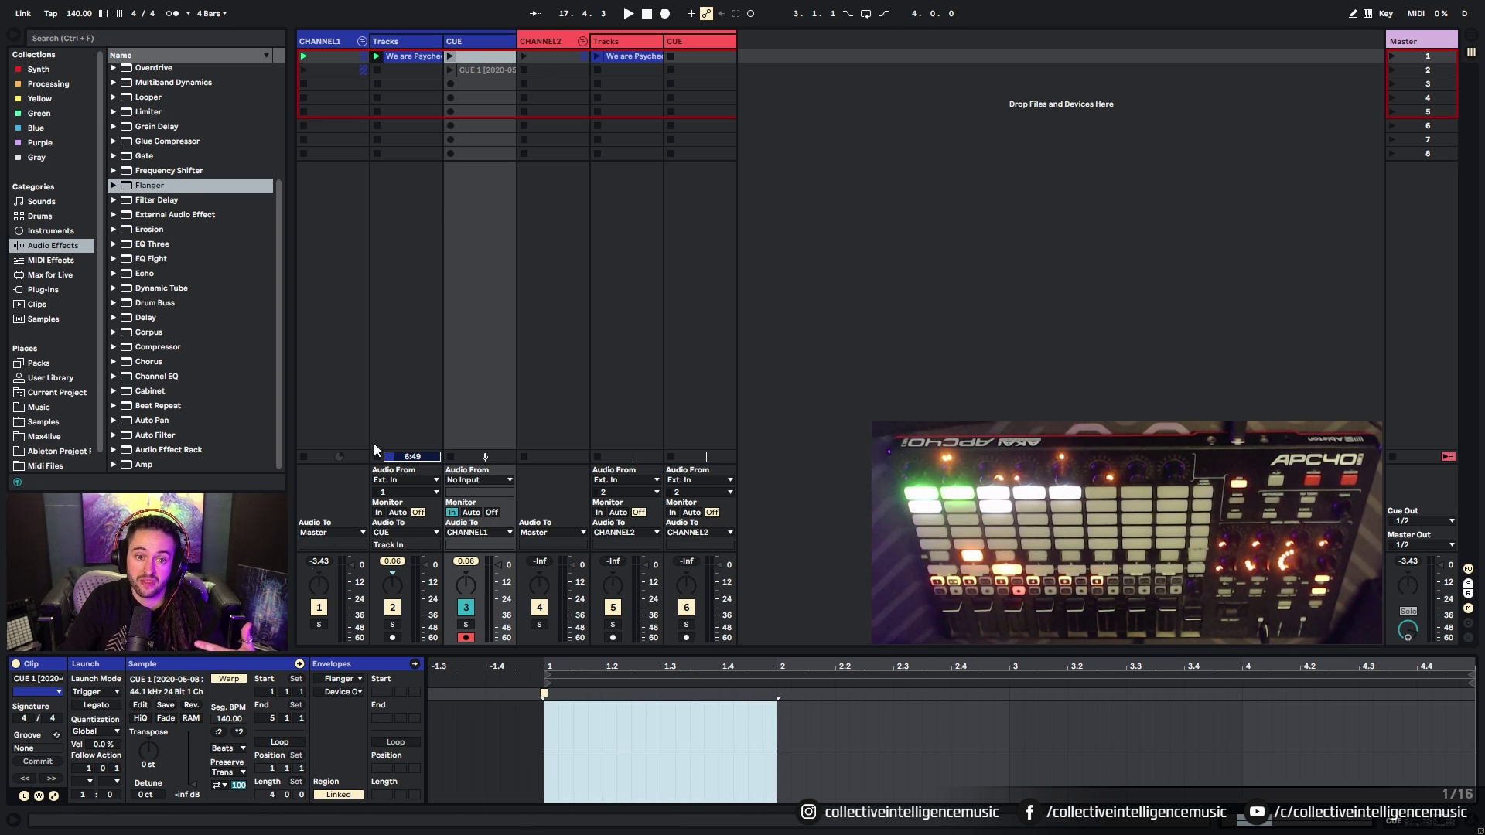
left_click(75, 748)
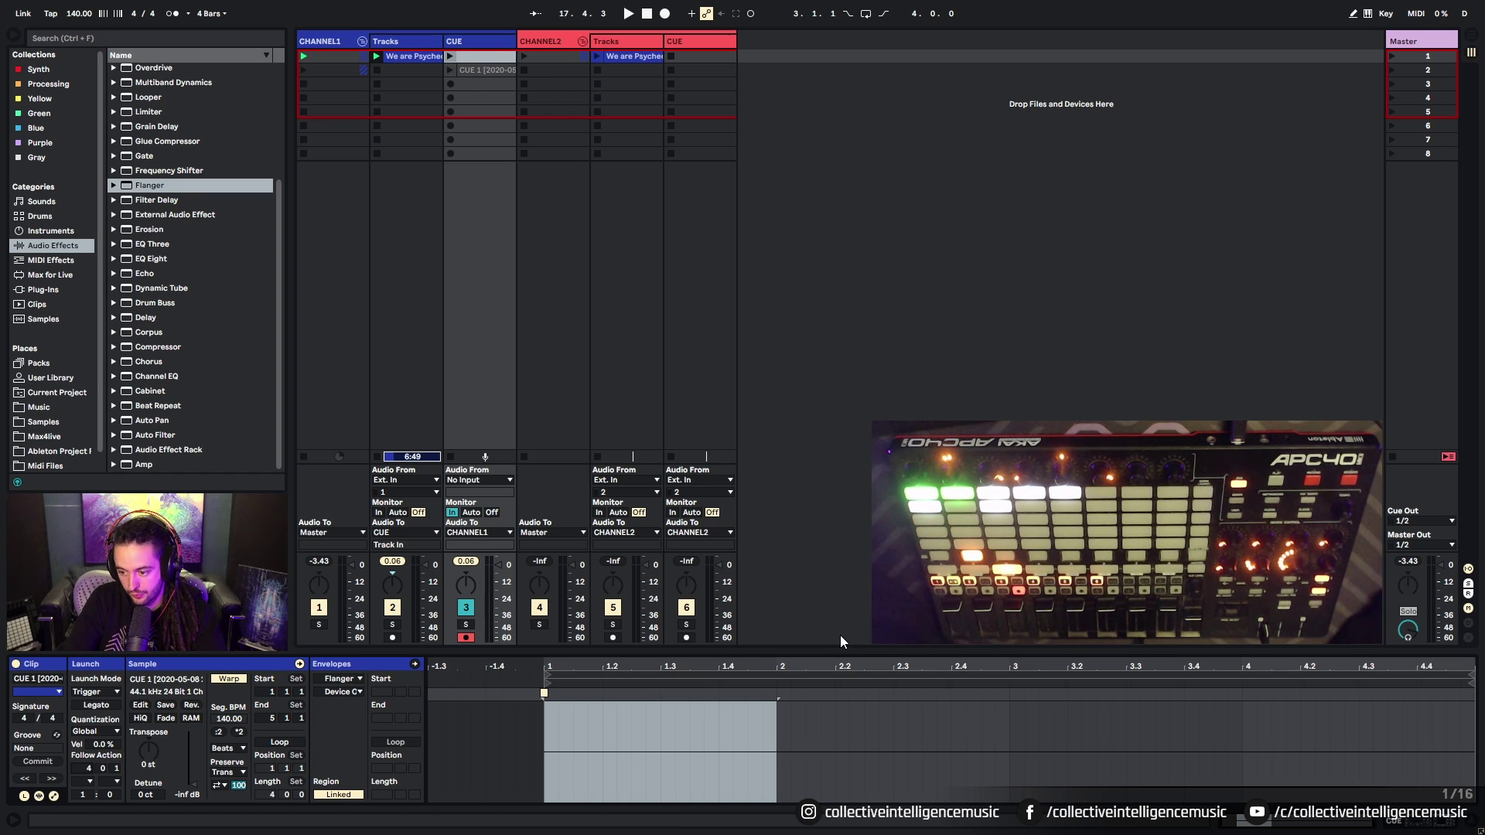
left_click(90, 782)
left_click(86, 784)
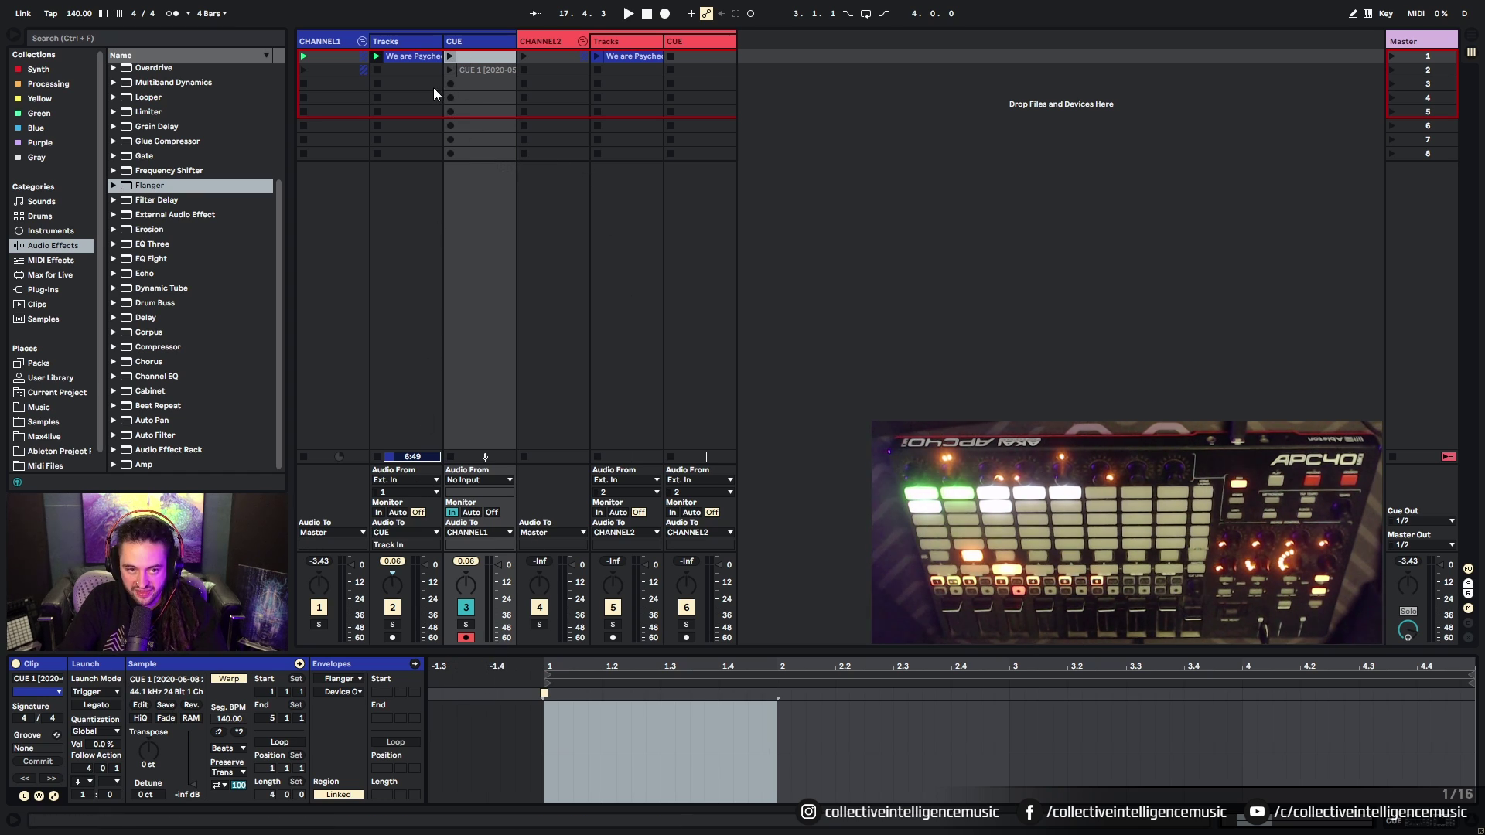
Step: Launch the We are Psychedelic clip and the first CUE 1 clip
left_click(376, 57)
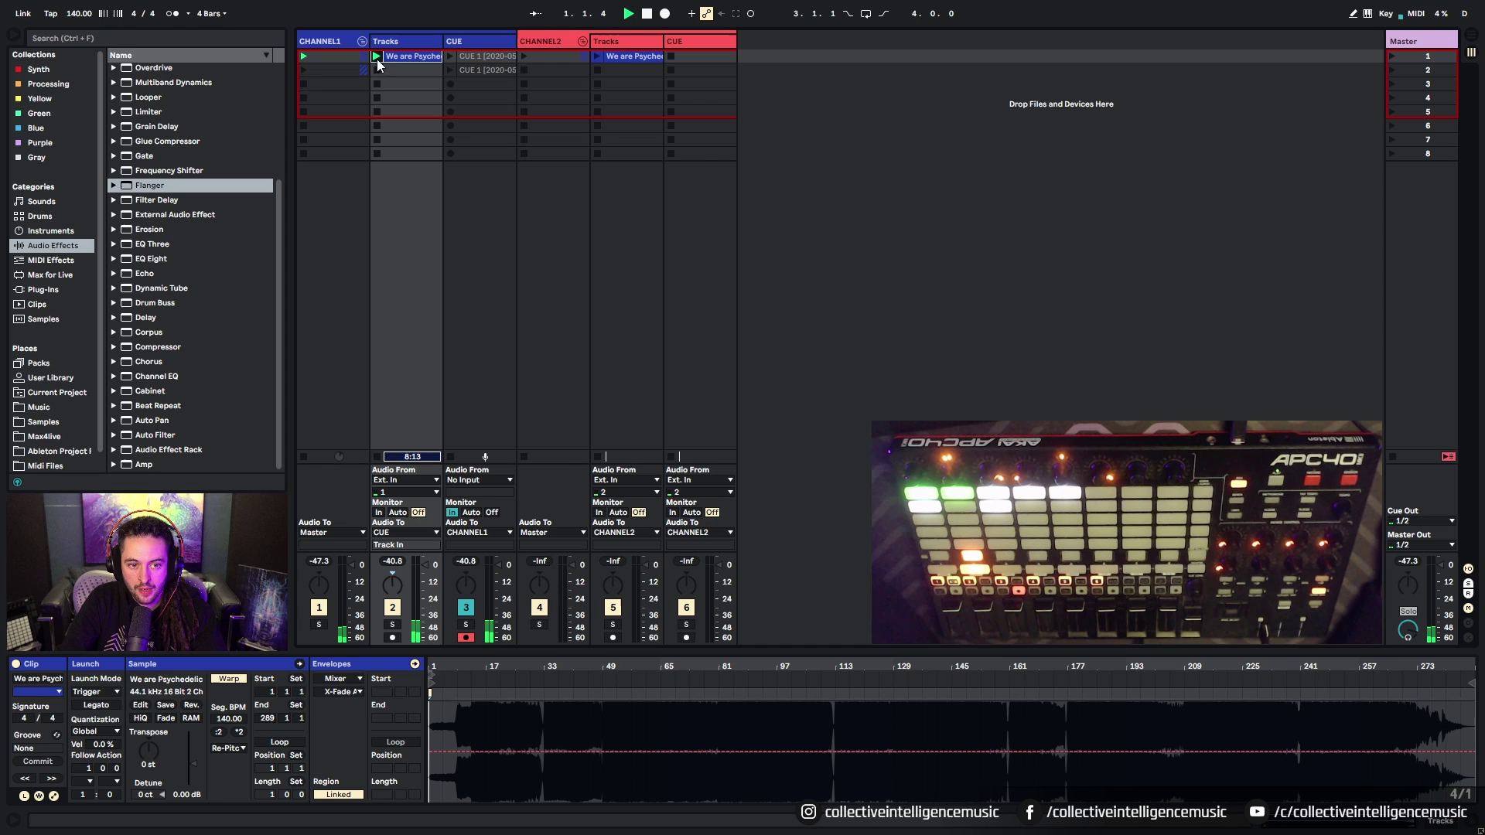
left_click(450, 57)
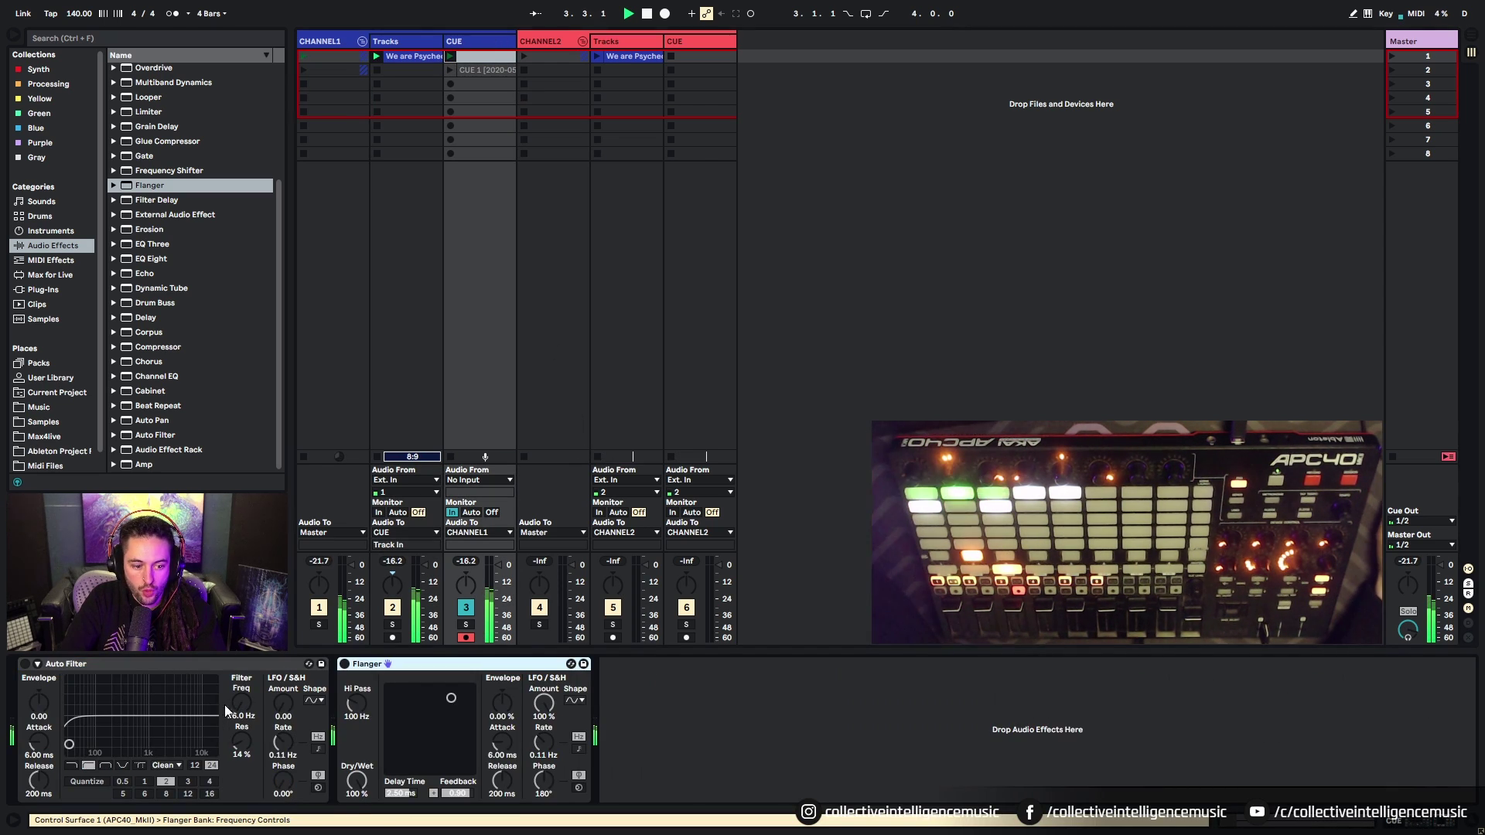
left_click(451, 58)
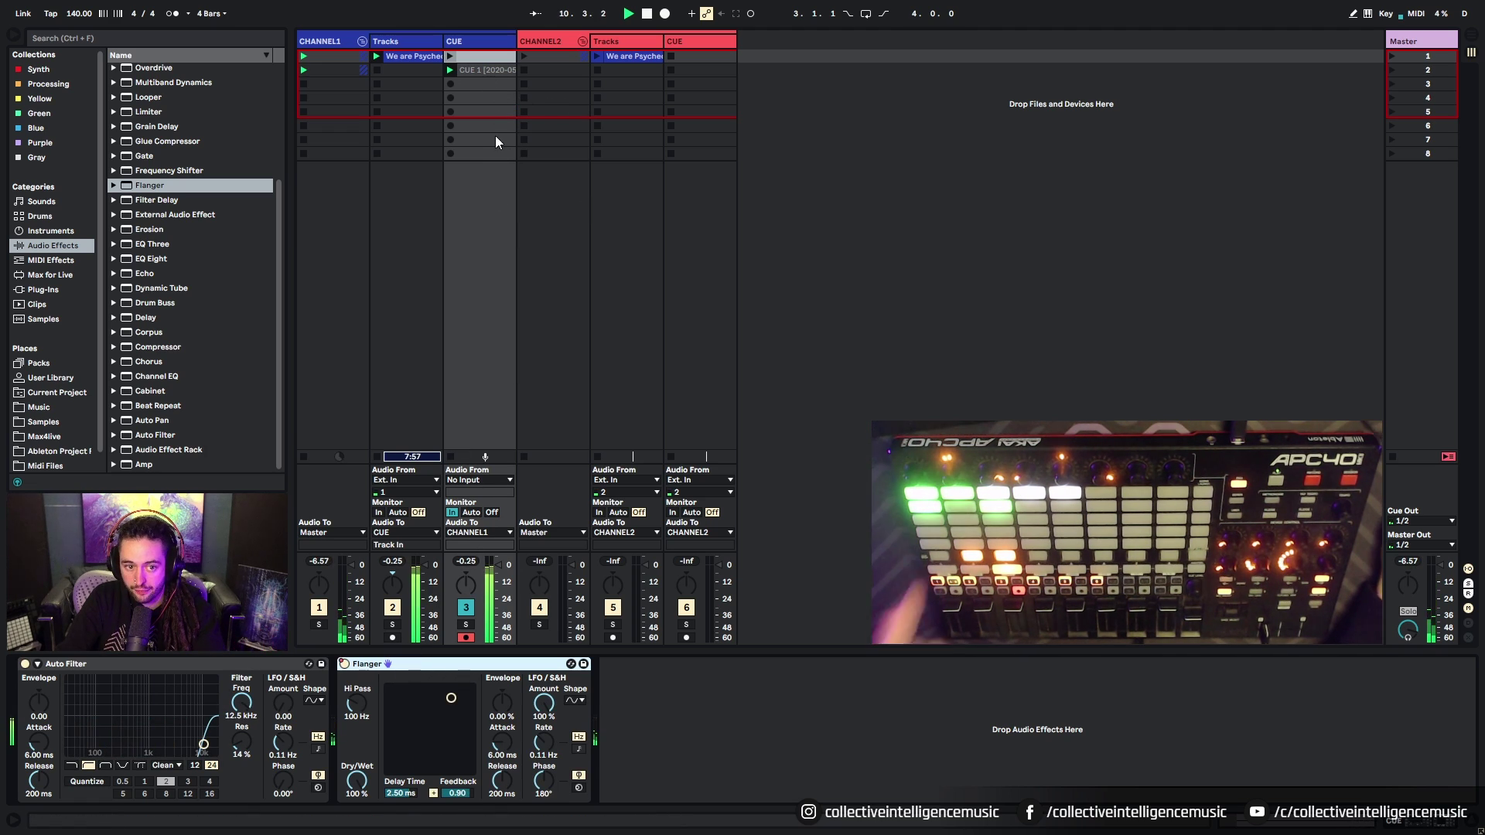
Step: Show the second CUE 1 clip's Auto Filter Frequency envelope and pull it down to its minimum
left_click(174, 663)
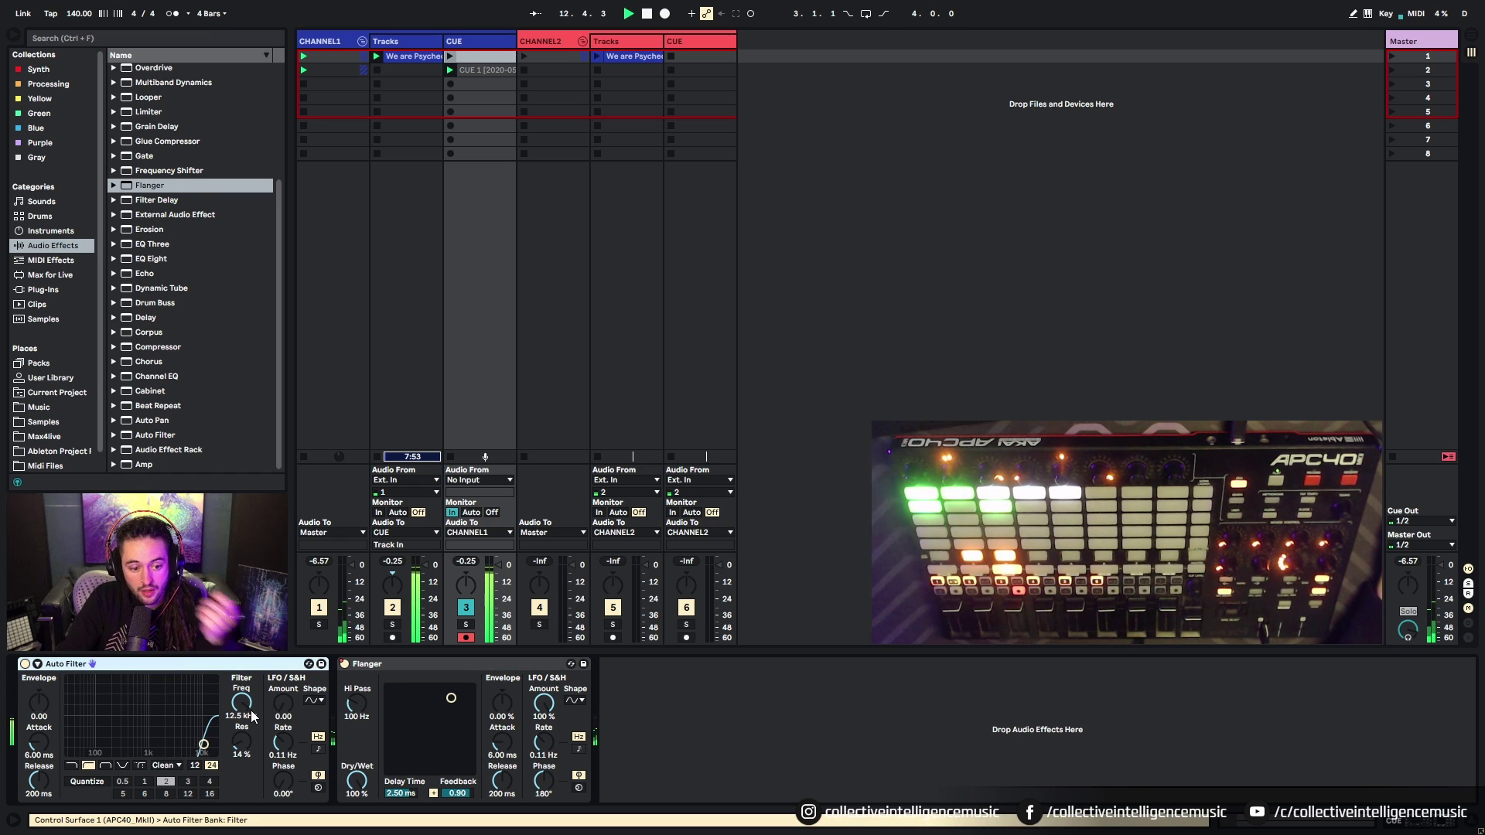
left_click(485, 70)
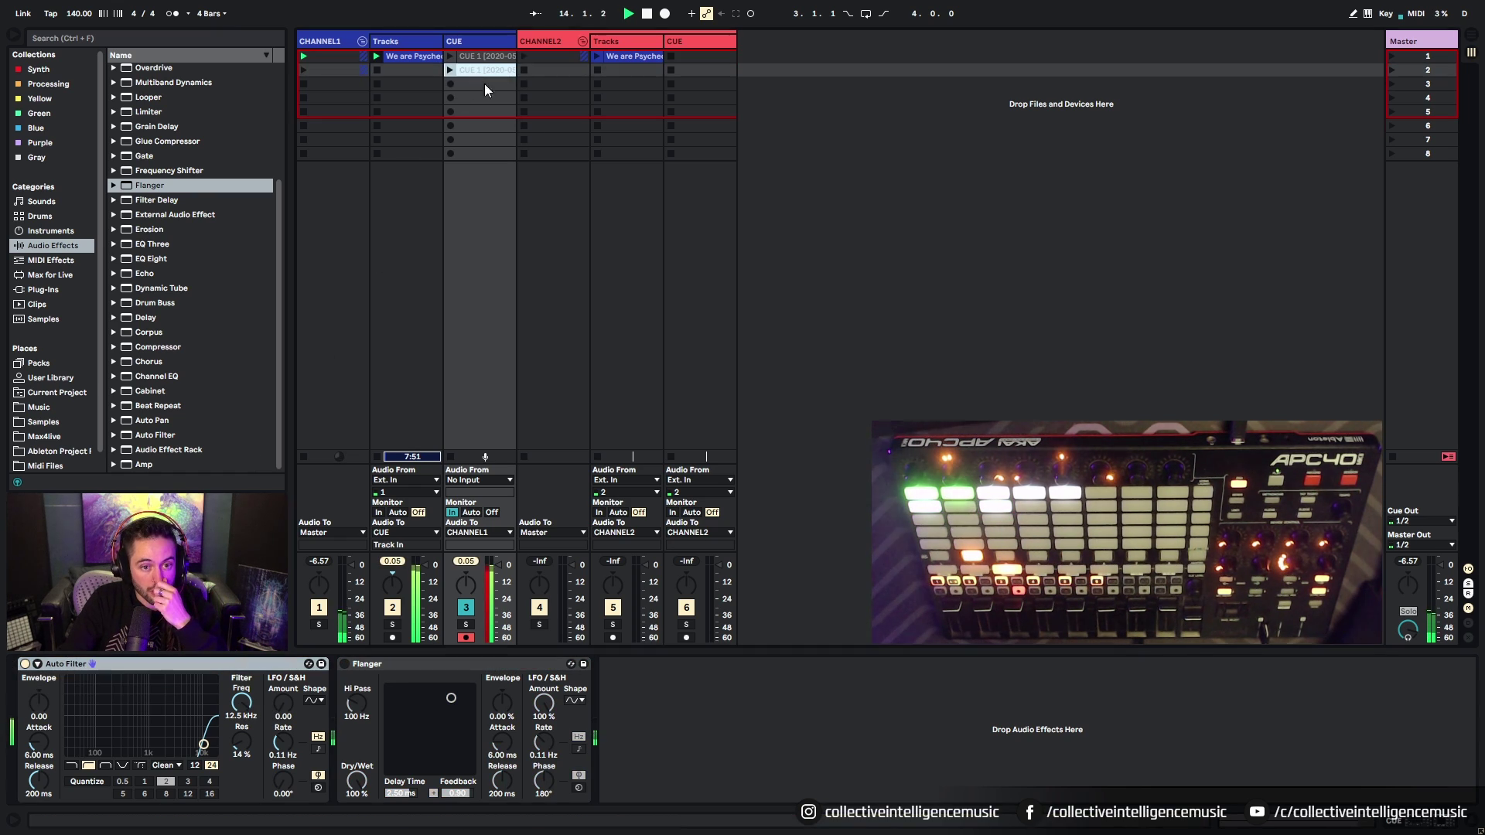
double_click(480, 71)
left_click(340, 679)
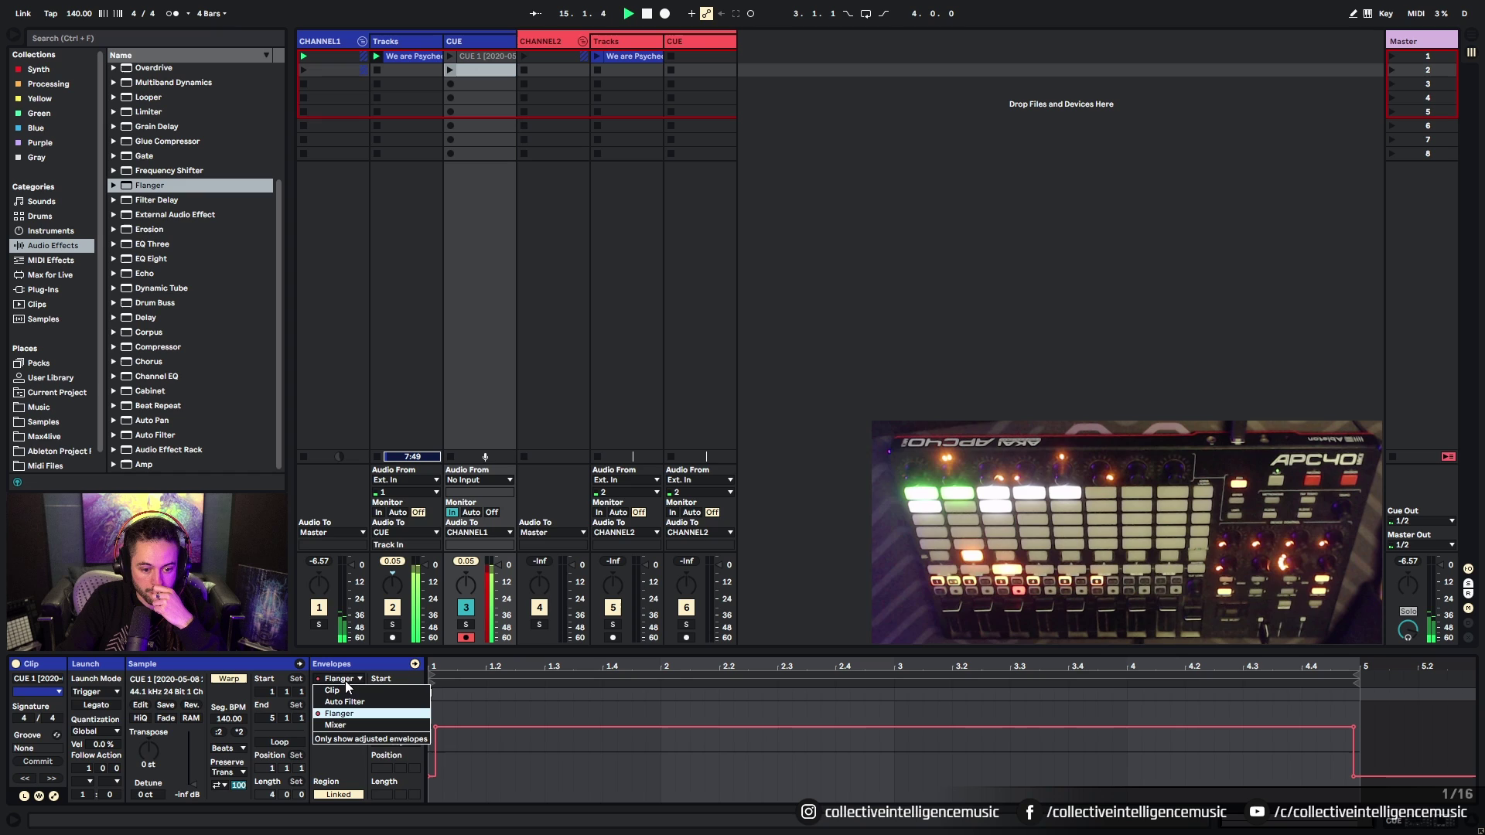
left_click(344, 702)
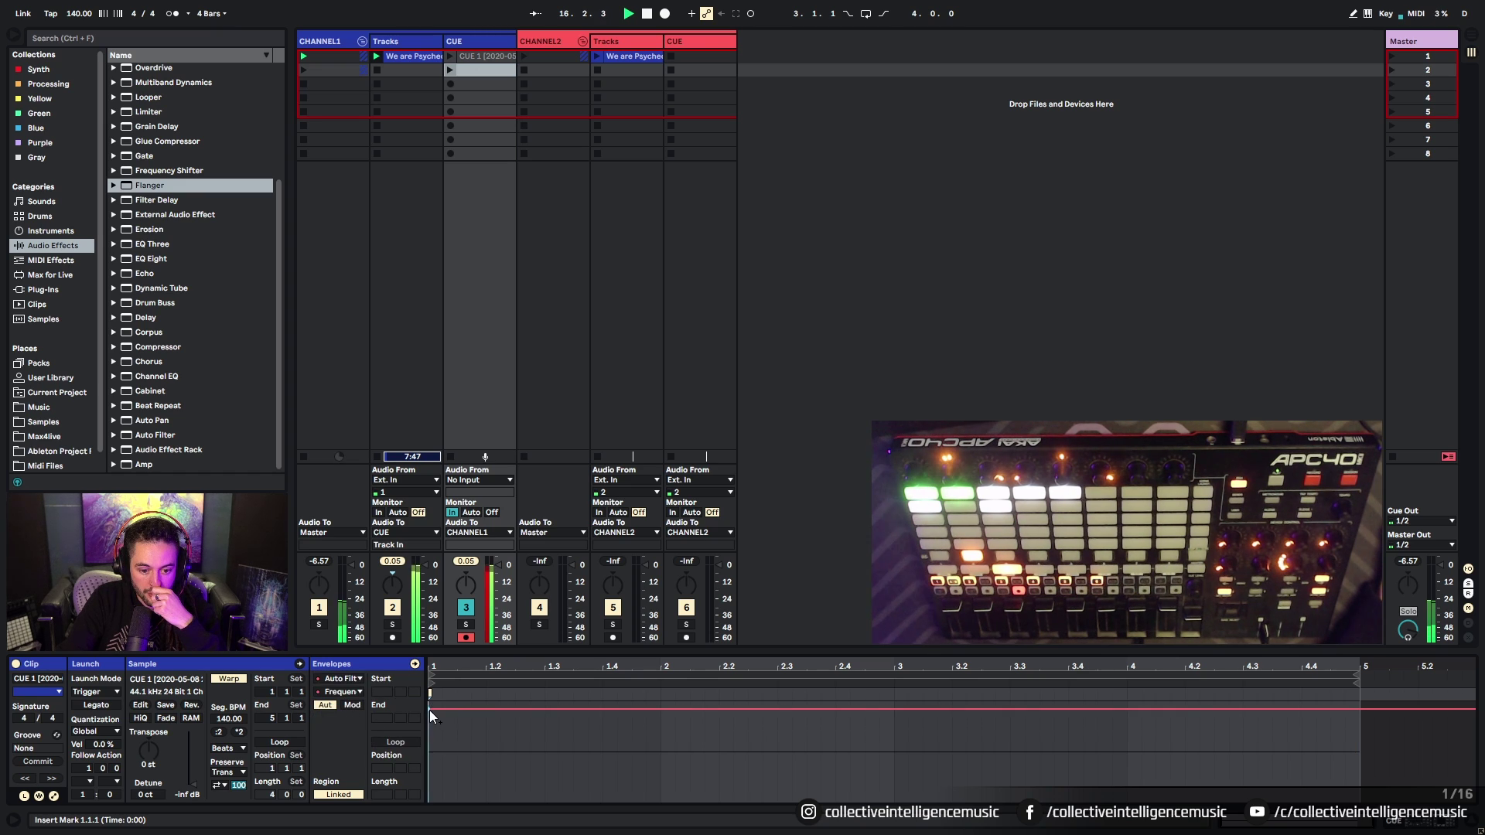
left_click_drag(430, 710, 430, 801)
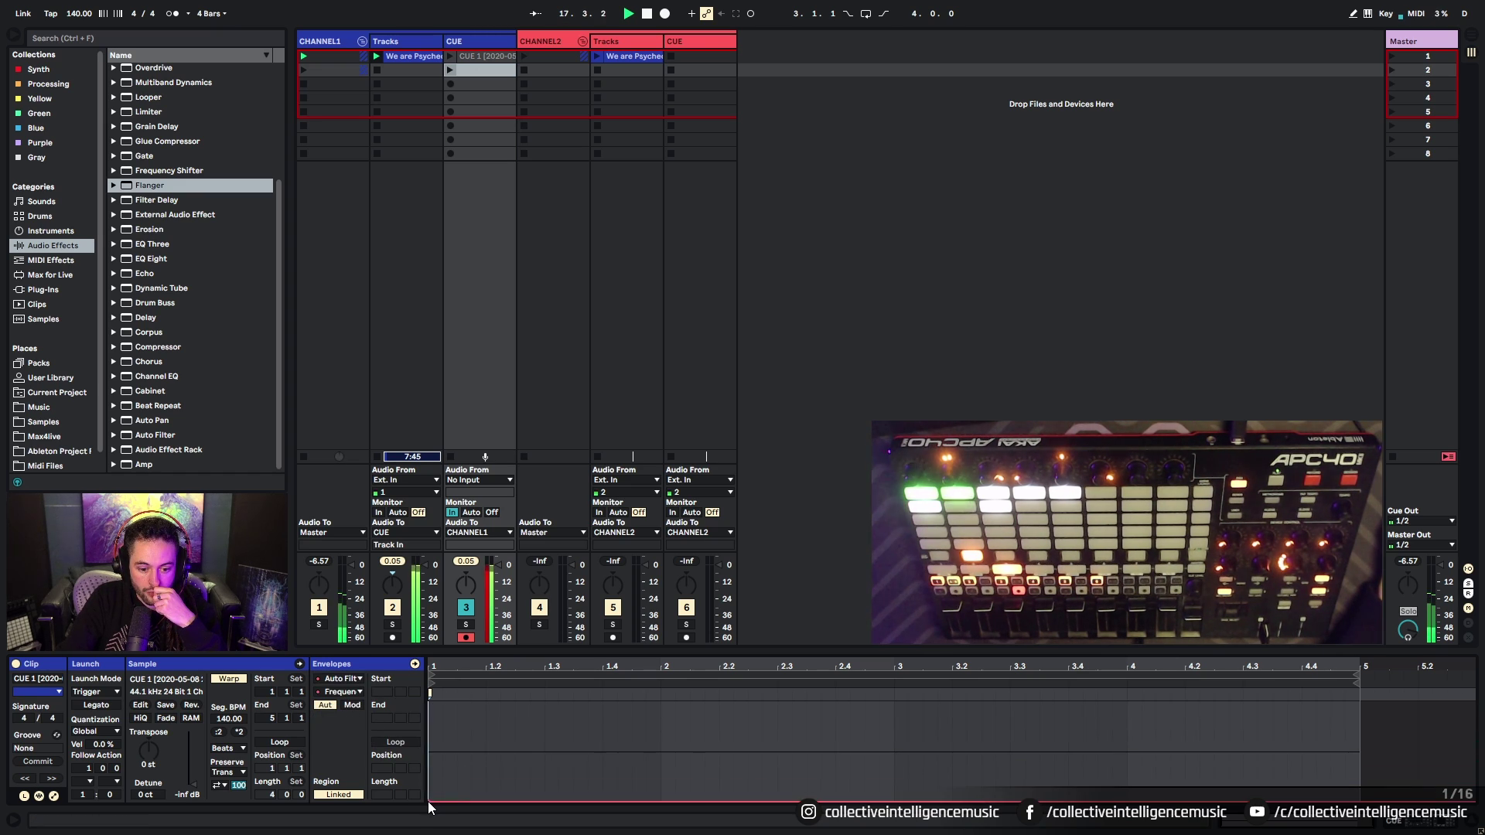
Step: Undo the last change, delete the accidental duplicate CUE 1 clip, and pull the clip envelope down
scroll(428, 802, "left", 3)
key("ctrl+z")
left_click(670, 723)
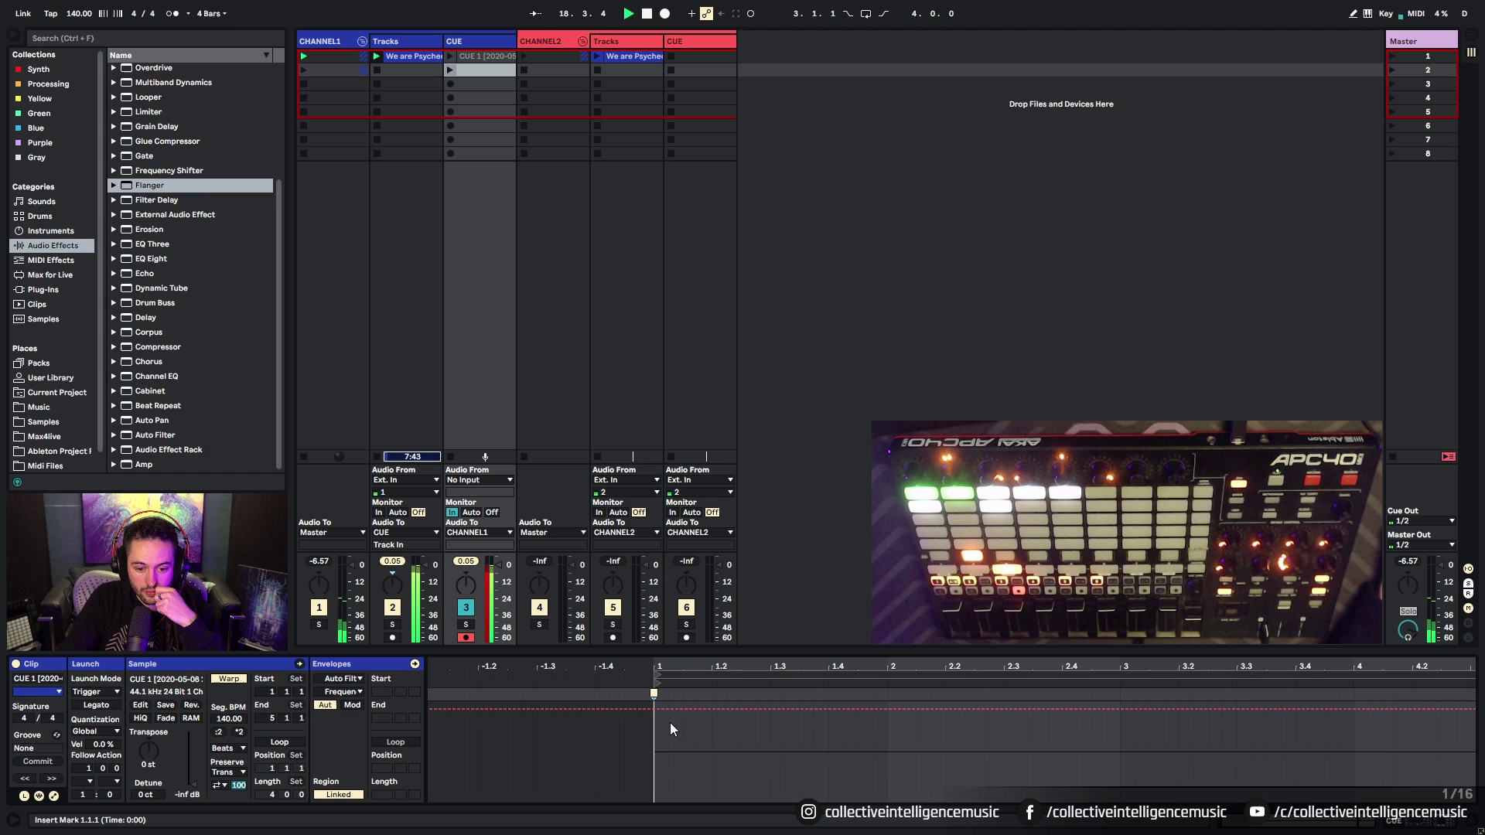
key("shift+Tab")
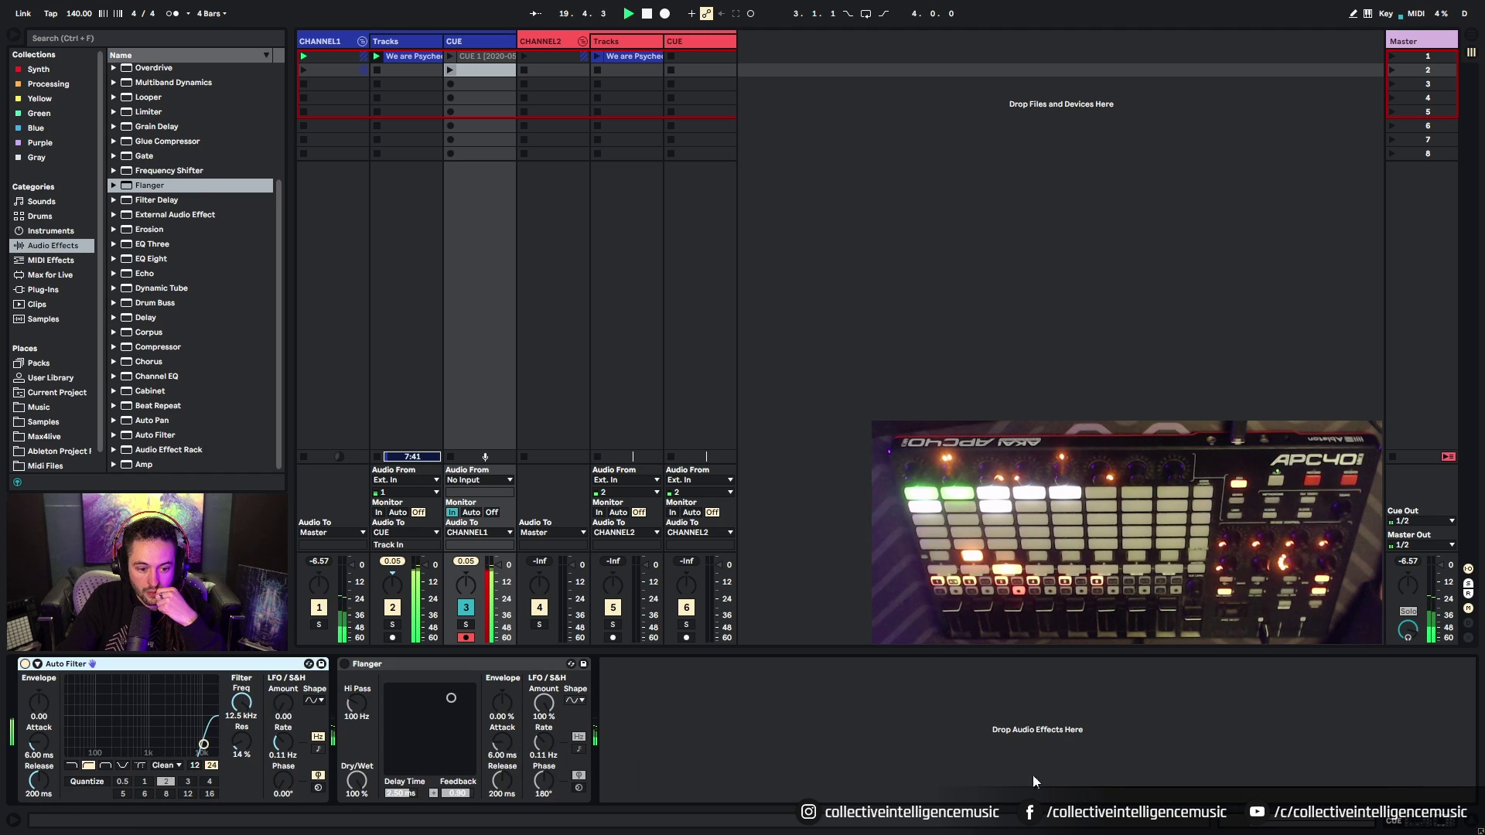
left_click(484, 44)
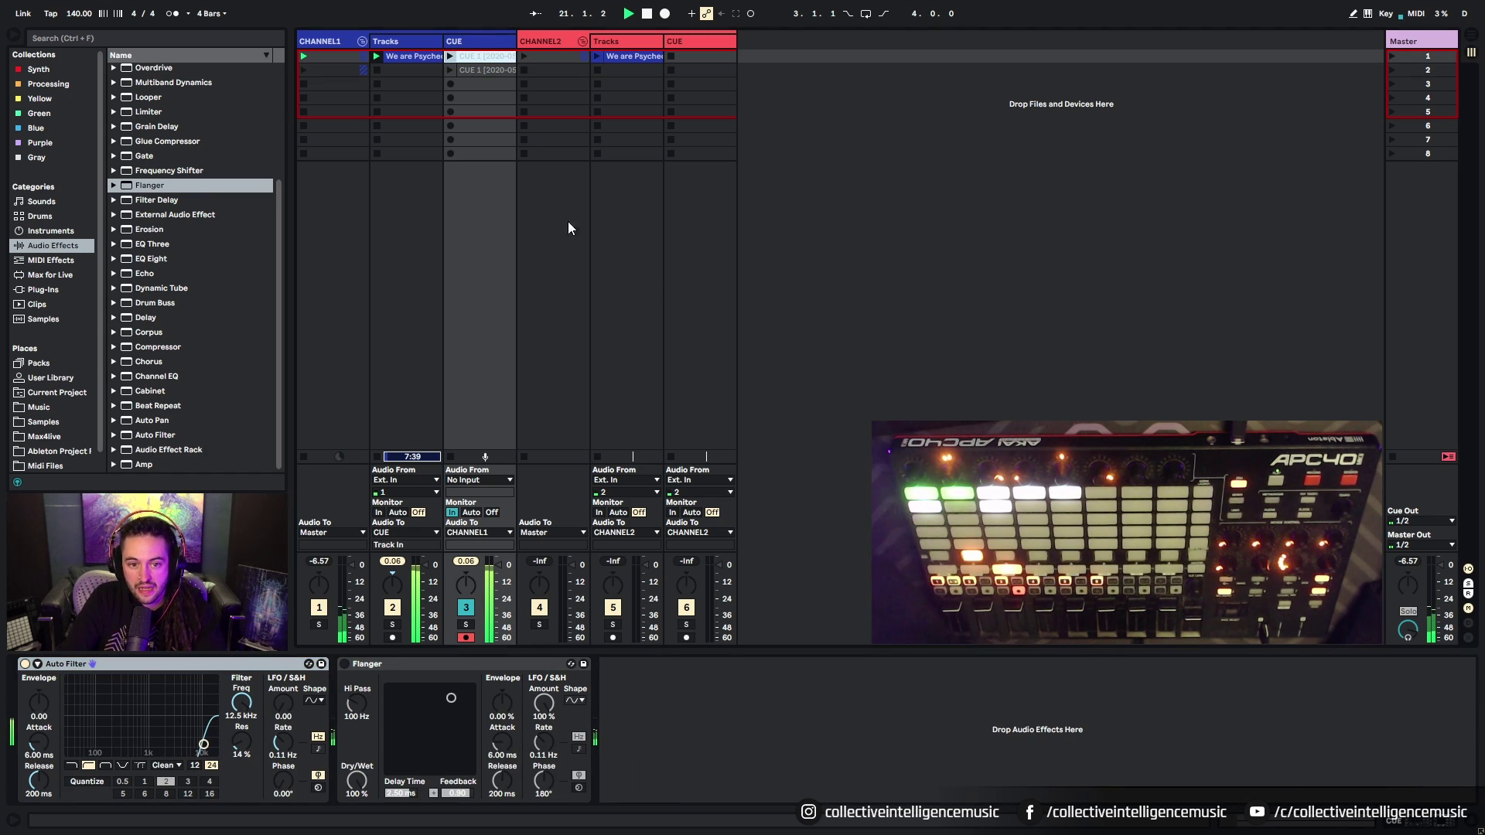
key("Down")
key("Delete")
key("shift+Tab")
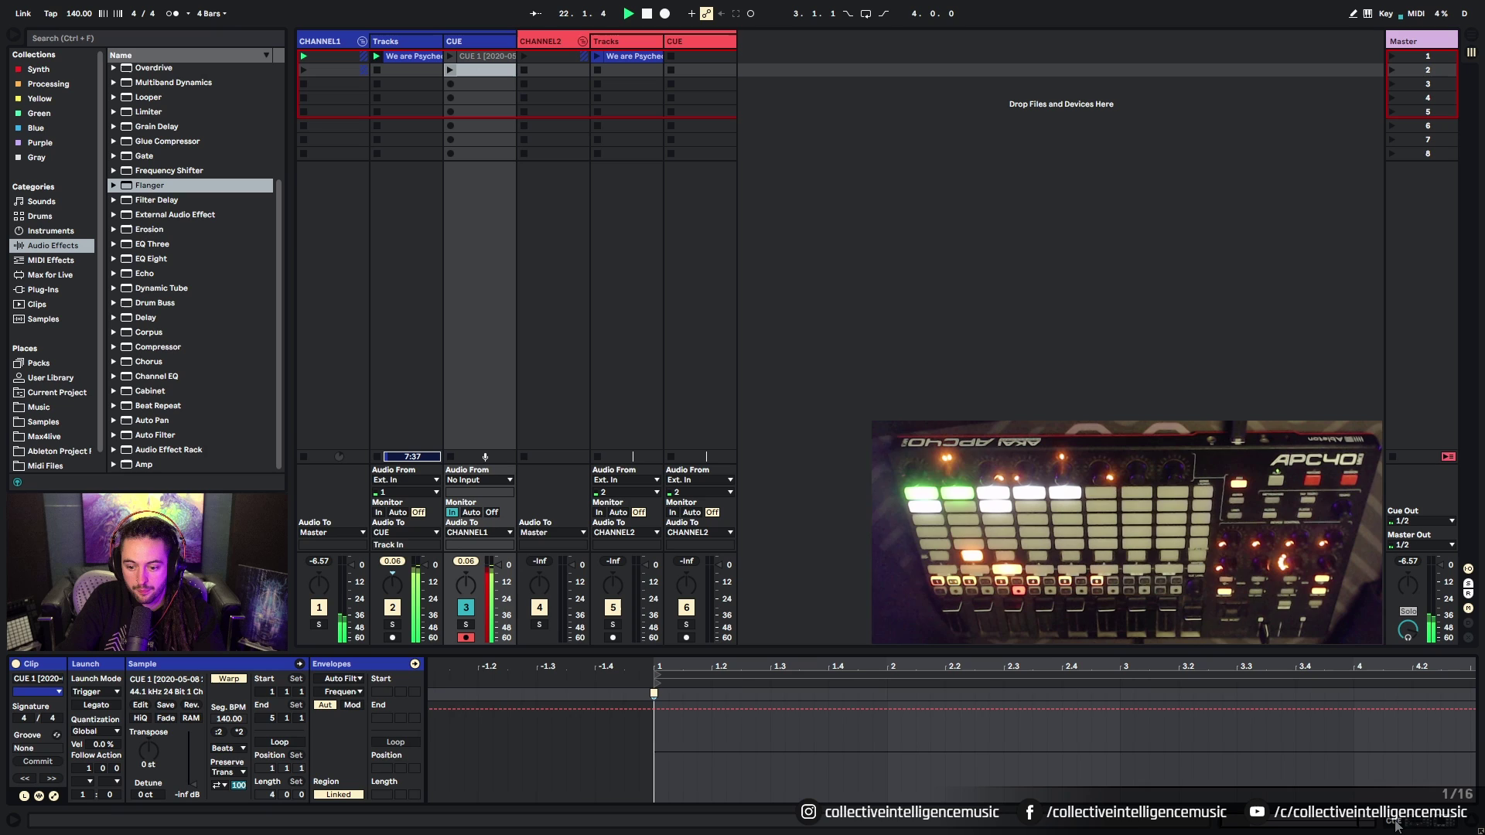
scroll(646, 712, "down", 1)
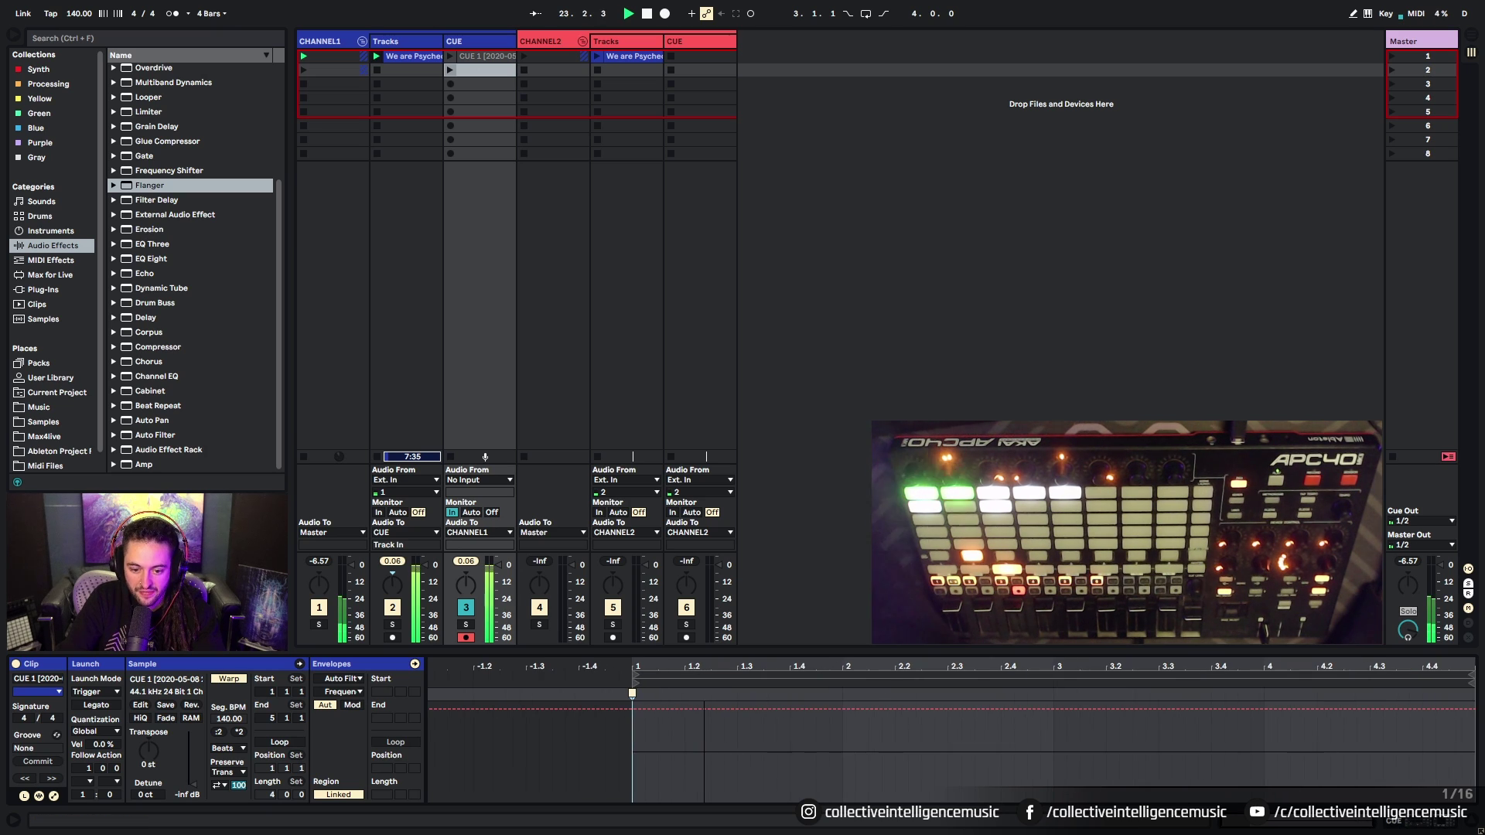
left_click_drag(636, 708, 639, 801)
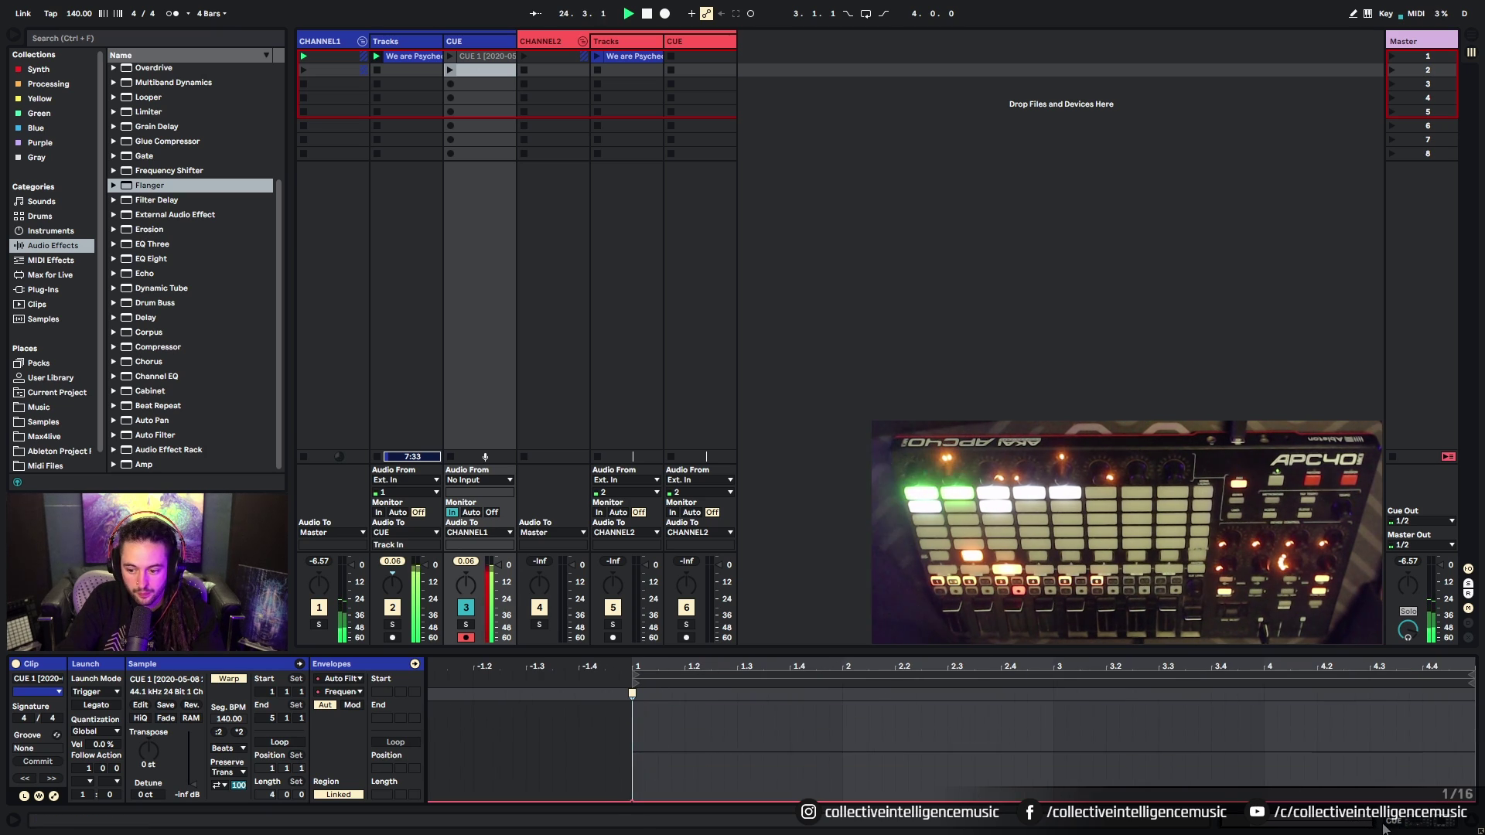
Step: Automate the Auto Filter's Device On switch, setting it Off at the clip start
key("shift+Tab")
key("shift+Tab")
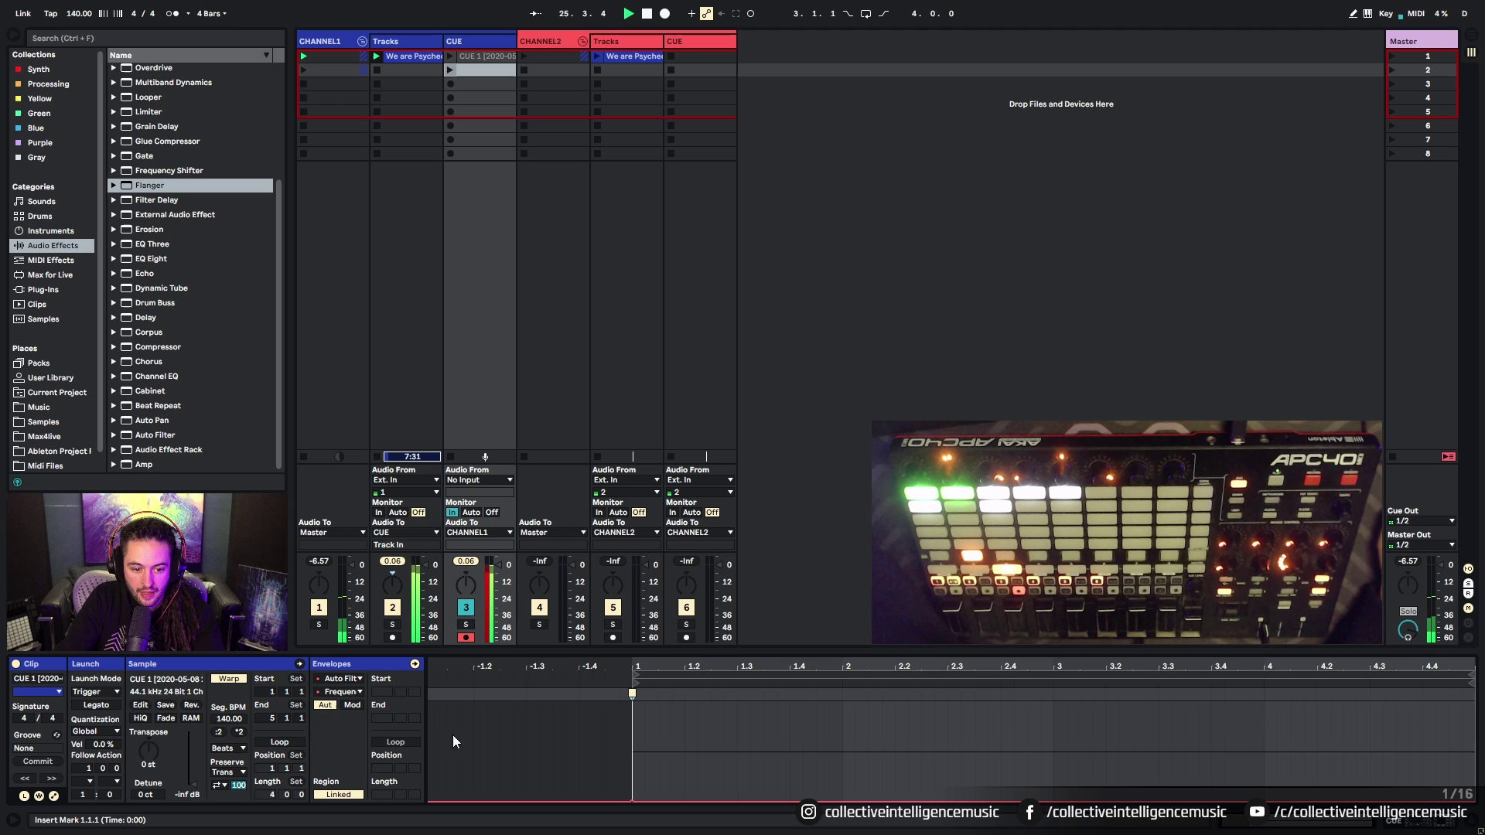
left_click(346, 684)
left_click(336, 709)
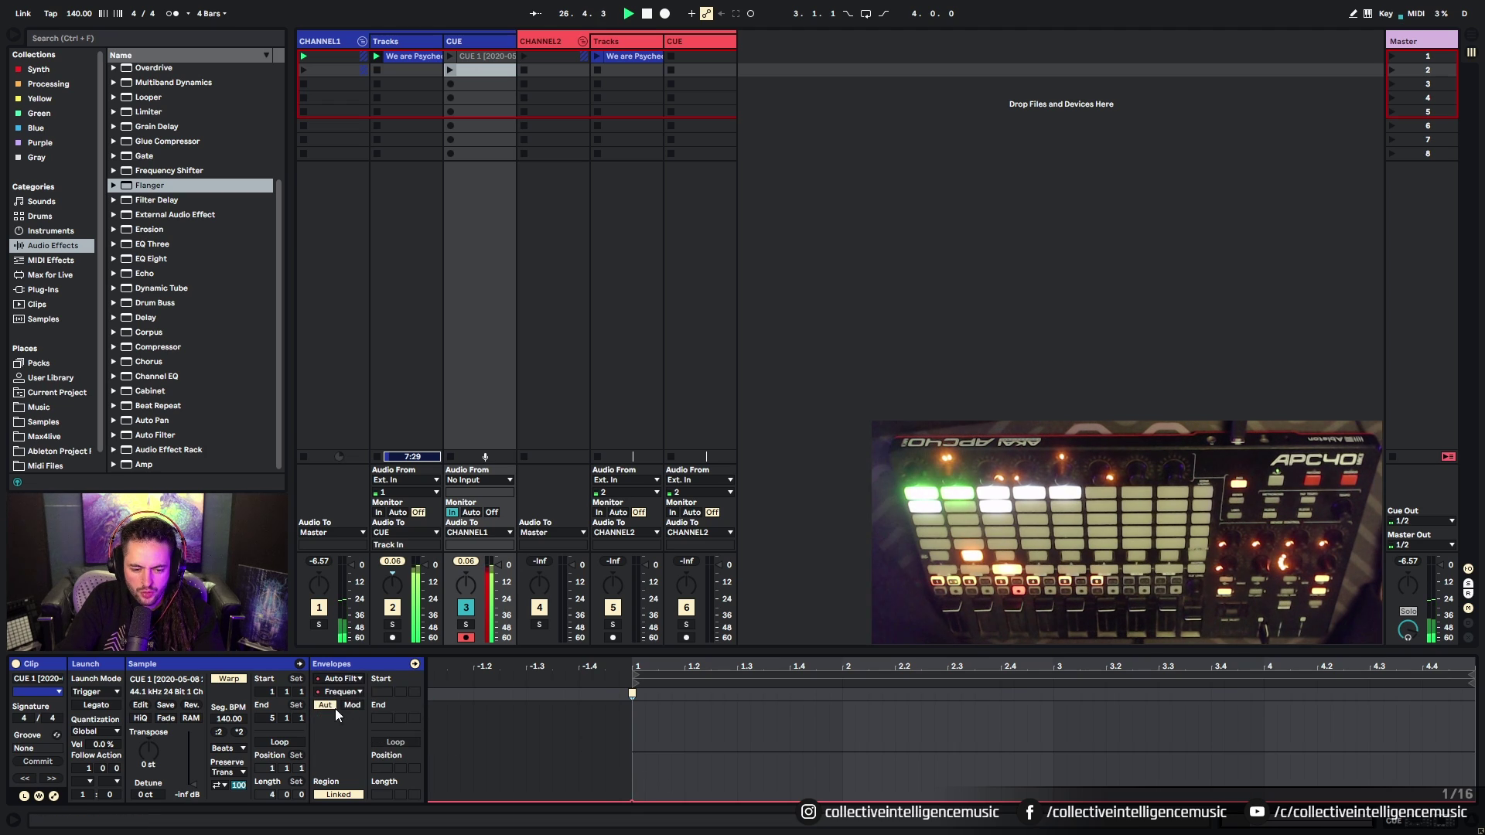
left_click(338, 692)
left_click(353, 379)
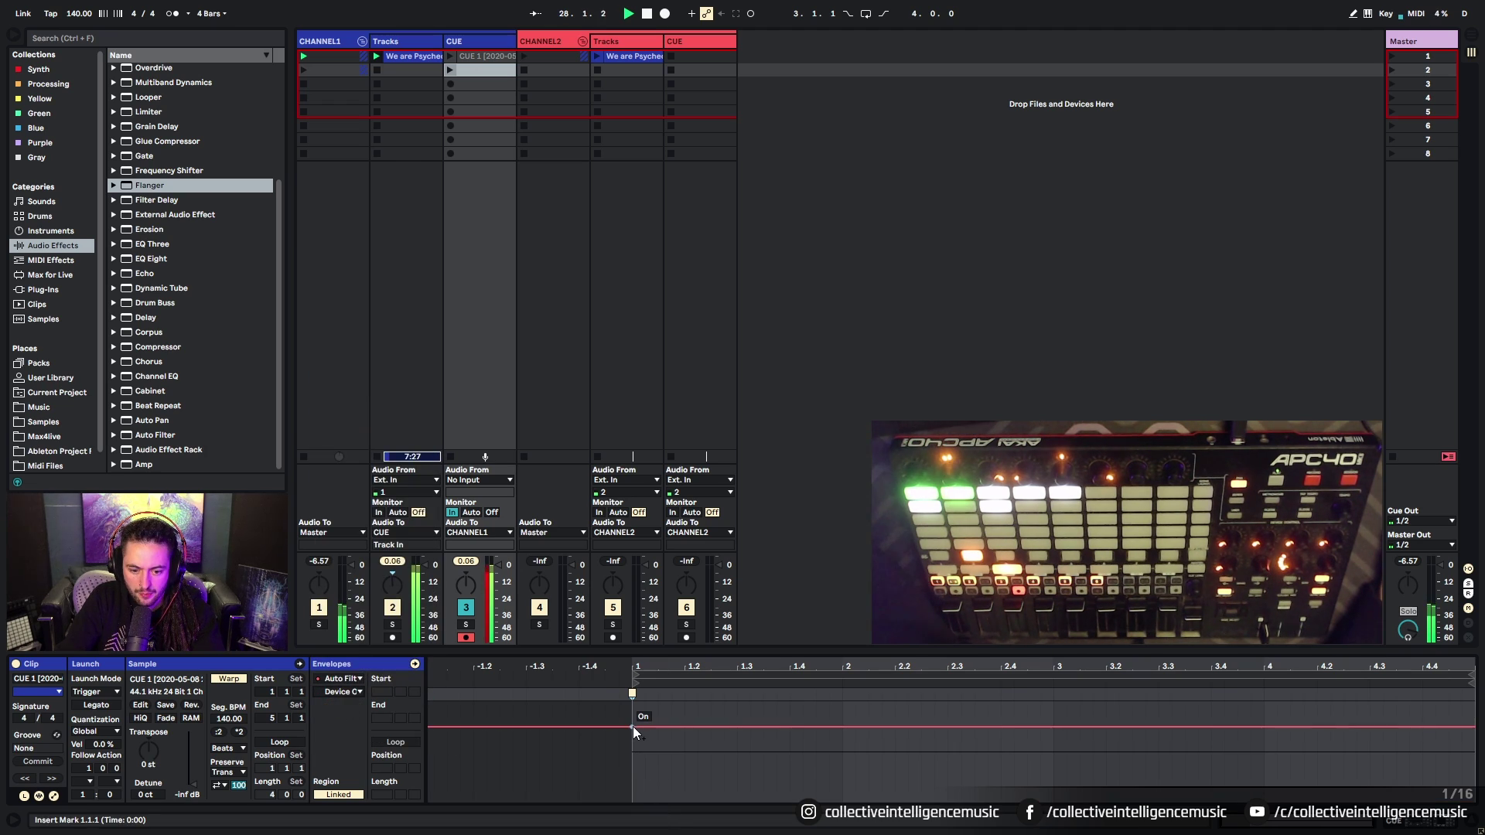
mouse_move(634, 731)
left_mouse_down()
mouse_move(632, 776)
mouse_move(645, 727)
left_mouse_up()
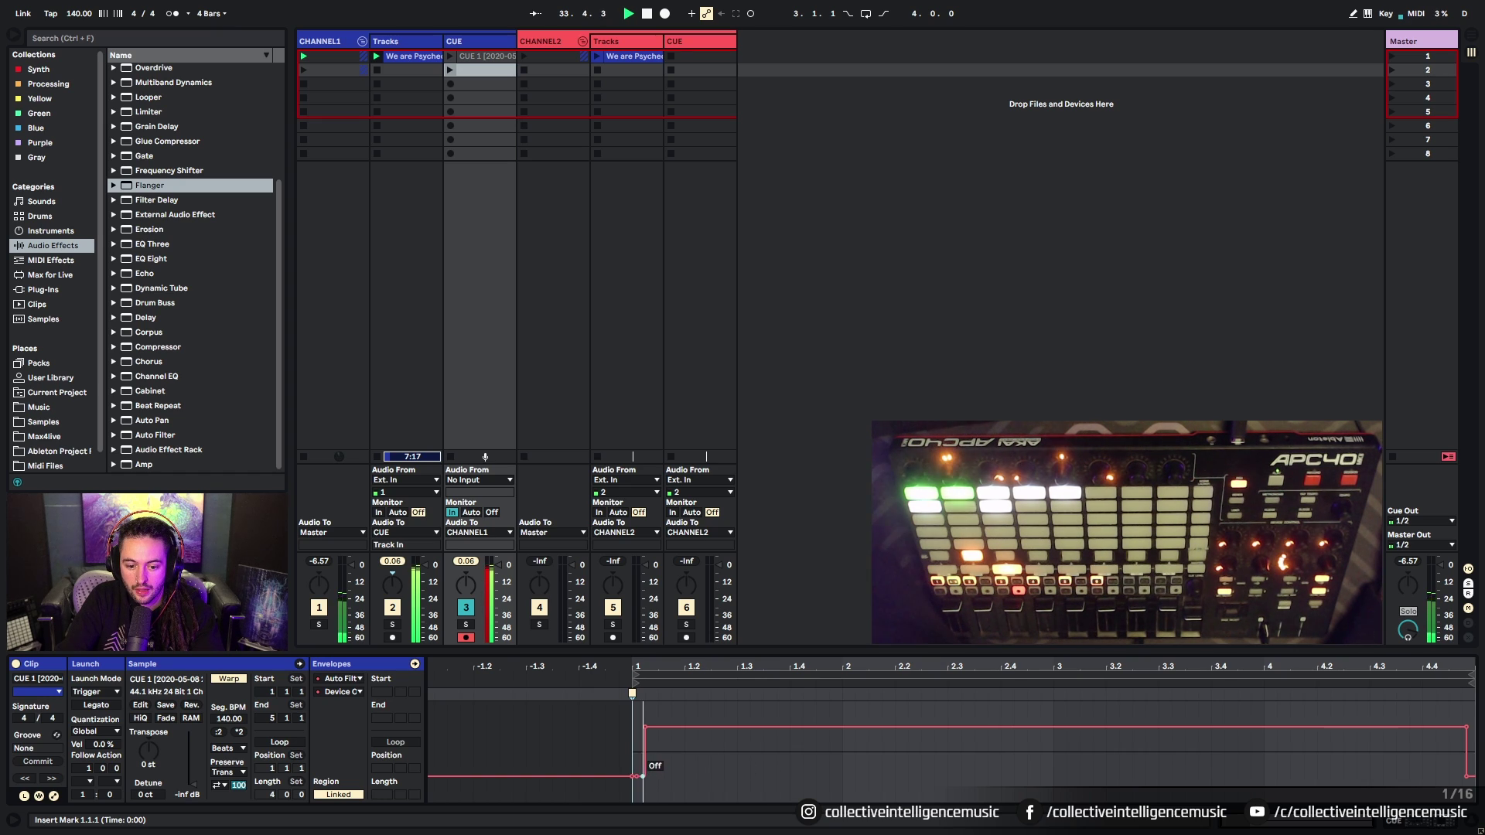
left_click(1402, 824)
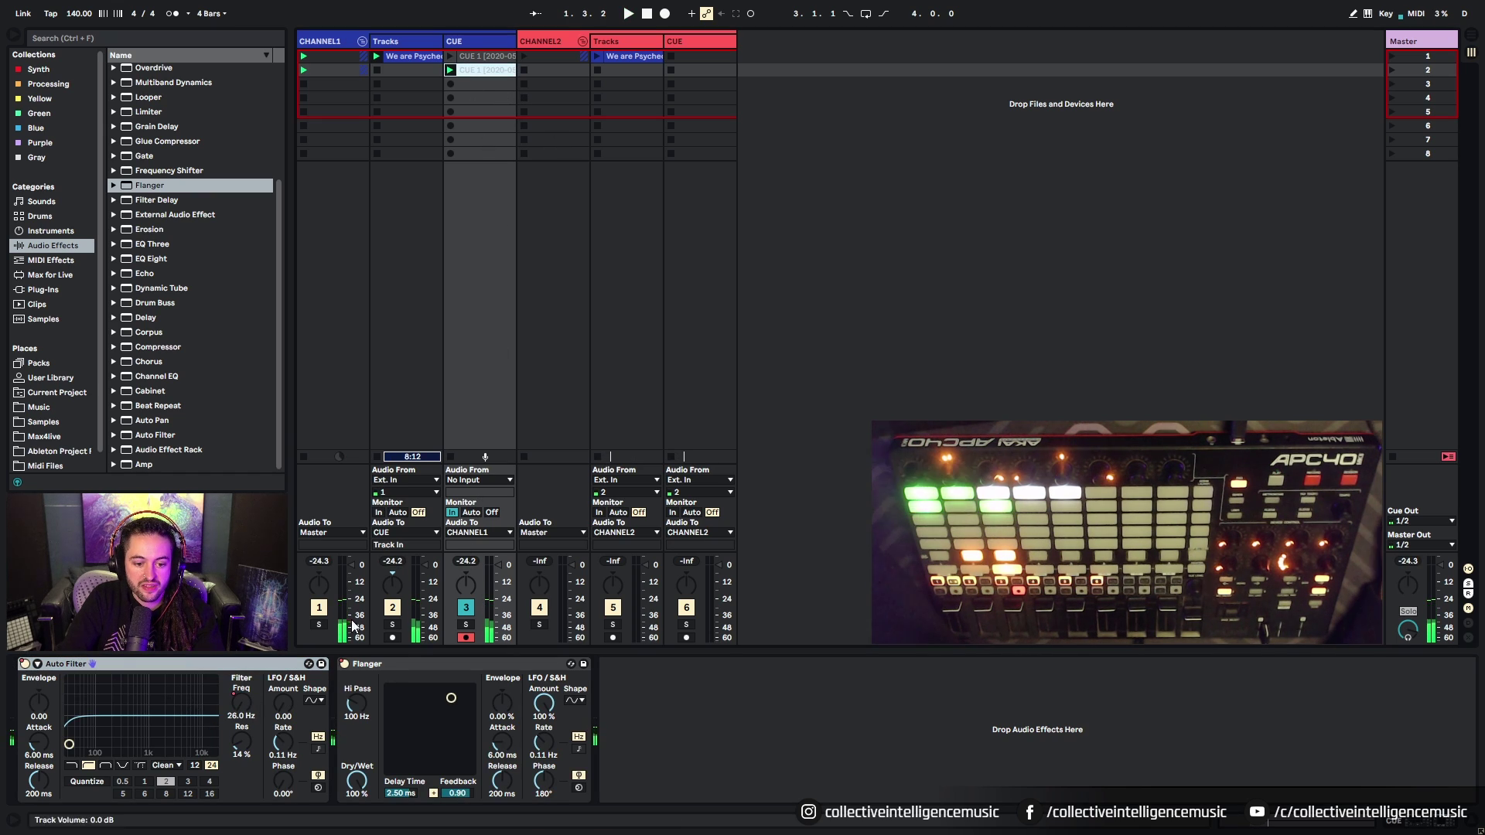
Step: Stop playback, relaunch the slot-1 CUE clip, then delete it from slot 1
key("space")
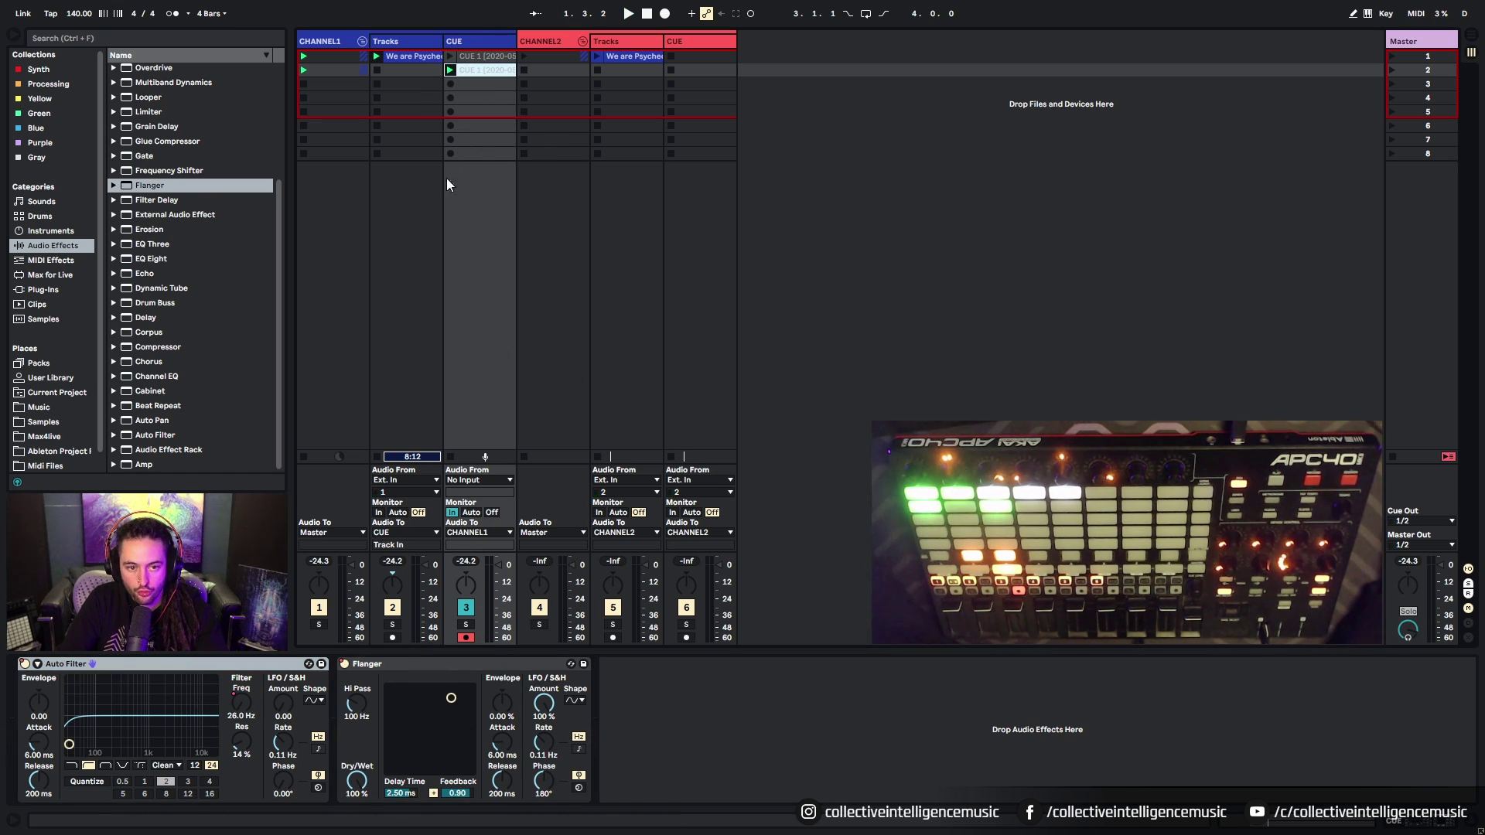
left_click(449, 56)
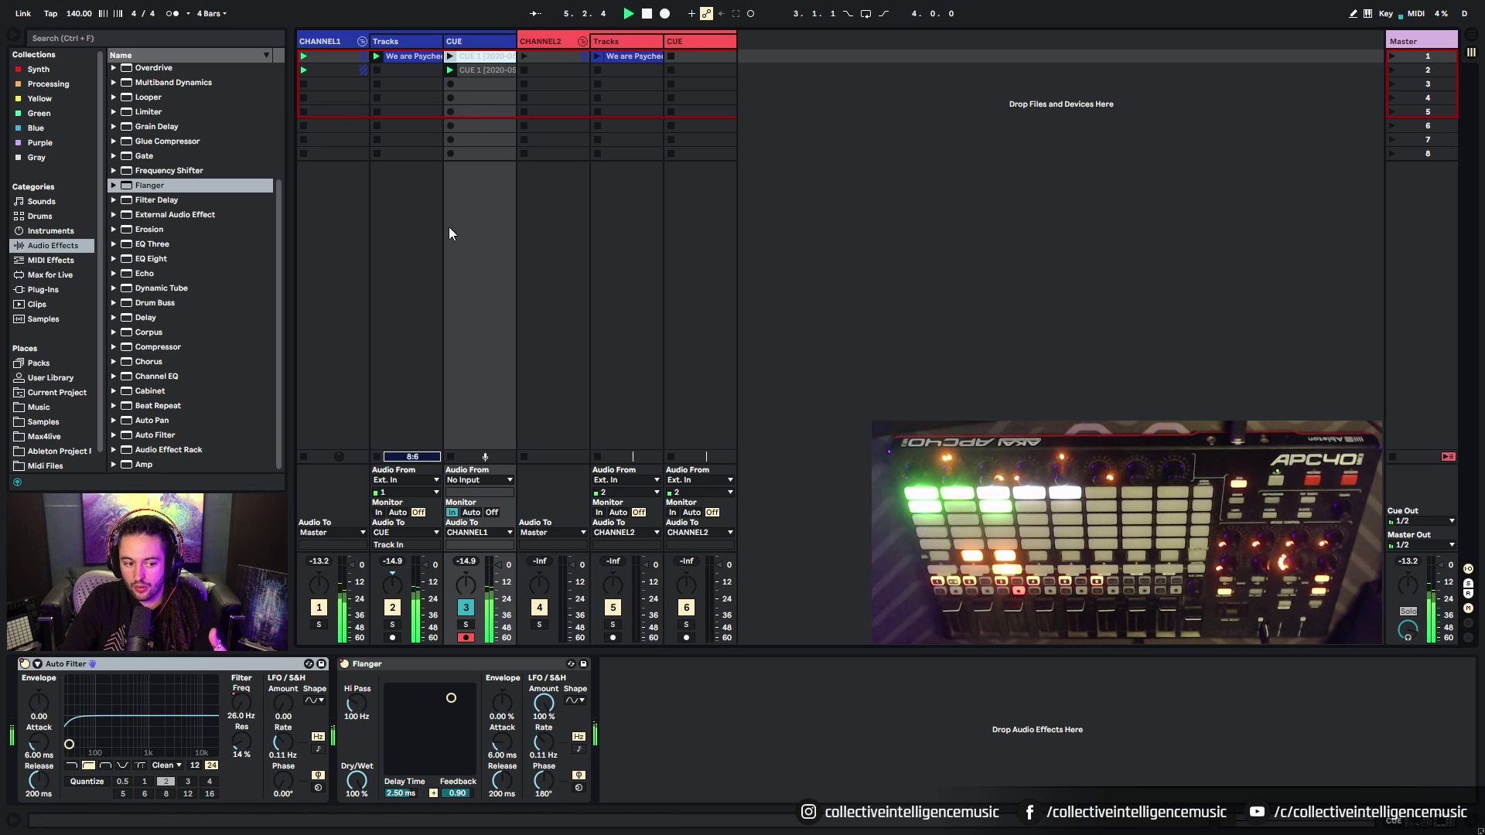
key("Delete")
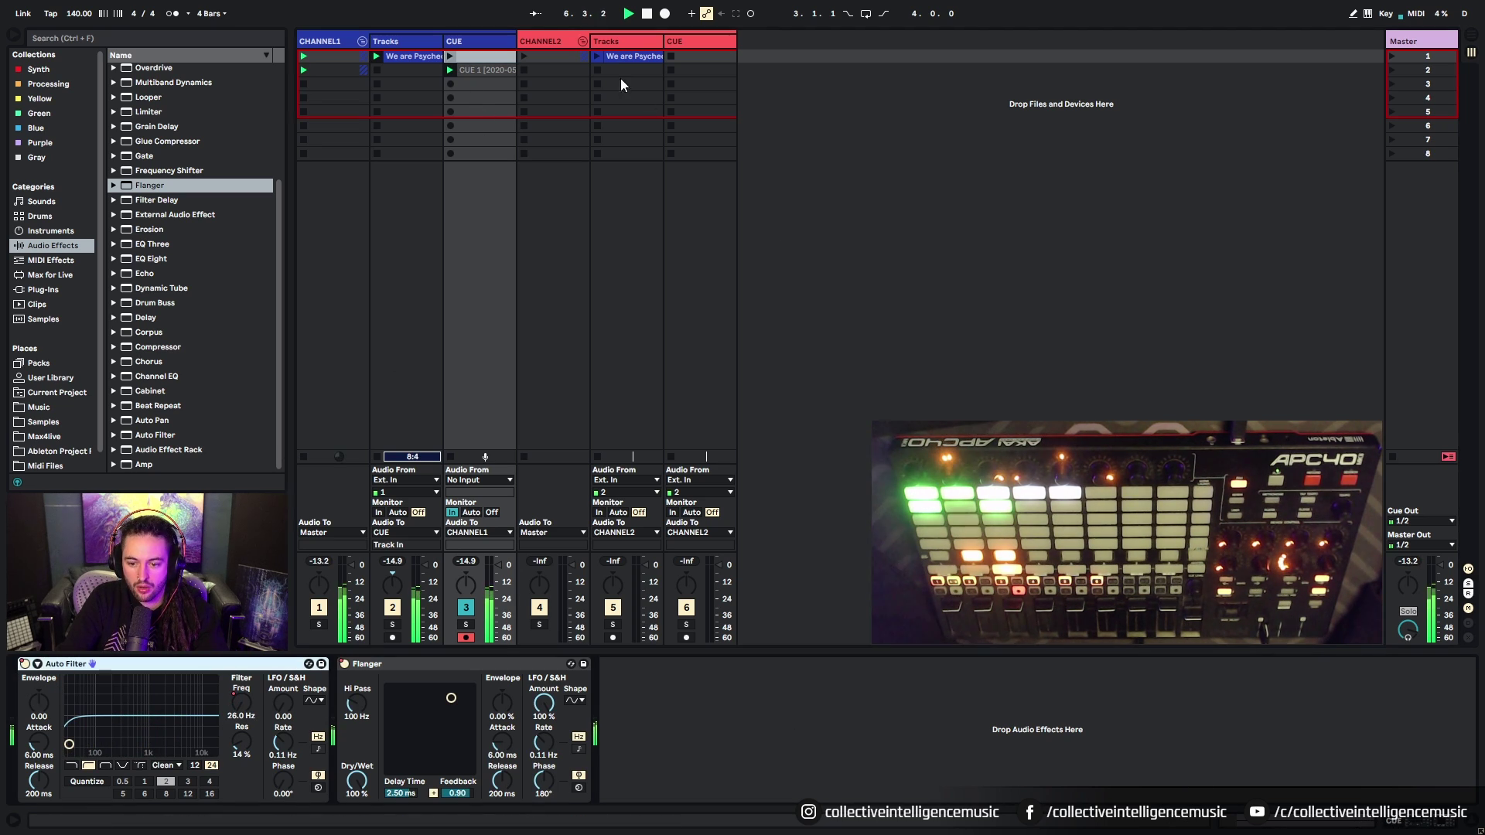
Step: Select the slot-2 CUE 1 clip and choose Auto Filter > Device On as its envelope
key("shift+Tab")
left_click(341, 679)
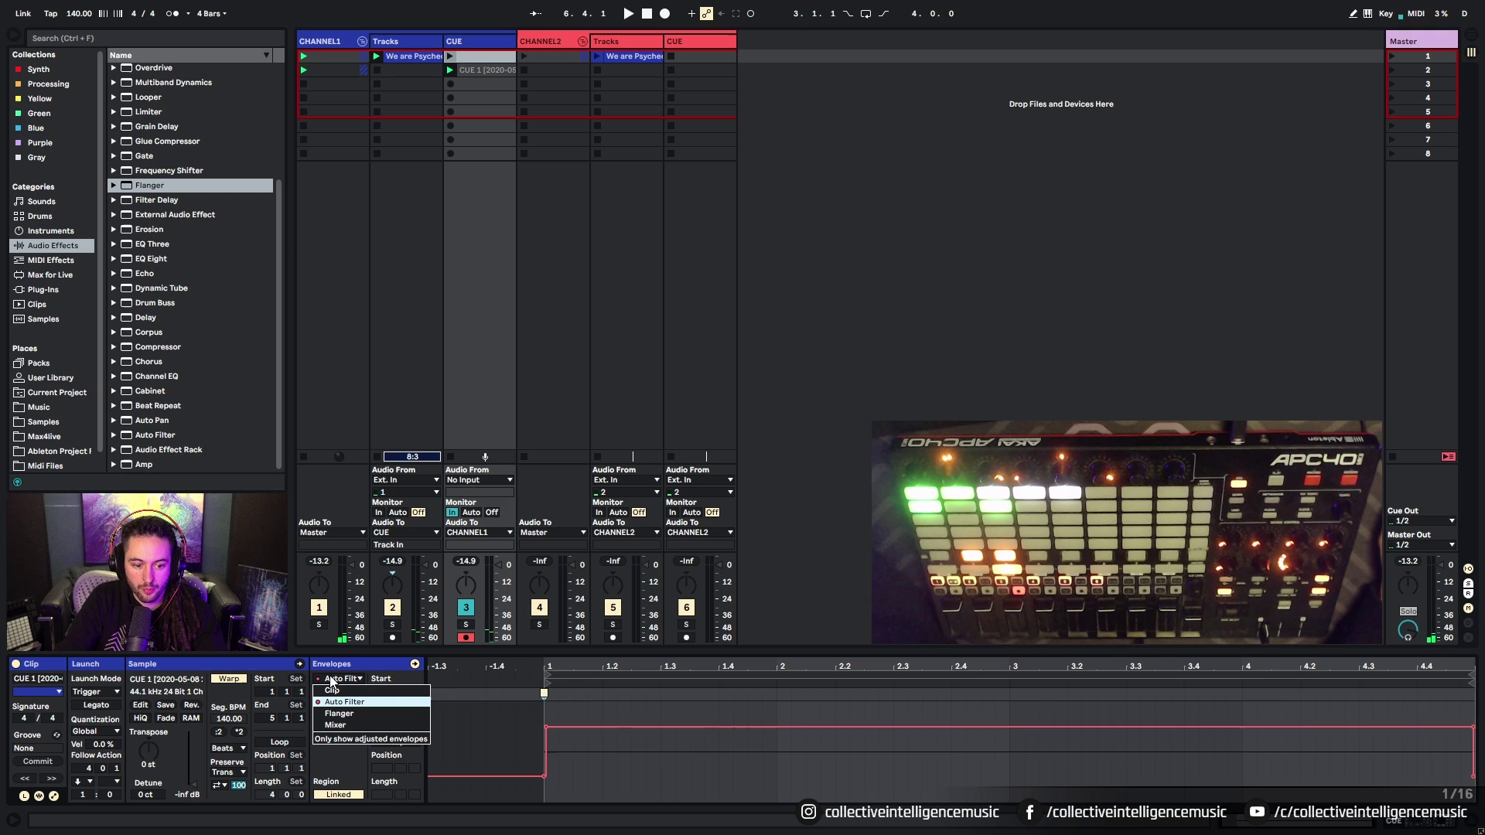
left_click(329, 702)
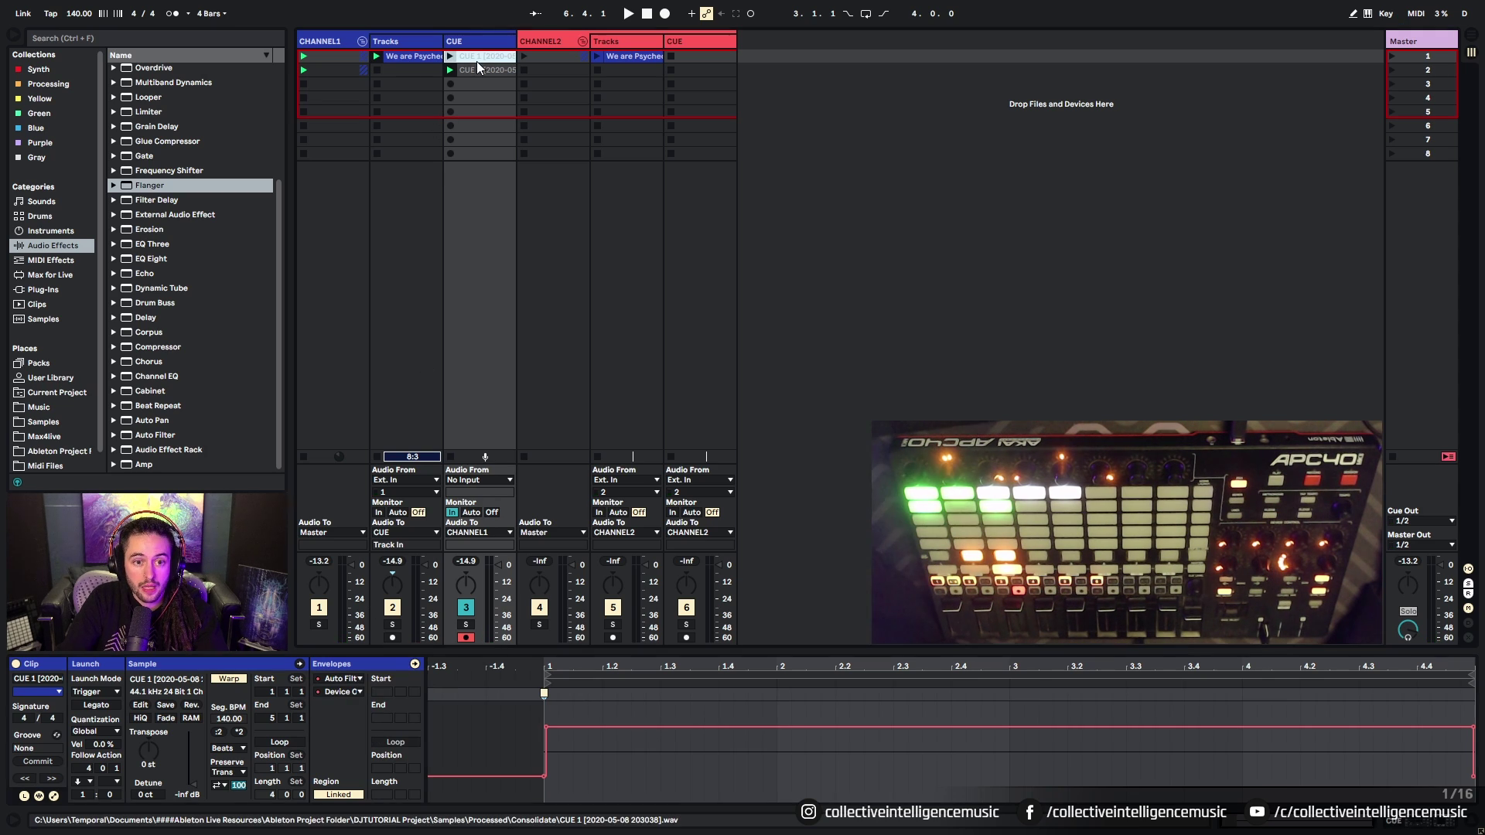
left_click(343, 679)
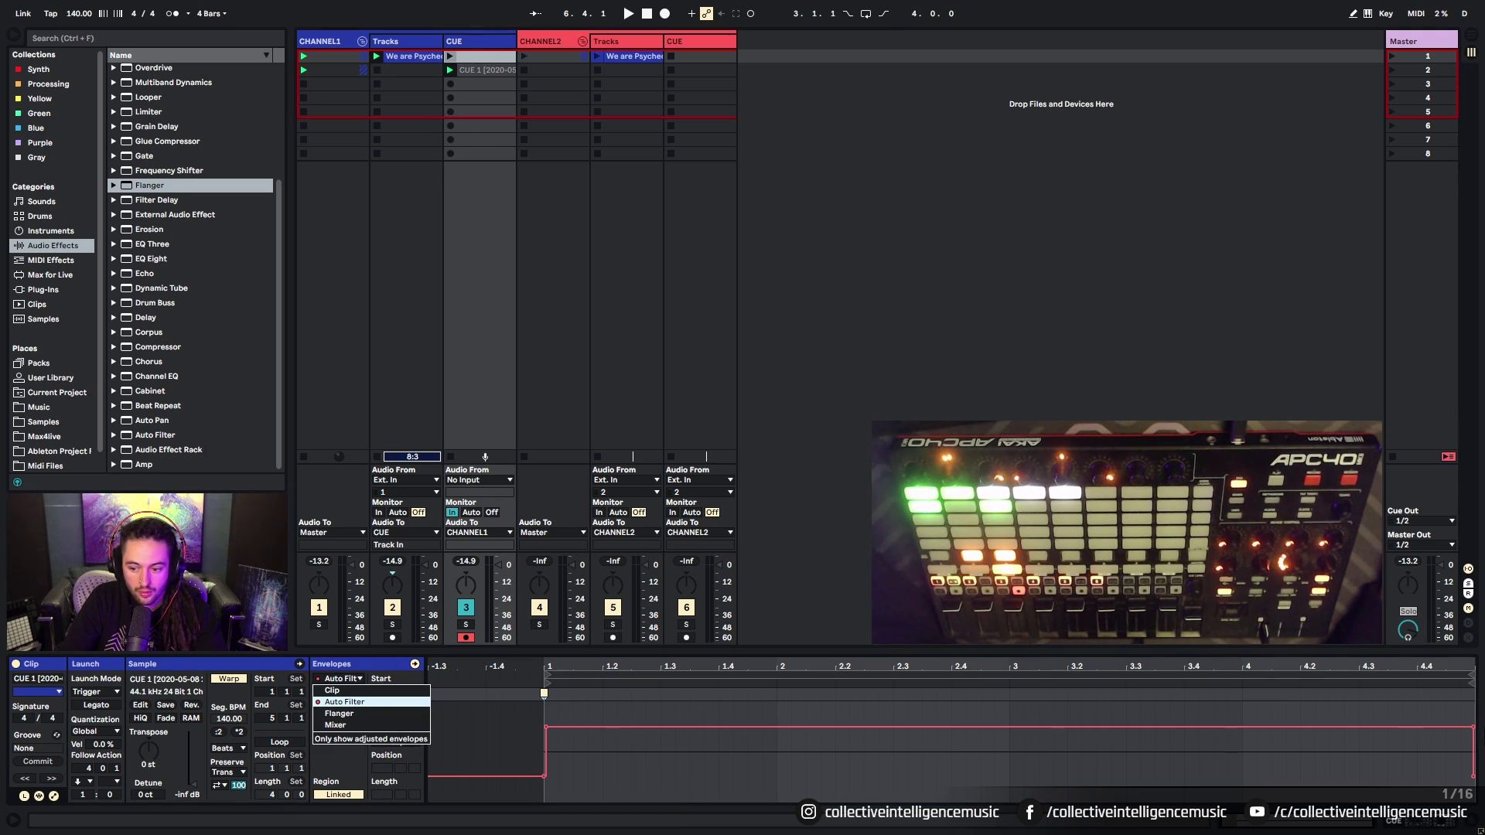
left_click(346, 703)
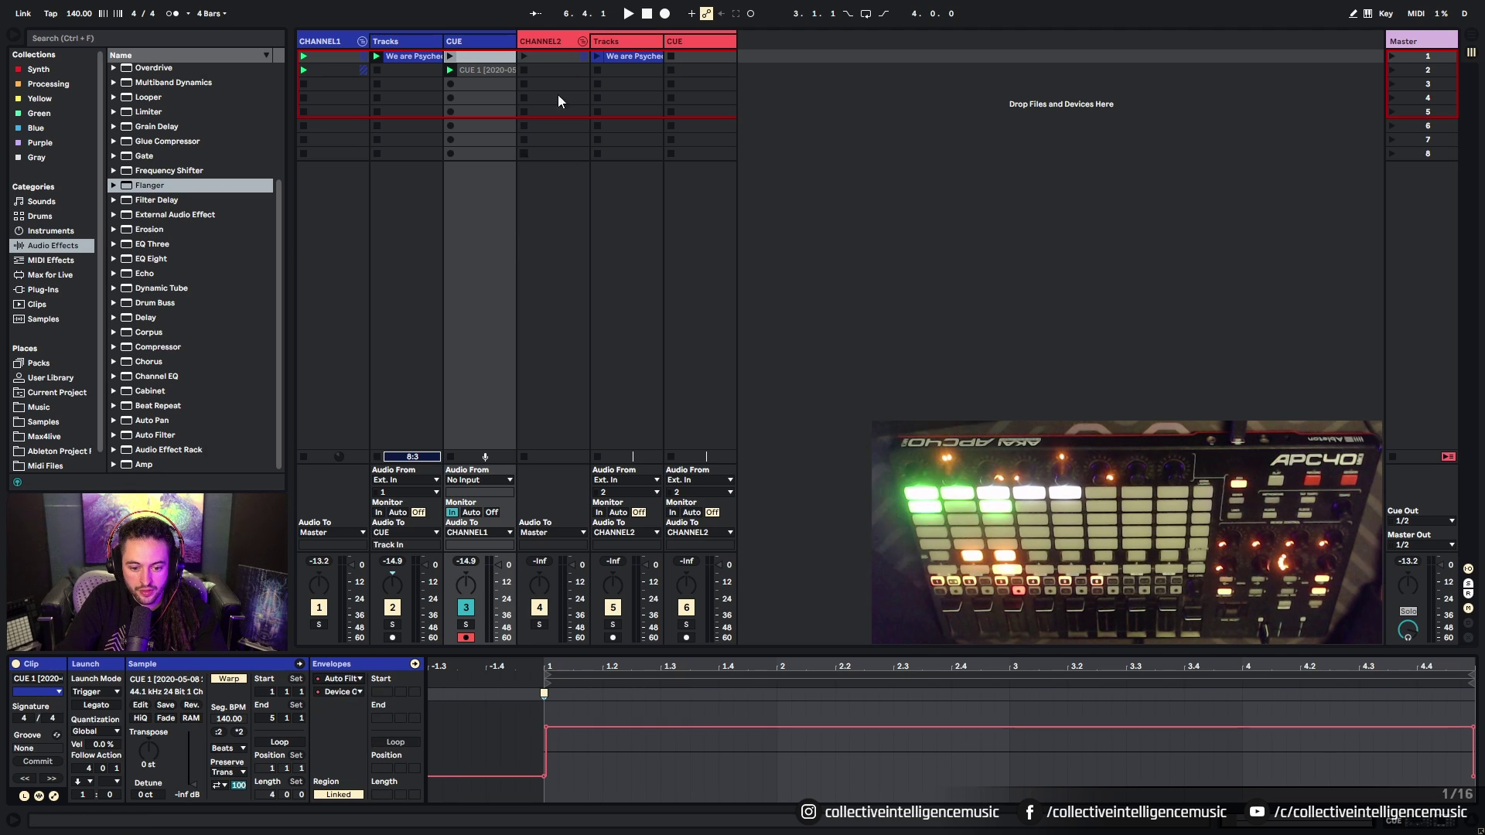
left_click(471, 70)
left_click(322, 692)
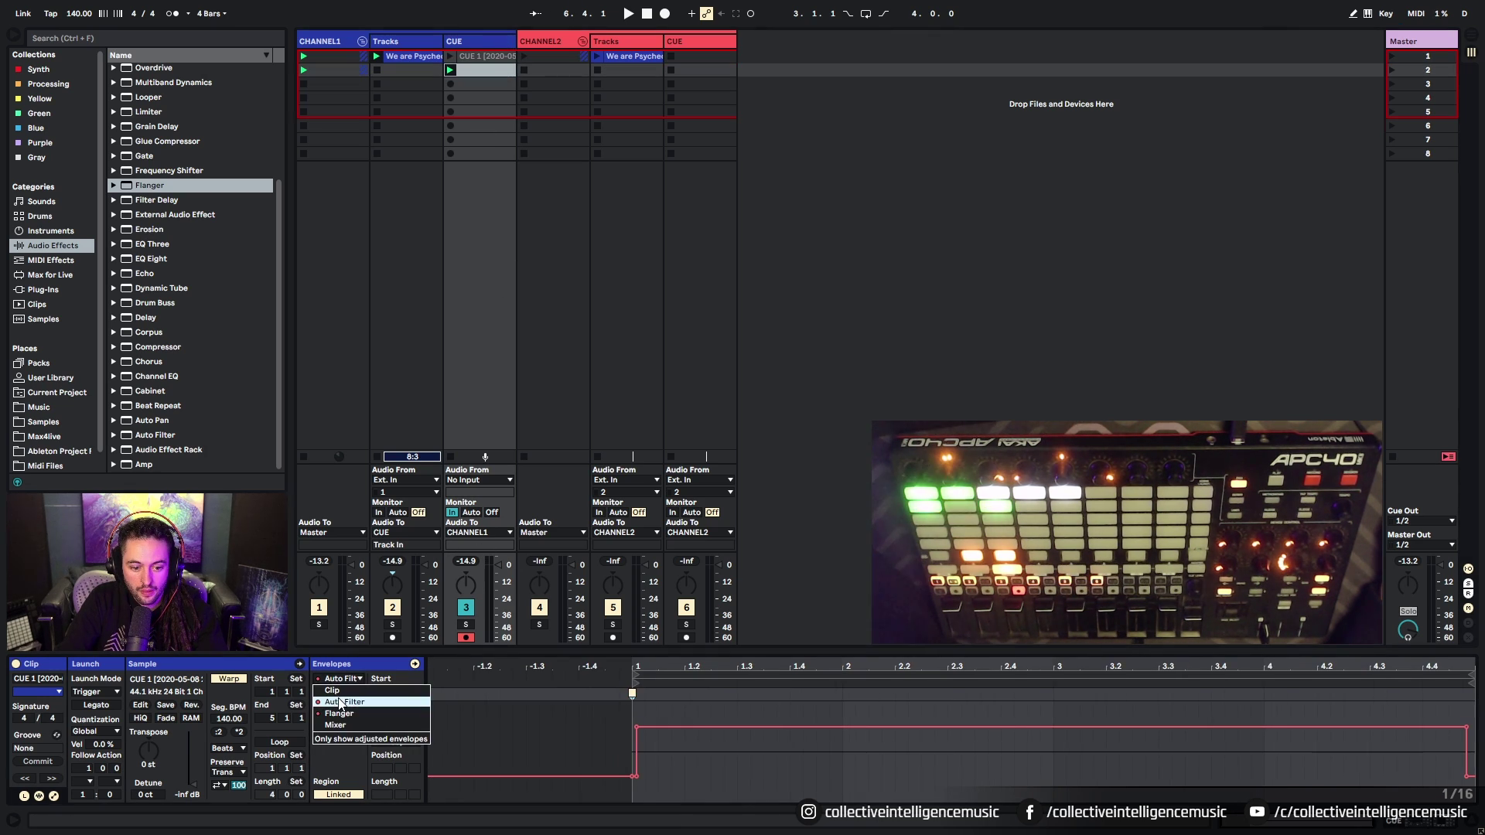
left_click(332, 700)
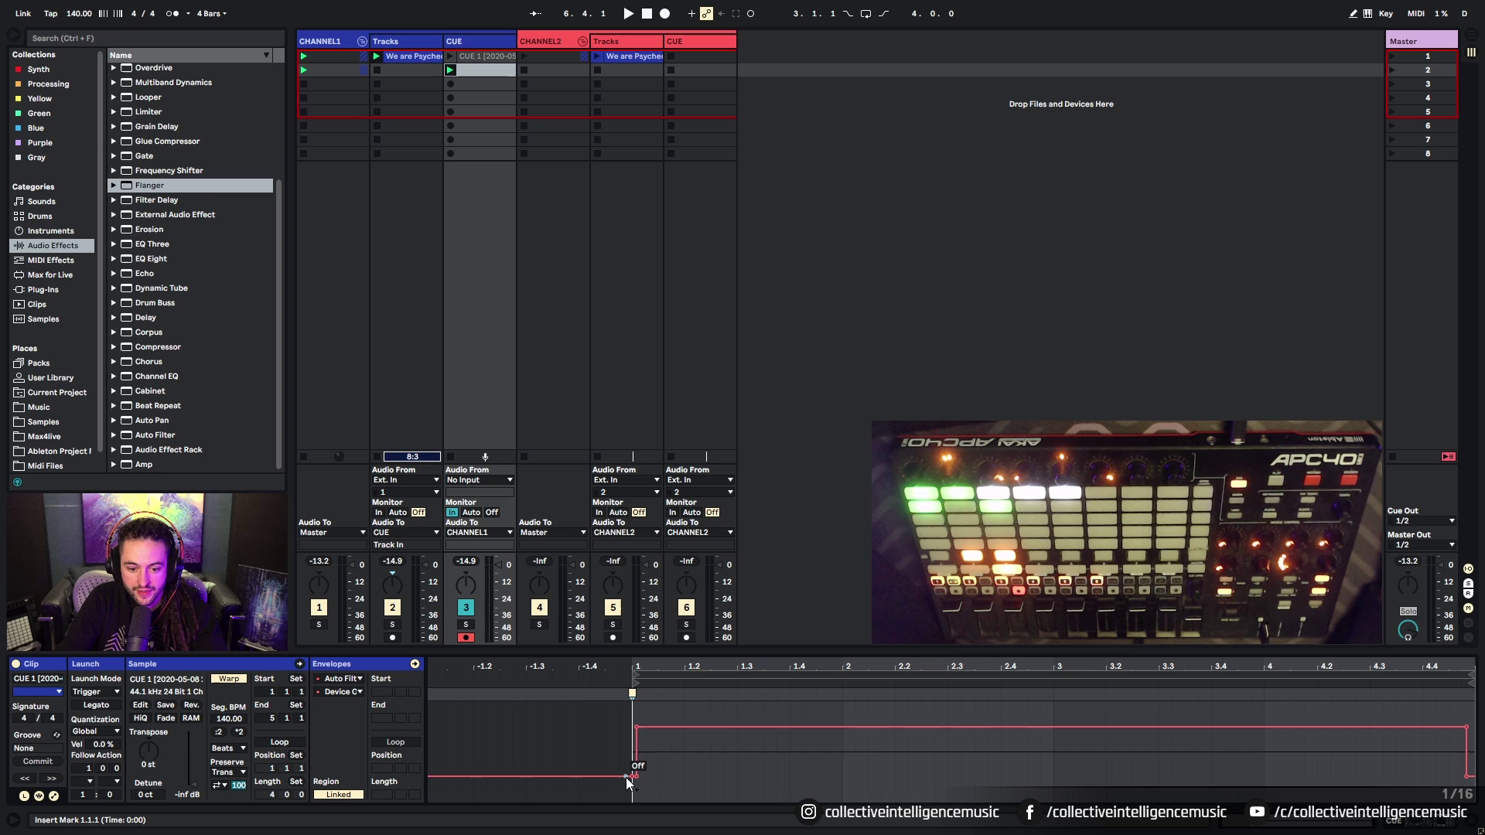
Step: Hold the Device On envelope at Off from bar 1 to the clip end, then launch the clip
left_click_drag(639, 731, 636, 776)
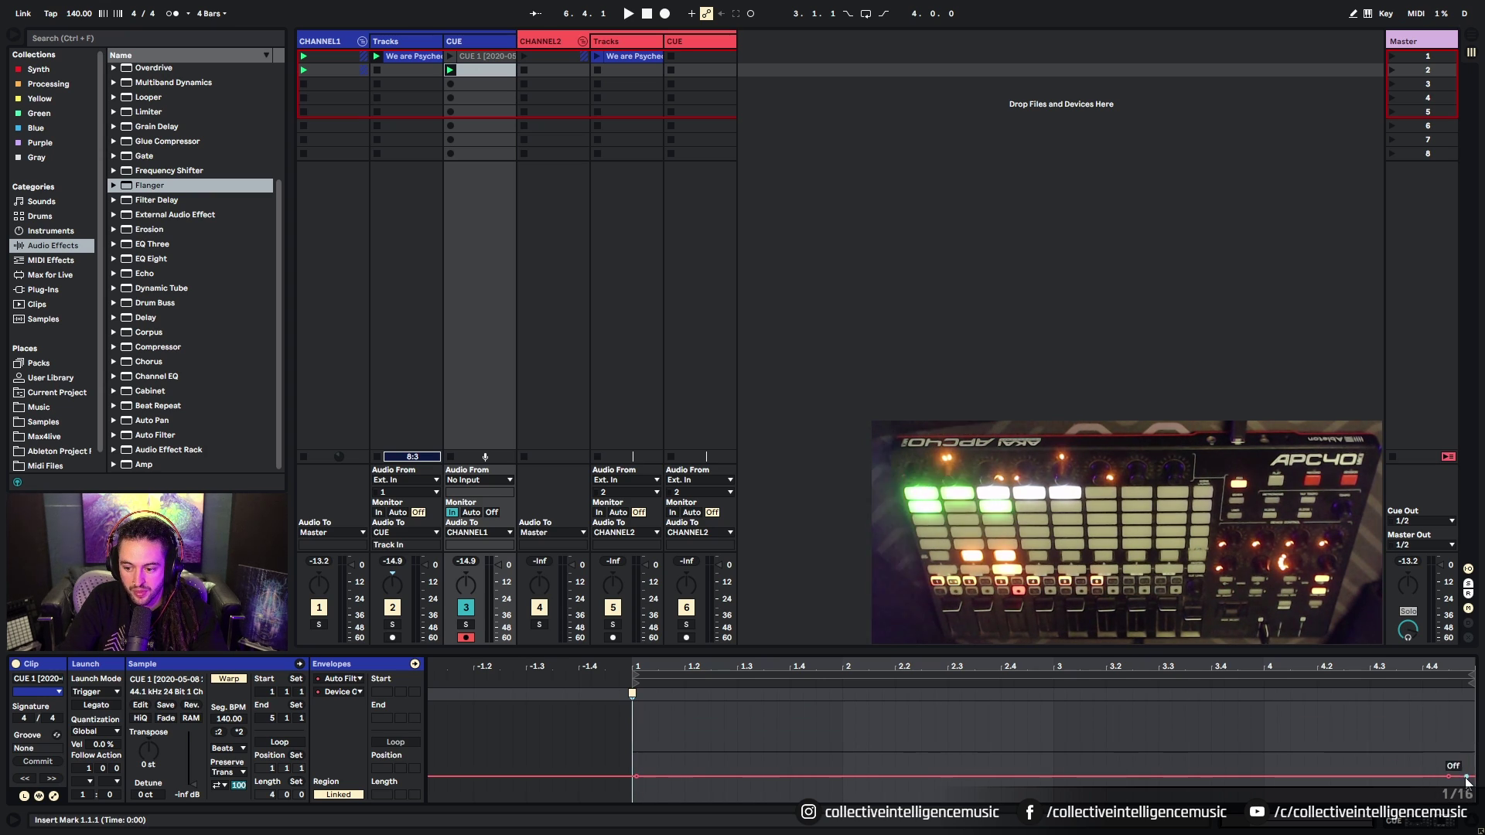
left_click_drag(1449, 776, 1396, 775)
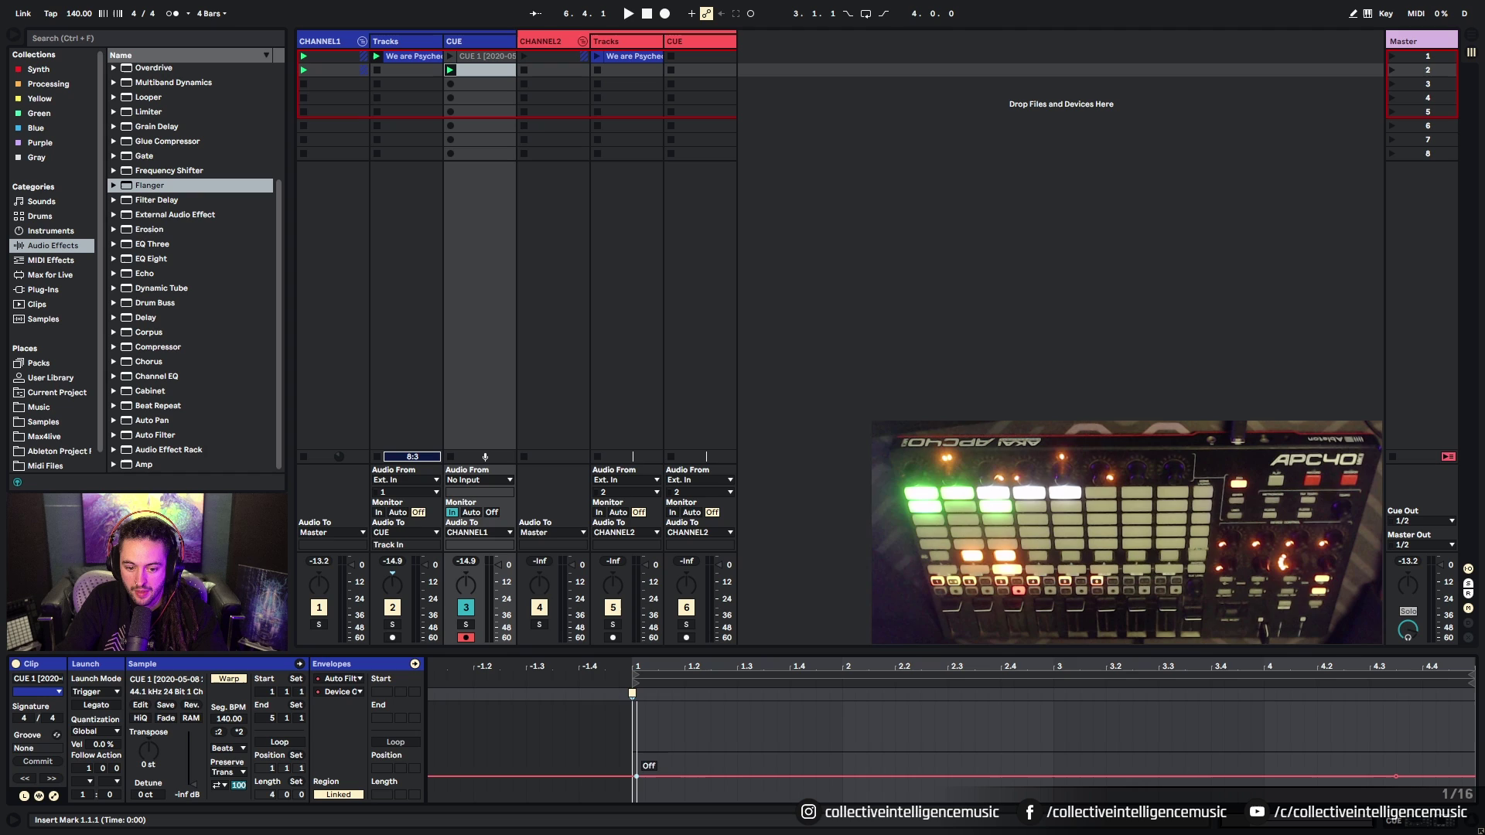
left_click_drag(636, 776, 1409, 776)
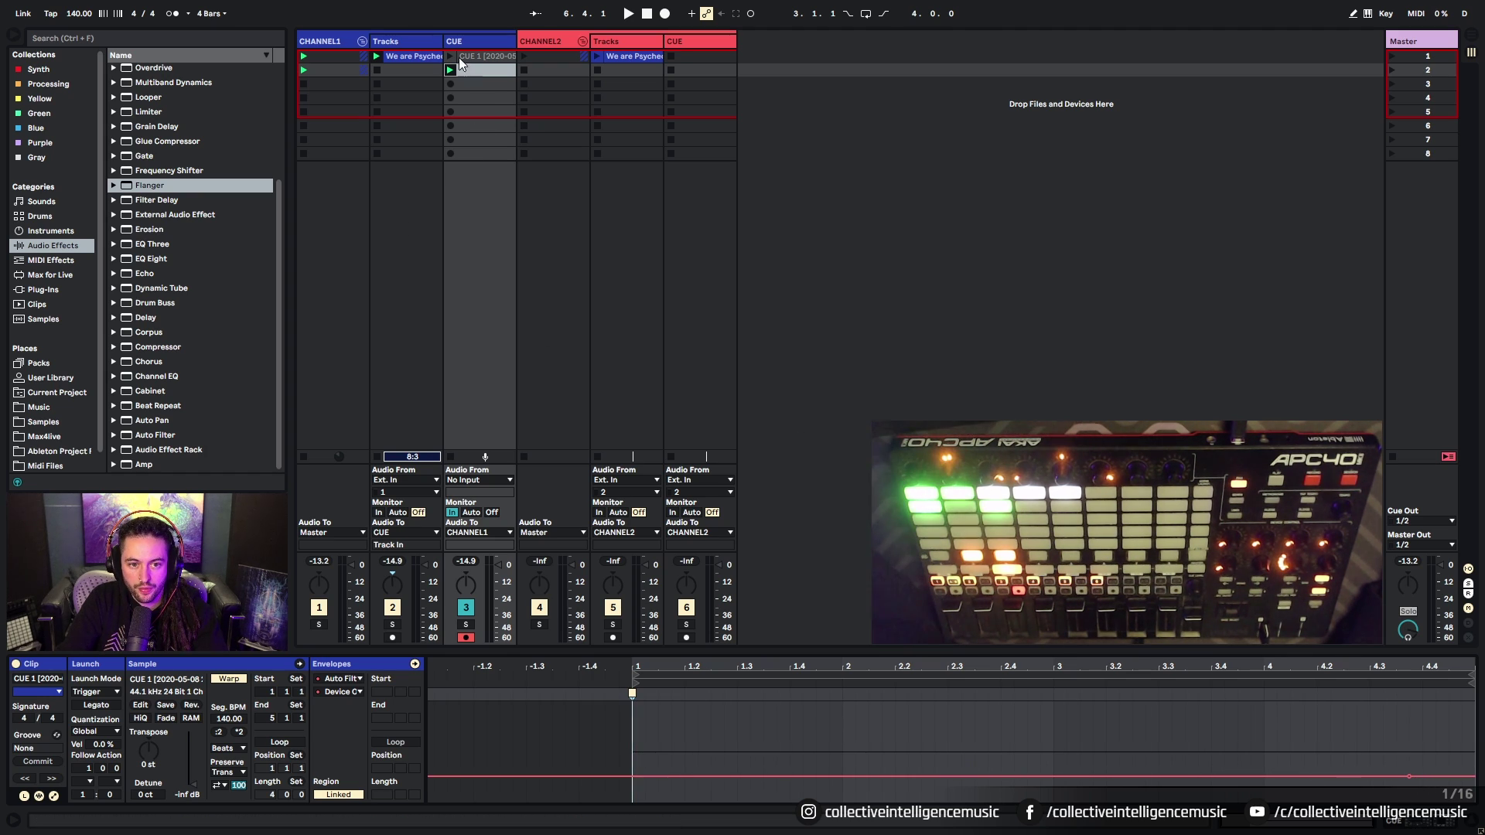
left_click(460, 58)
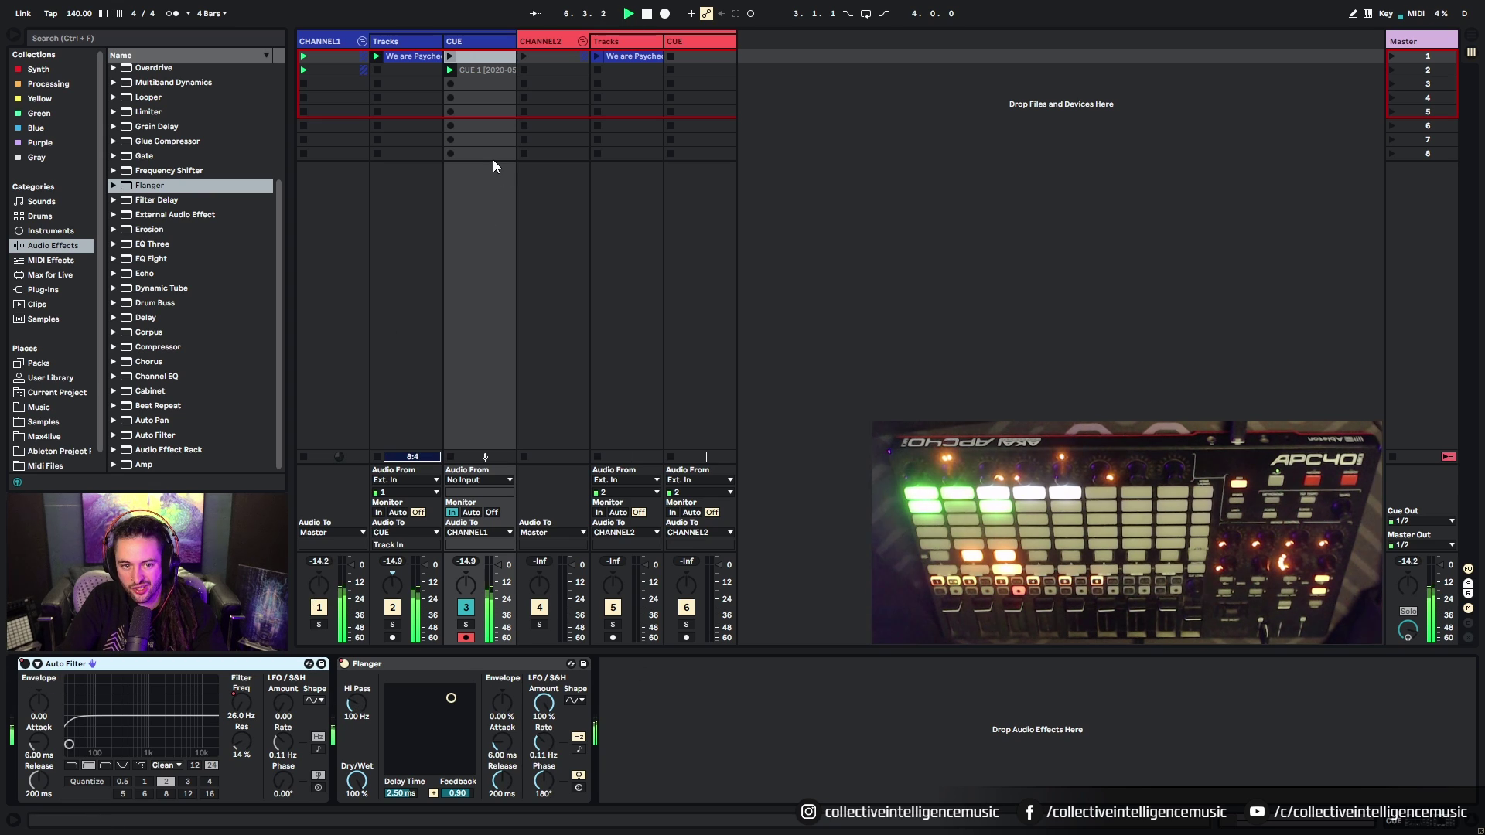
Step: Switch the CUE track's Flanger off and open the CUE 1 clip's details
key("shift+Tab")
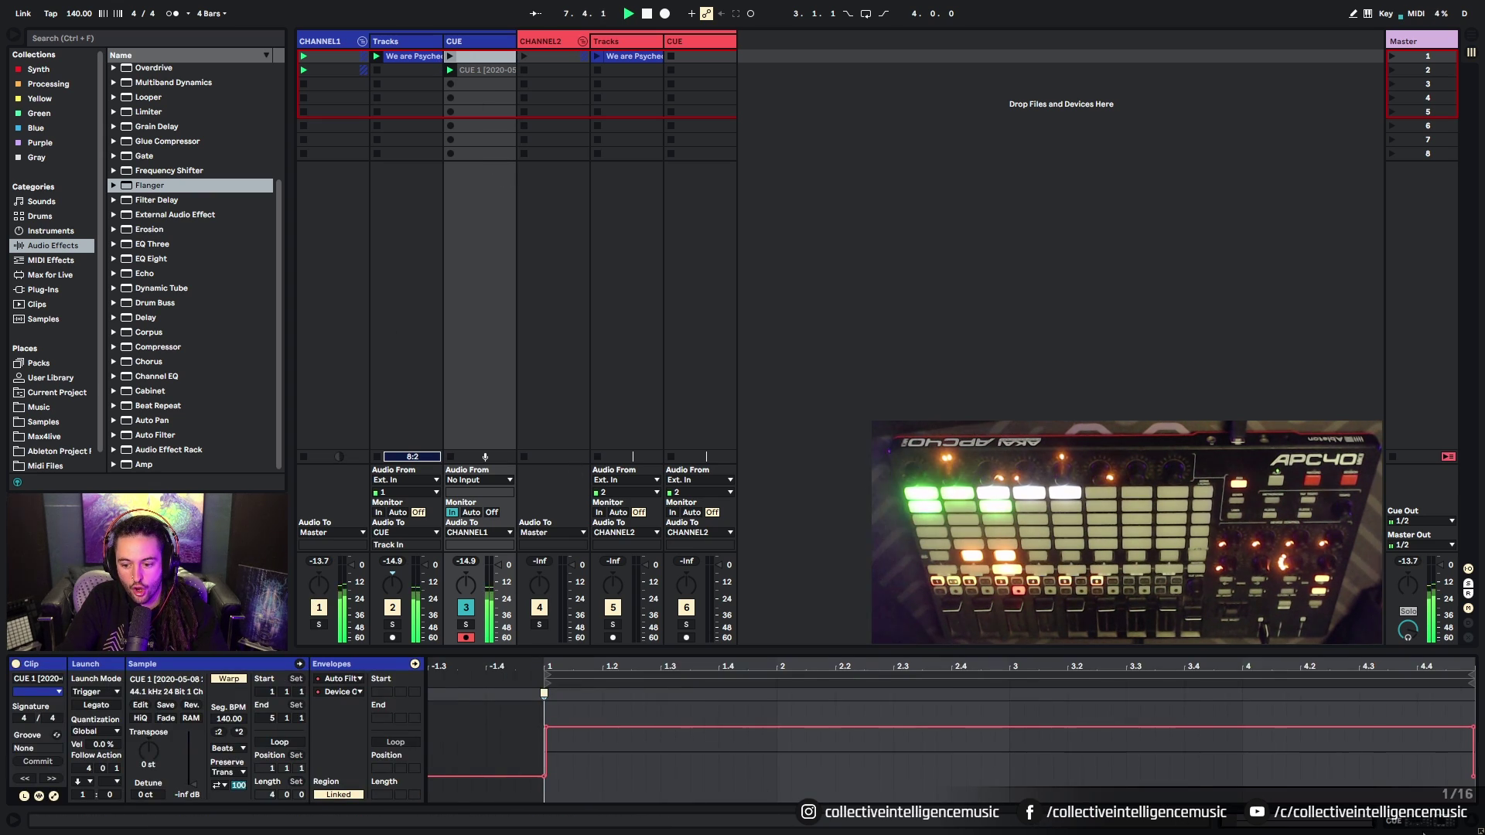
left_click(1421, 826)
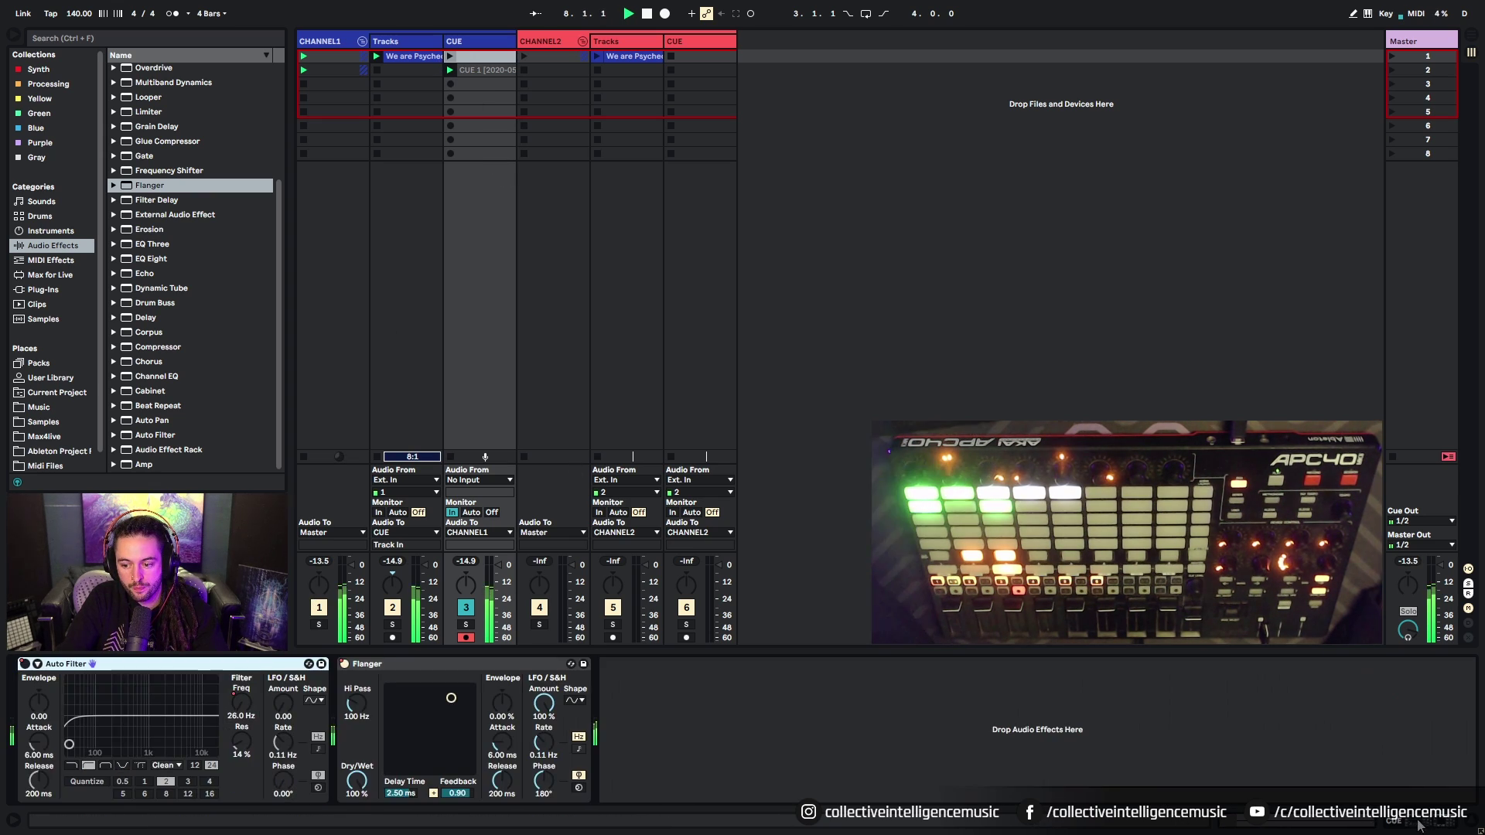
left_click(344, 664)
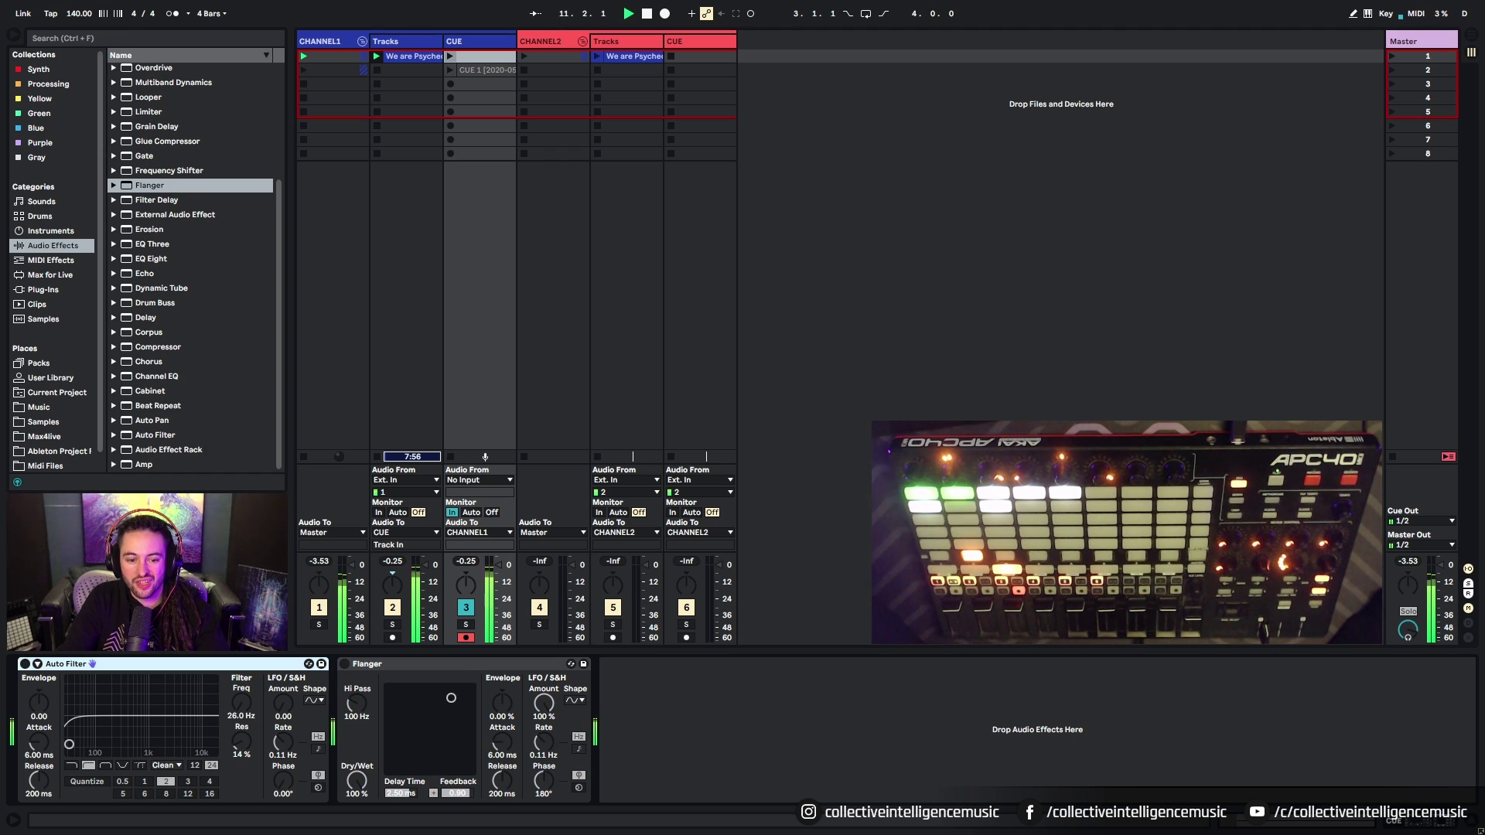
double_click(484, 69)
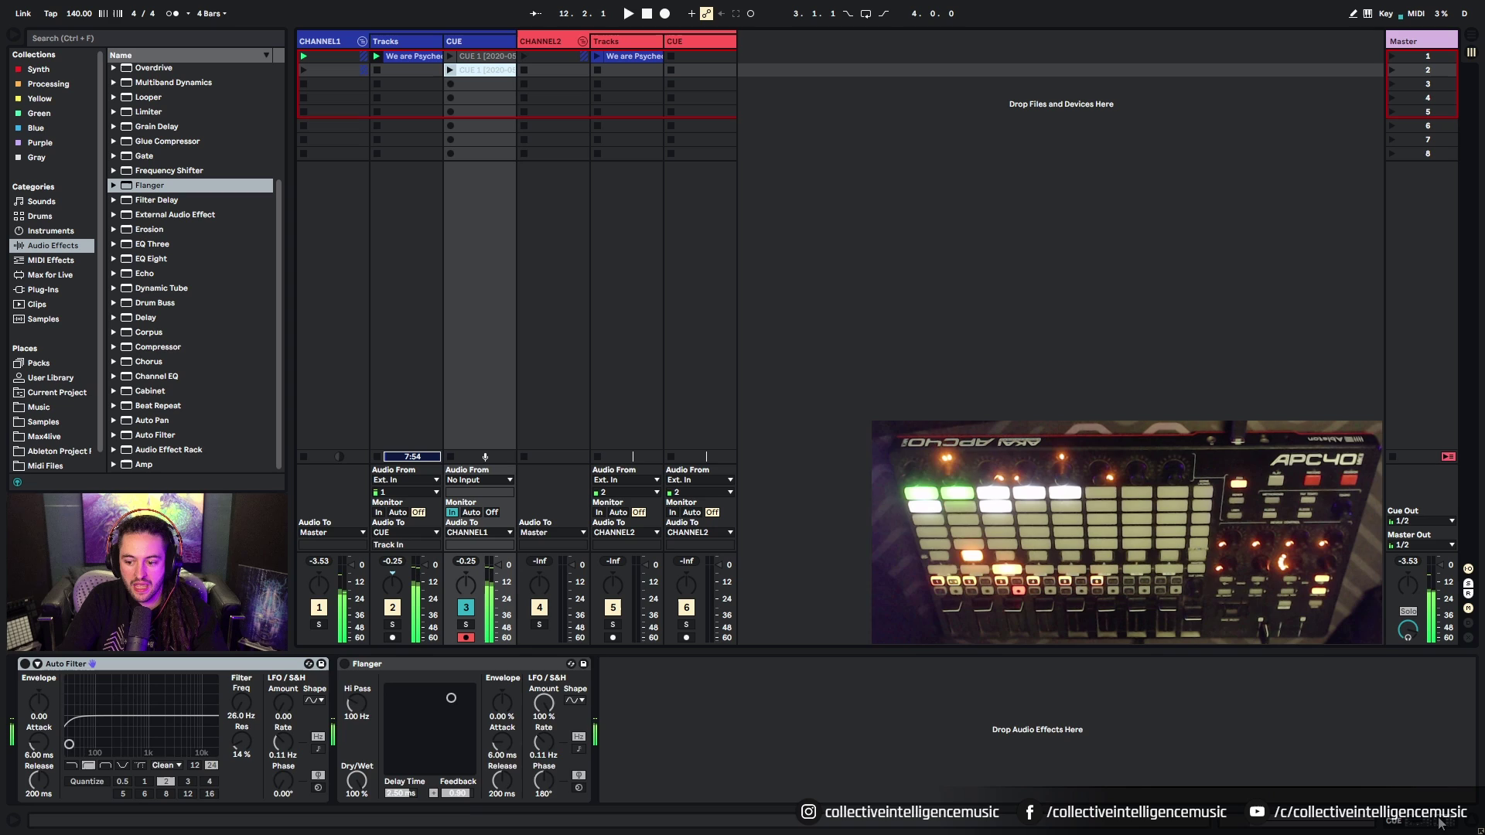
Step: Turn on clip looping and set the two follow actions to Next and Other
left_click(279, 742)
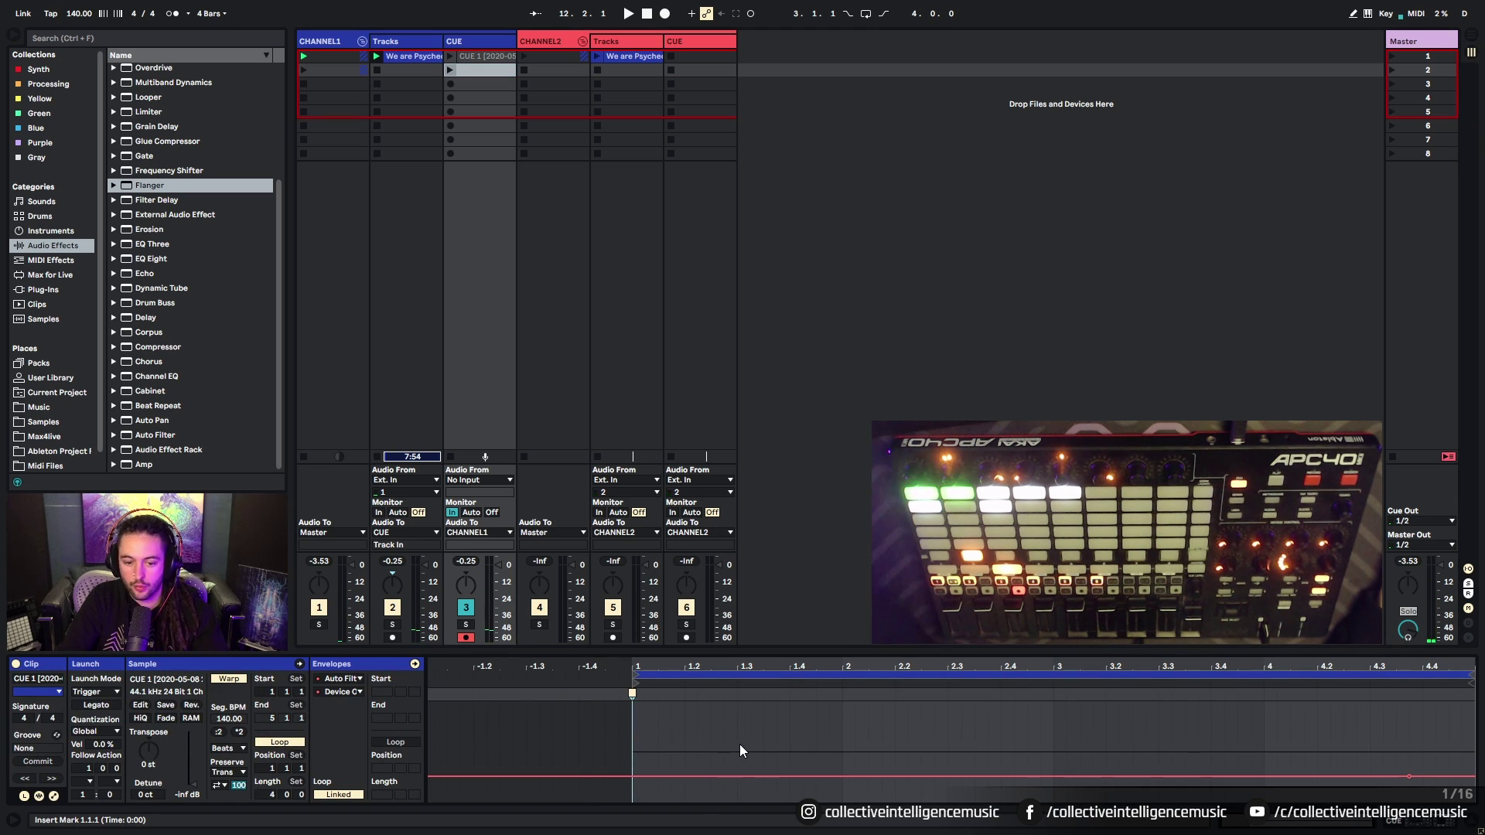
left_click(83, 781)
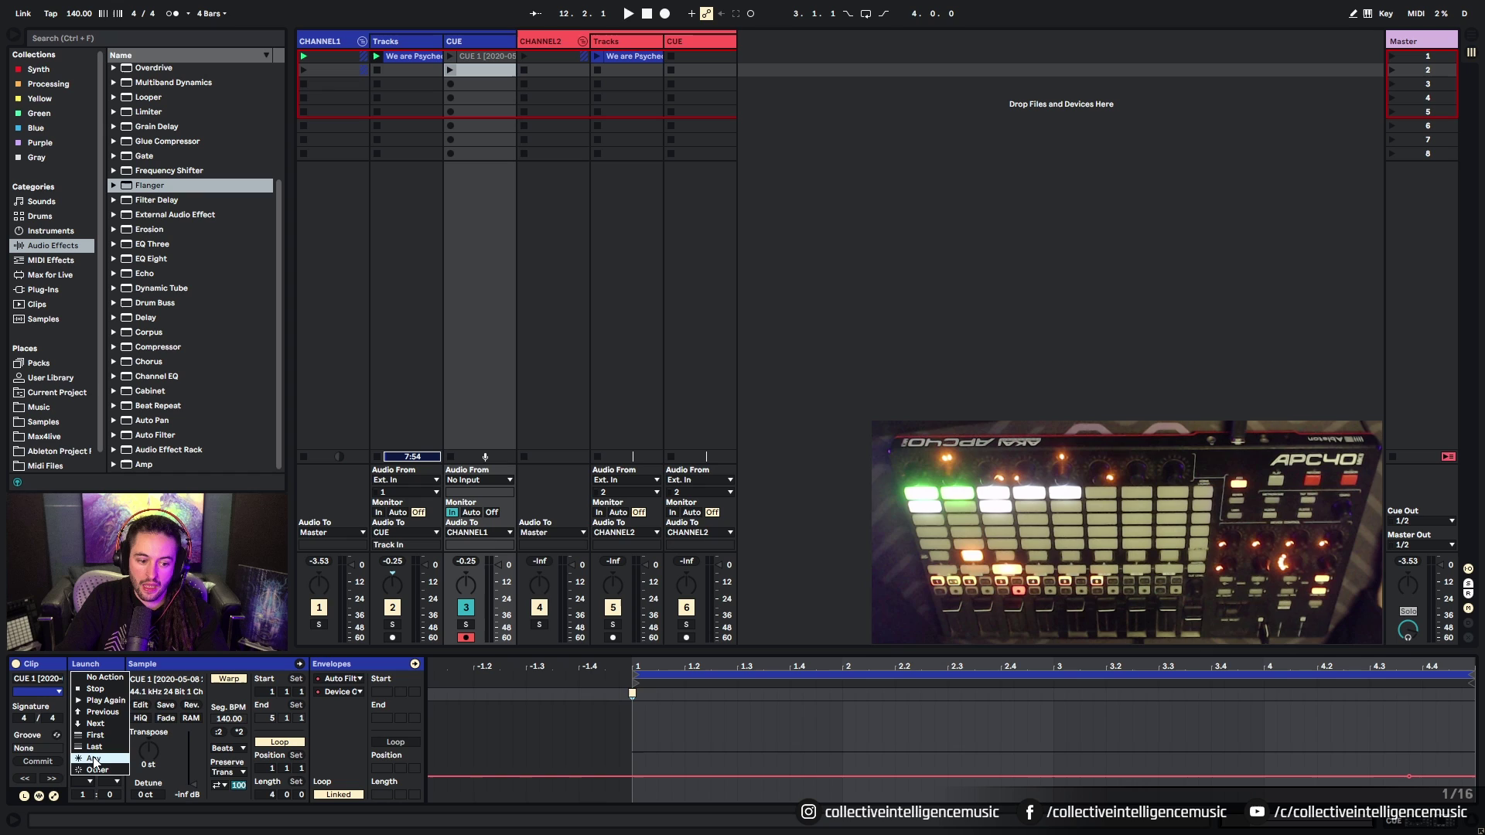
left_click(470, 59)
key("ctrl+d")
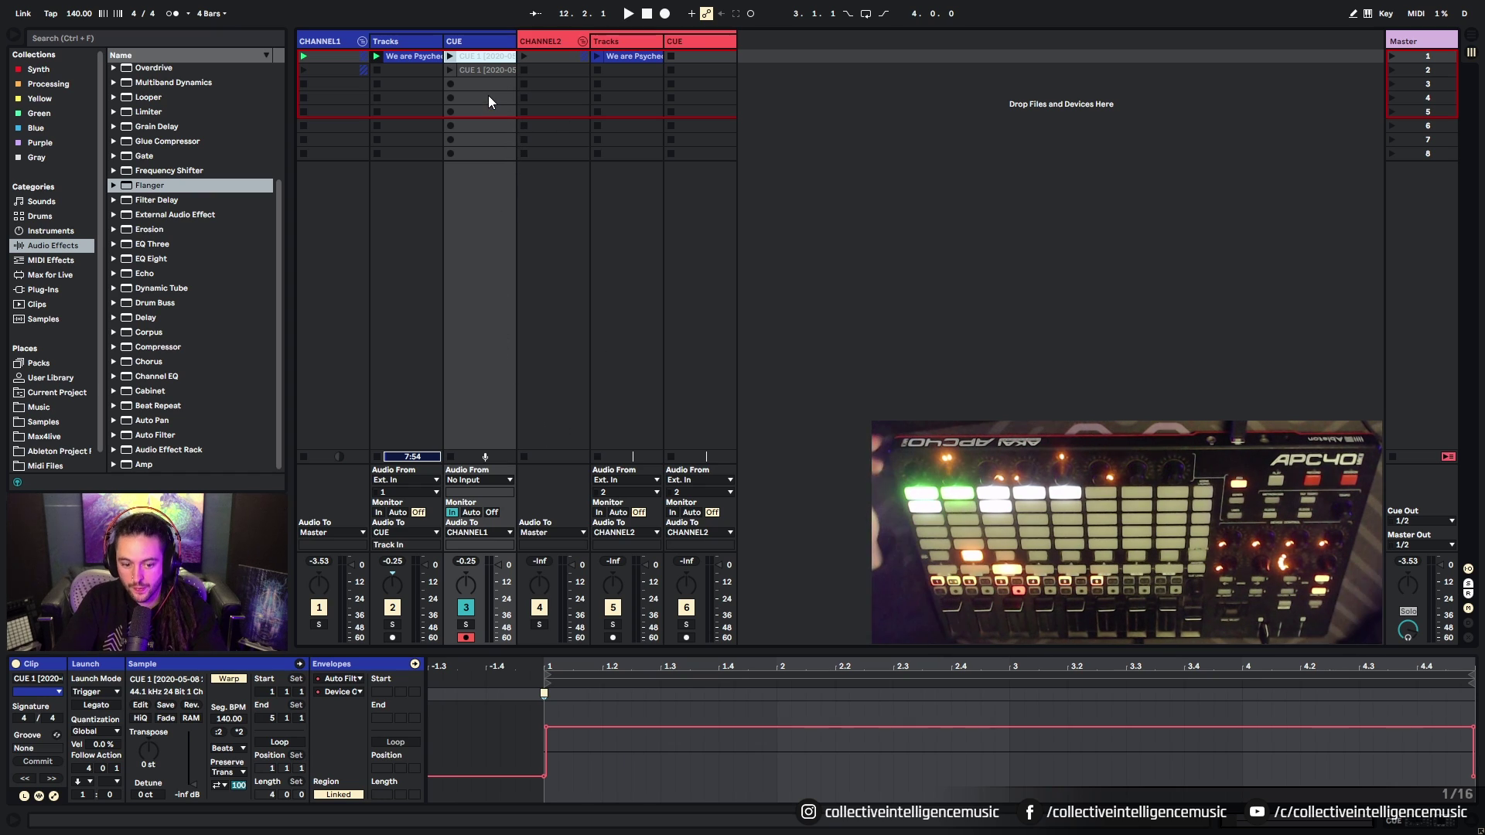
left_click(91, 782)
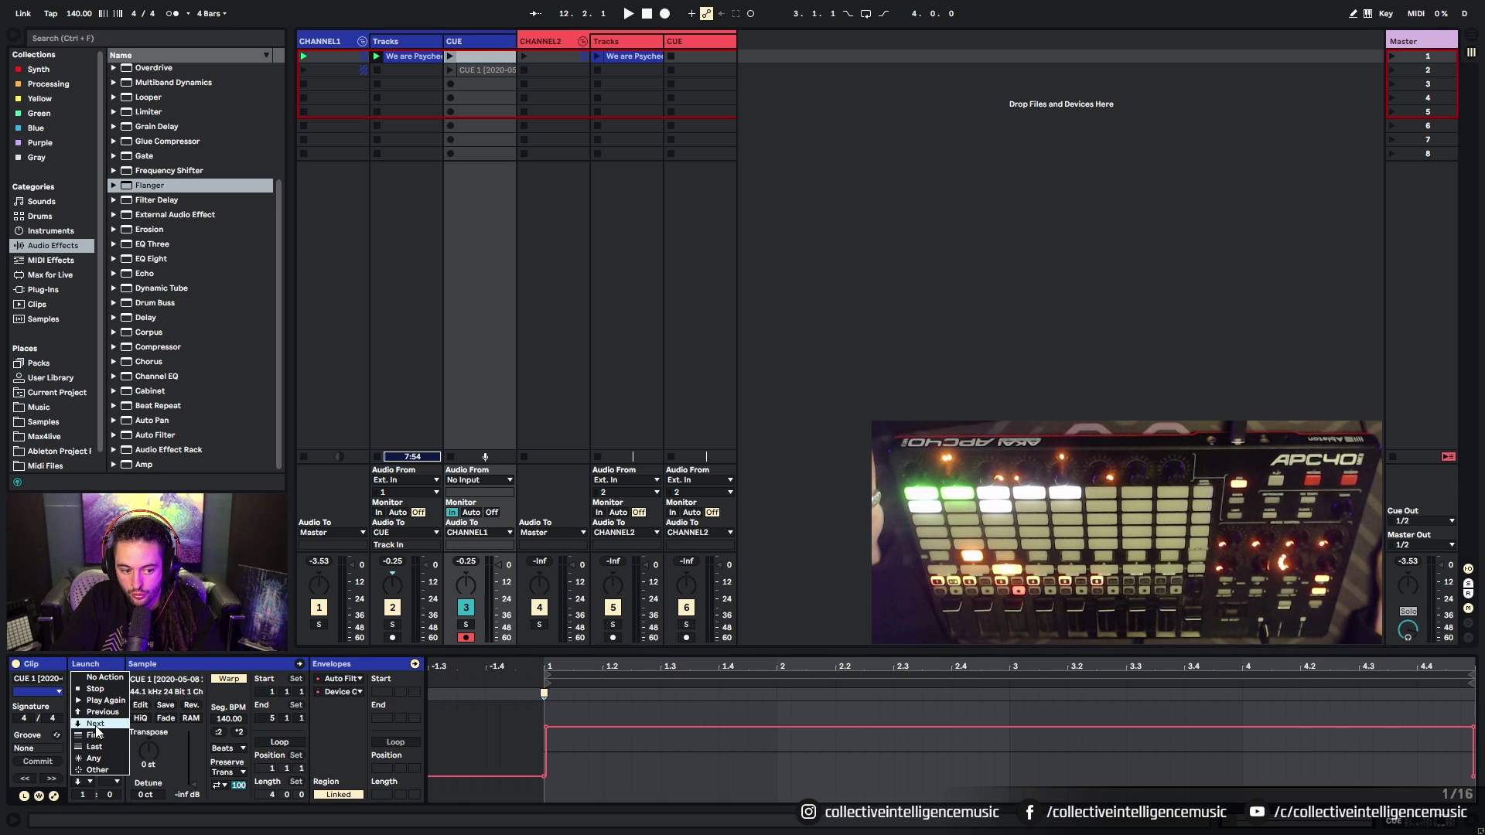
left_click(110, 773)
left_click(115, 784)
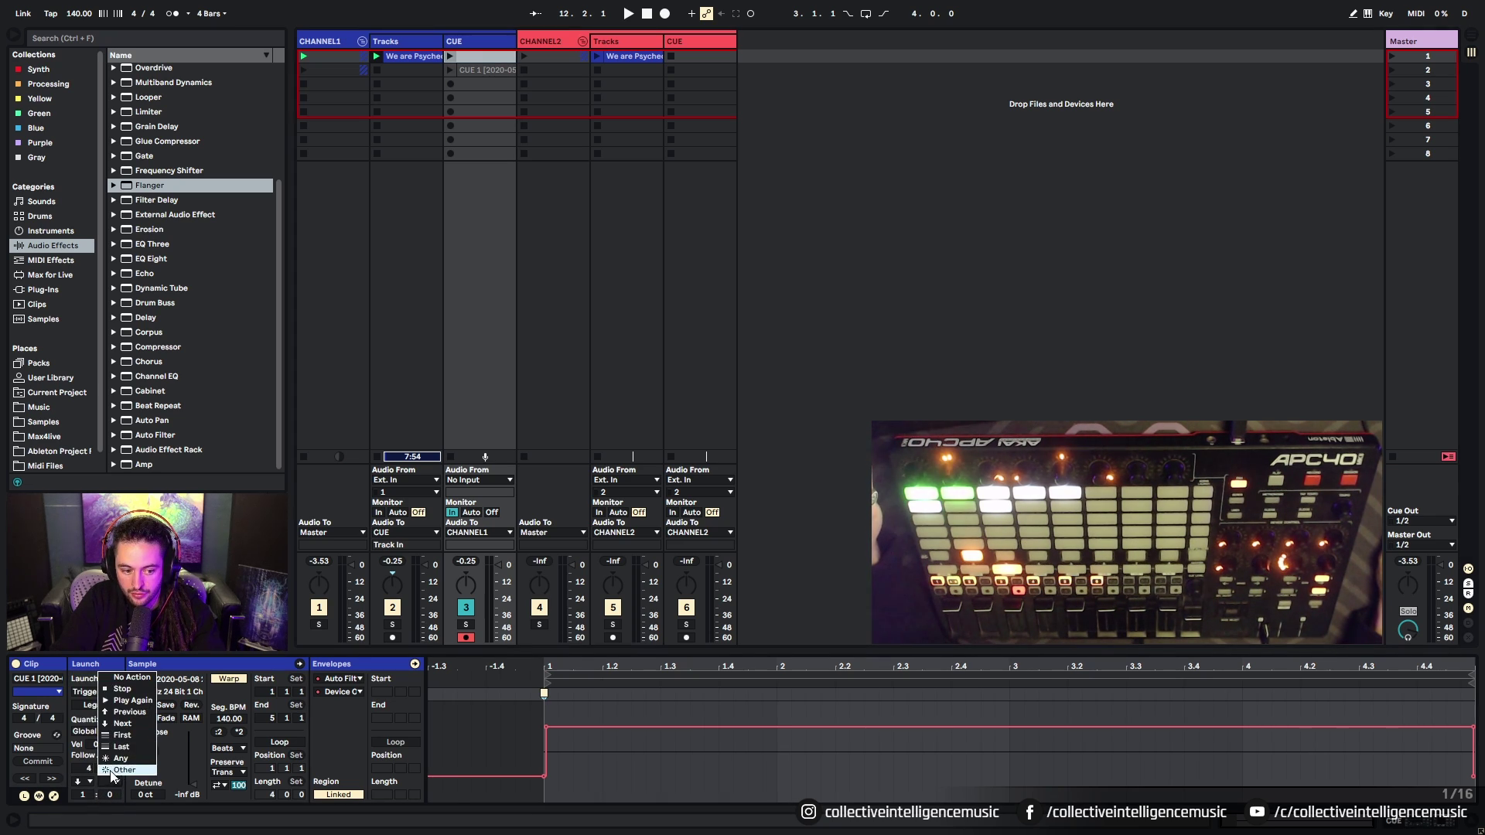
left_click(118, 781)
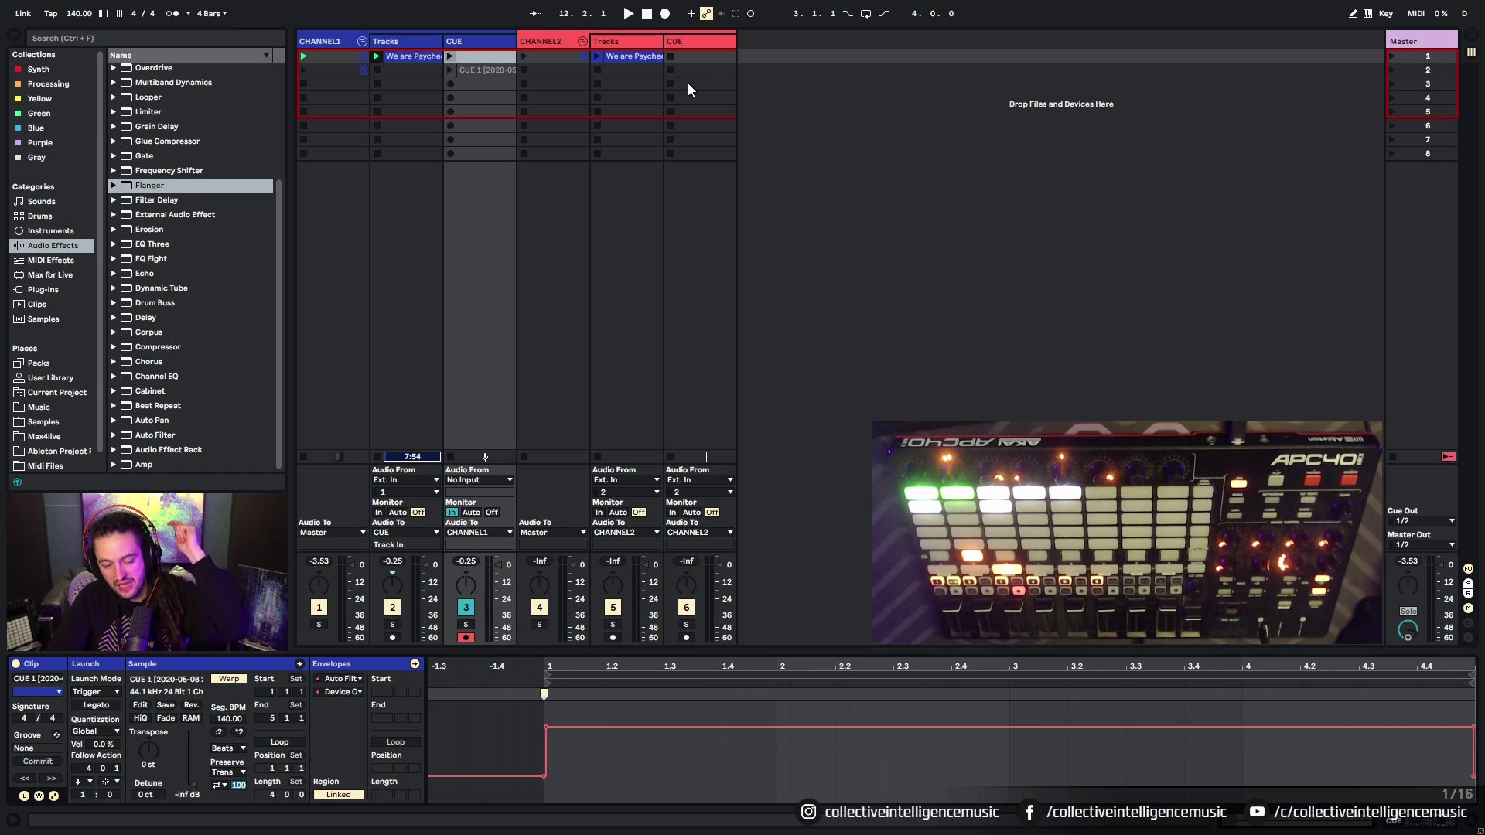
Step: Try Gate launch mode, then set the clip's launch mode back to Trigger
left_click(96, 692)
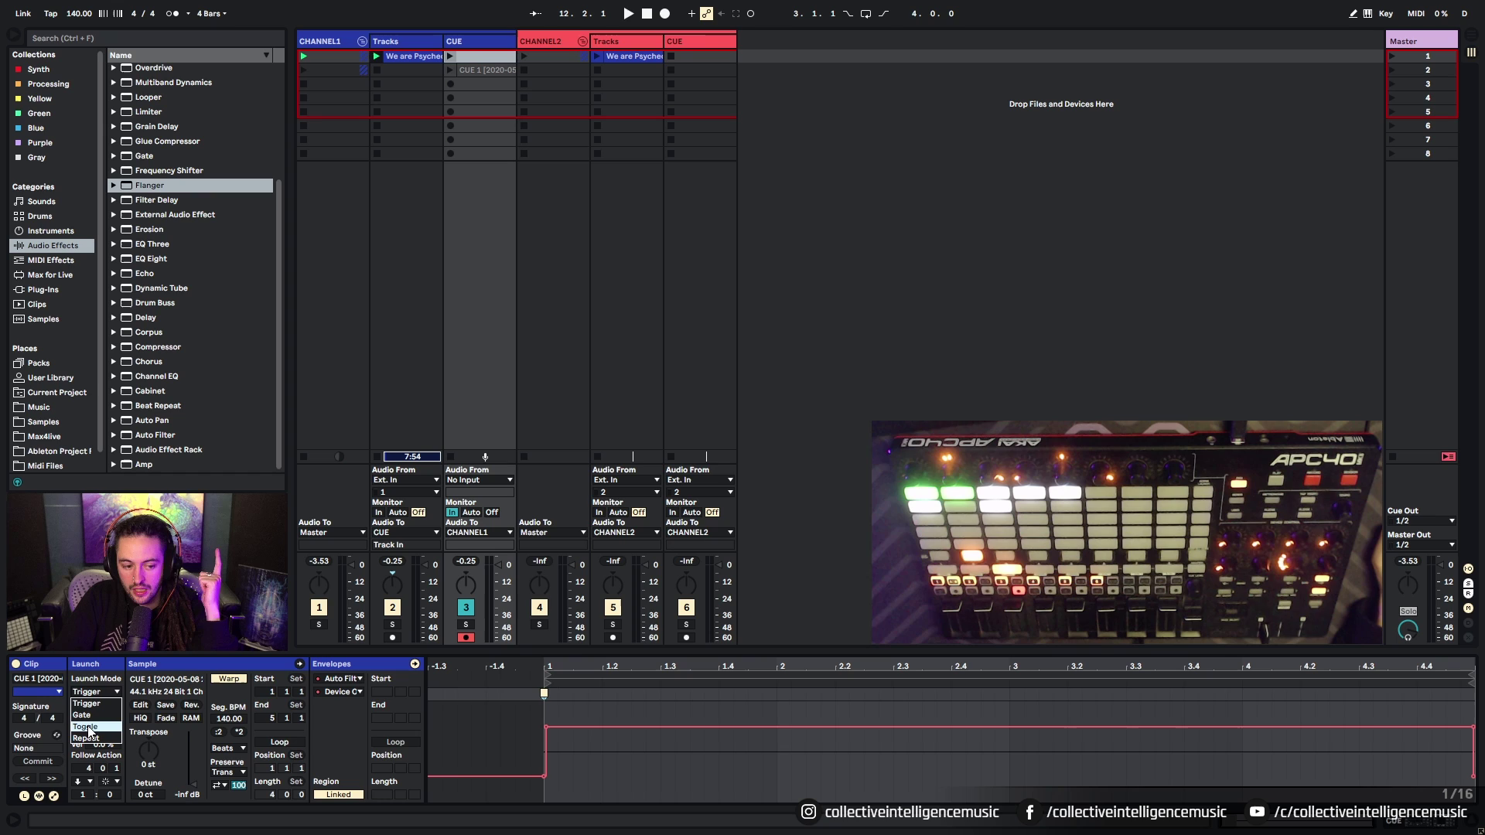
left_click(98, 711)
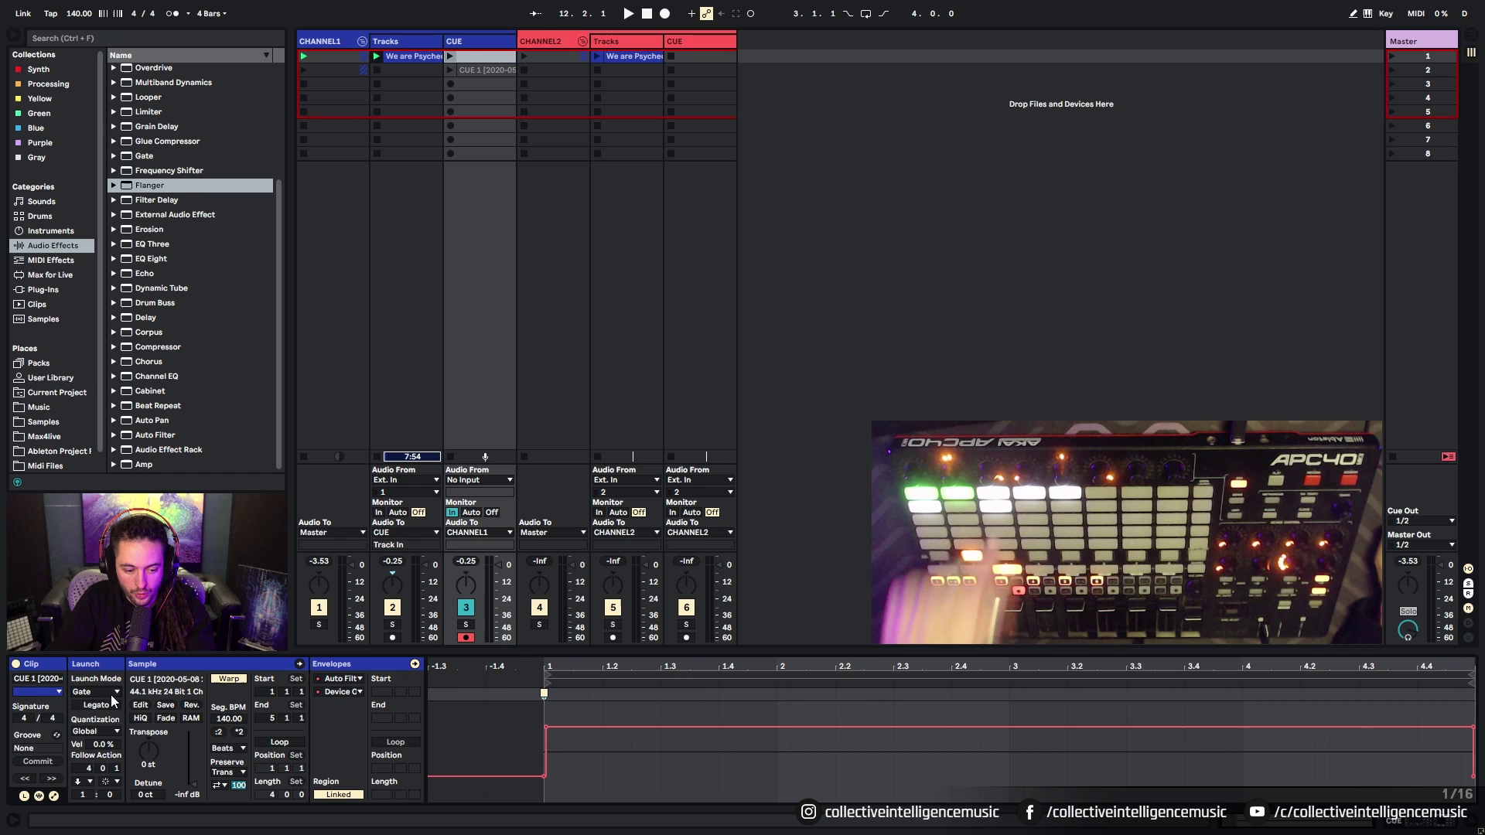
left_click(110, 692)
left_click(86, 703)
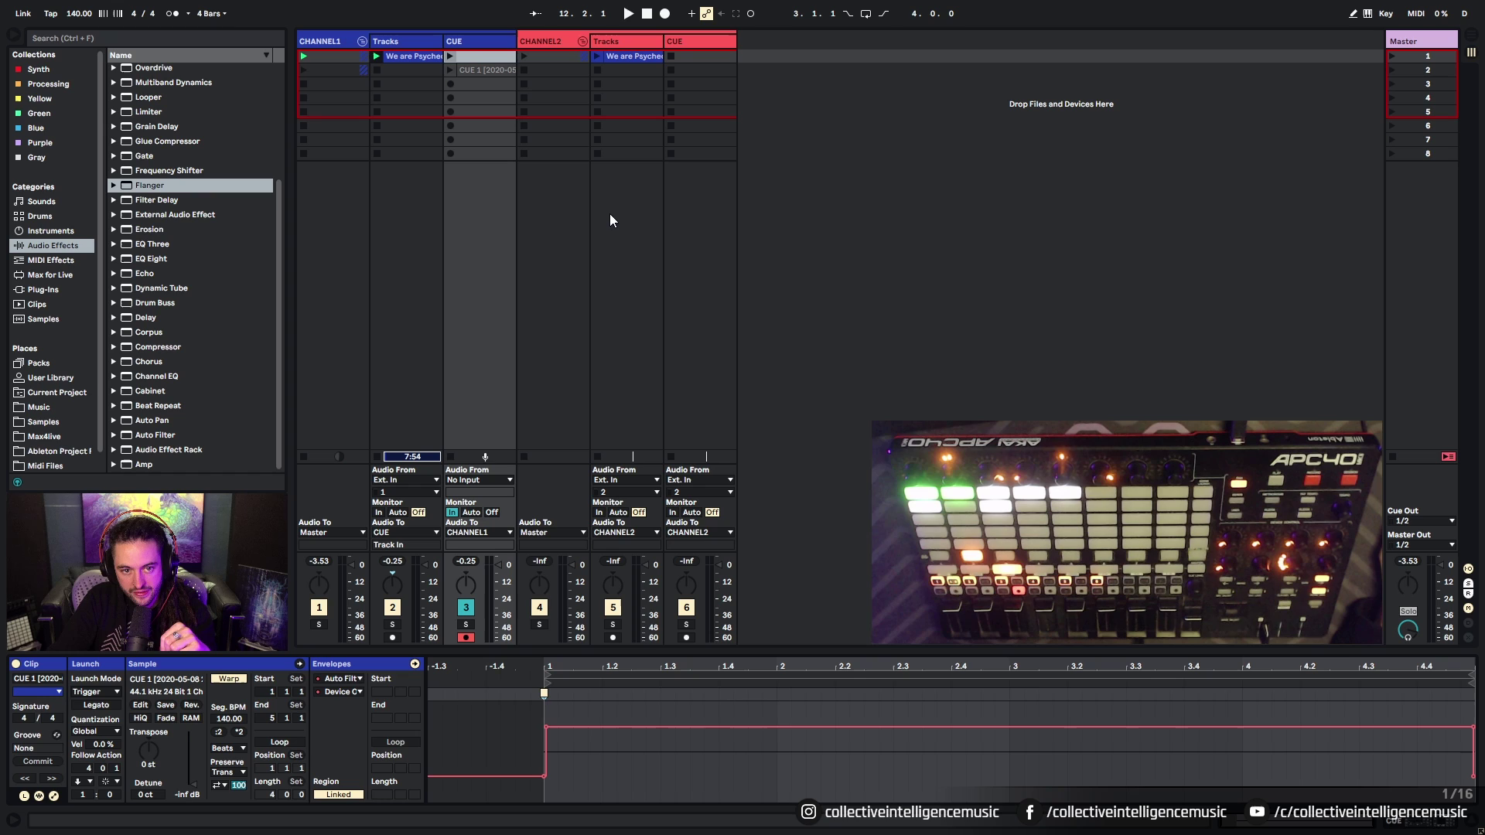
Step: Insert a new audio track after the CUE track
left_click(871, 266)
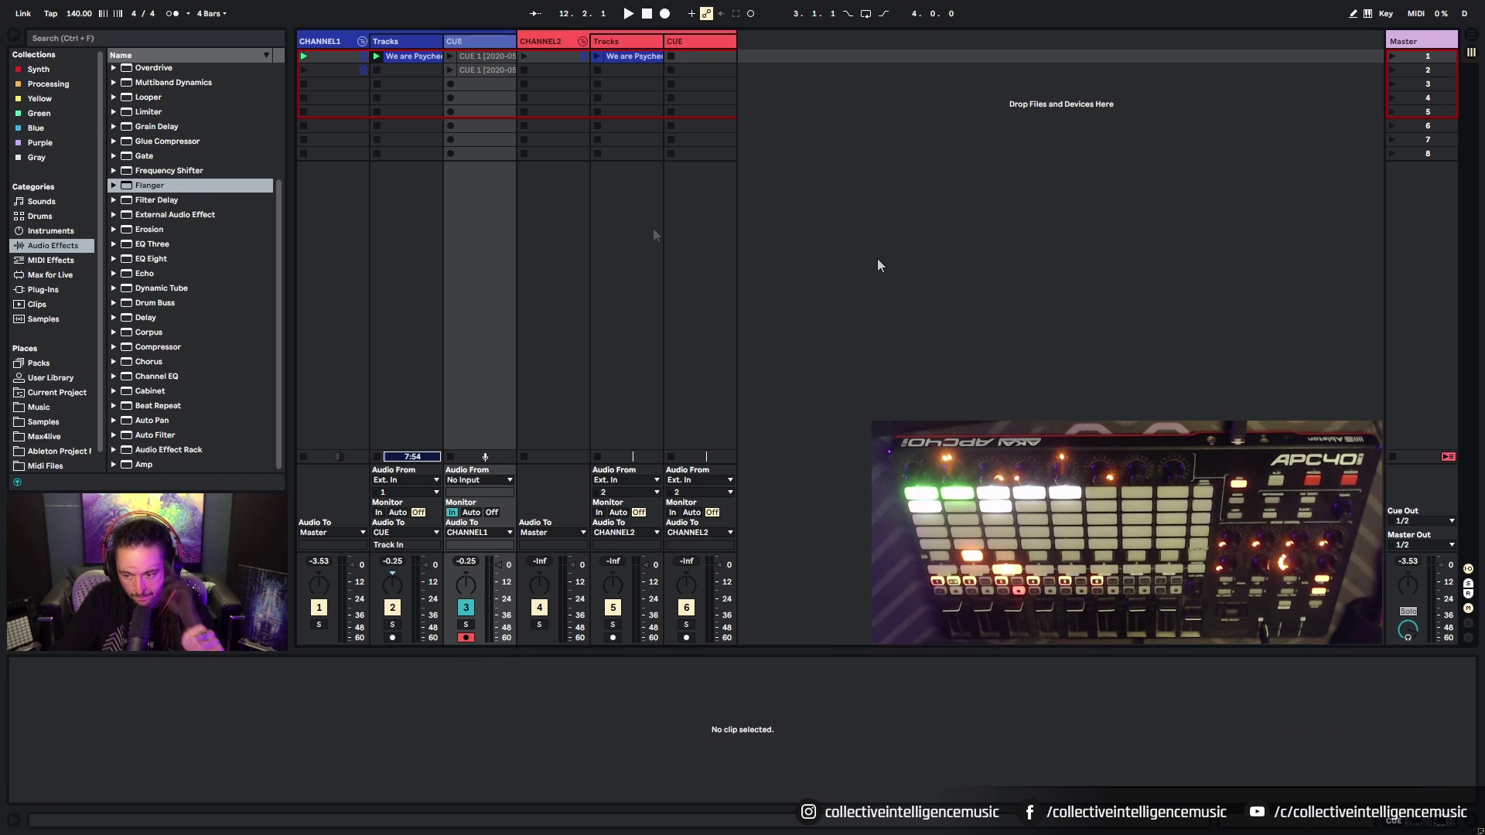
left_click(483, 57)
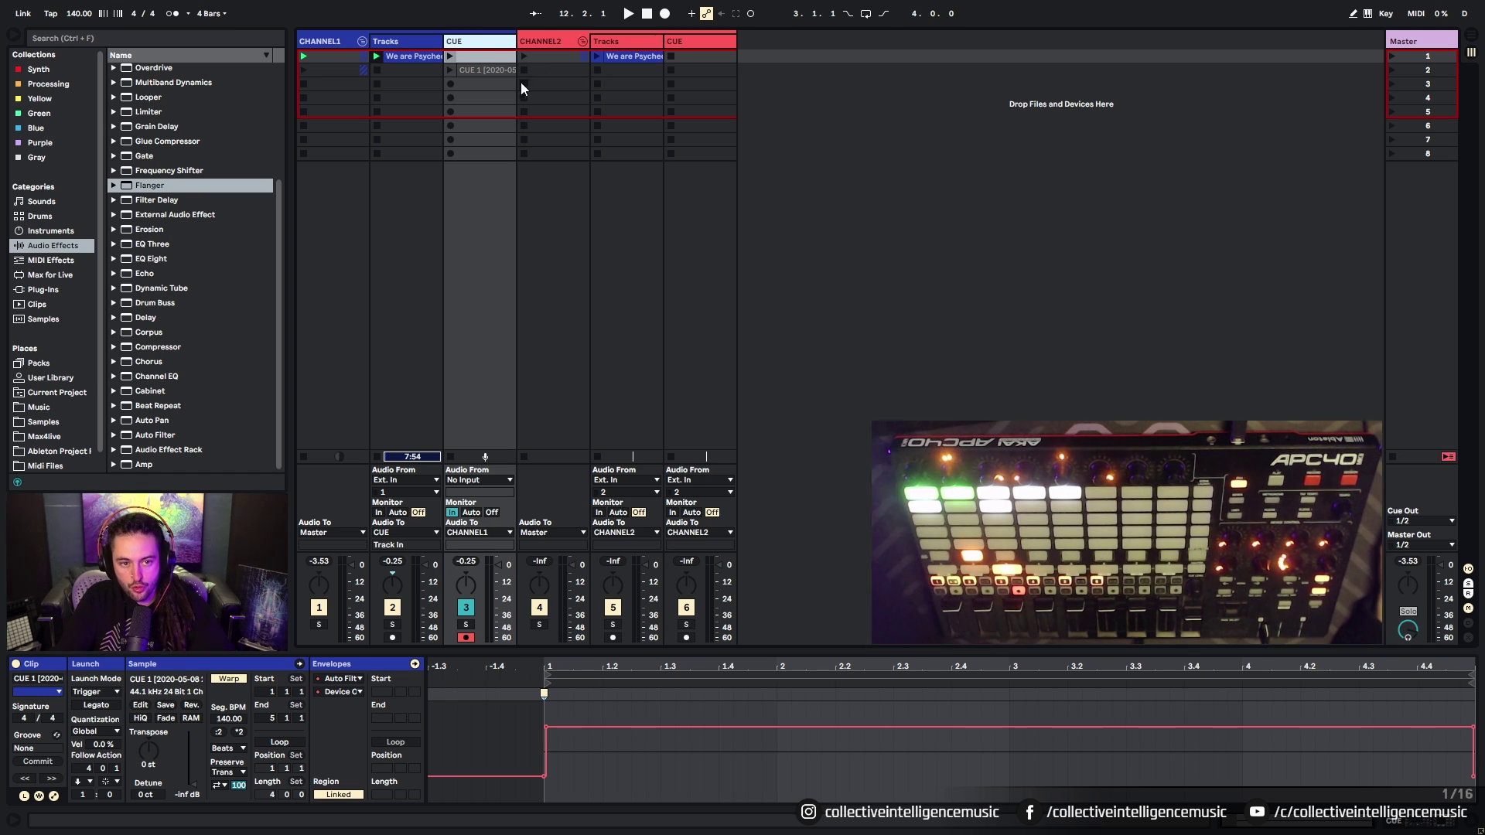
left_click(484, 69)
right_click(485, 41)
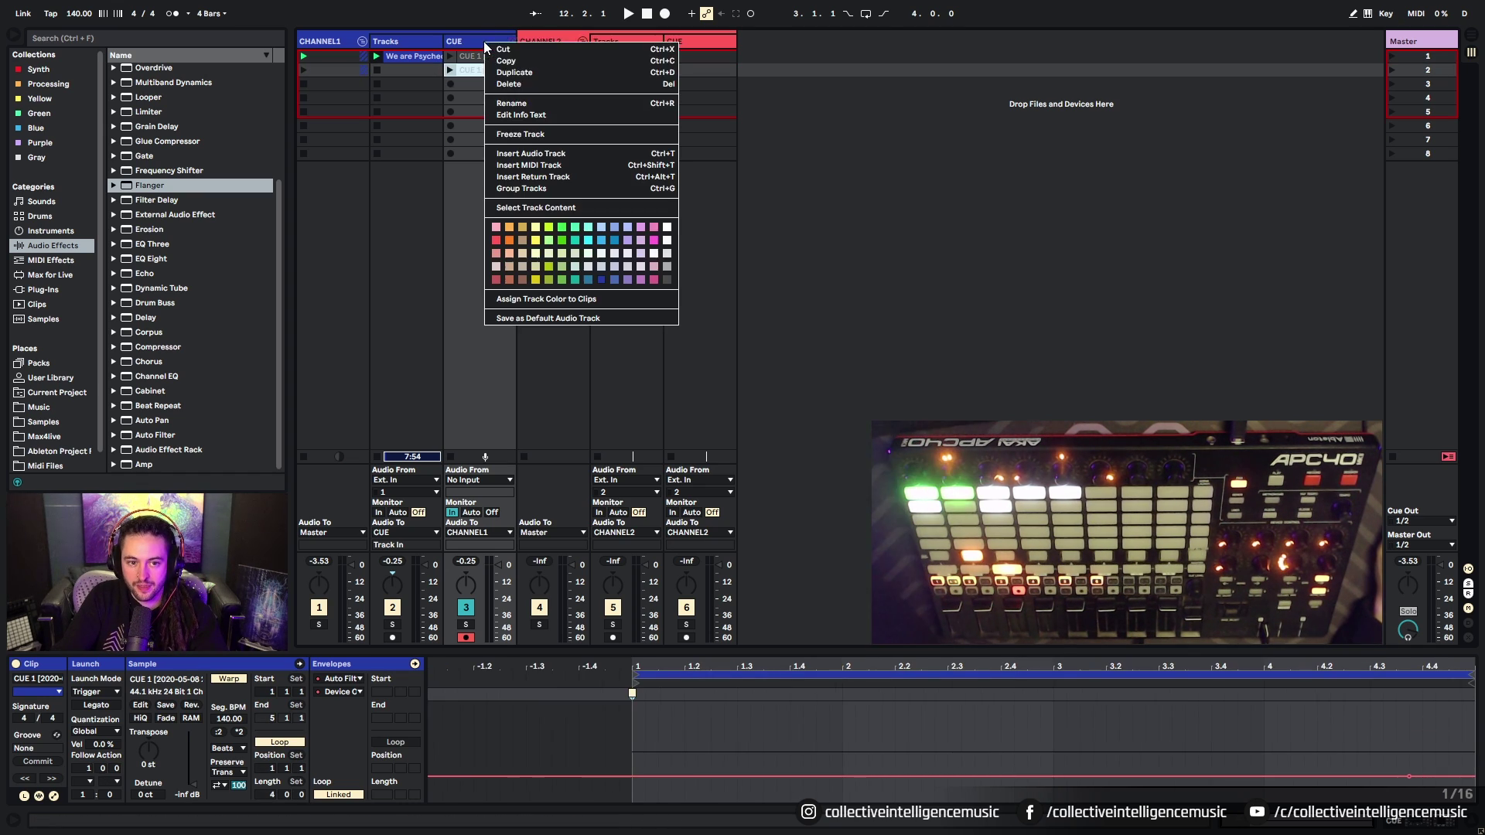
left_click(554, 155)
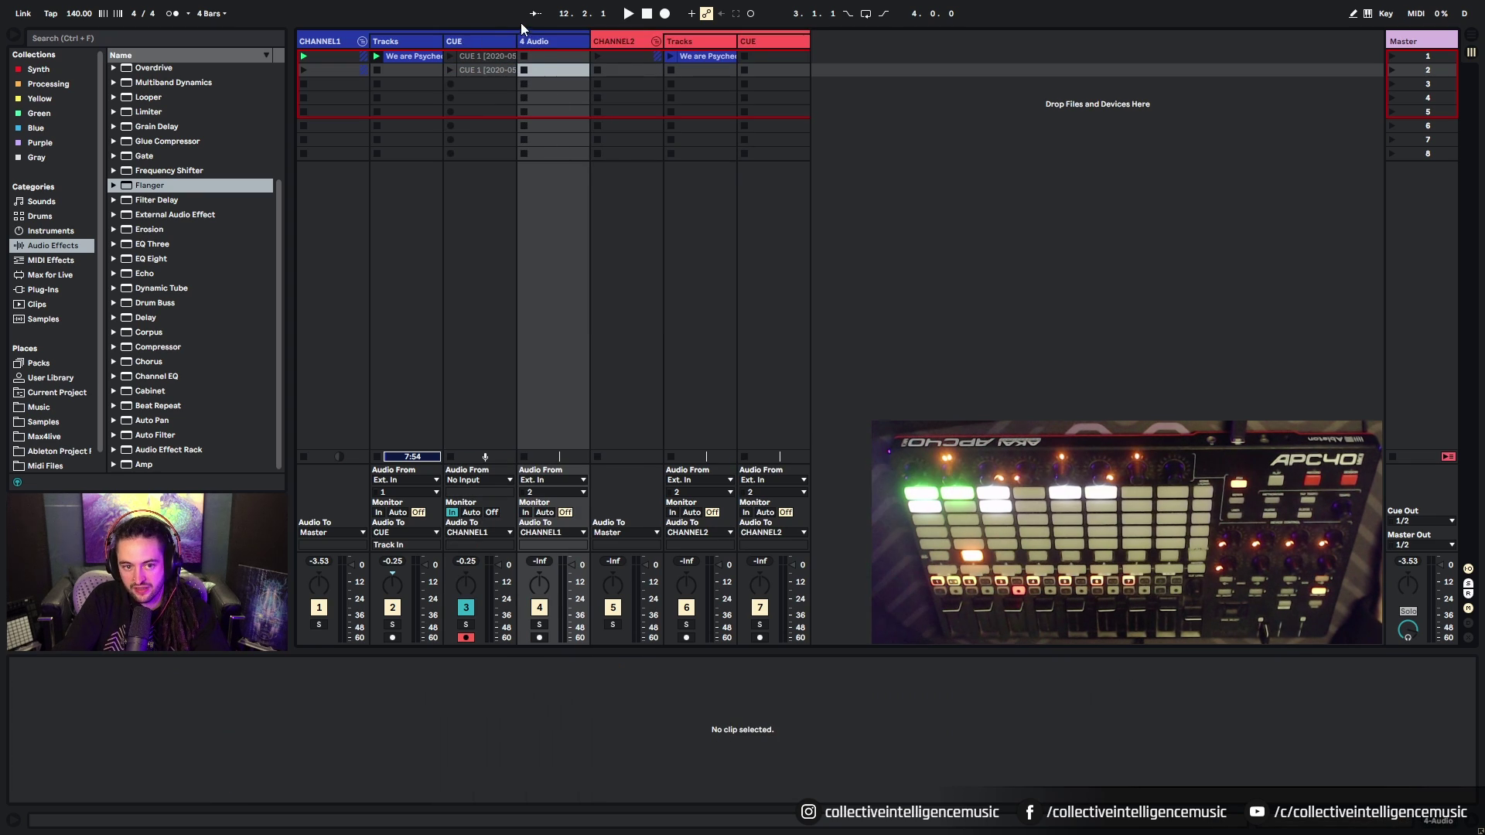
Step: Route the CUE track's output to 4-Audio and set the new track's input to No Input
left_click(470, 534)
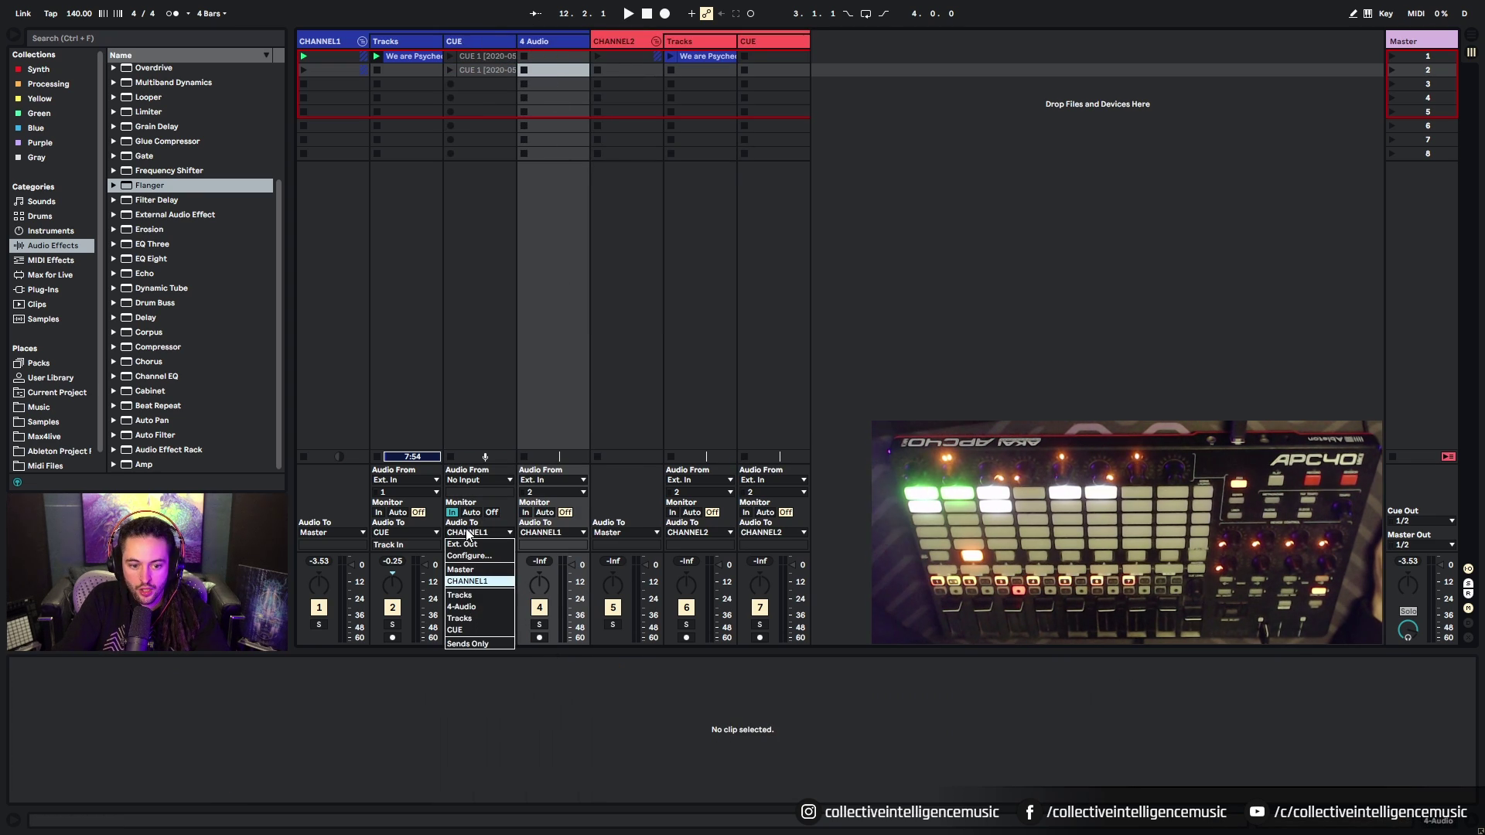
left_click(466, 606)
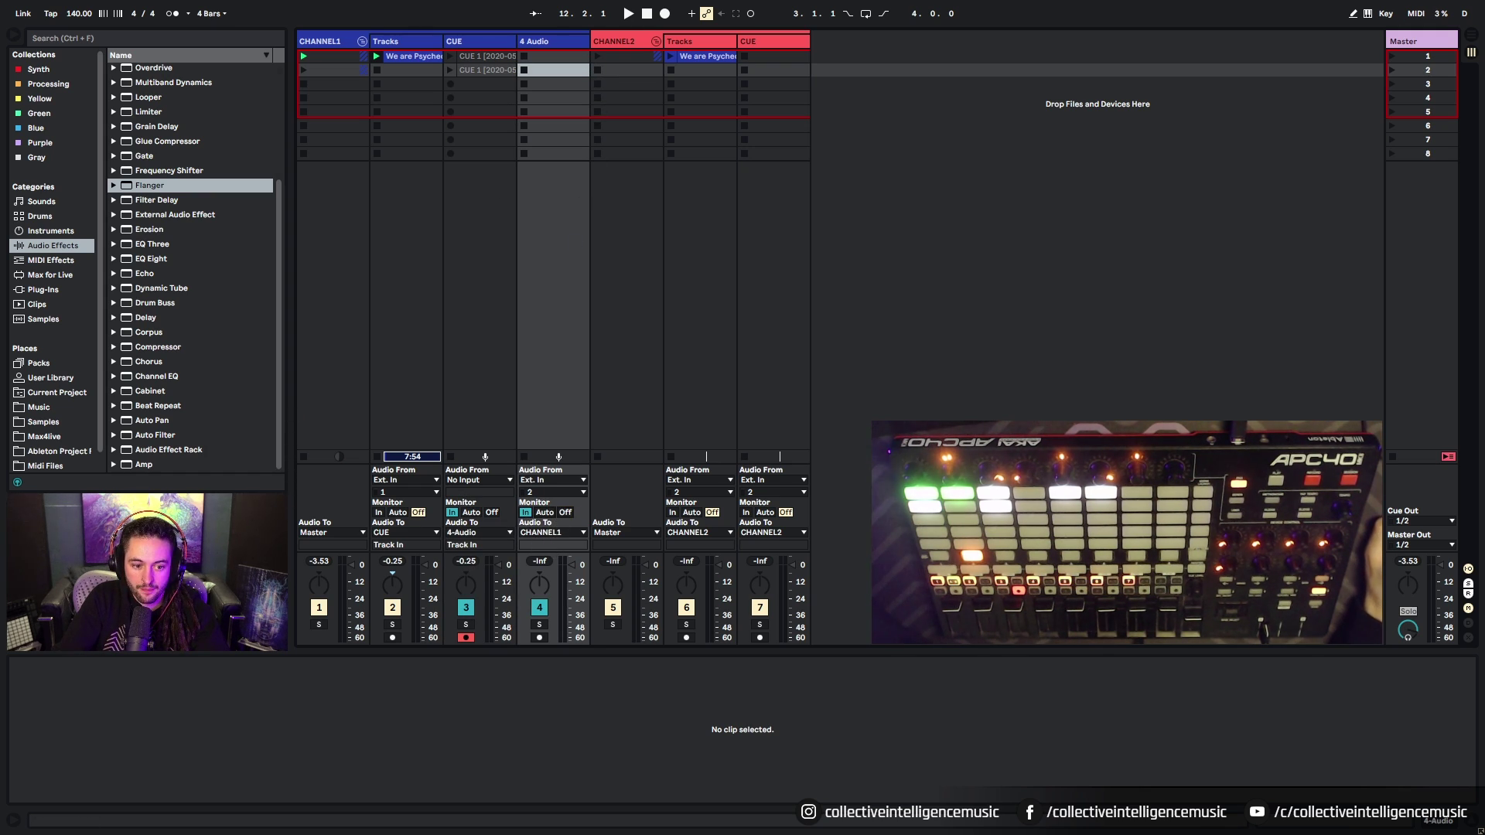
left_click(552, 480)
left_click(551, 640)
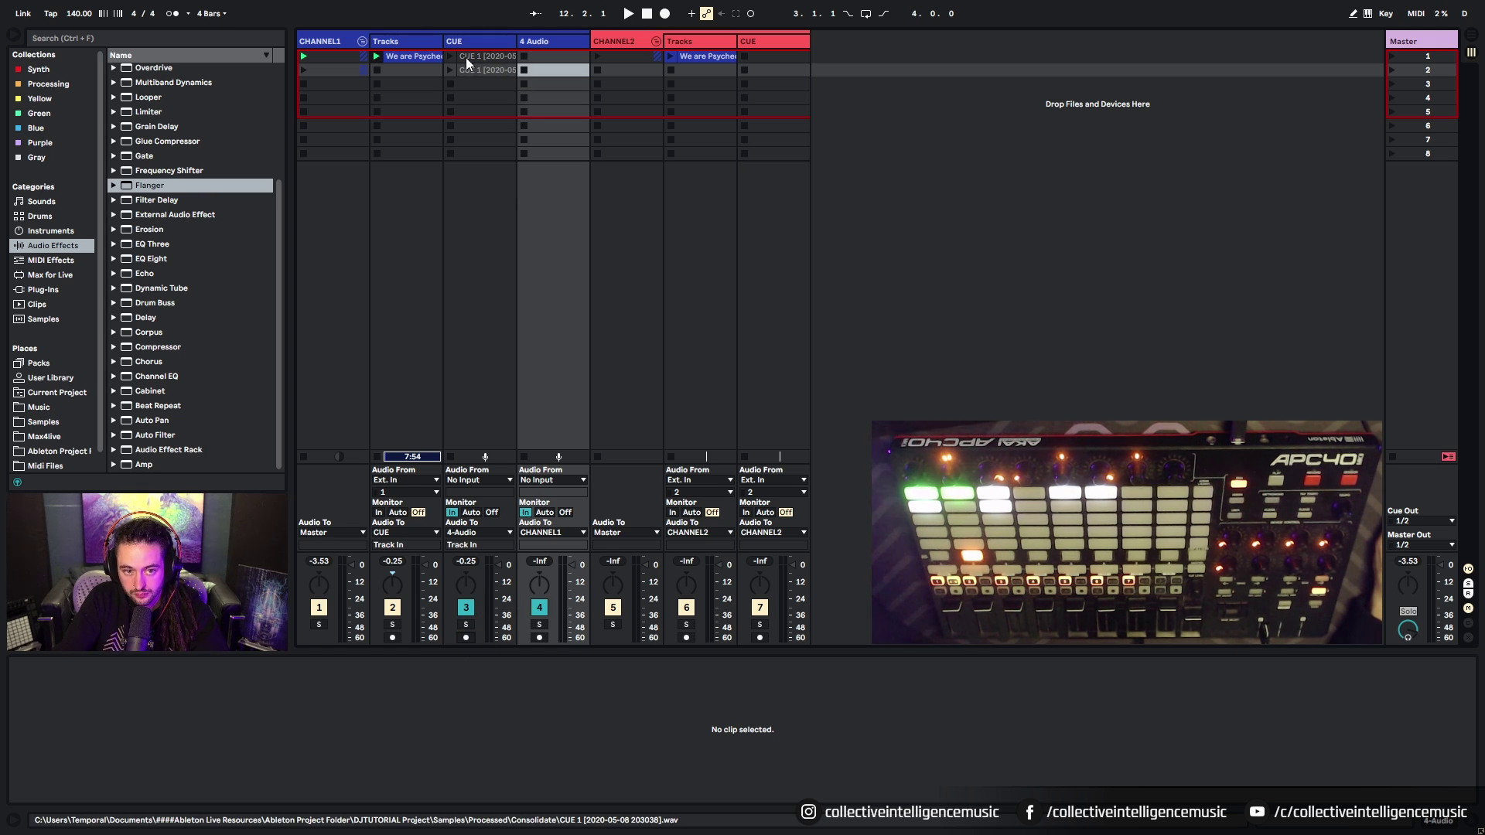
Step: Move the second CUE 1 clip onto the new track, test-launch both clips, then stop all
left_click_drag(474, 70, 546, 61)
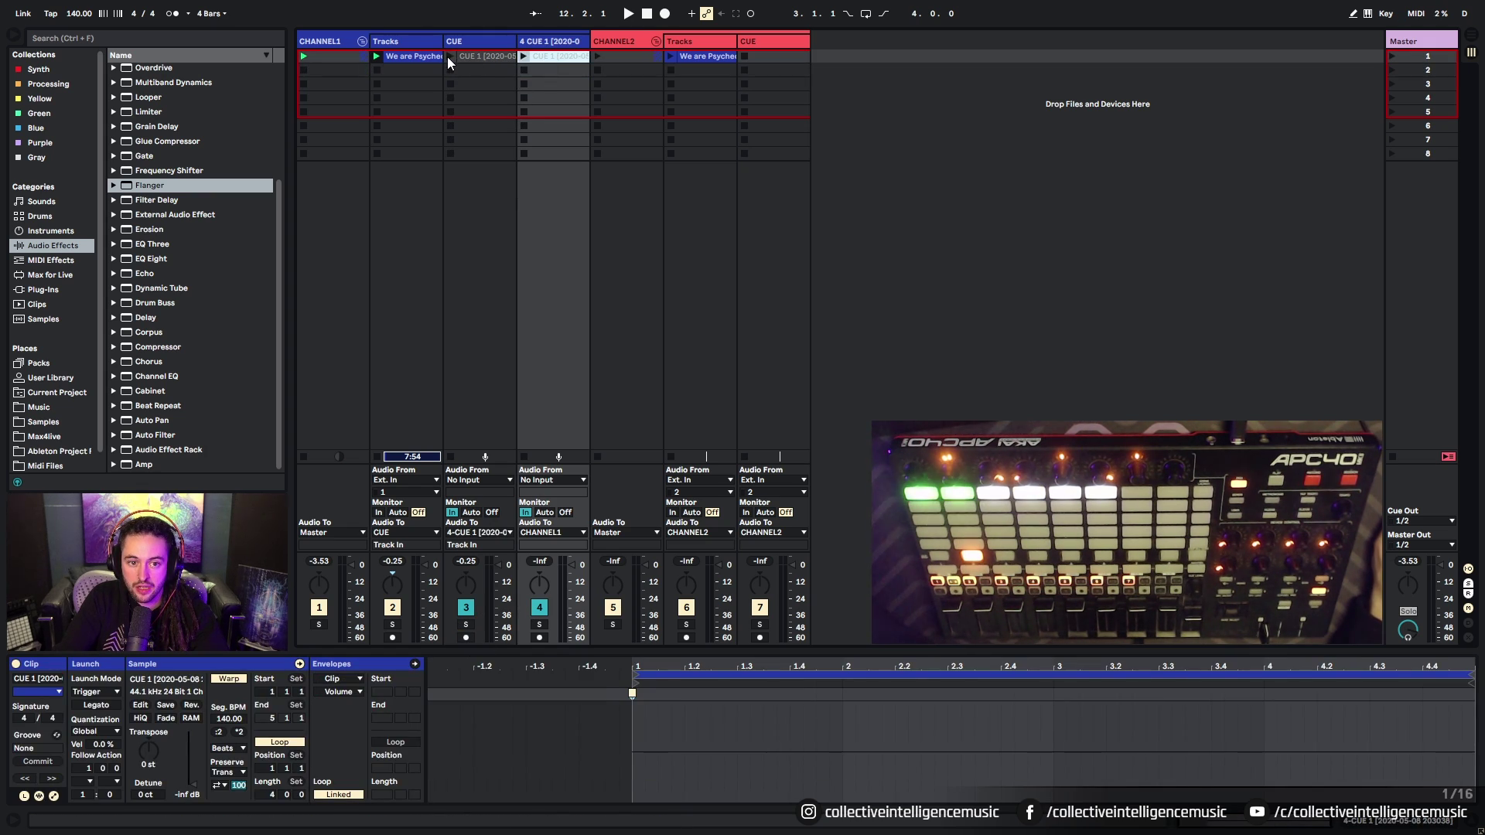
left_click(449, 57)
left_click(525, 56)
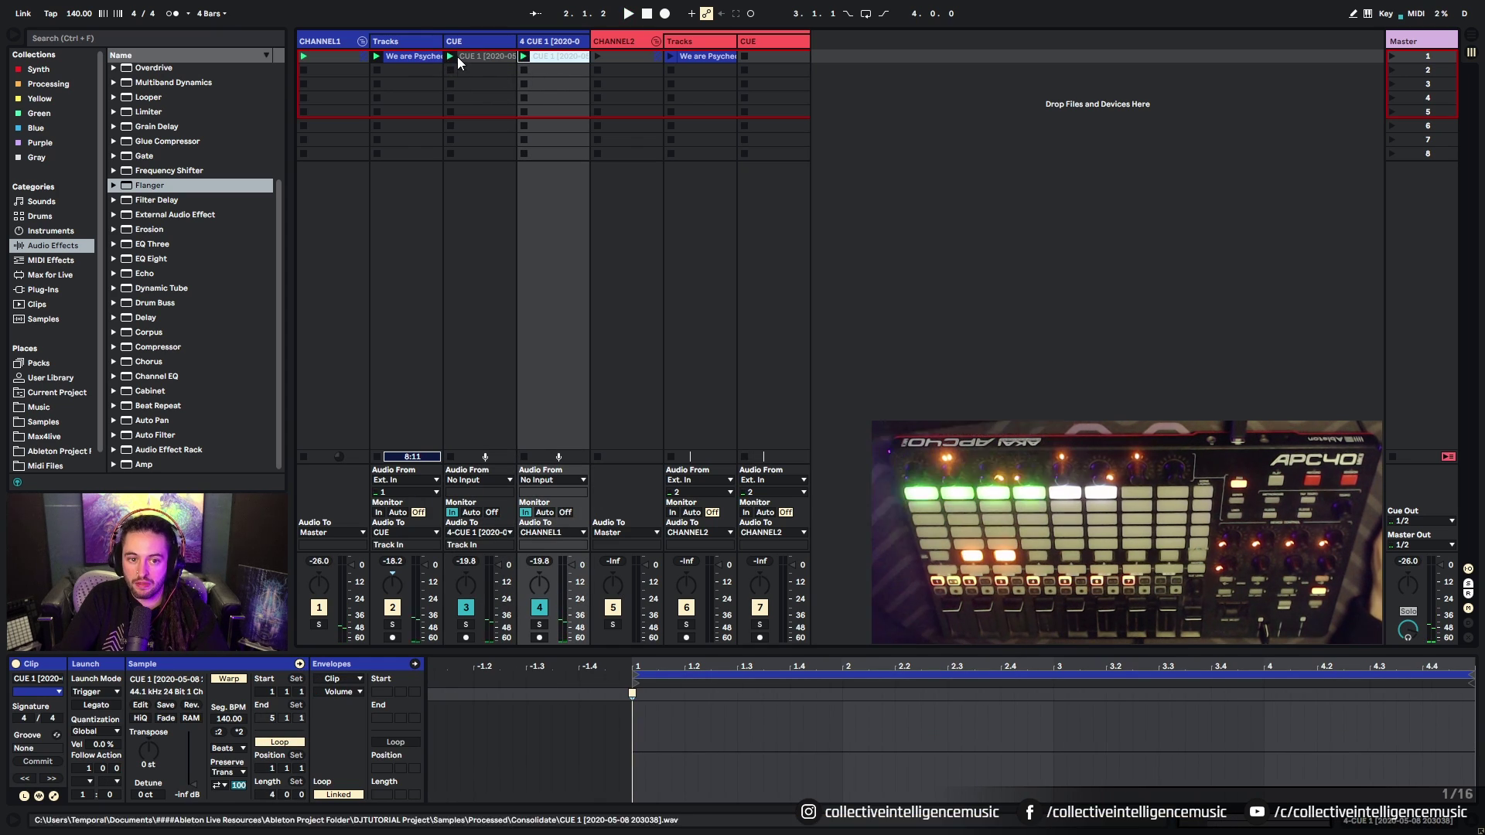
left_click(1394, 457)
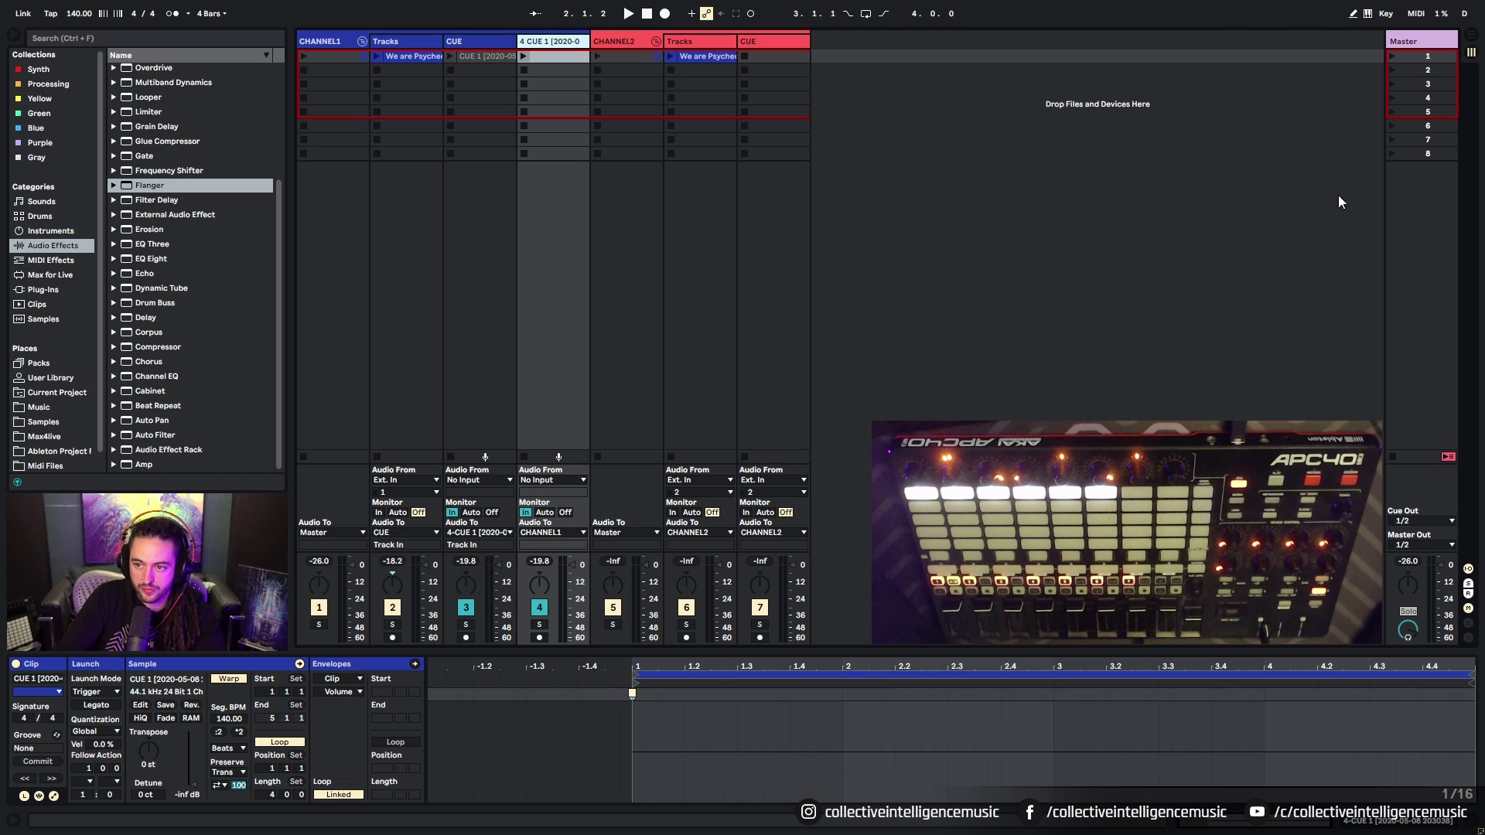
left_click(1405, 45)
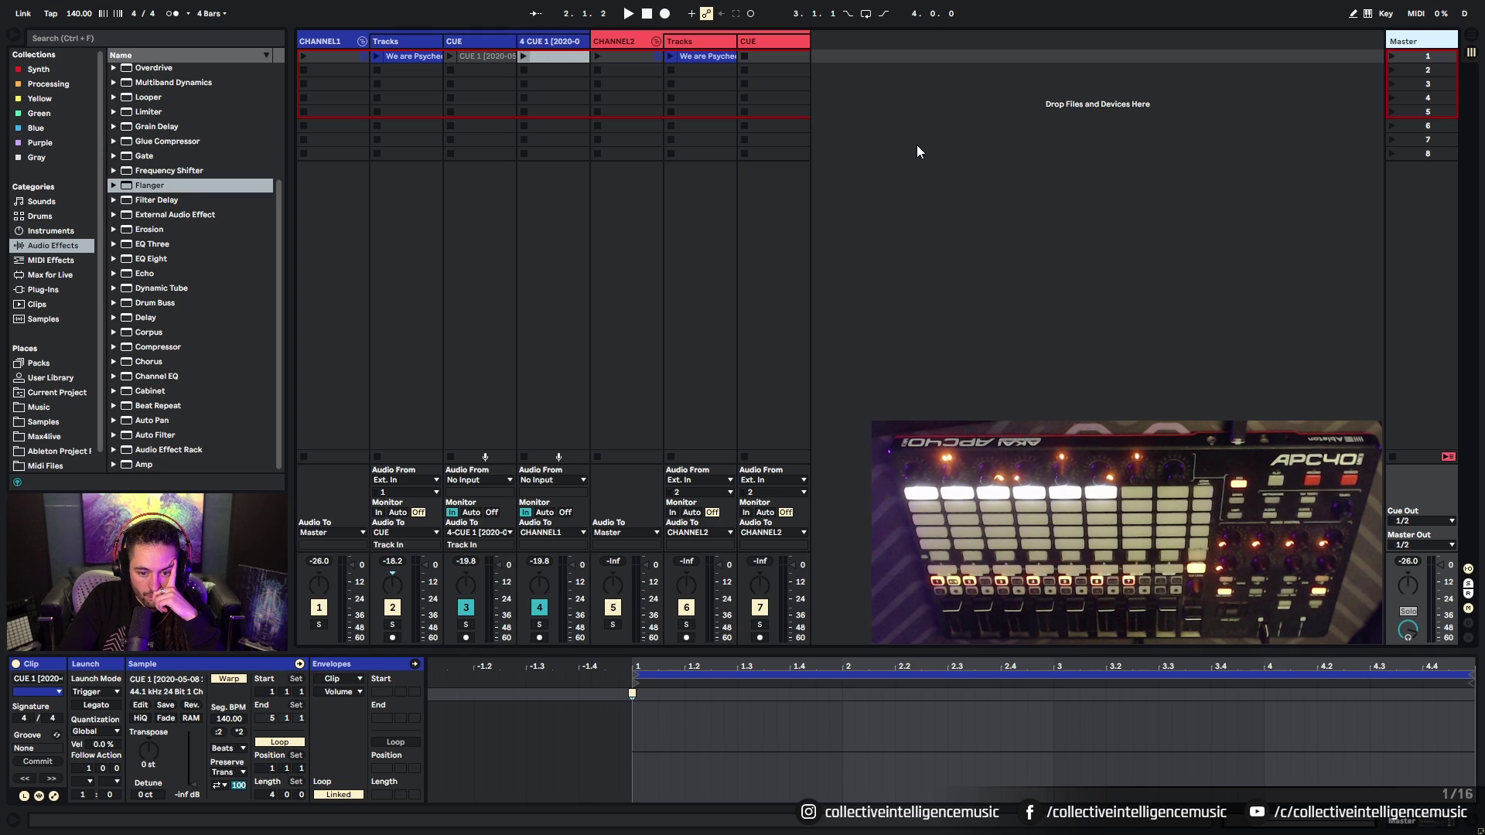
Step: Route the Master track's Cue Out to output 1 and Master Out to output 2
left_click(980, 410)
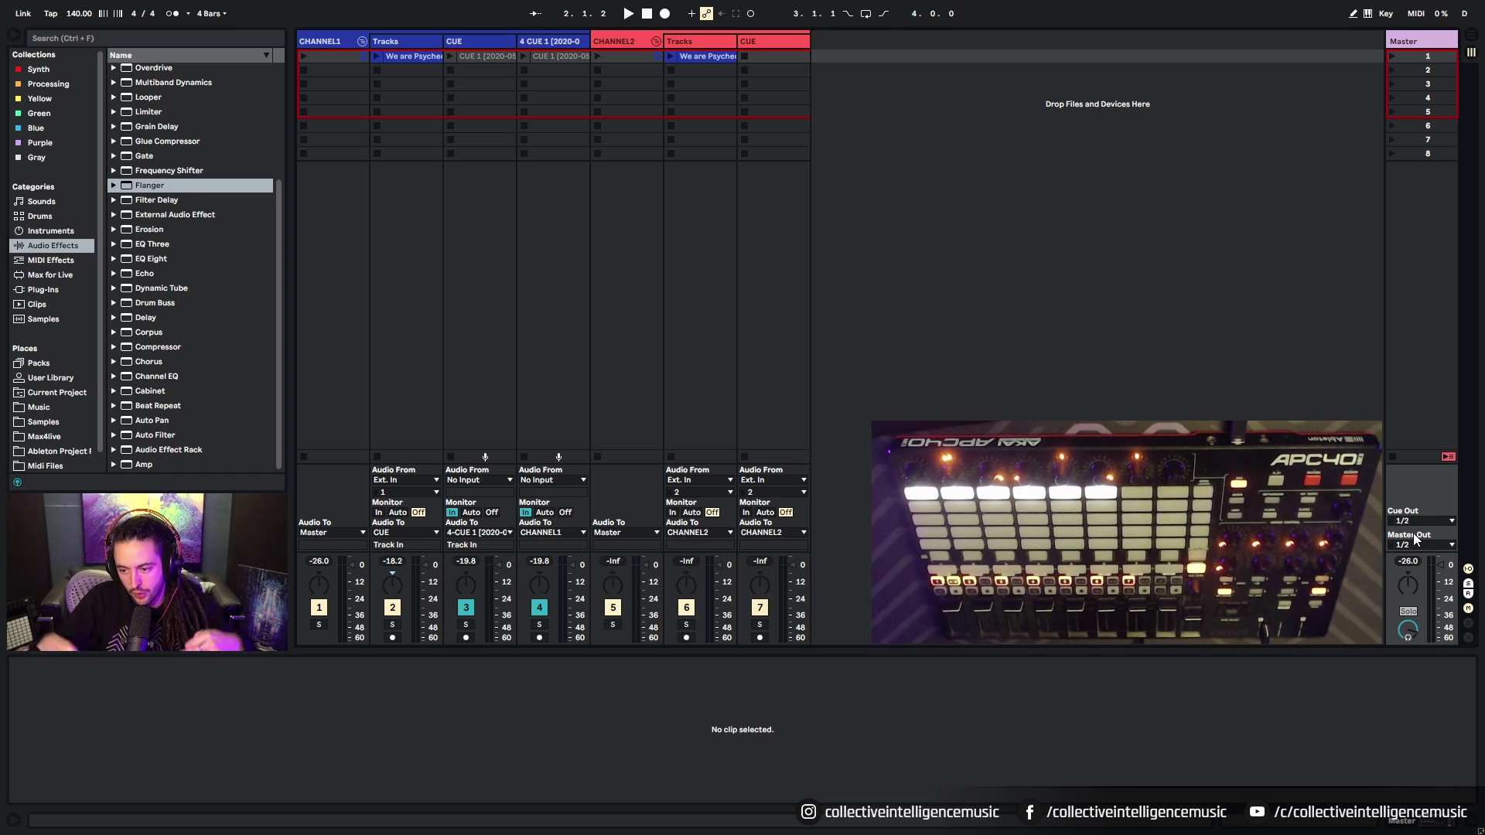
left_click(1428, 522)
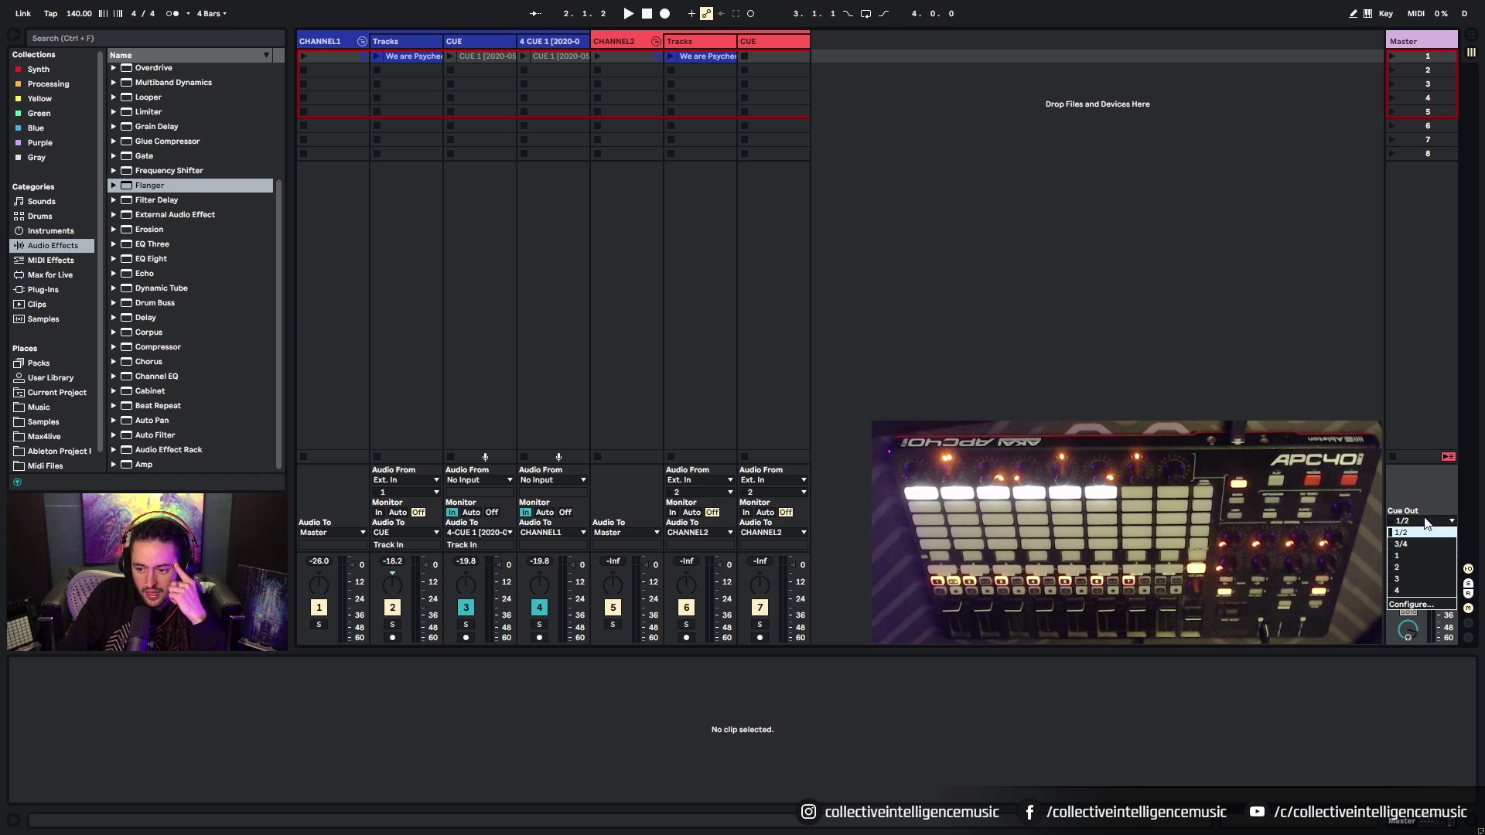
left_click(1418, 546)
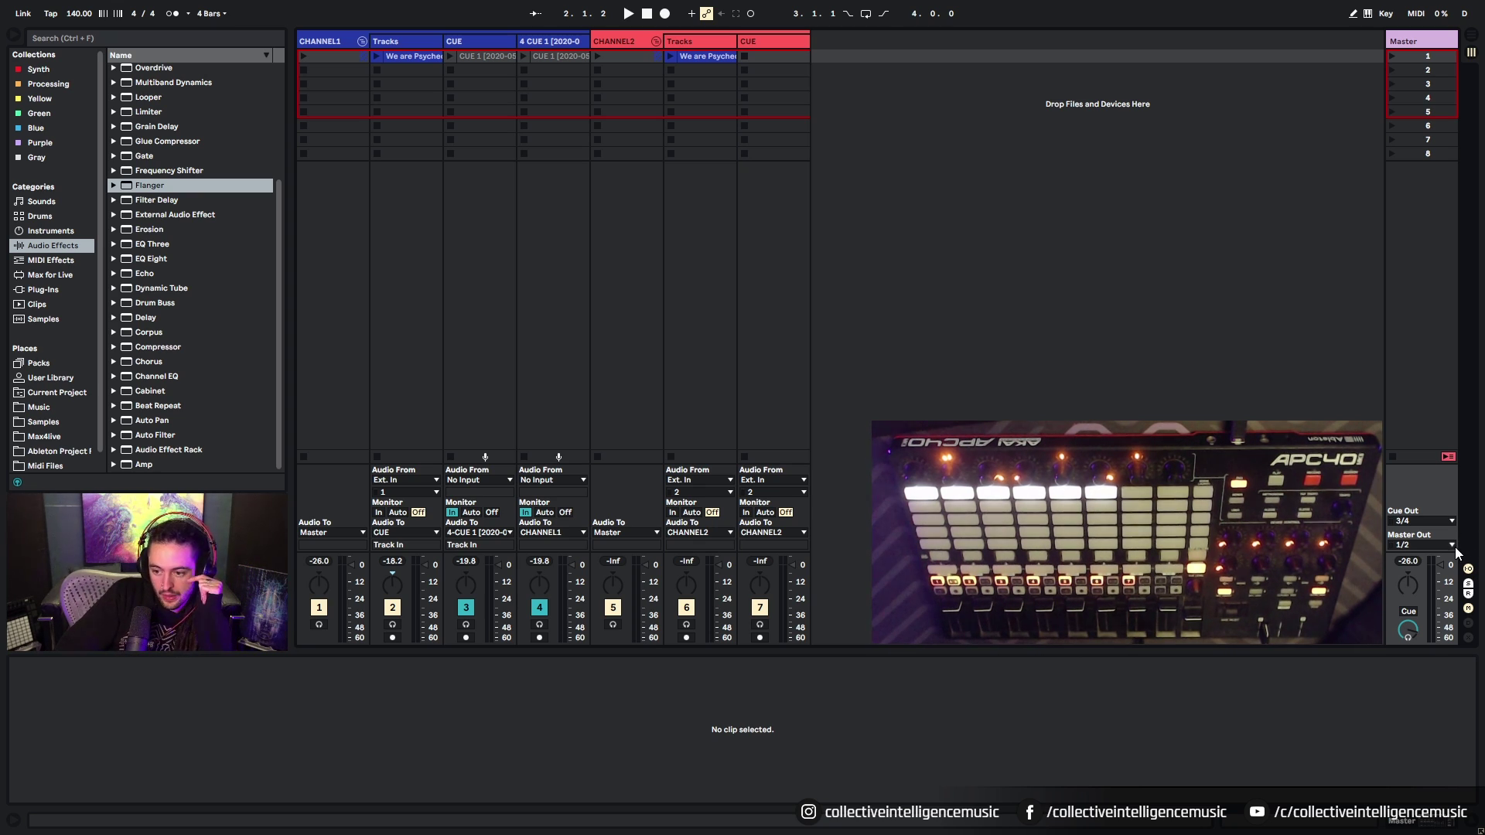
left_click(1427, 546)
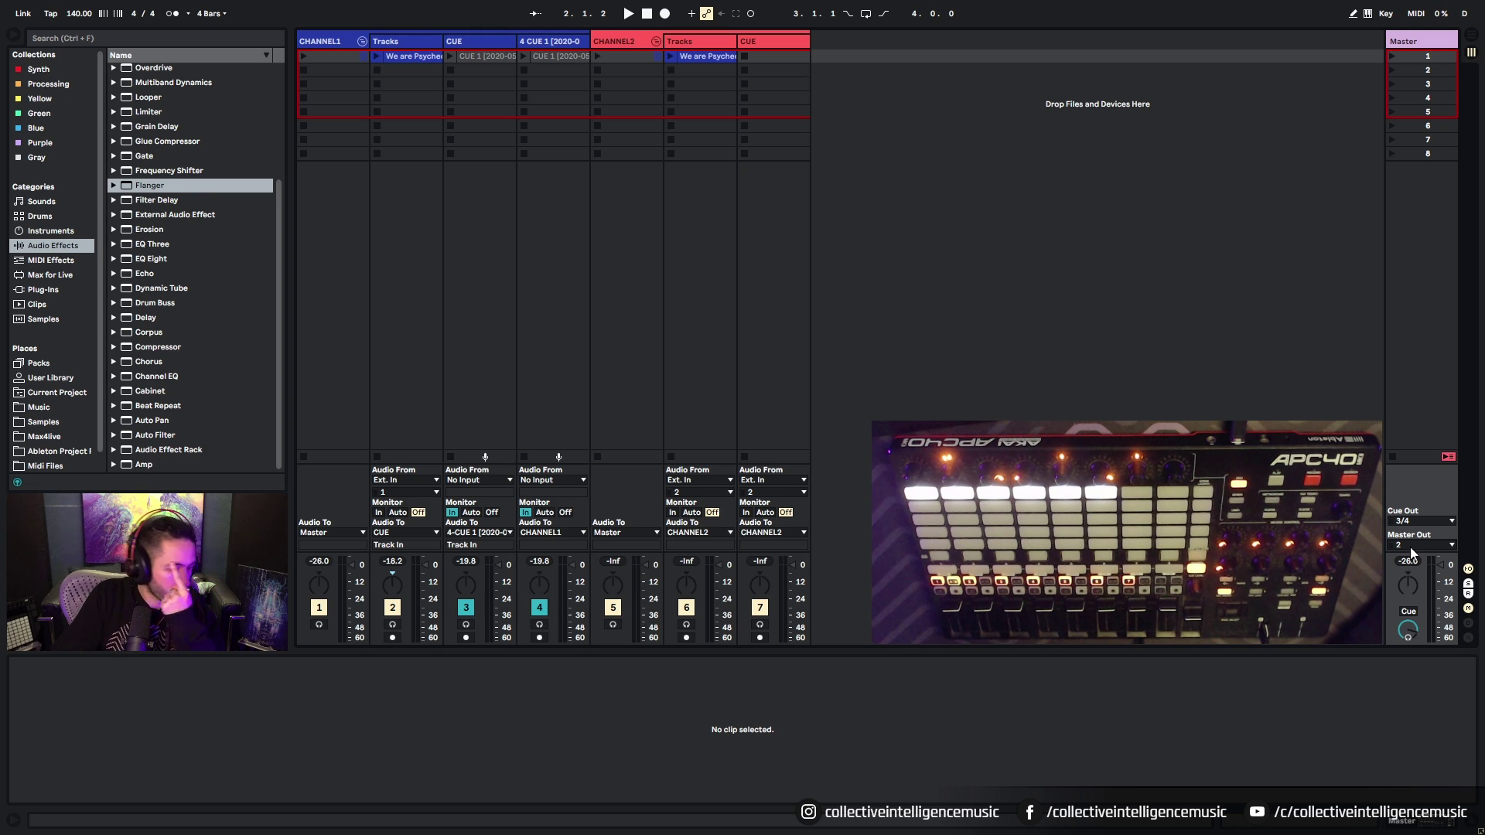
left_click(1408, 520)
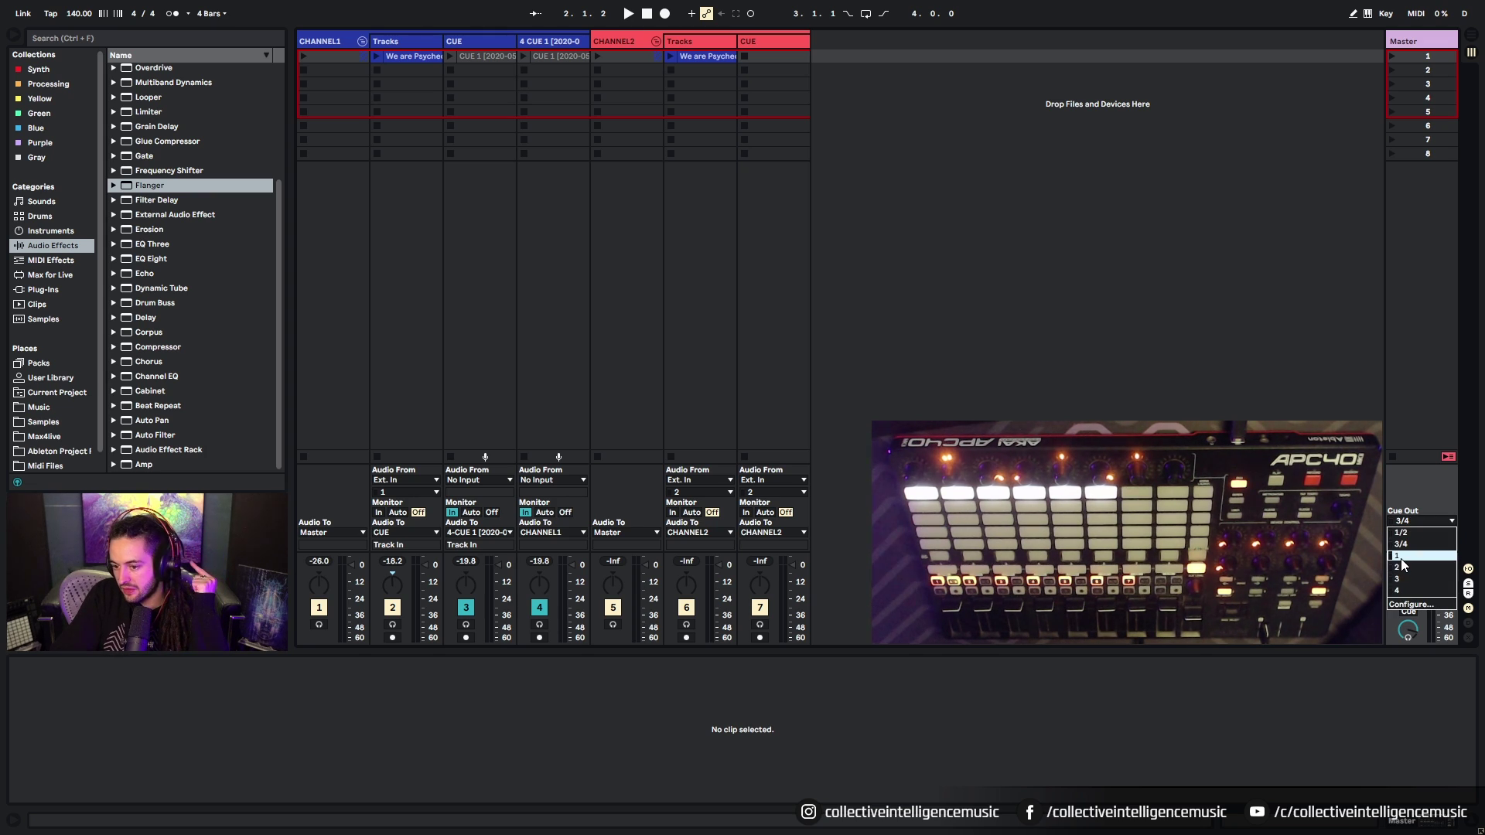
left_click(1402, 557)
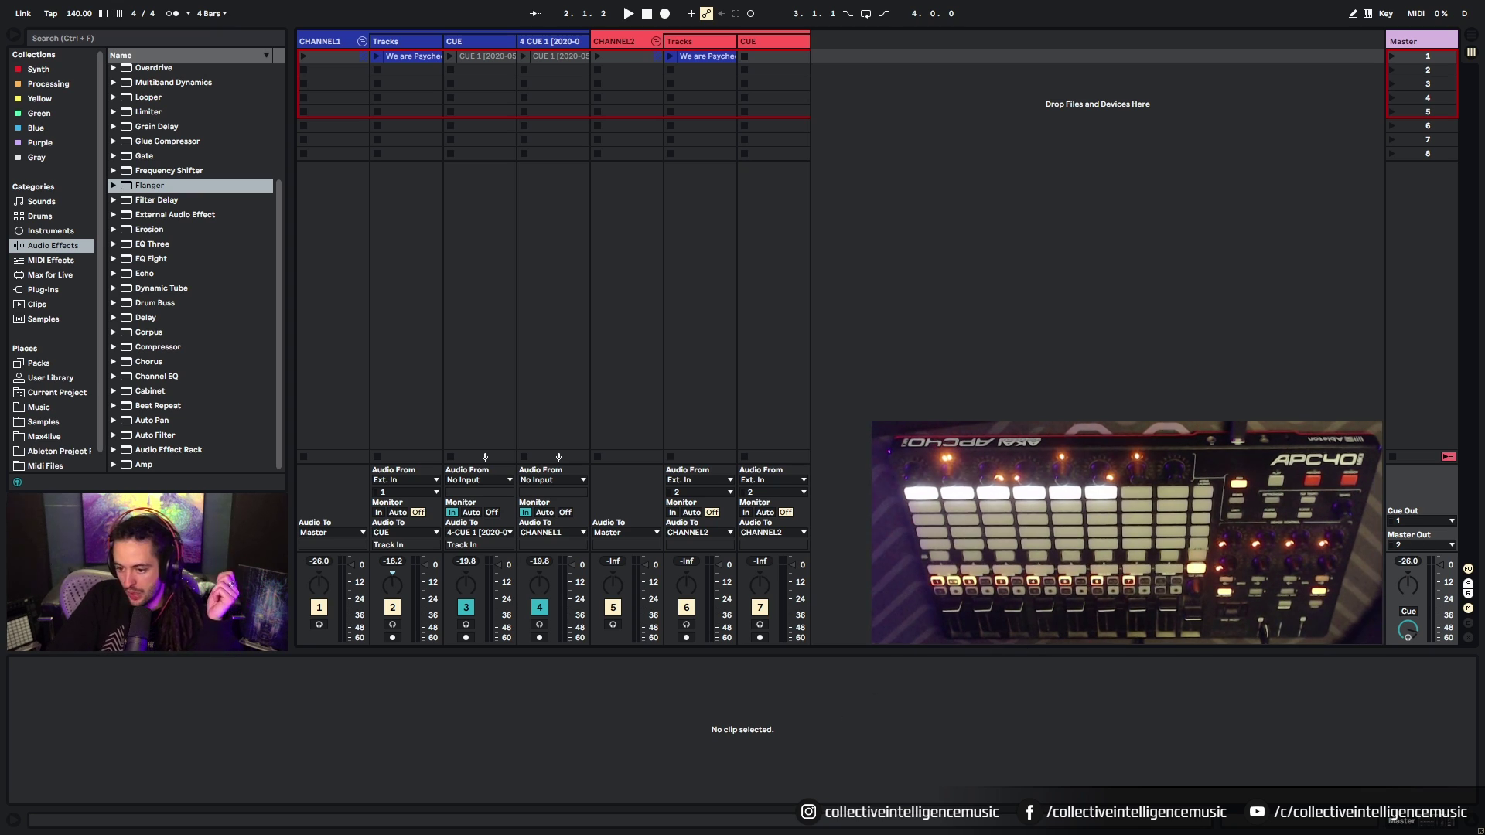
Step: Toggle track listening from Cue to Solo and back, then launch We are Psychedelic
left_click(1410, 609)
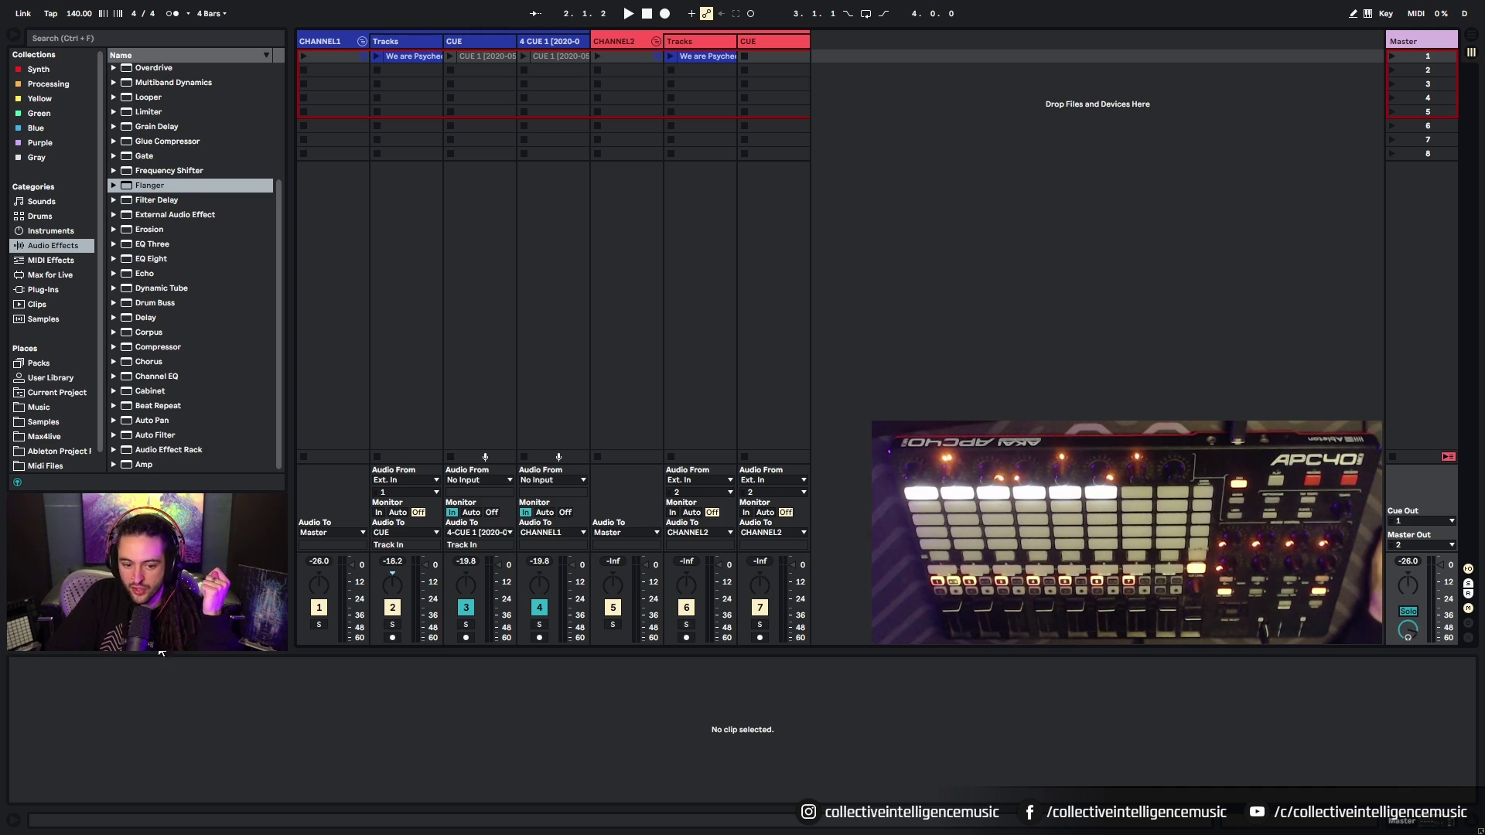
left_click(1414, 615)
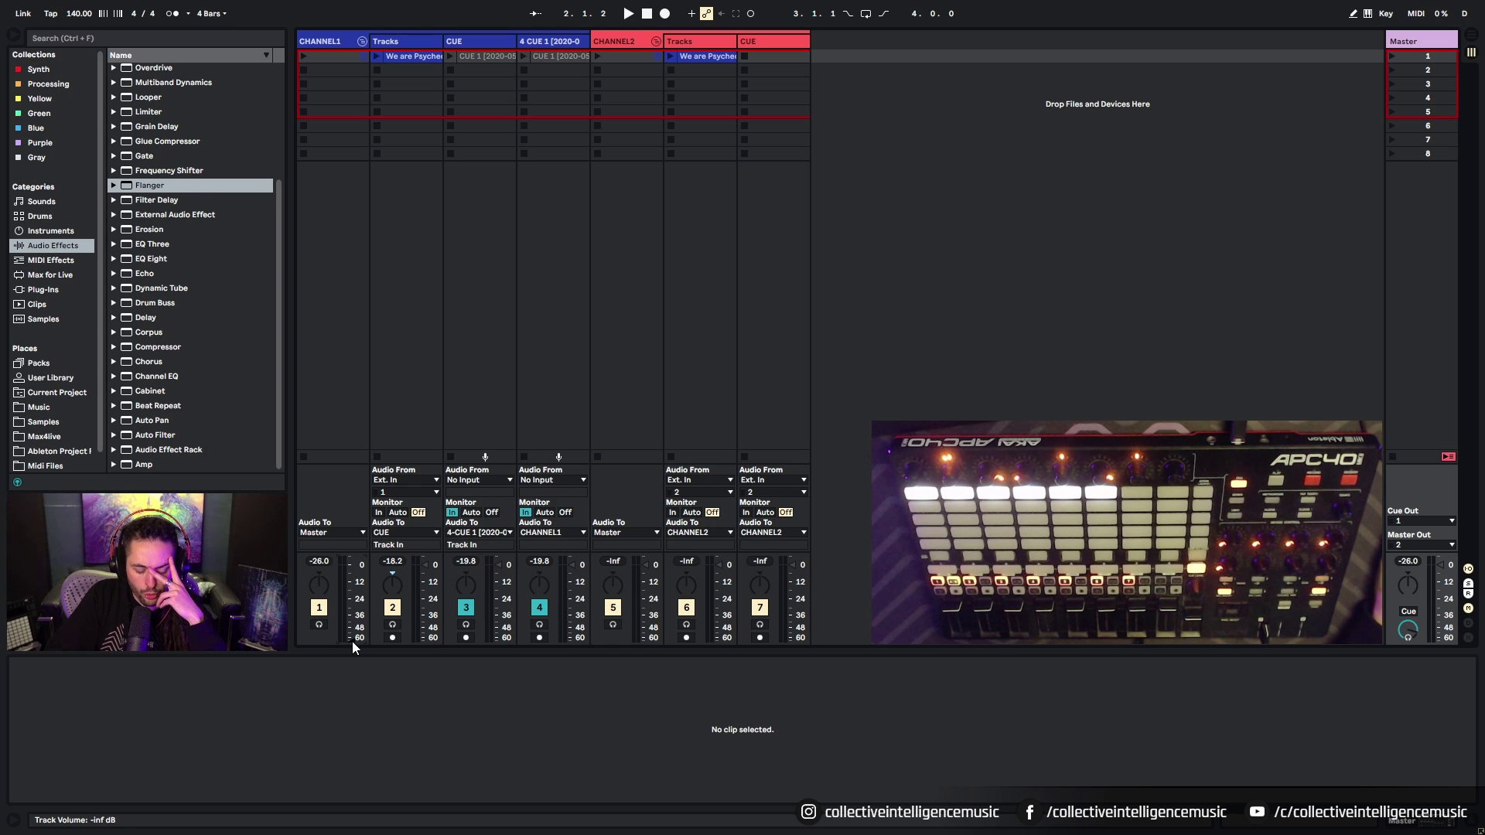
left_click(377, 57)
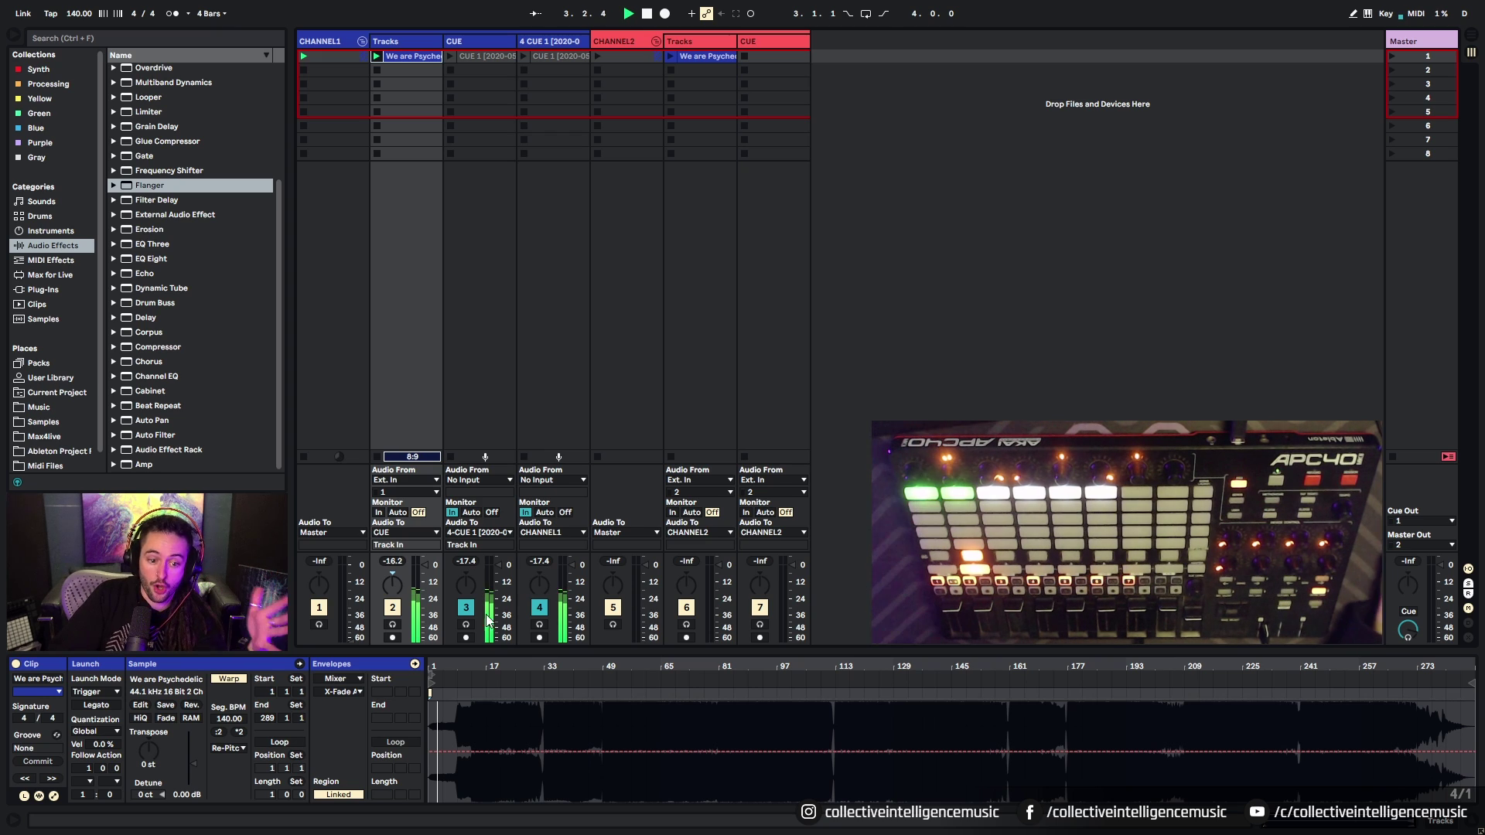
Step: Toggle the Cue buttons on tracks 1, 5 and 6 on and off, then show CHANNEL1's devices
left_click(318, 623)
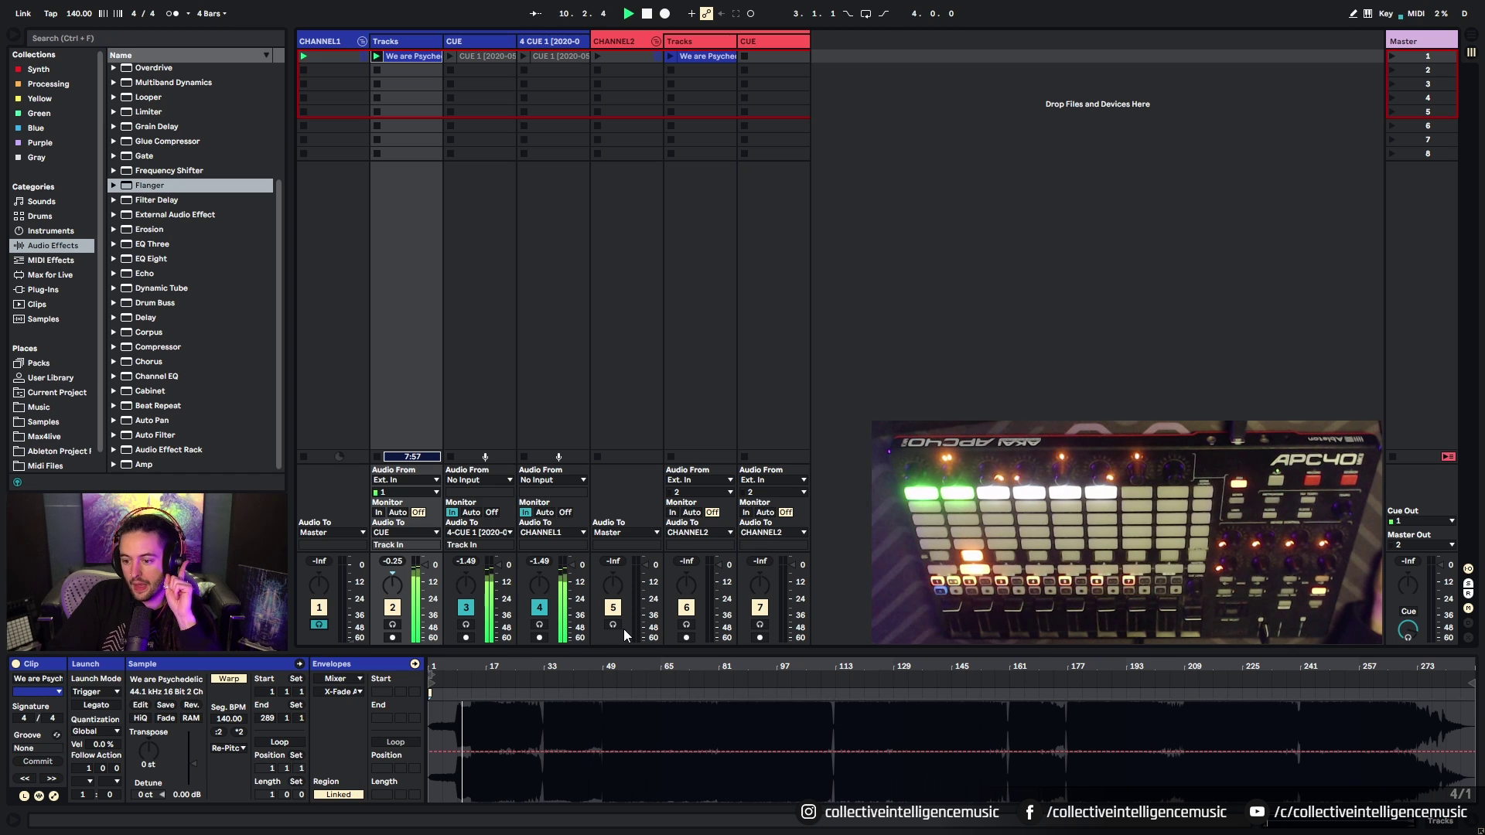
left_click(318, 624)
left_click(319, 623)
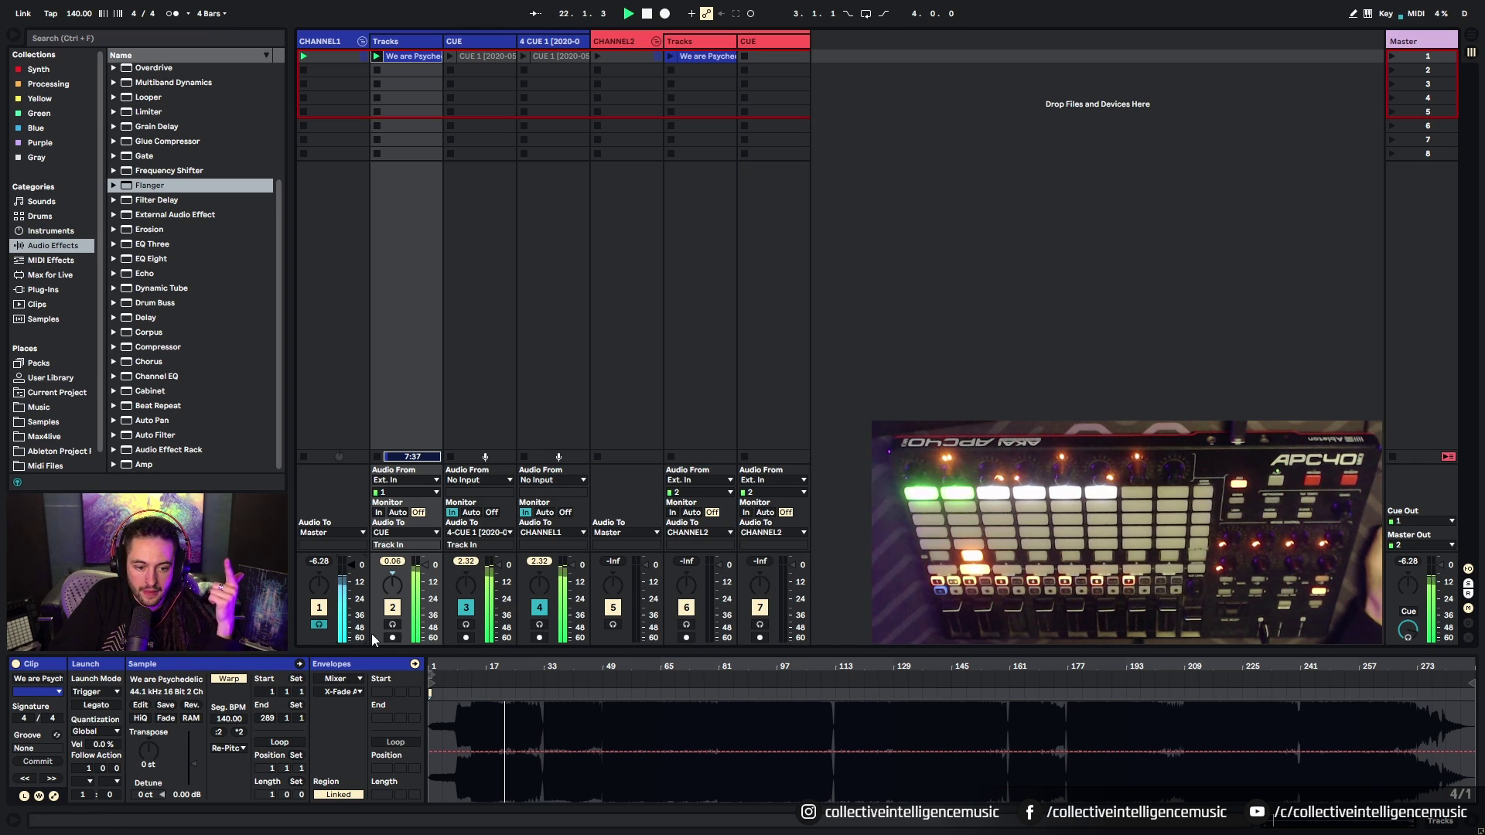
left_click(320, 625)
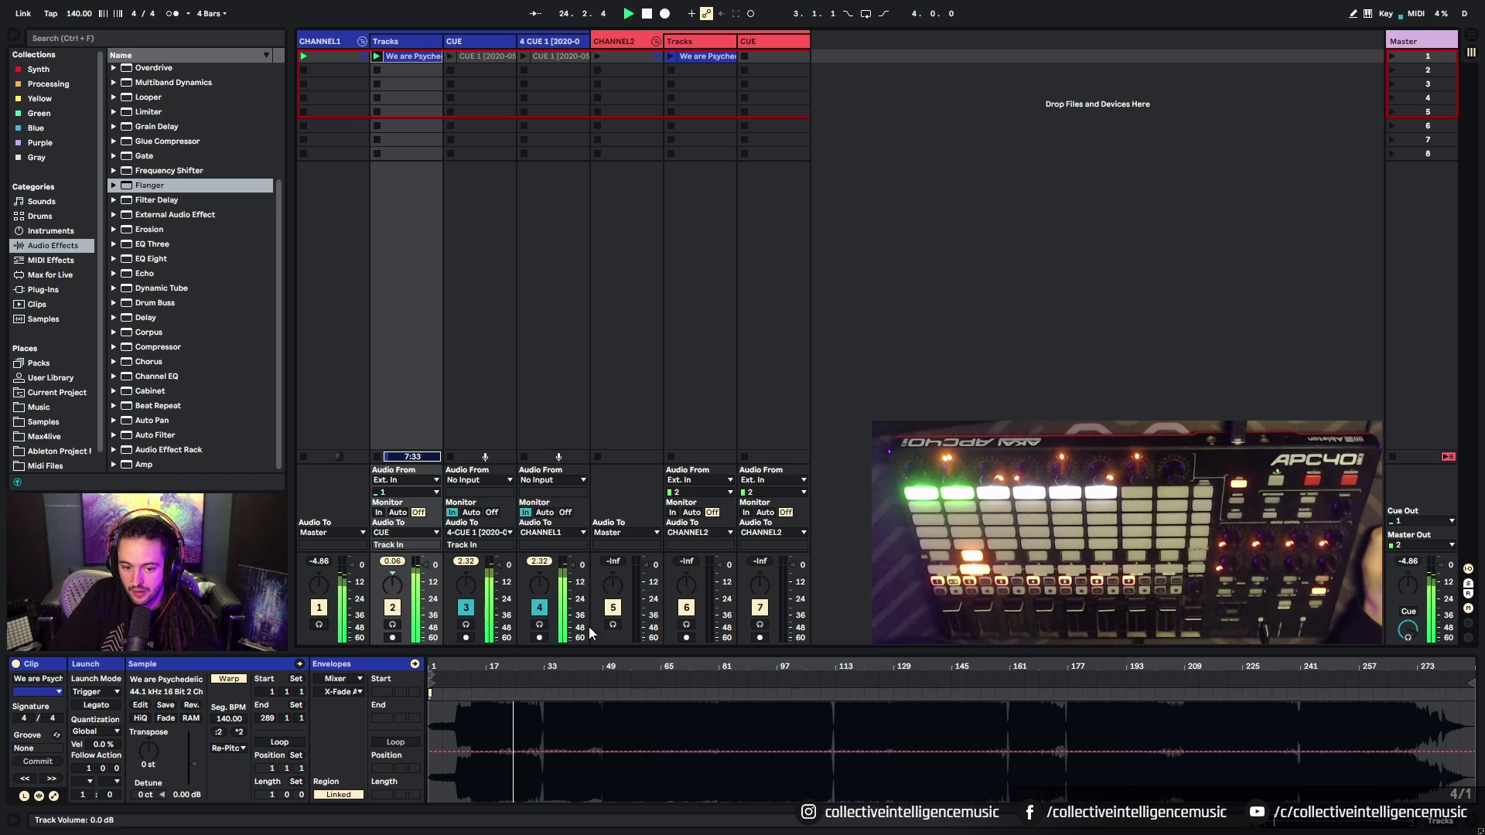
left_click(613, 625)
left_click(687, 624)
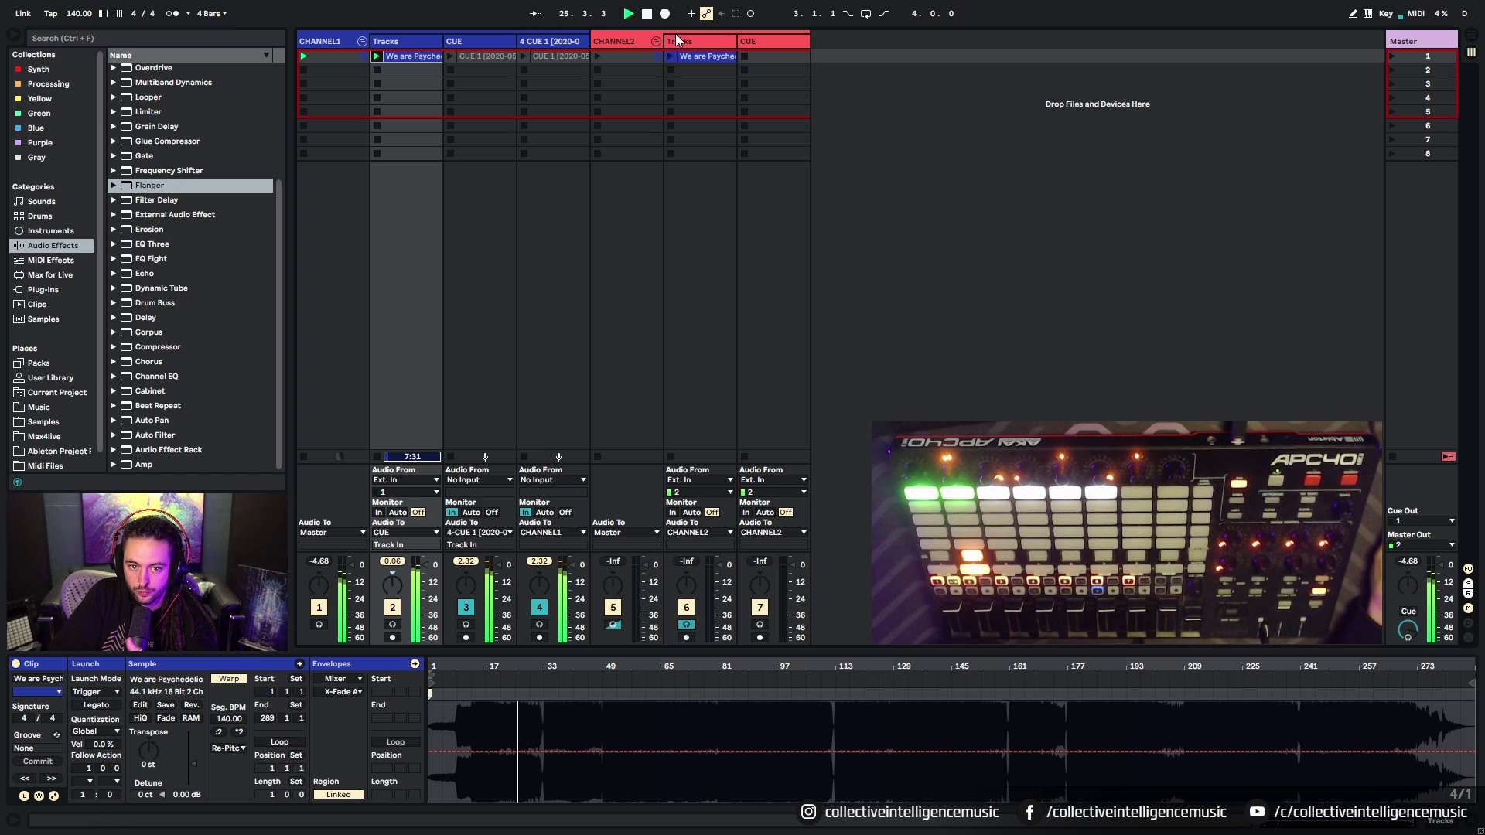
left_click(687, 625)
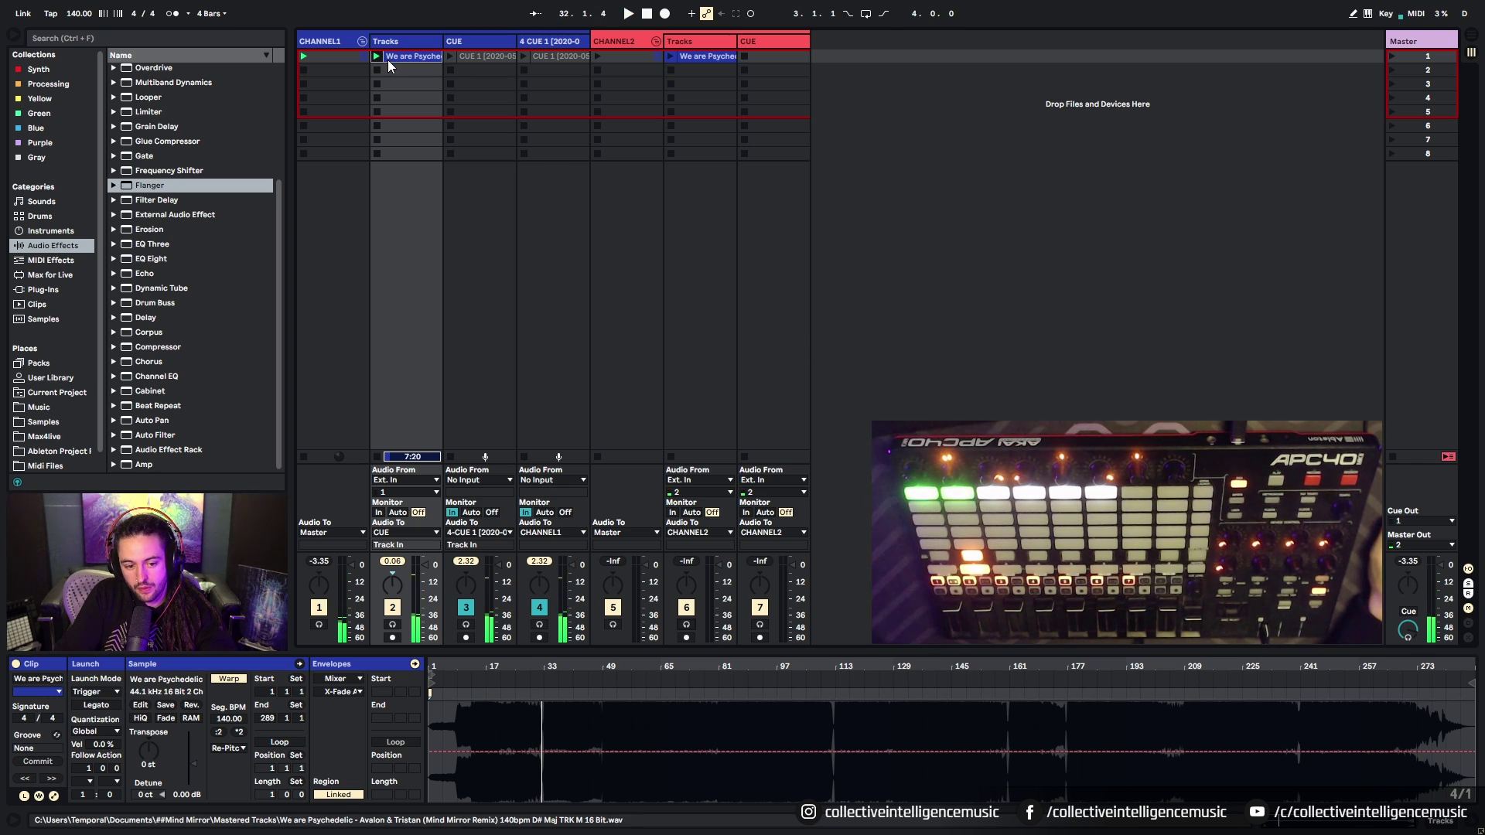
left_click(325, 41)
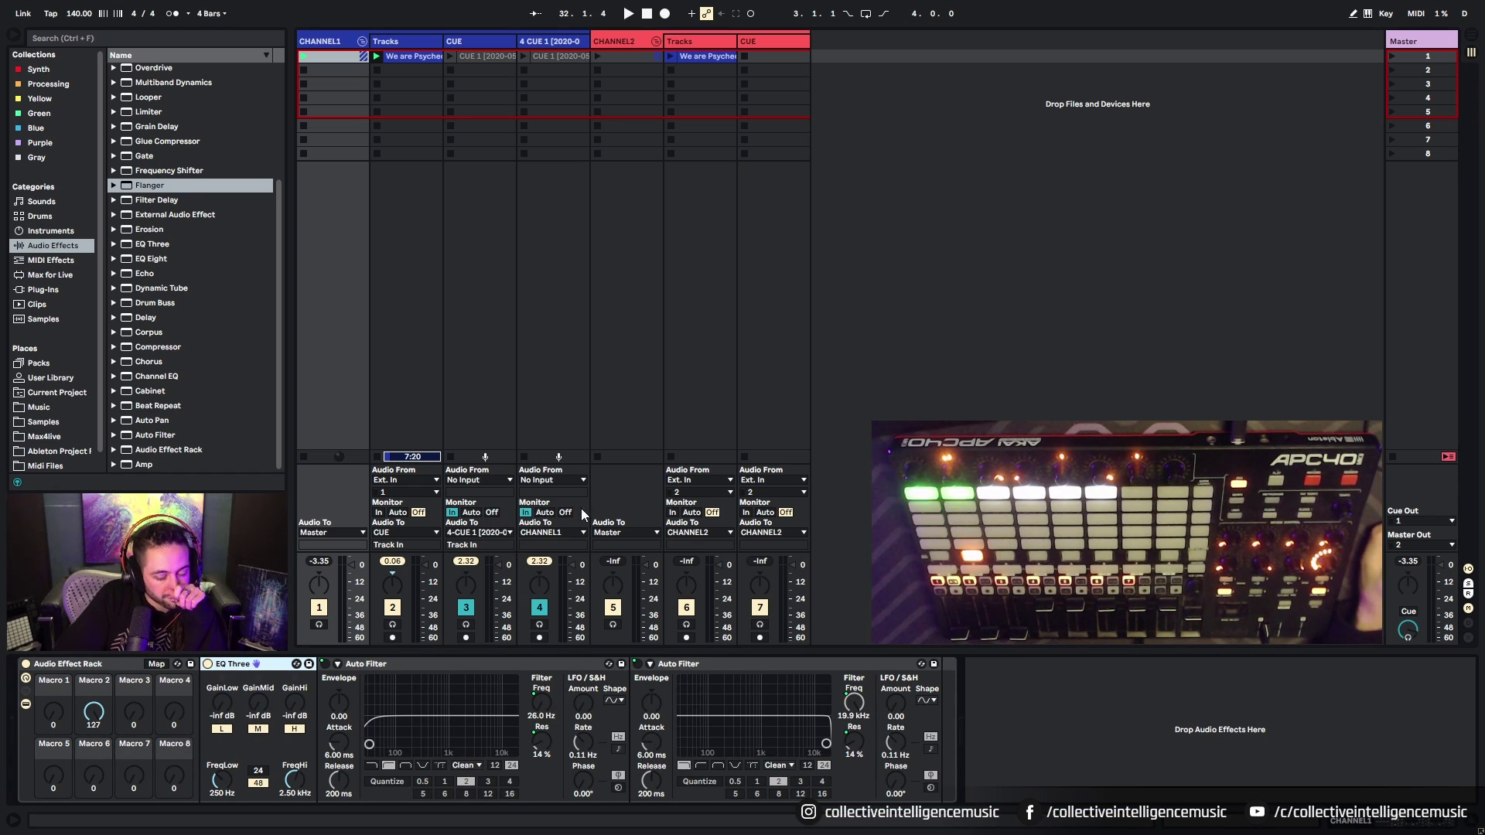
Step: Relaunch the Tracks clip, cue track 1, and browse each track's devices before returning to CHANNEL1
left_click(388, 57)
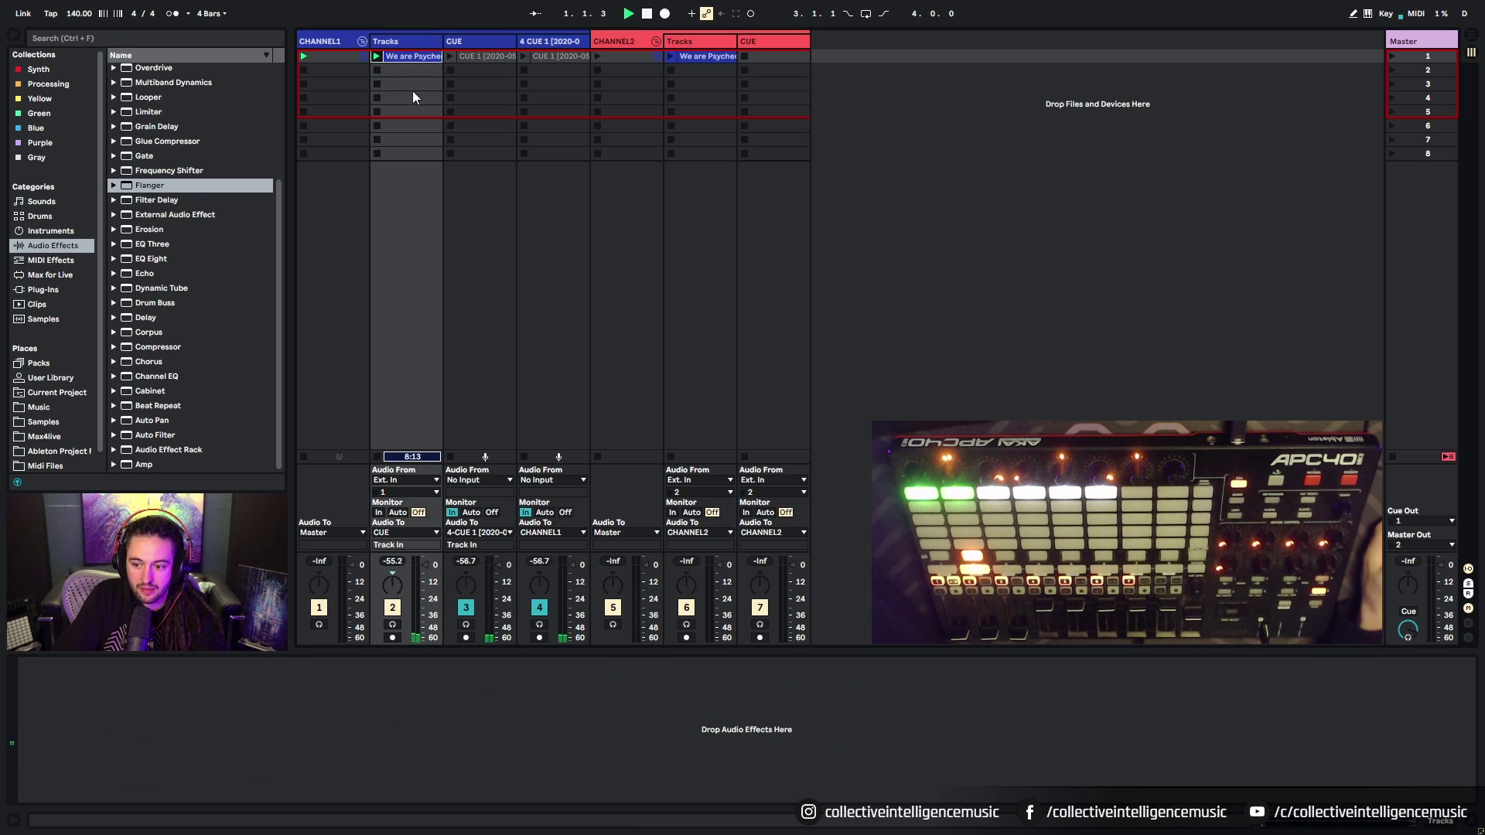
left_click(317, 626)
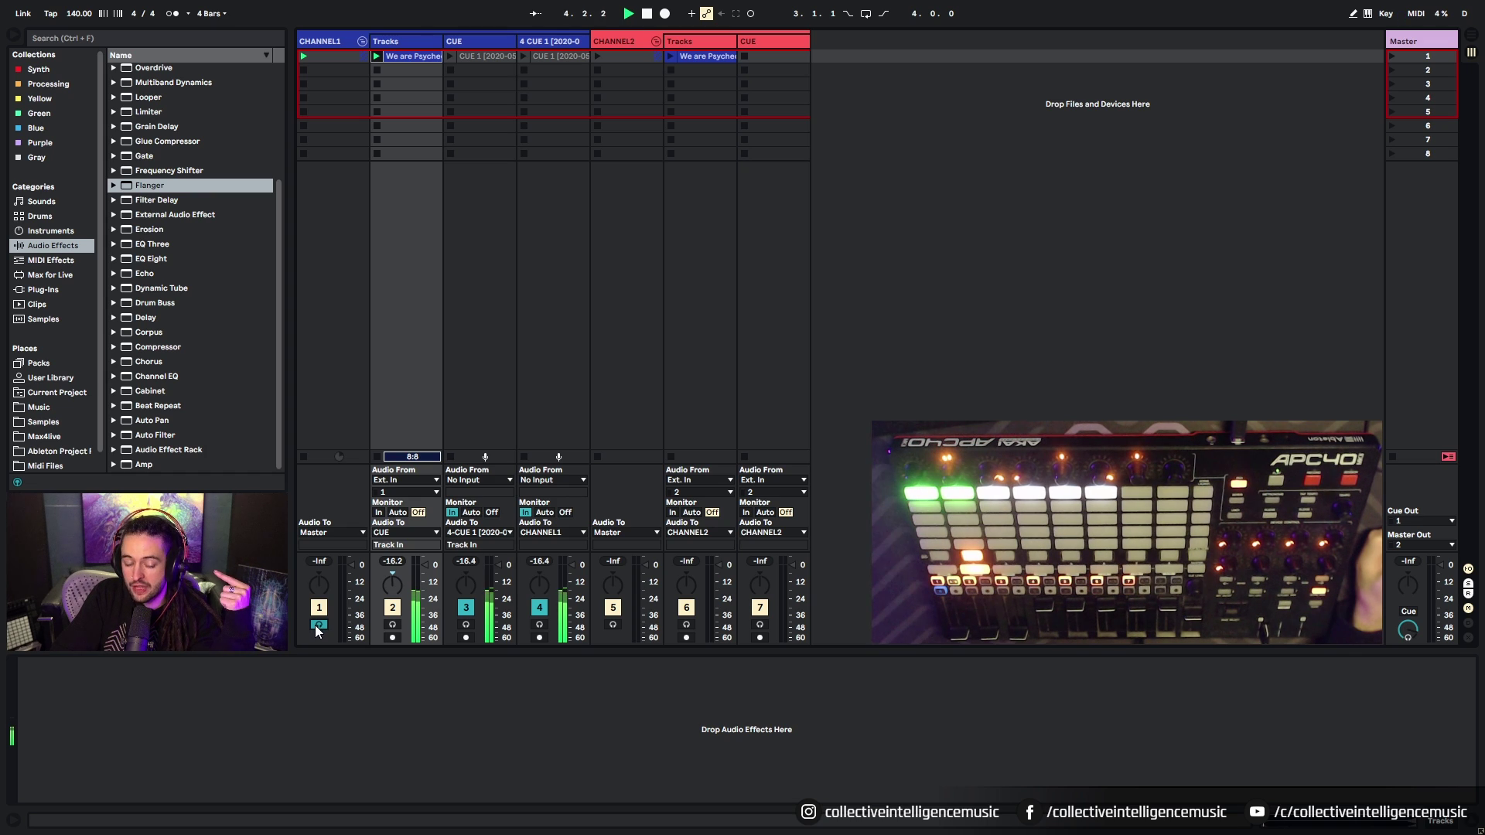
left_click(352, 40)
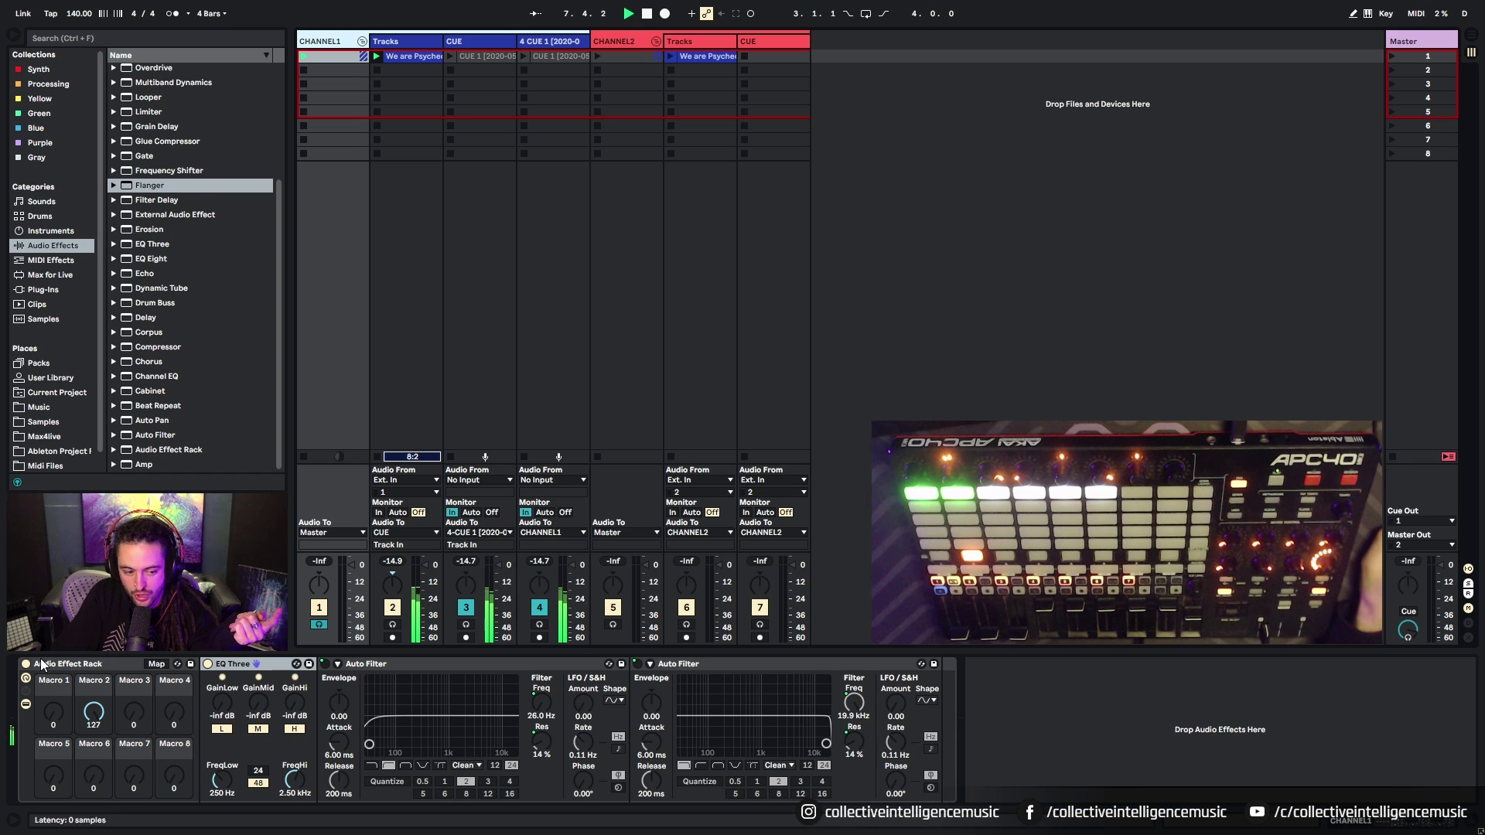
left_click(410, 41)
left_click(474, 45)
left_click(560, 46)
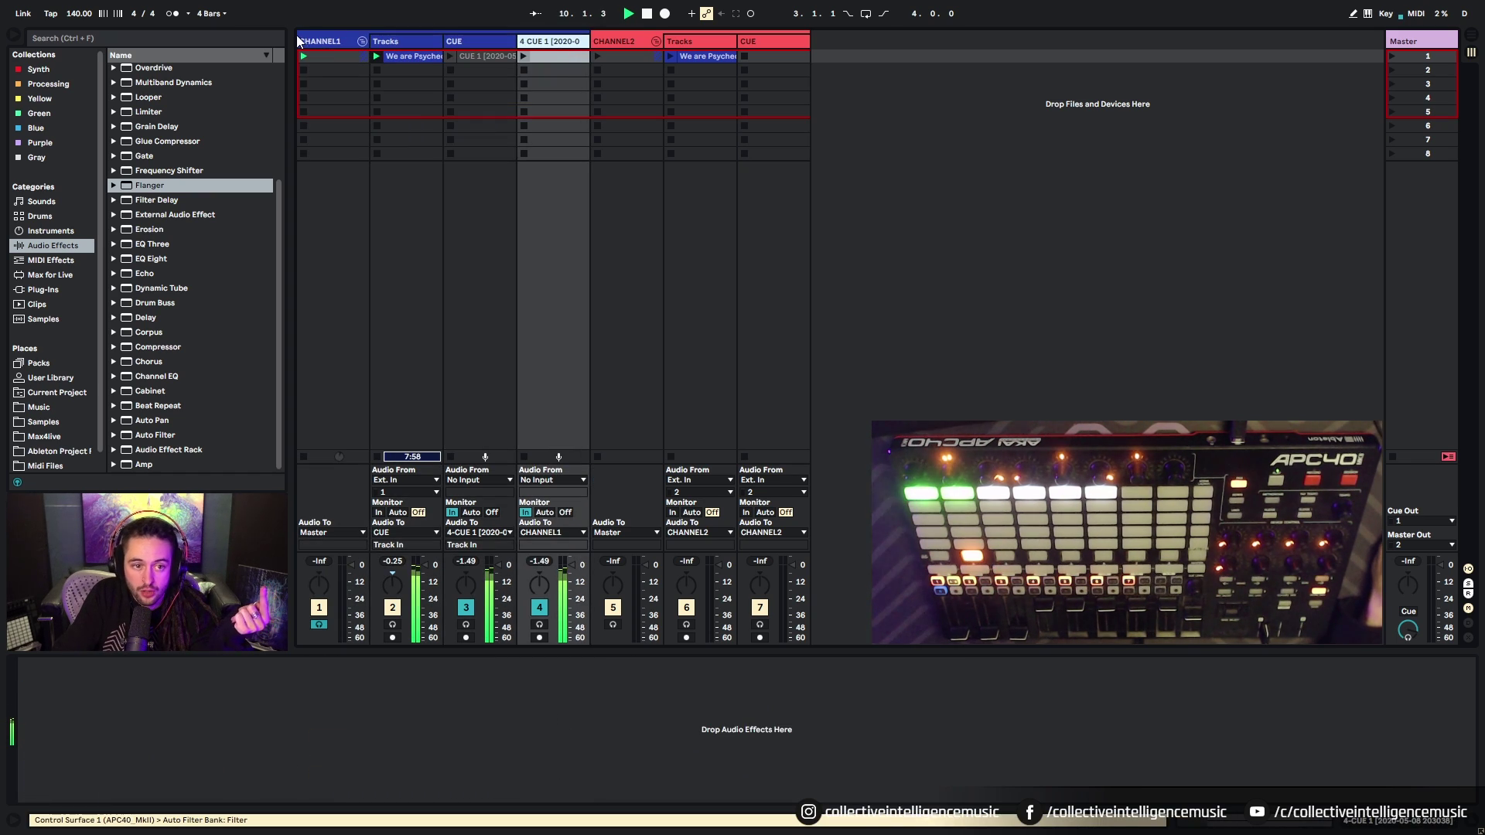
left_click(315, 40)
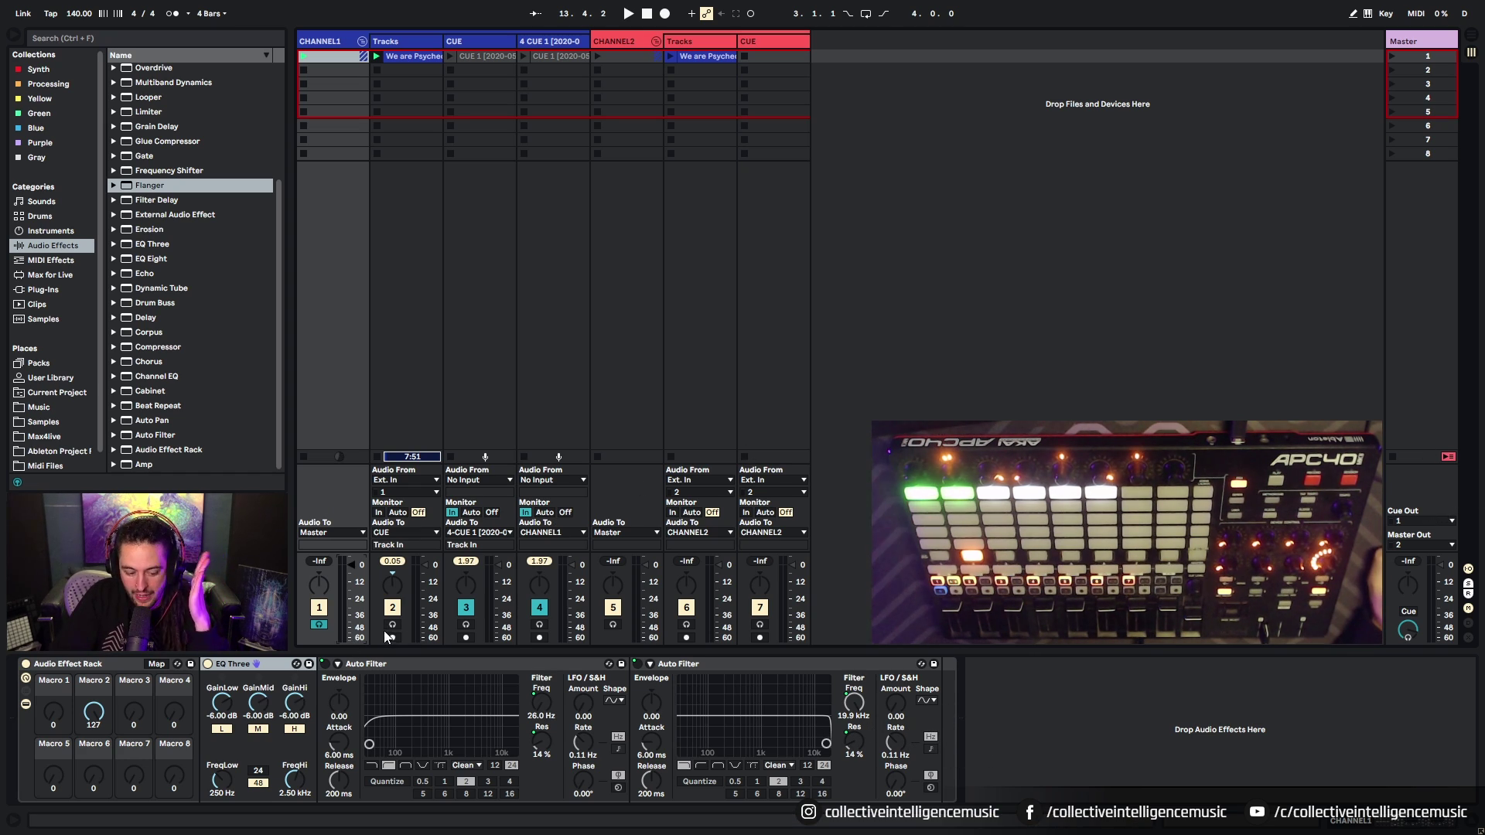
Step: Send track 4 to the cue output and stop playback
left_click(539, 625)
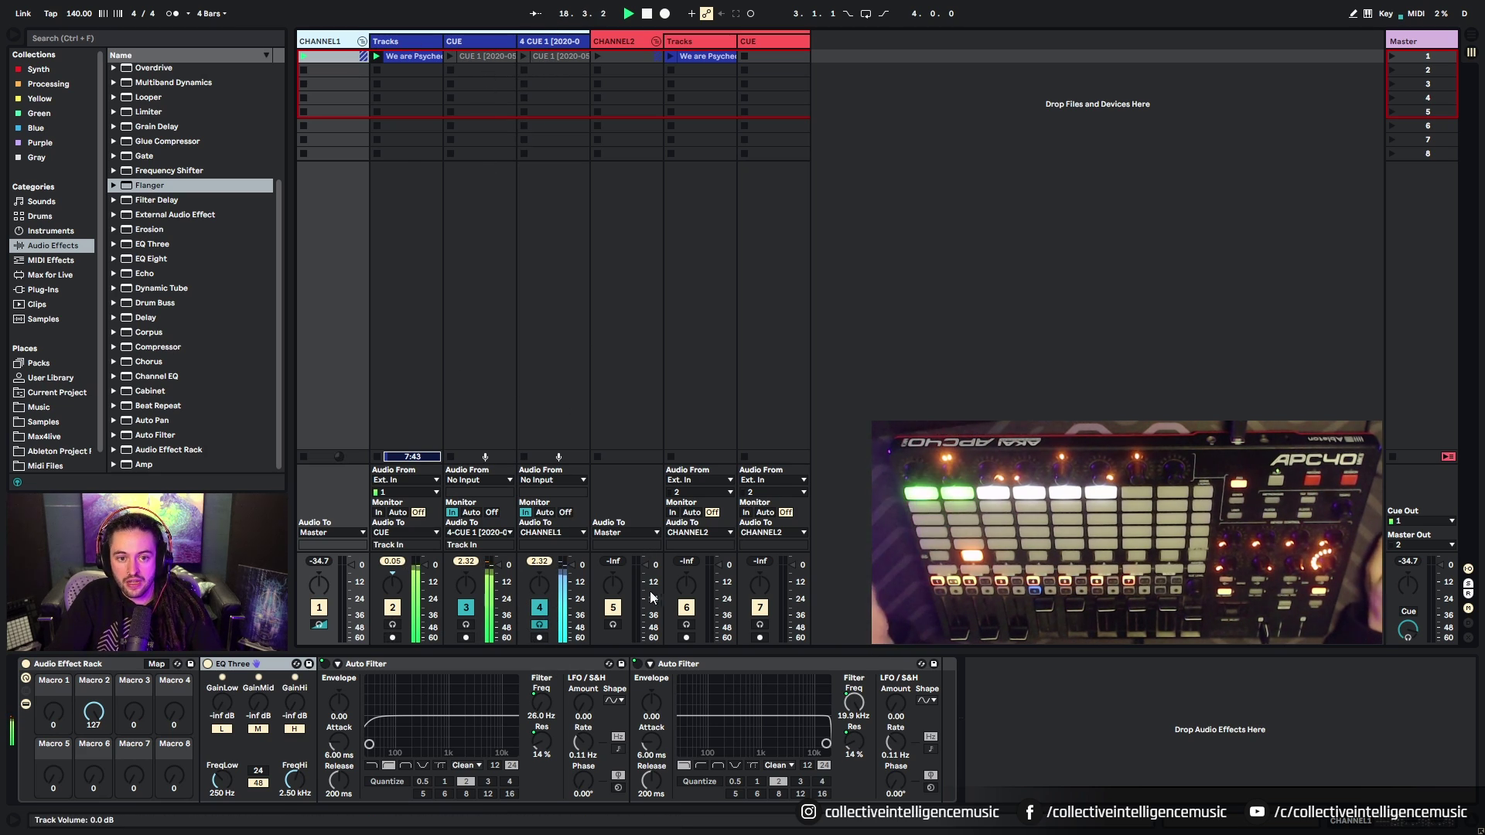
key("space")
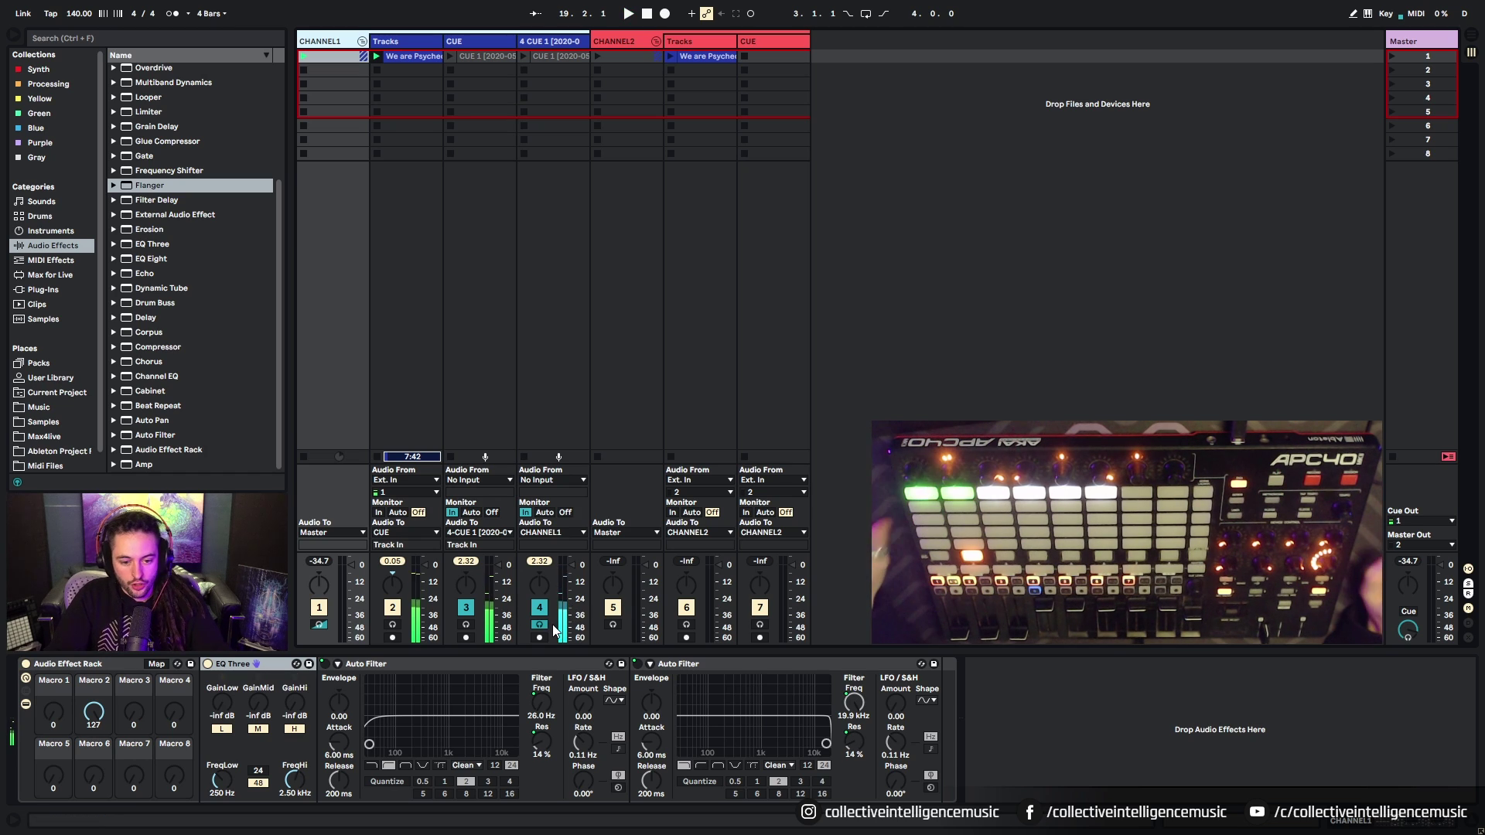
left_click(539, 625)
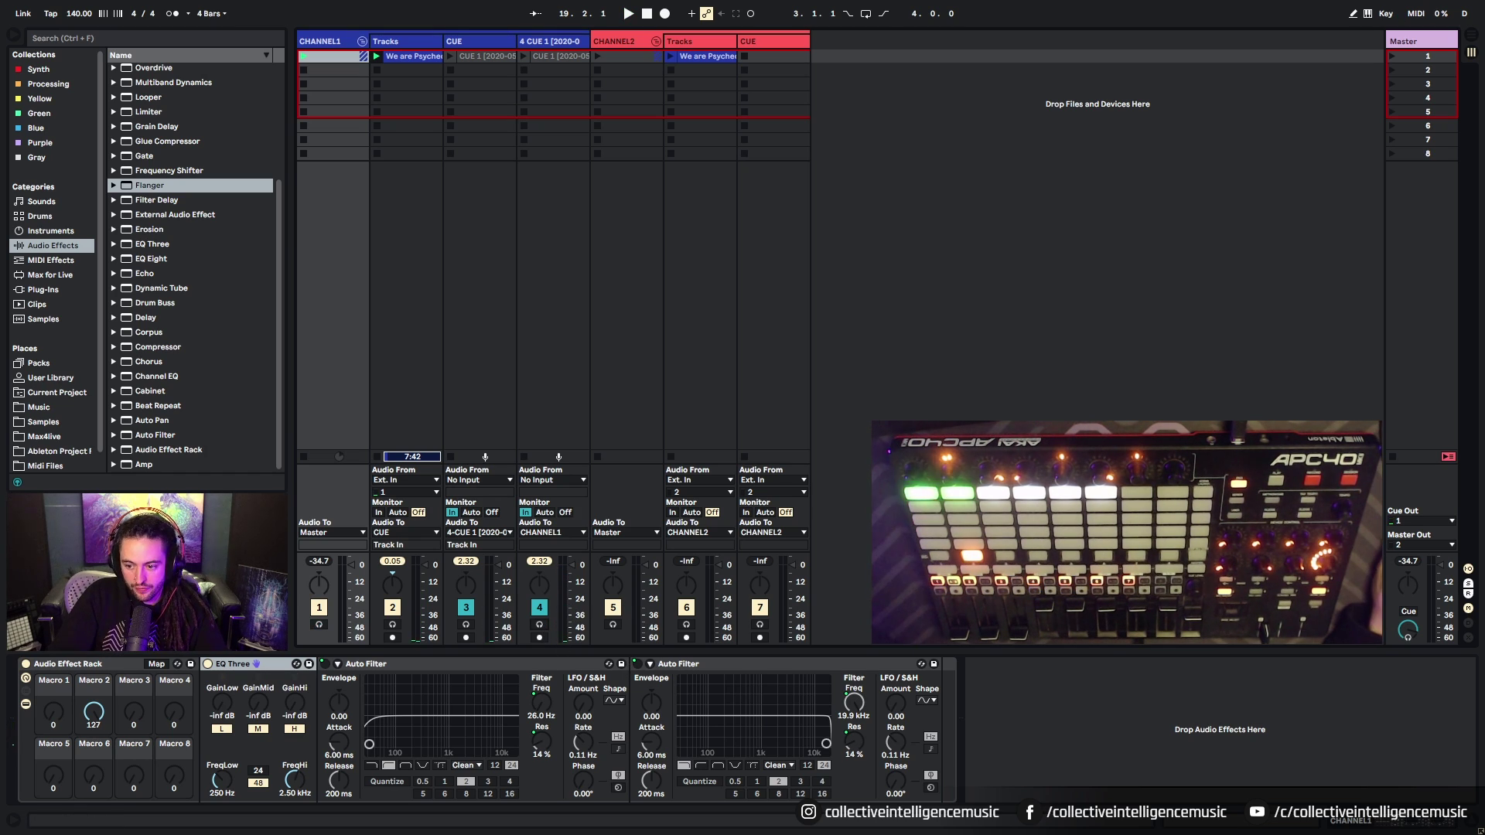
Step: Reveal the crossfader A/B assignments in the mixer and set Cue Out to 3/4
left_click(1469, 638)
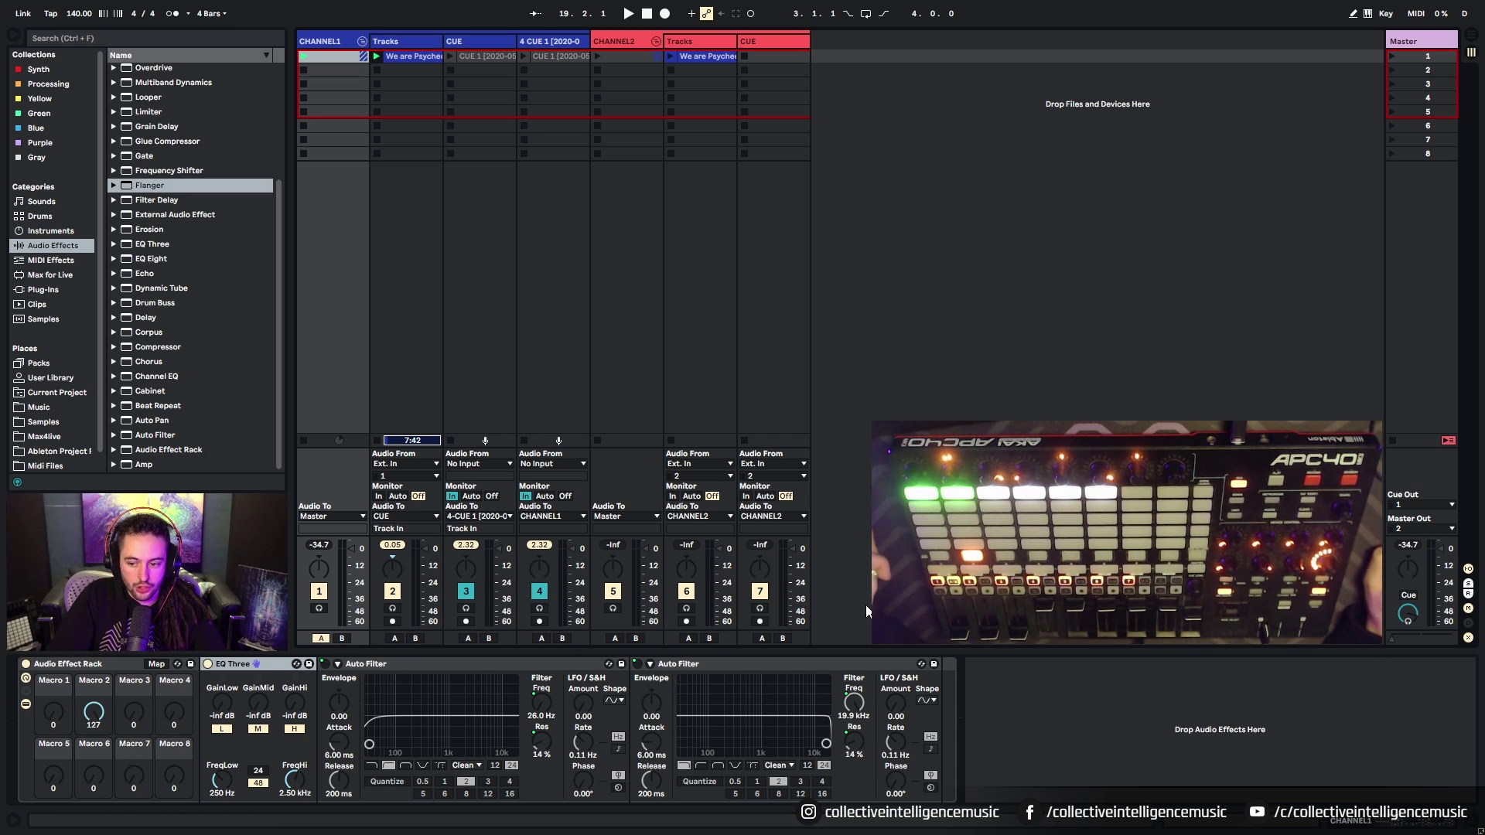
left_click(1429, 510)
left_click(1419, 542)
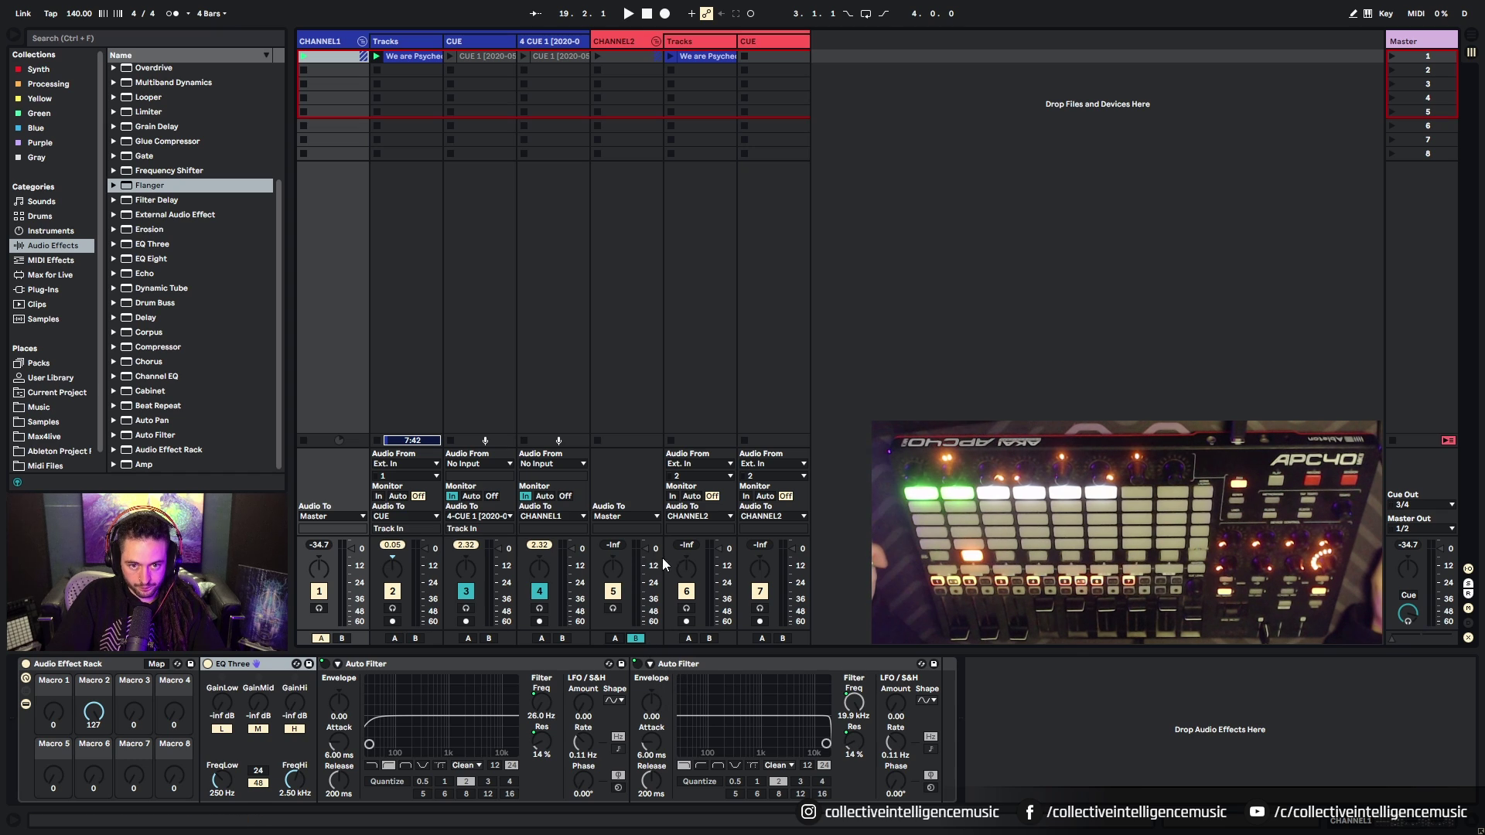
Step: Launch the clips on both decks and show the playing clip's waveform in Clip view
left_click(611, 52)
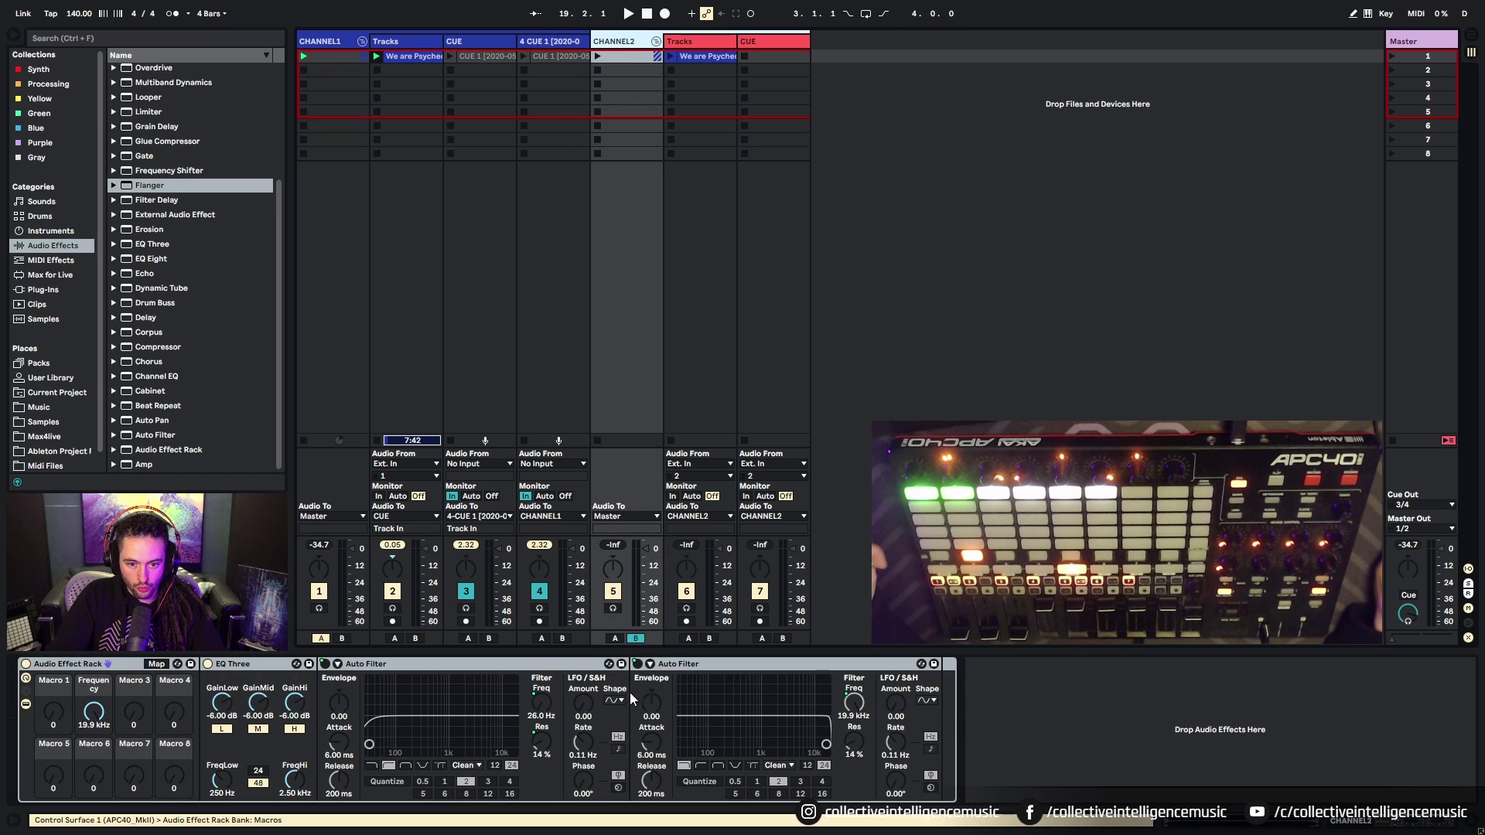
left_click(325, 44)
left_click(691, 58)
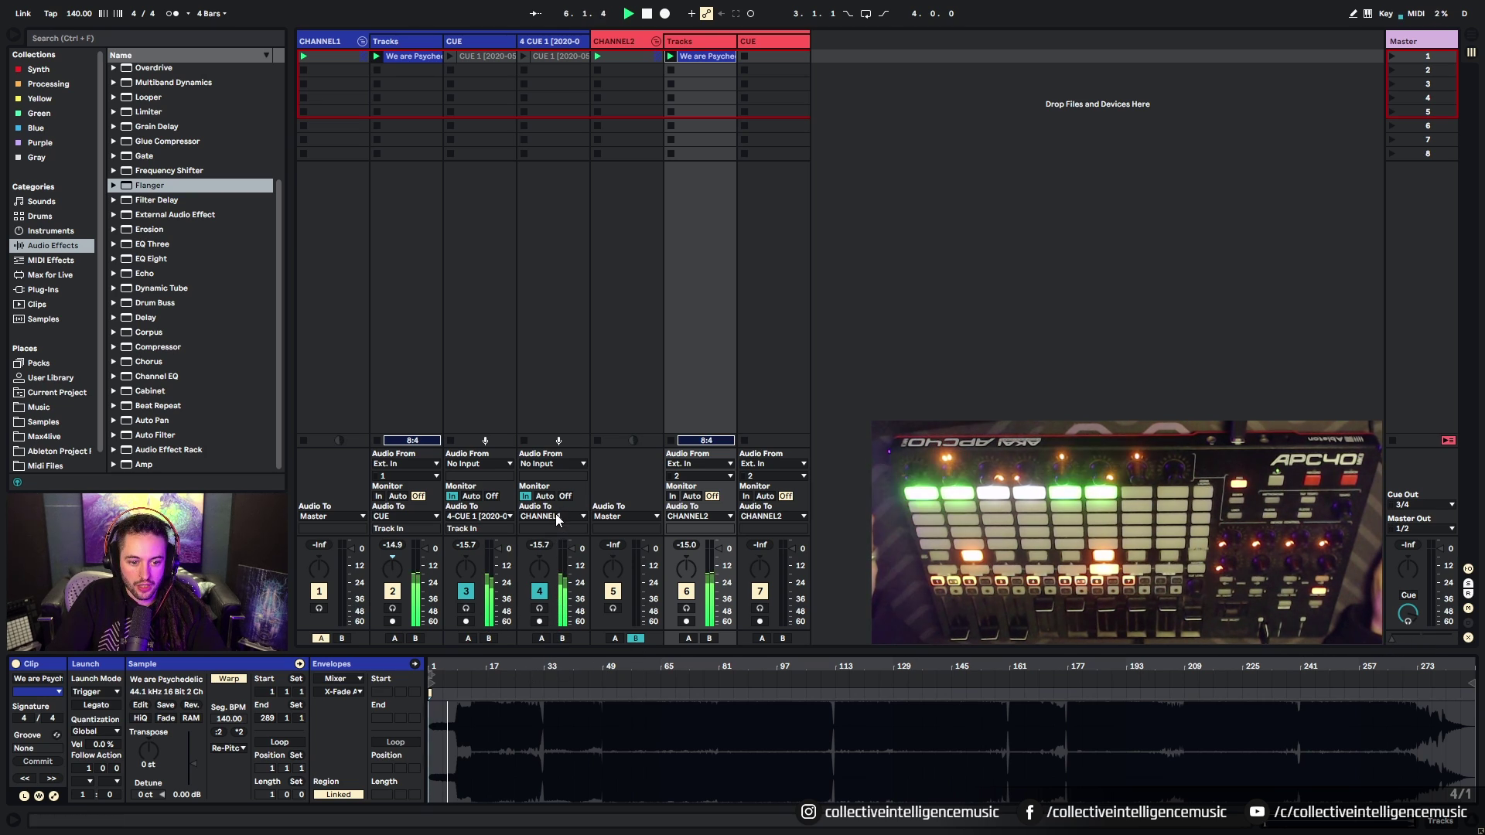
left_click(363, 54)
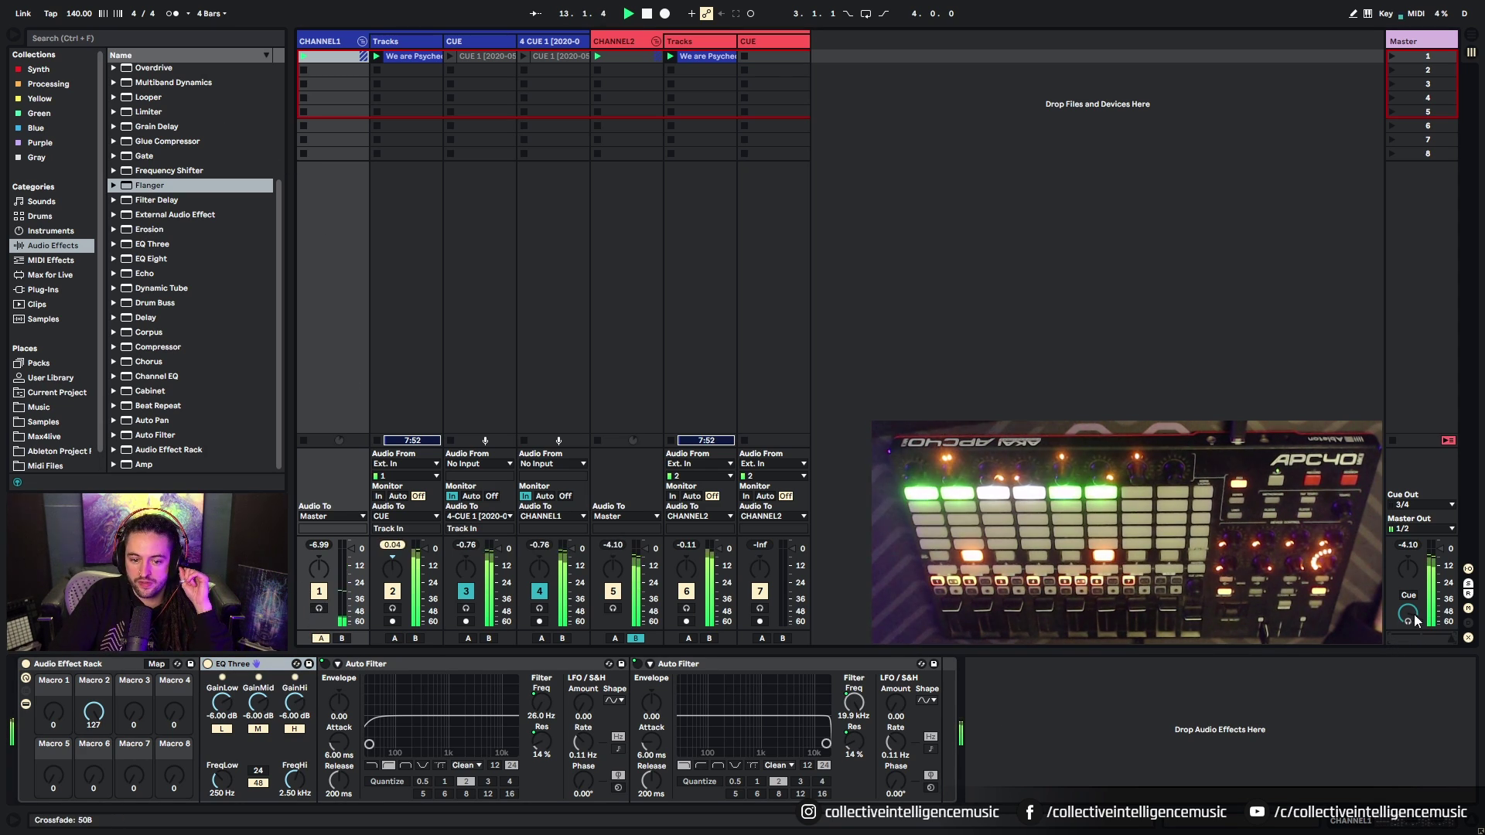
left_click(704, 56)
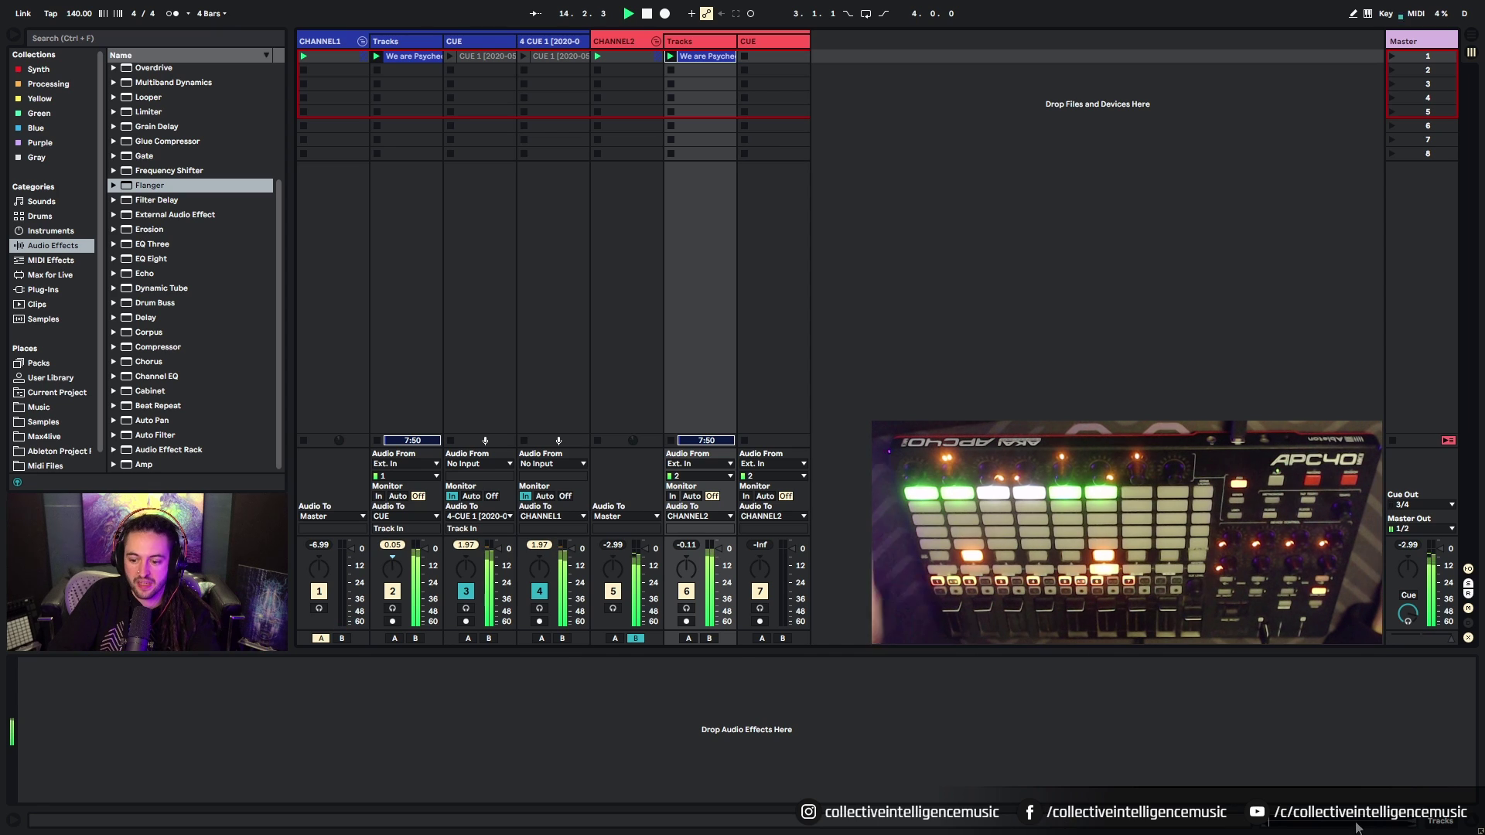
key("shift+Tab")
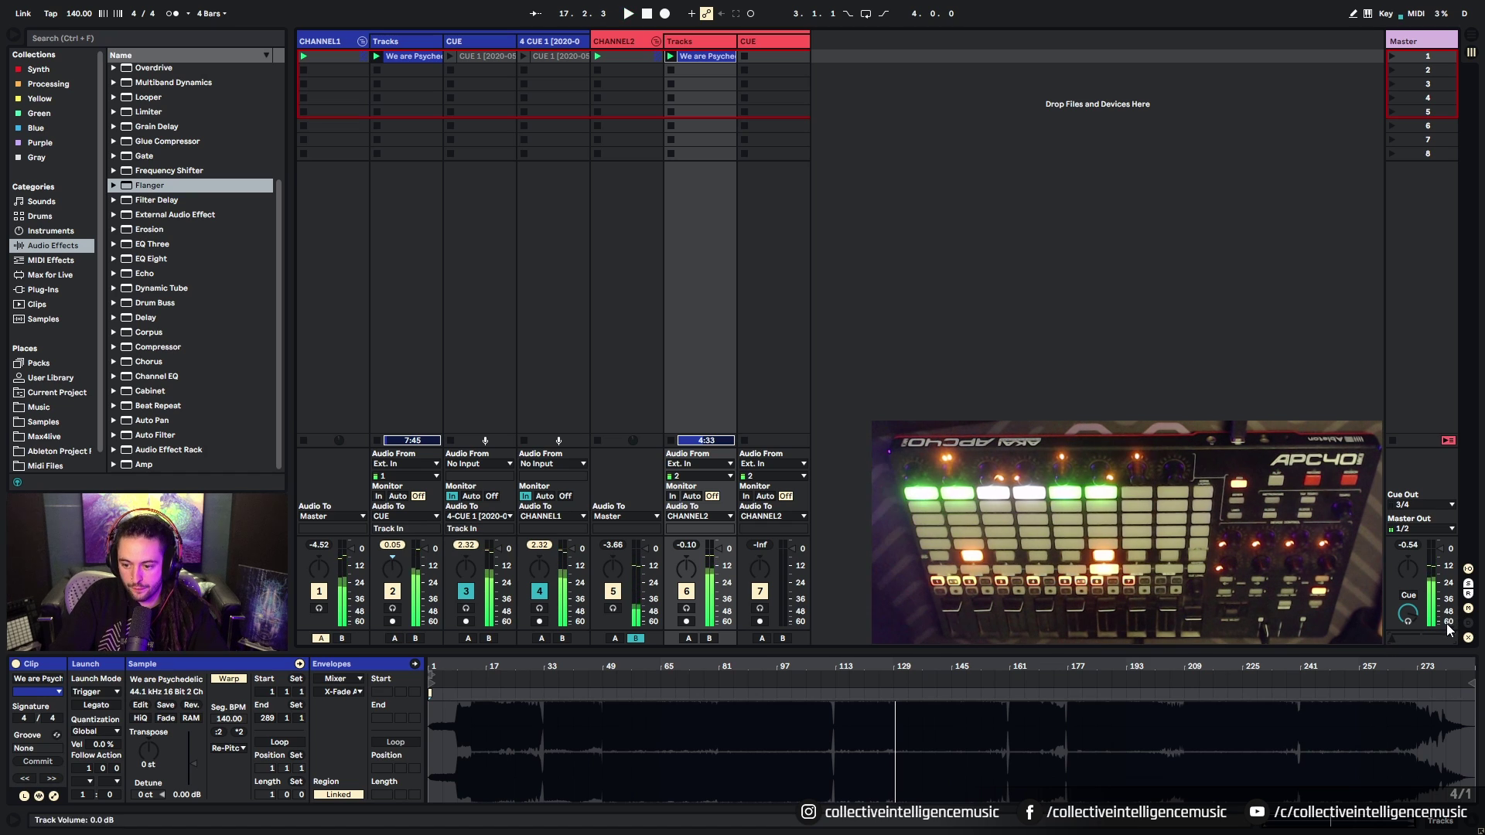
Step: Drag the master crossfader to 21B, leaving the crossfade curve unchanged
right_click(1422, 639)
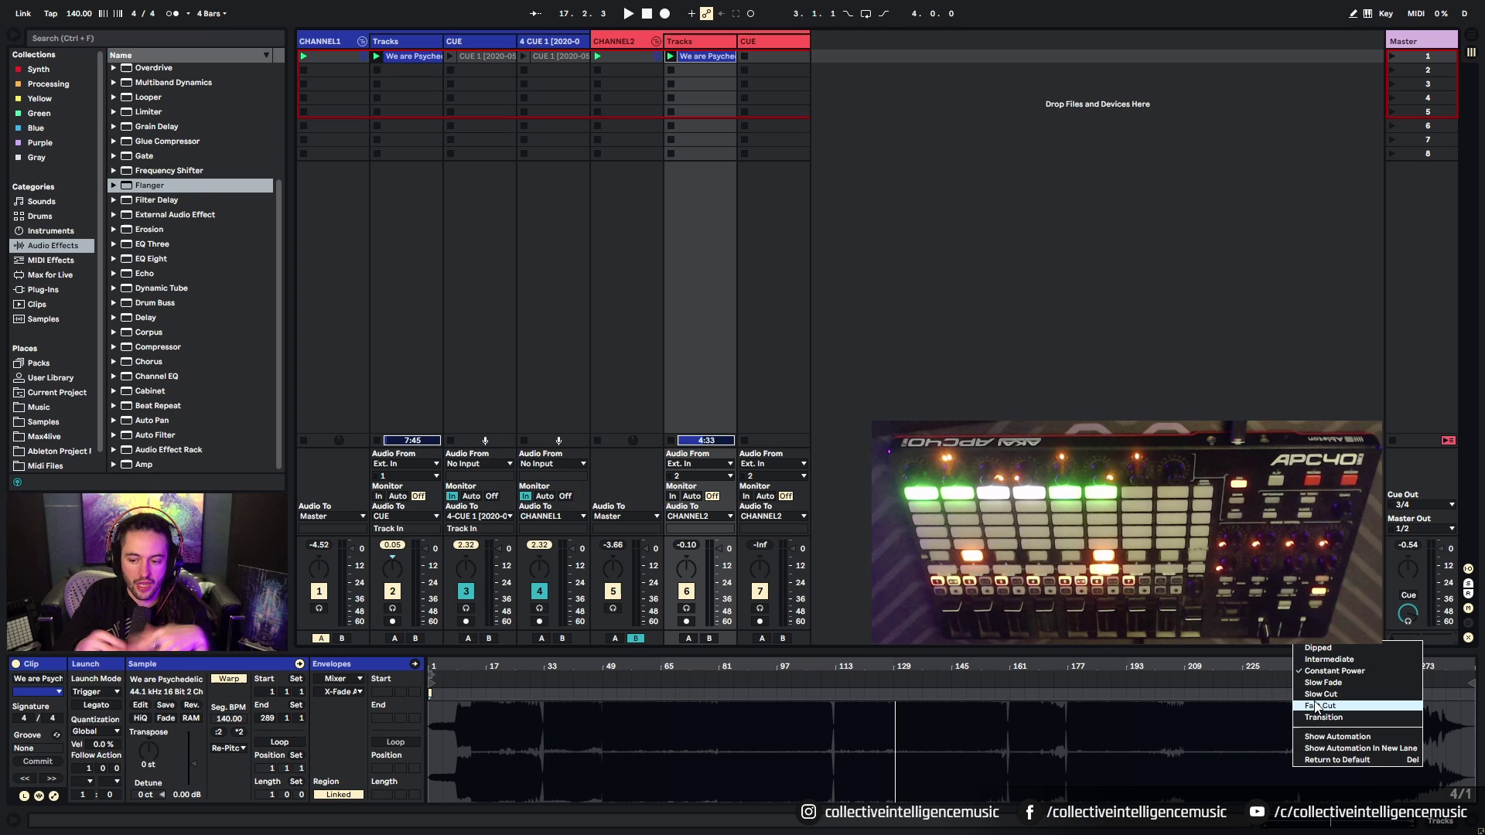
left_click(1415, 637)
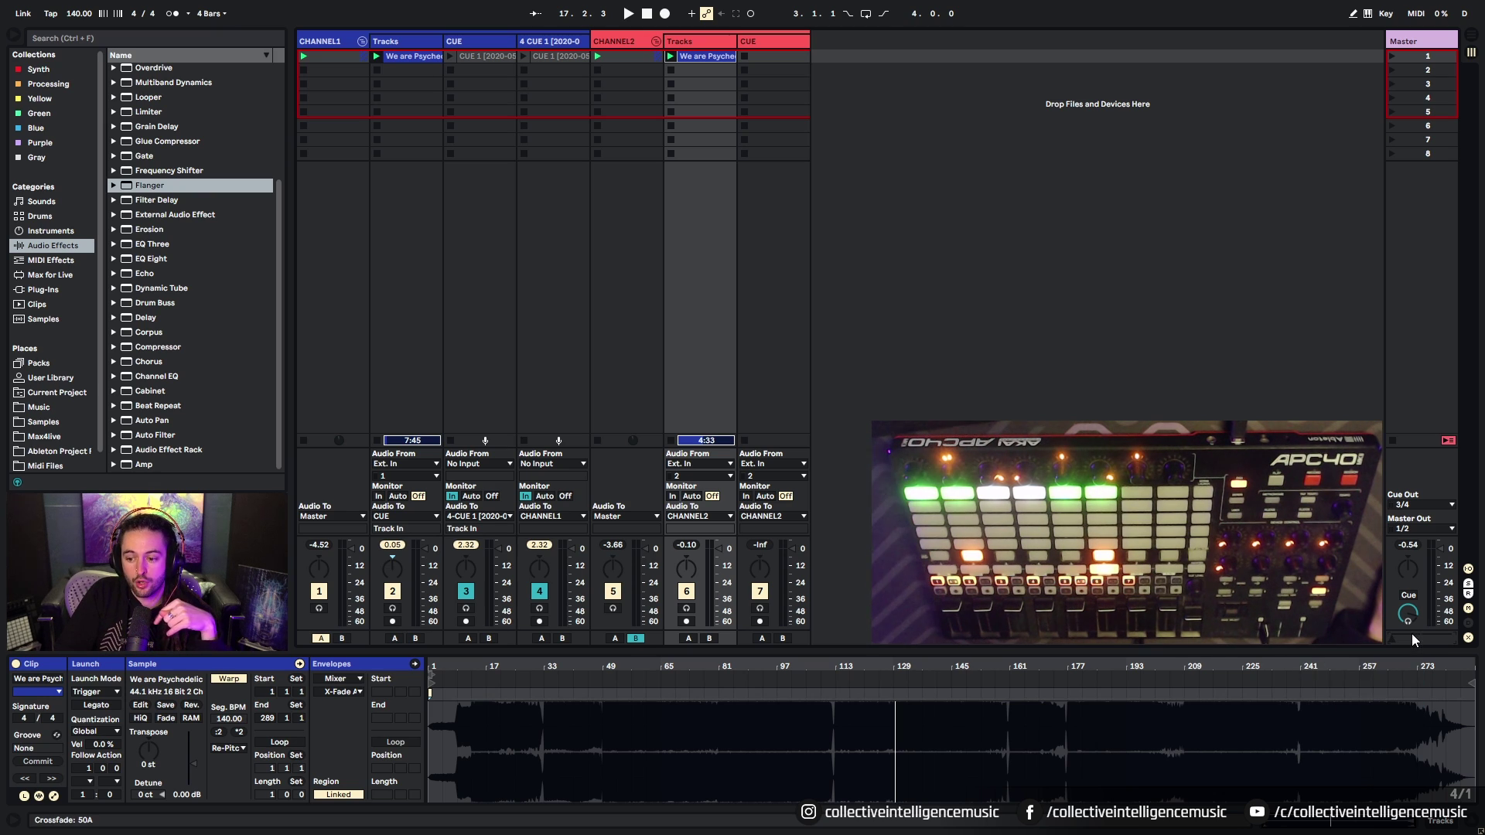
mouse_move(1413, 639)
left_mouse_down()
mouse_move(1434, 639)
mouse_move(1392, 639)
left_mouse_up()
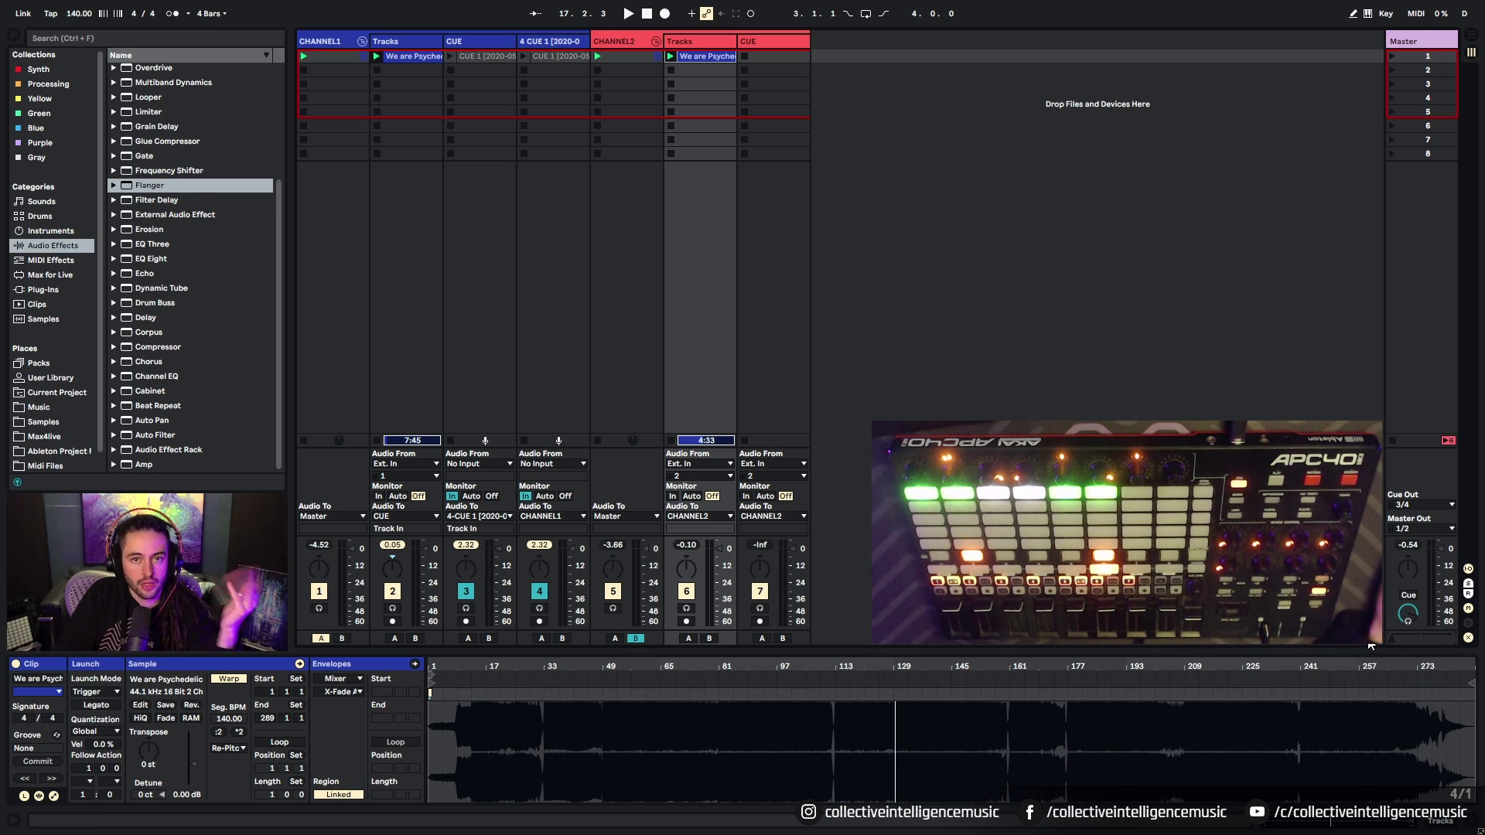